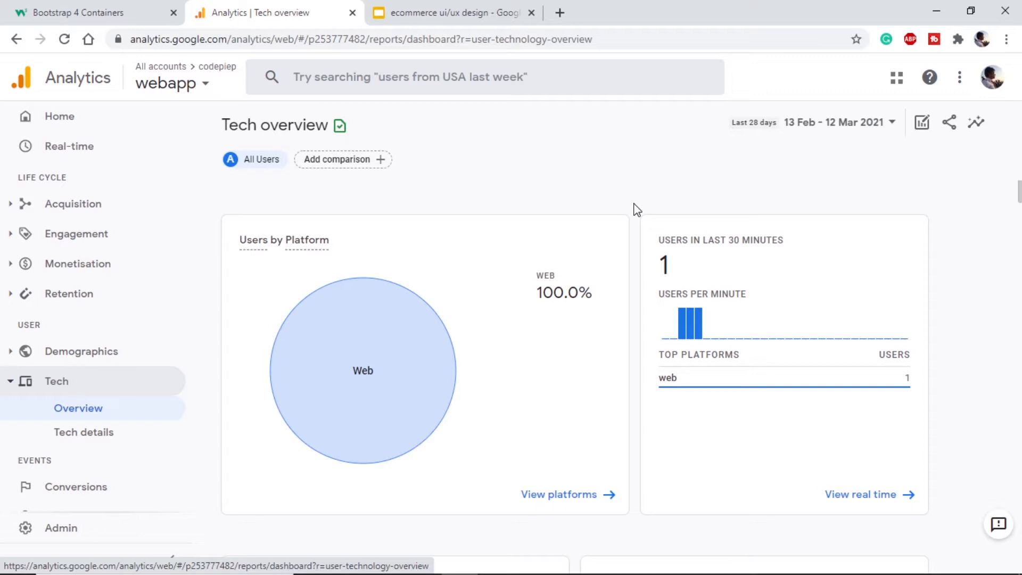
- Look through the Tech overview report down to the chart of users by screen resolution
scroll(635, 254, "down", 15)
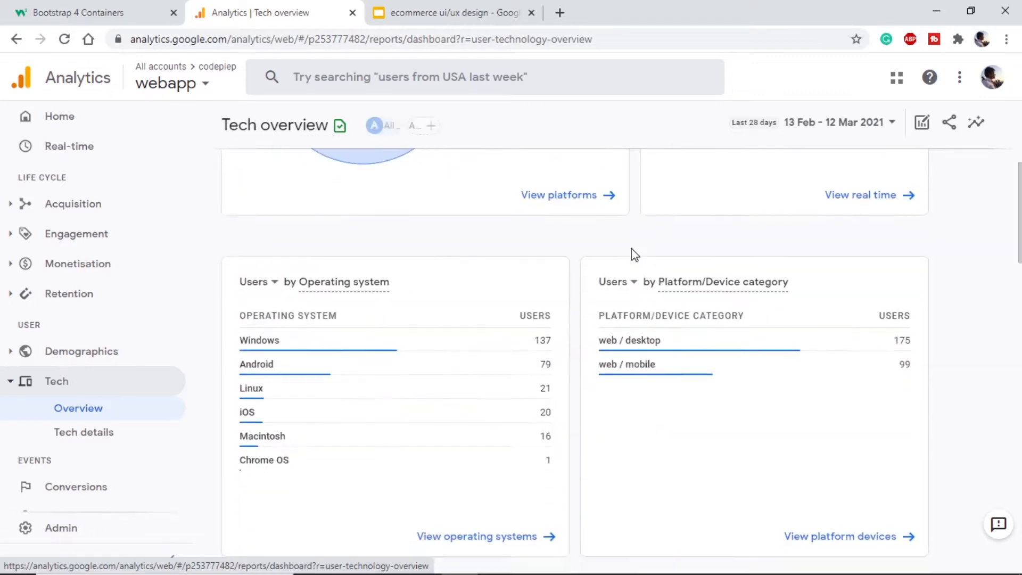
scroll(634, 254, "down", 2)
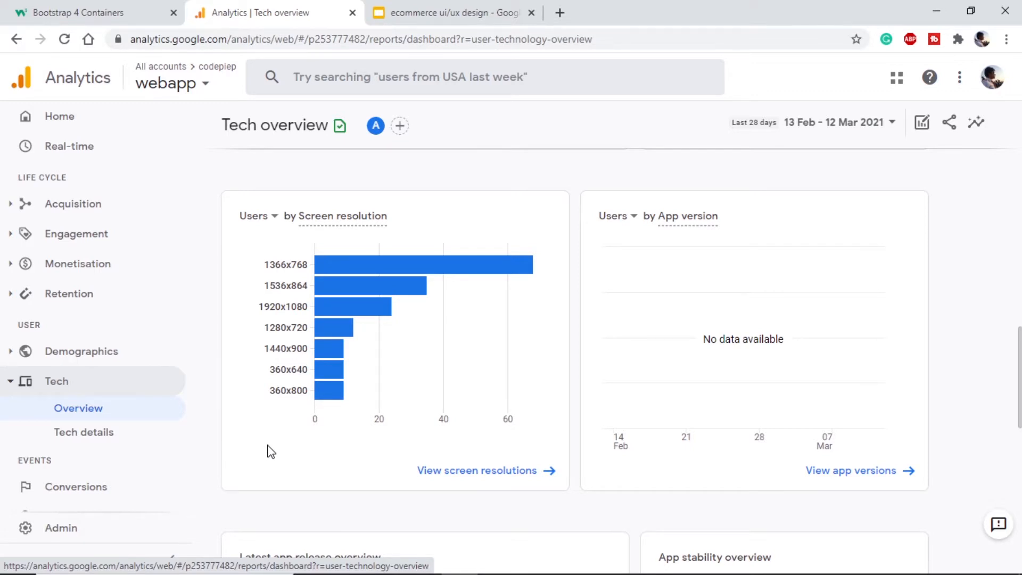
mouse_move(281, 280)
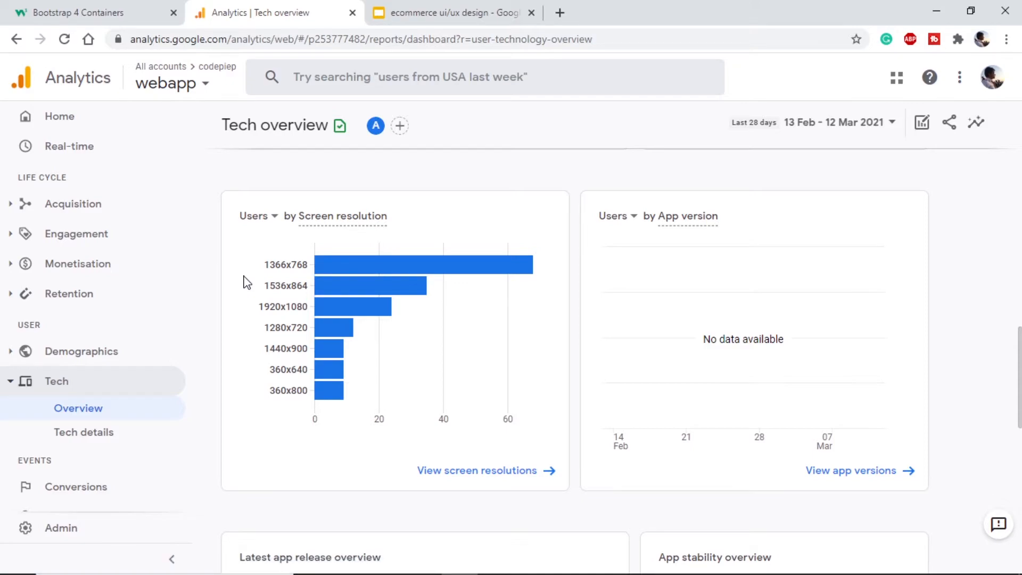
- Switch to Adobe XD and create a new document with the Web 1920 (1920 × 1080) artboard preset
key("alt+Tab")
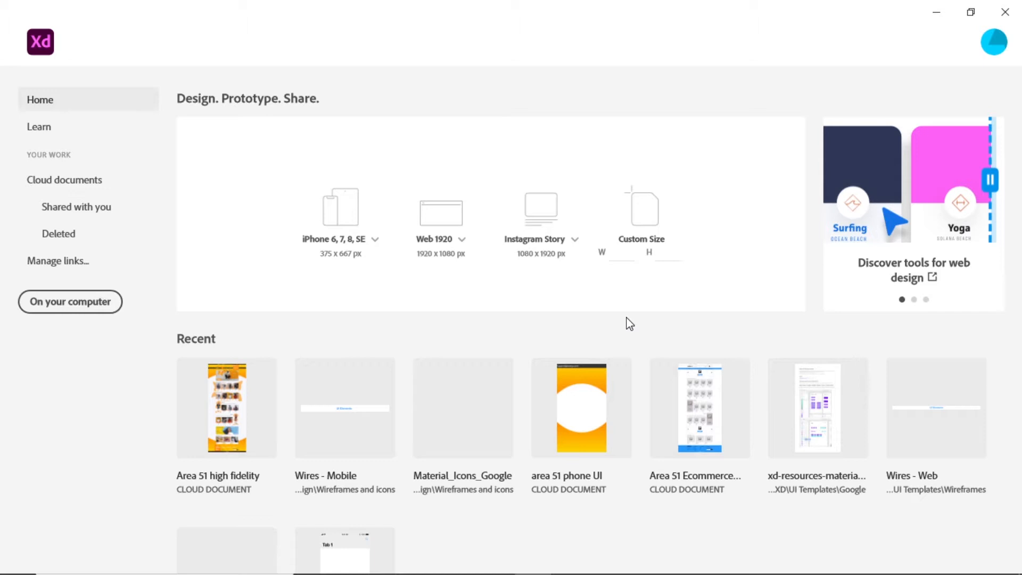
left_click(445, 245)
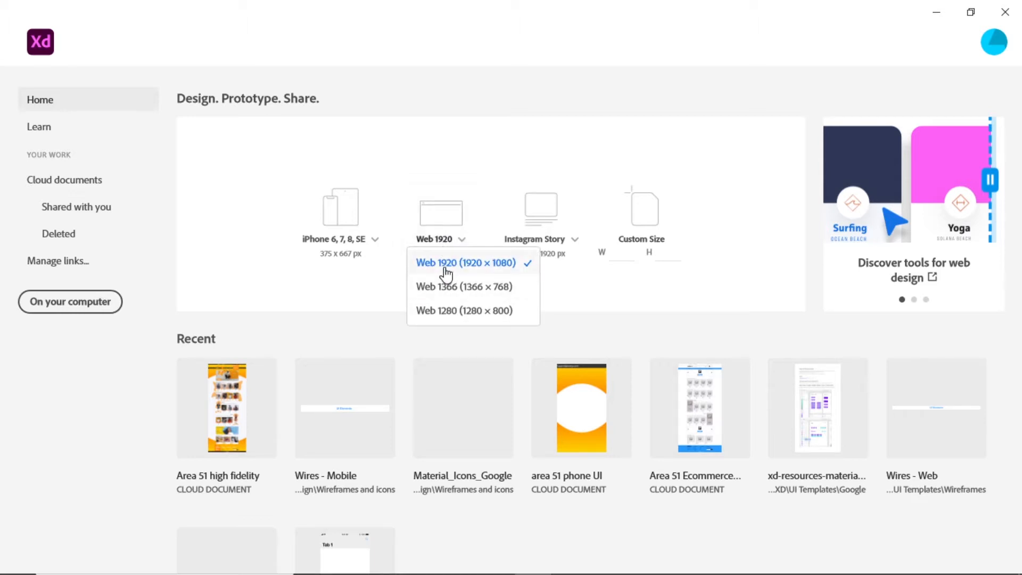
left_click(446, 263)
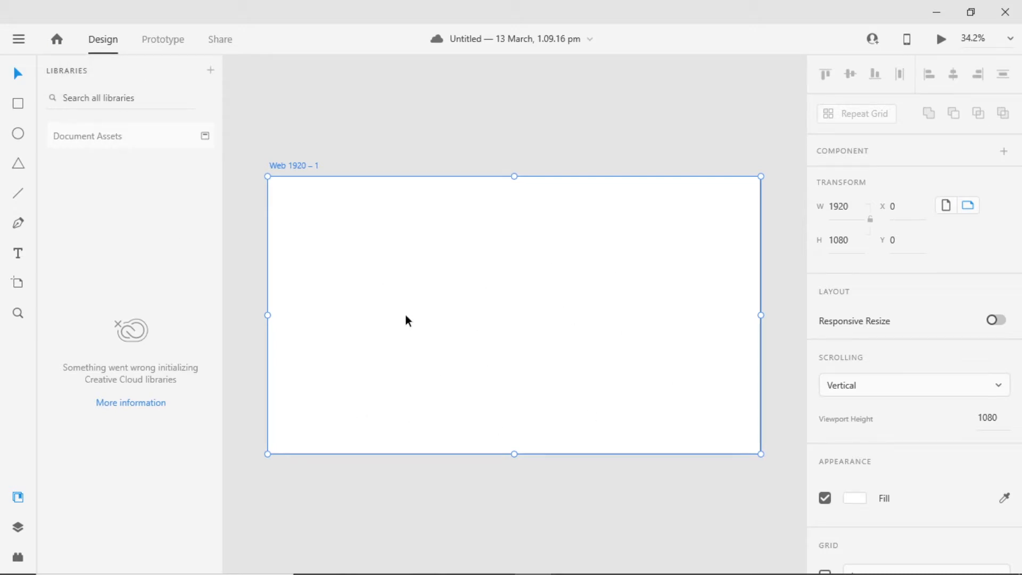
- Look at the Prototype mode's interaction settings and the Share mode's link settings, and return to Design mode
left_click(168, 40)
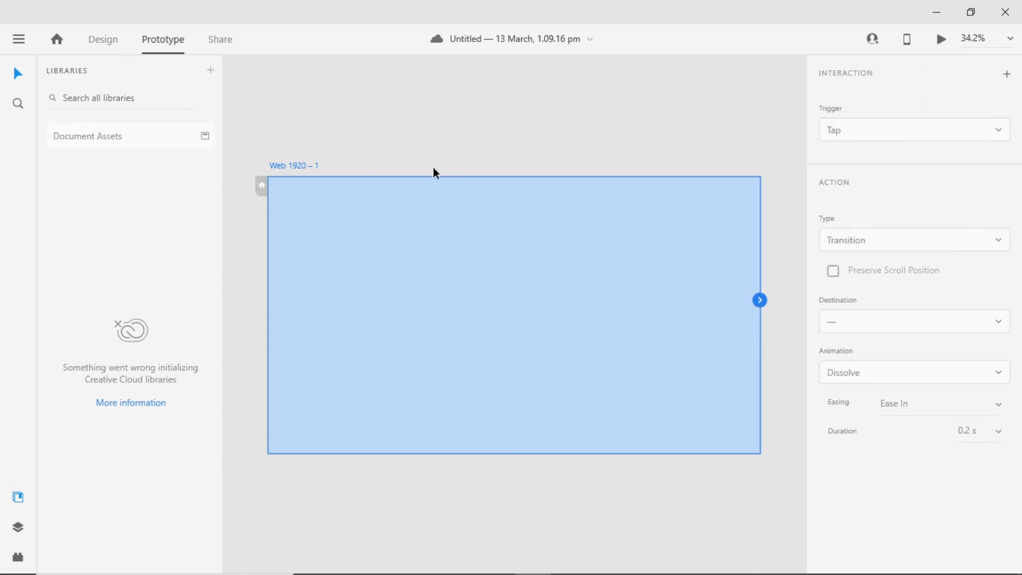
scroll(435, 171, "down", 2)
scroll(725, 278, "down", 2)
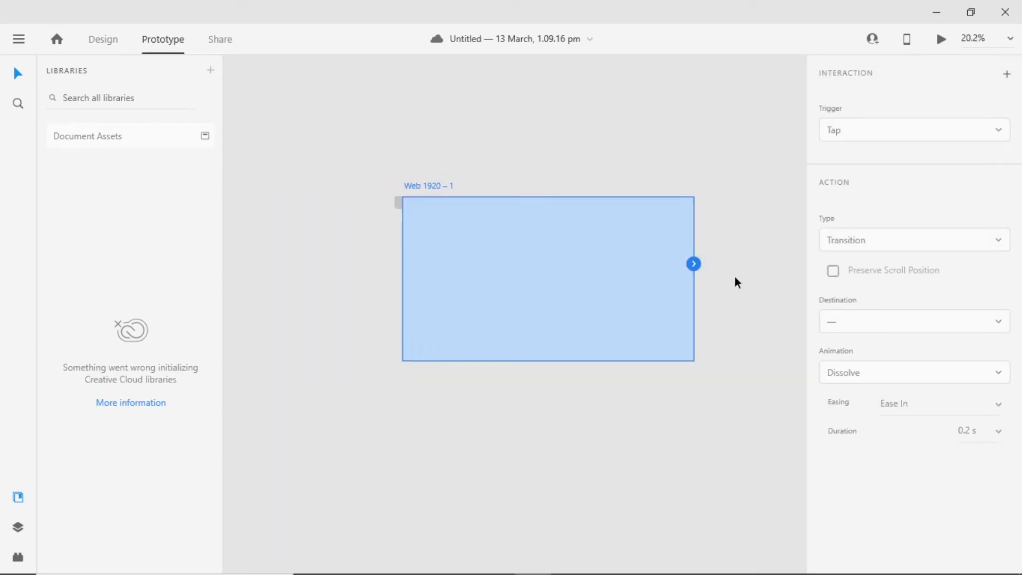
left_click_drag(735, 281, 669, 229)
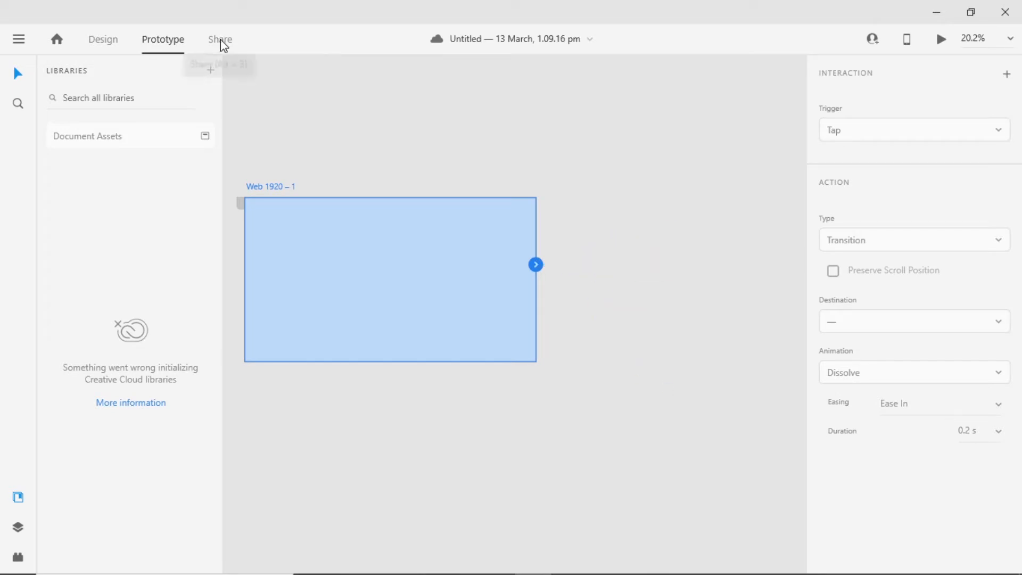
left_click(222, 41)
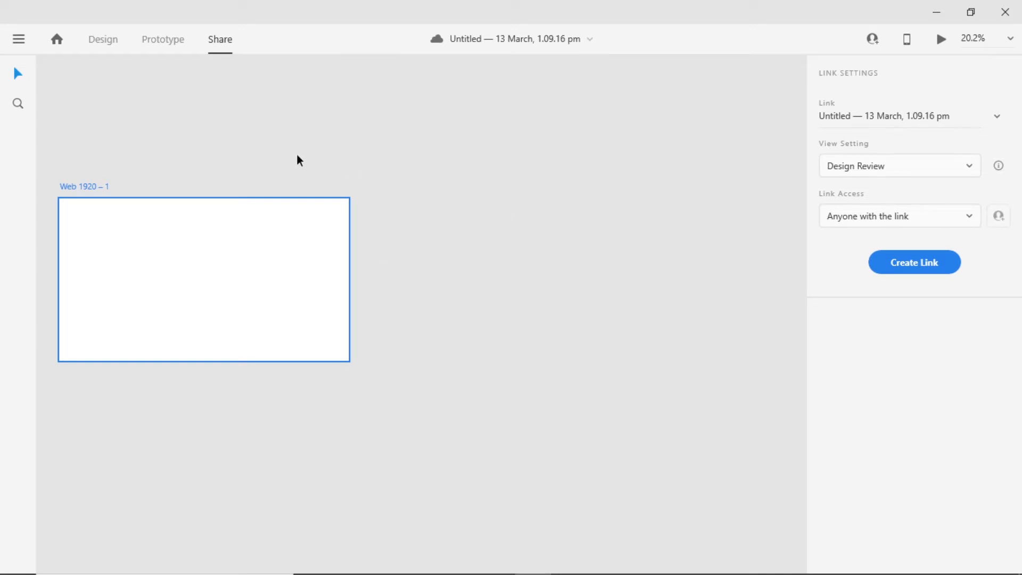
left_click(101, 40)
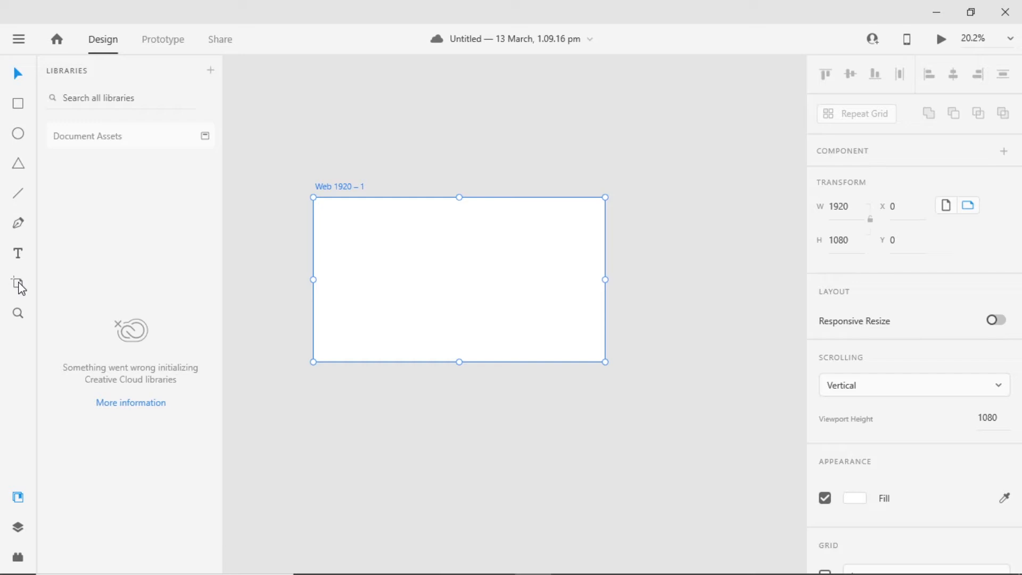
- Try drawing a small extra artboard beside the Web 1920 – 1 artboard and undo it
left_click(21, 285)
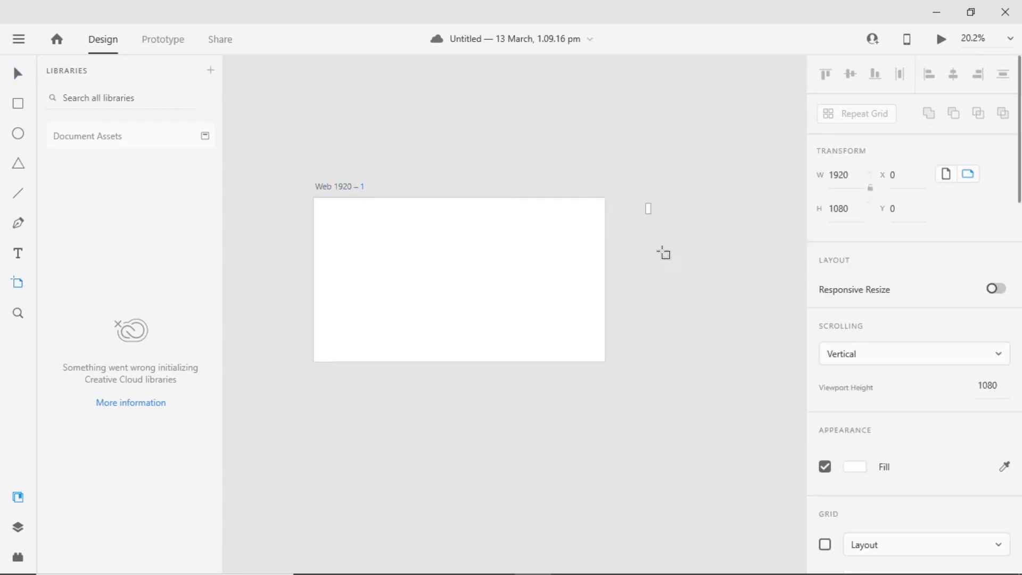
left_click_drag(664, 254, 719, 273)
key("ctrl+z")
- Zoom in on the artboard to 33% with the Zoom tool and return to the Select tool
left_click(18, 313)
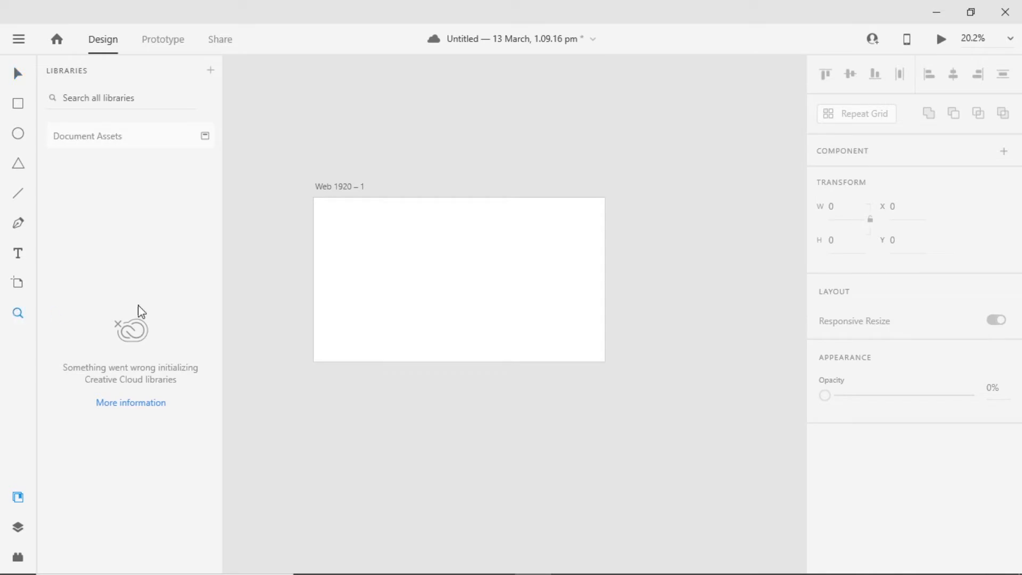
left_click(430, 262)
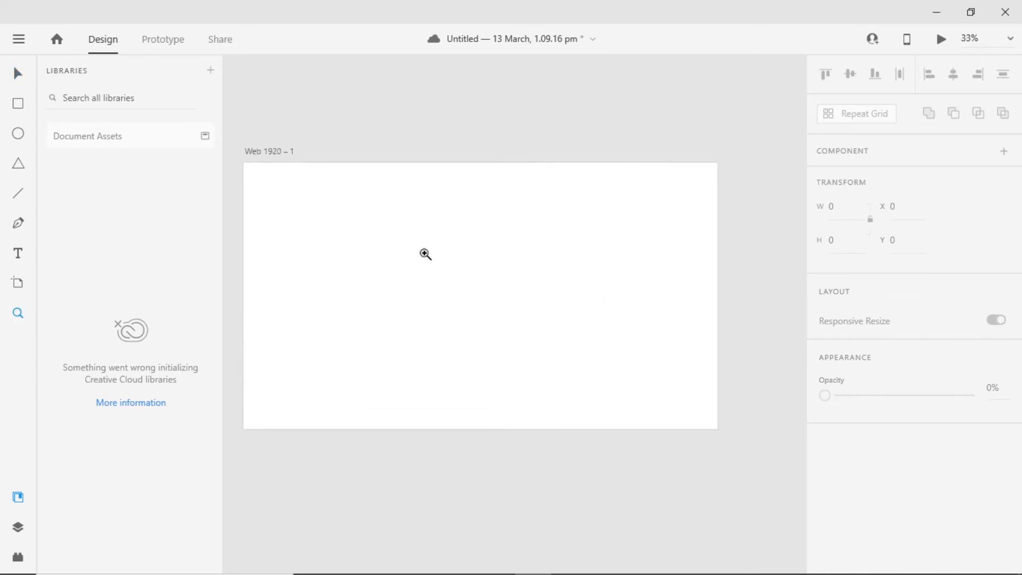
key("v")
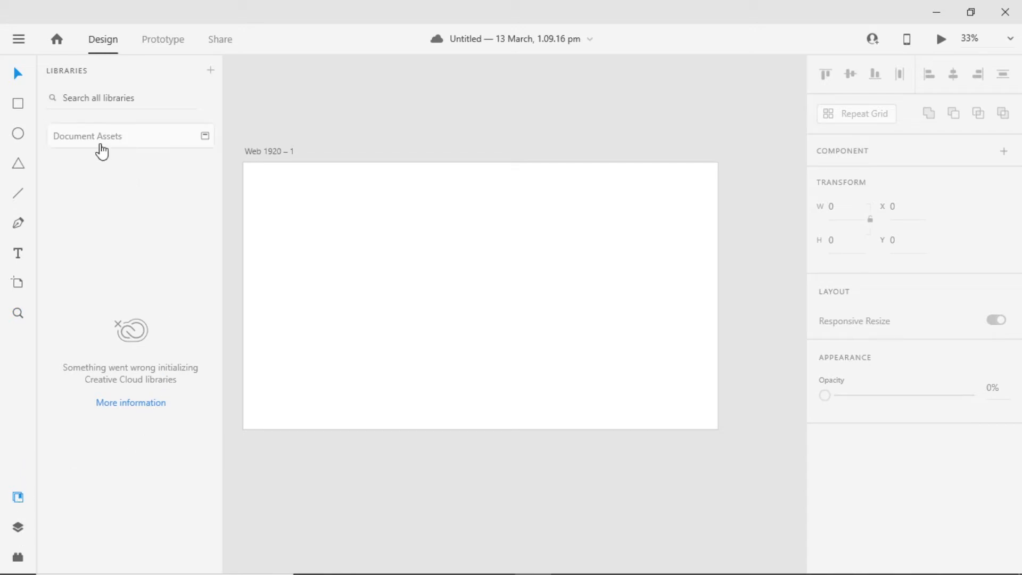
- Look through the document assets, the list of artboard layers and the installed plugins
left_click(101, 152)
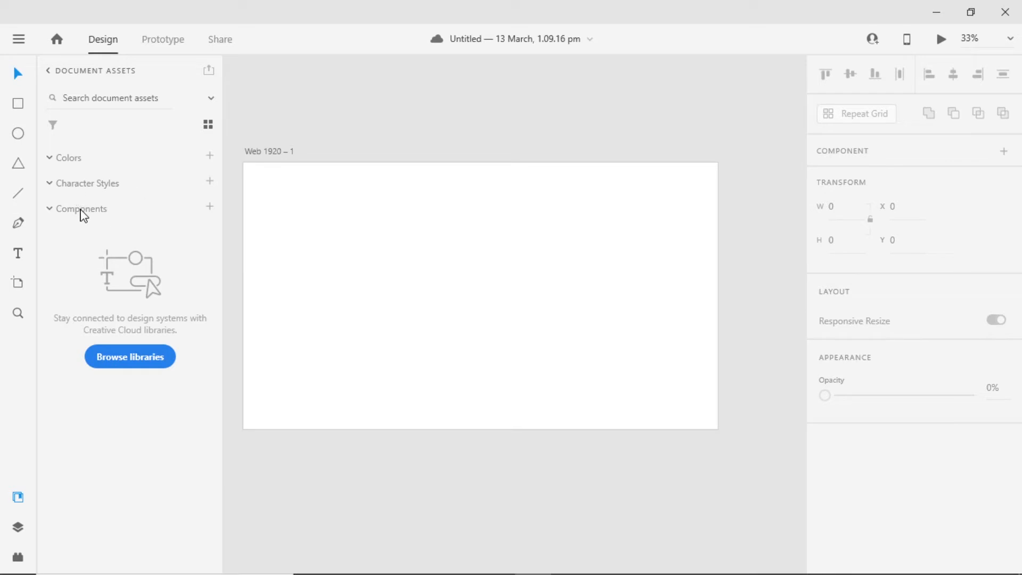
left_click(18, 529)
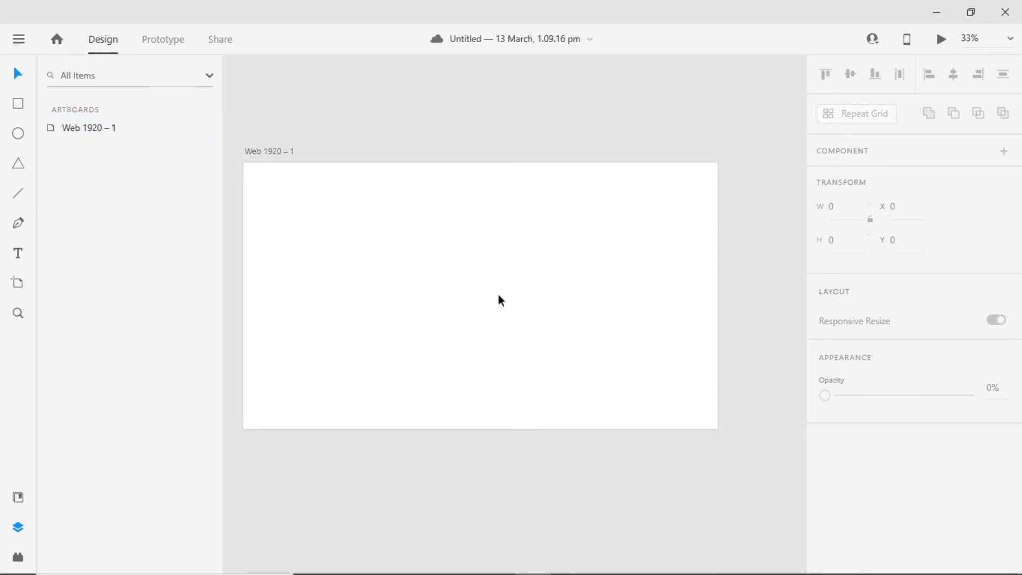
left_click(17, 561)
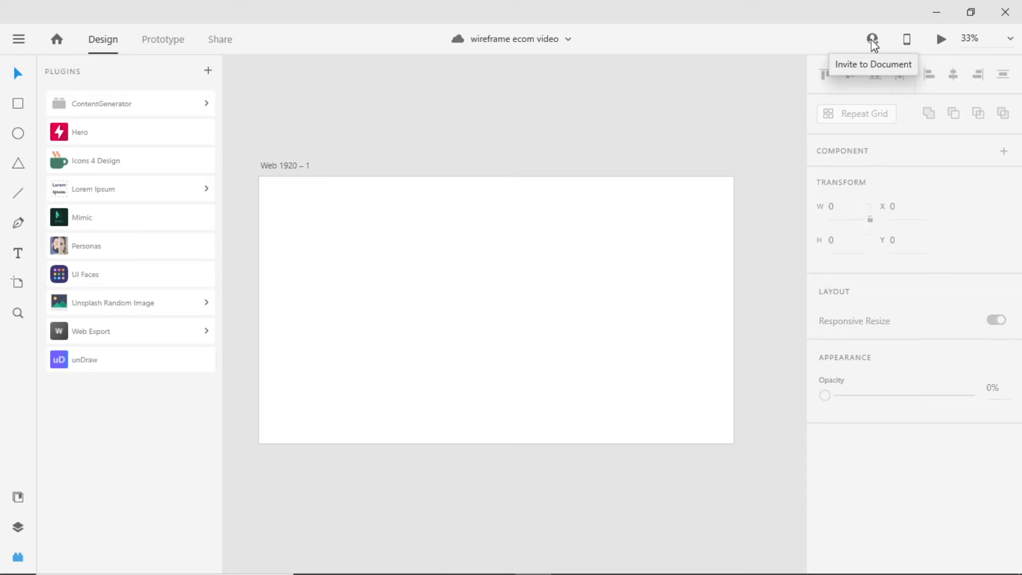
- View the options for inviting people to the document and the information on mobile device preview
left_click(874, 45)
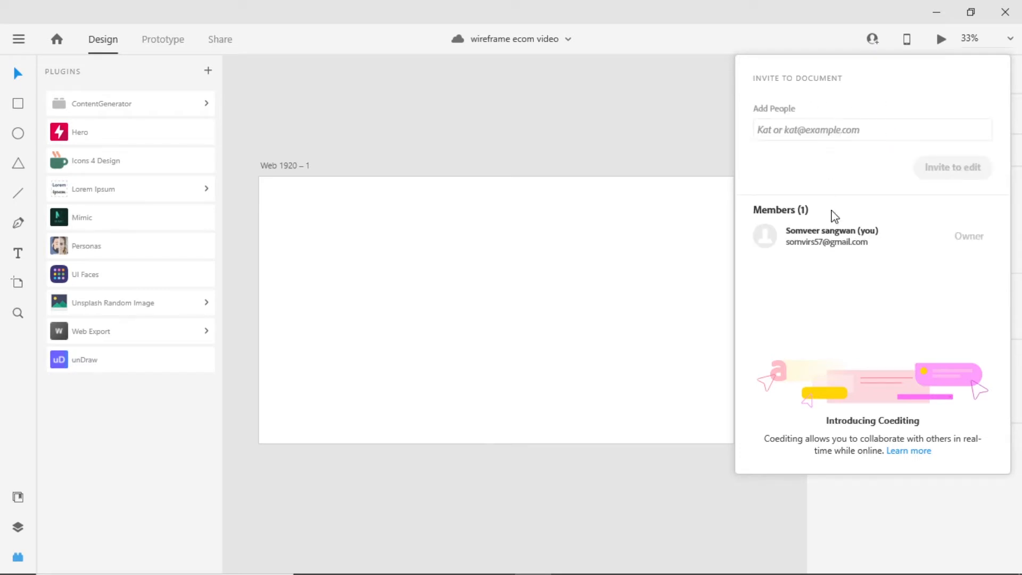
left_click(603, 196)
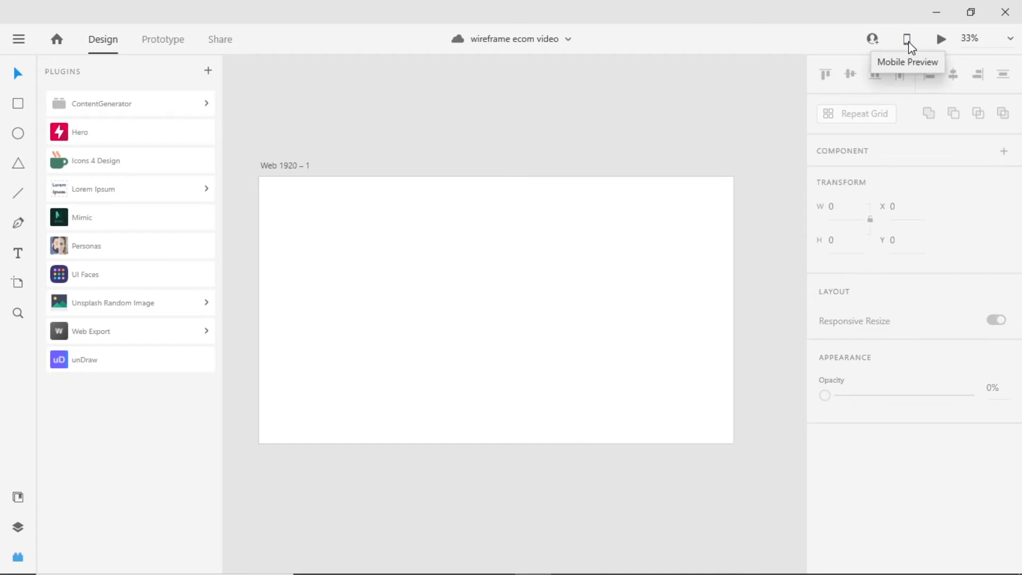
left_click(910, 44)
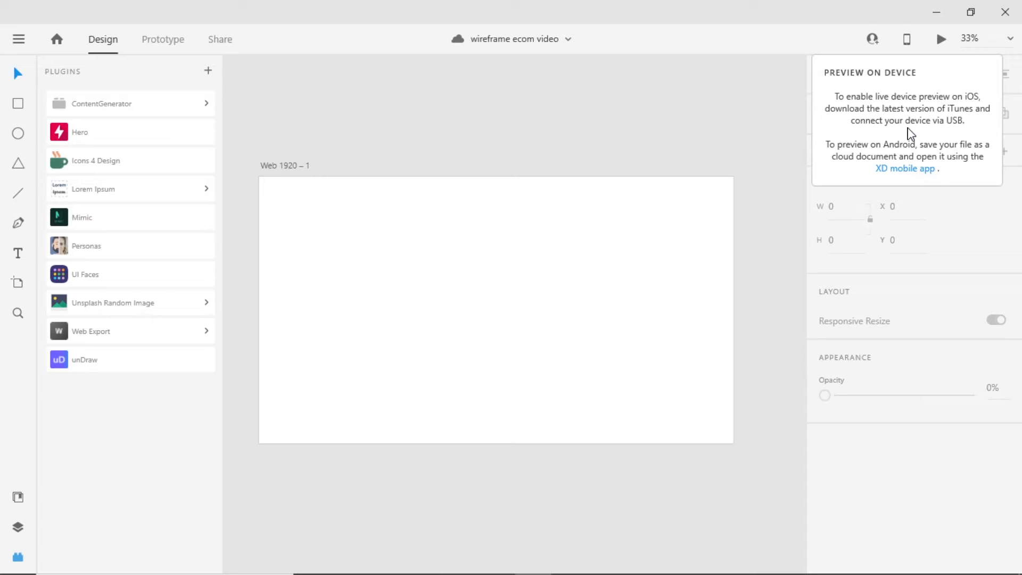
- Preview the artboard in the desktop preview window, move that window and close it
left_click(943, 41)
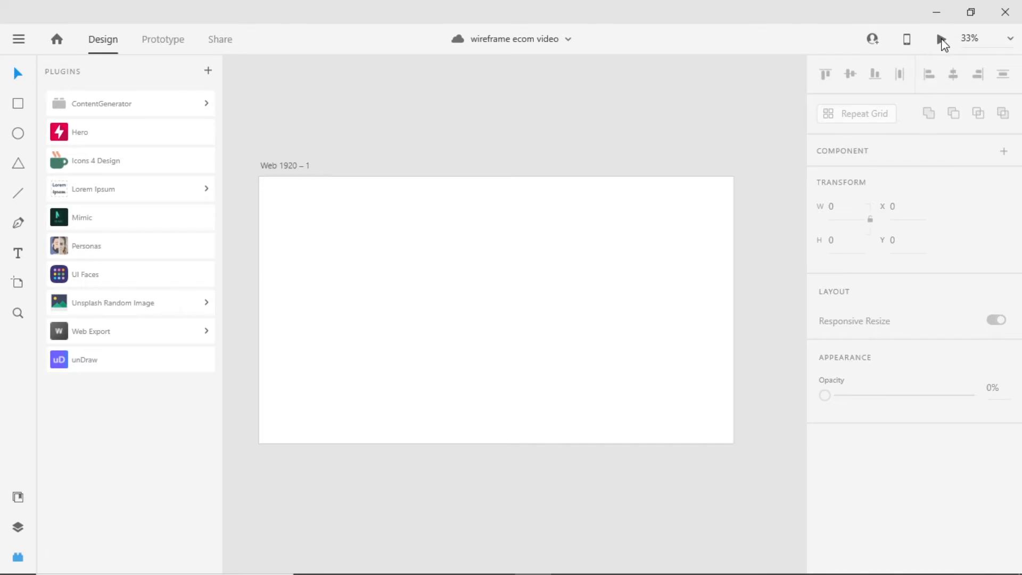
left_click(942, 42)
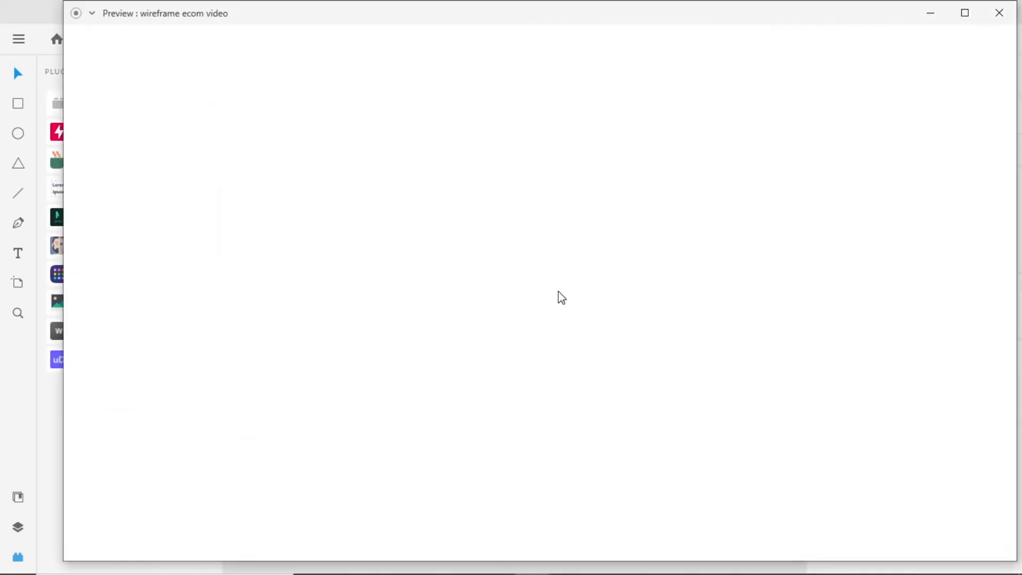
left_click_drag(570, 16, 533, 36)
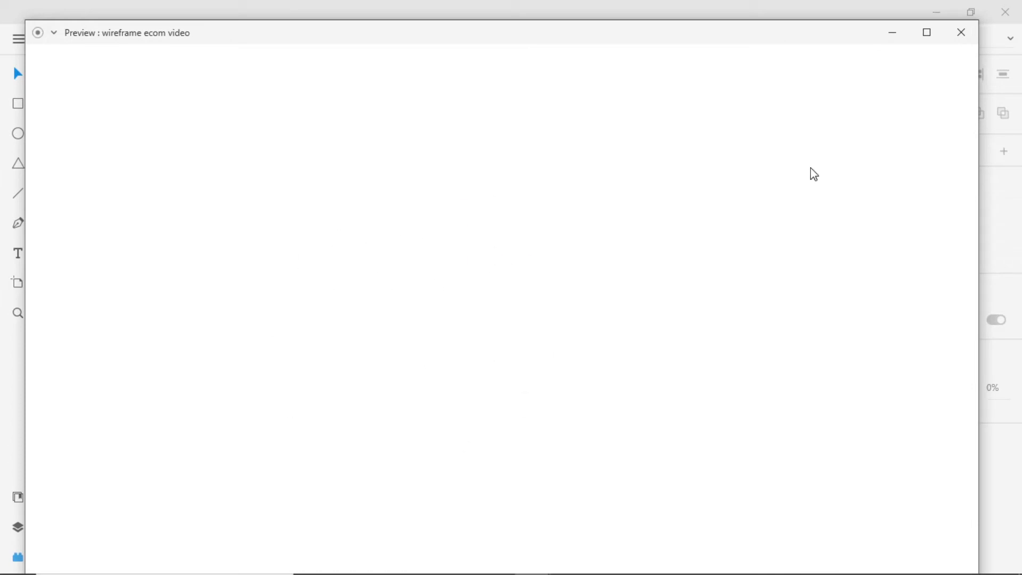
left_click(962, 32)
- Look at the available zoom levels without changing the current one
left_click(1011, 38)
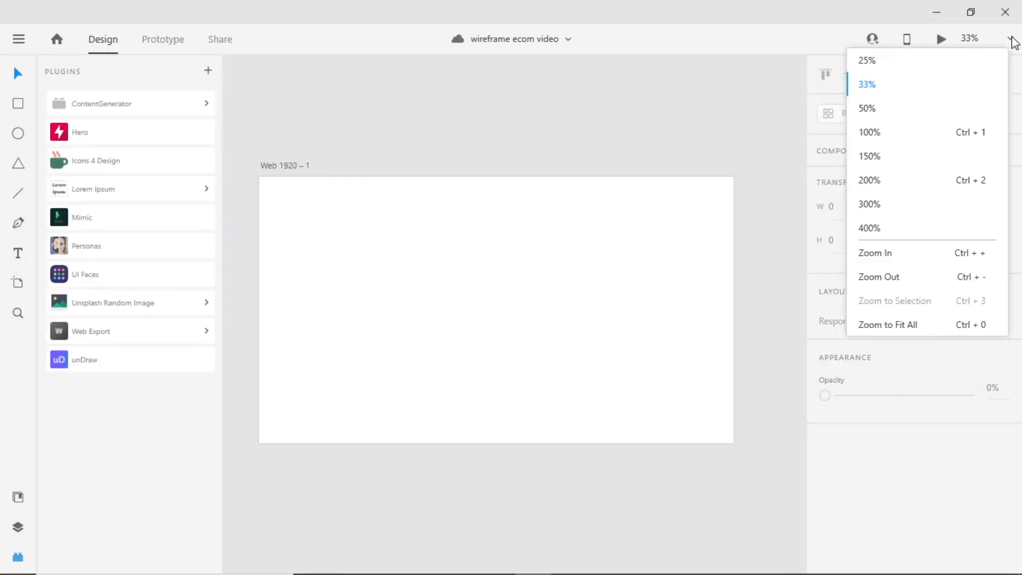
left_click(715, 83)
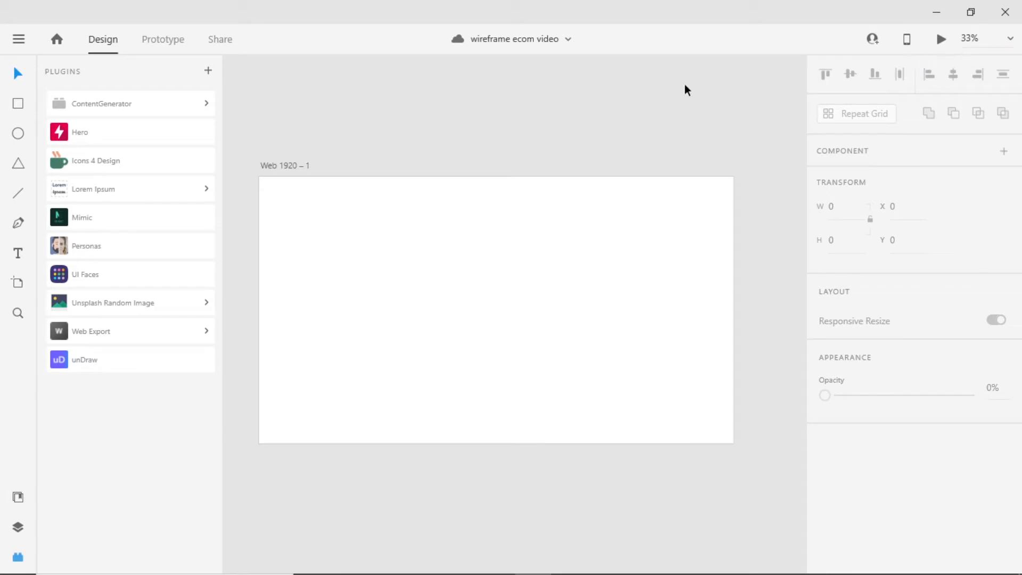
left_click(1010, 39)
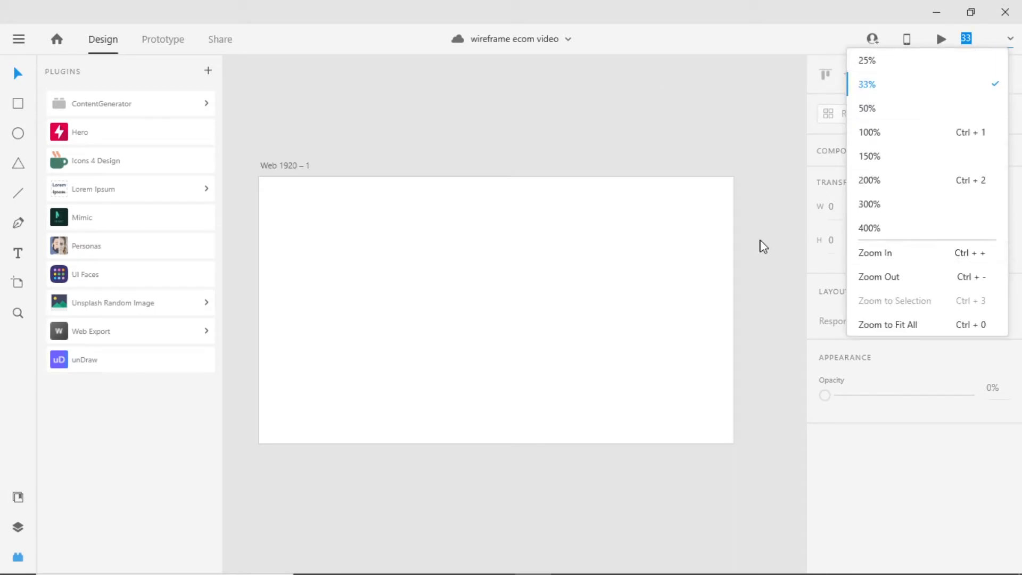
key("Escape")
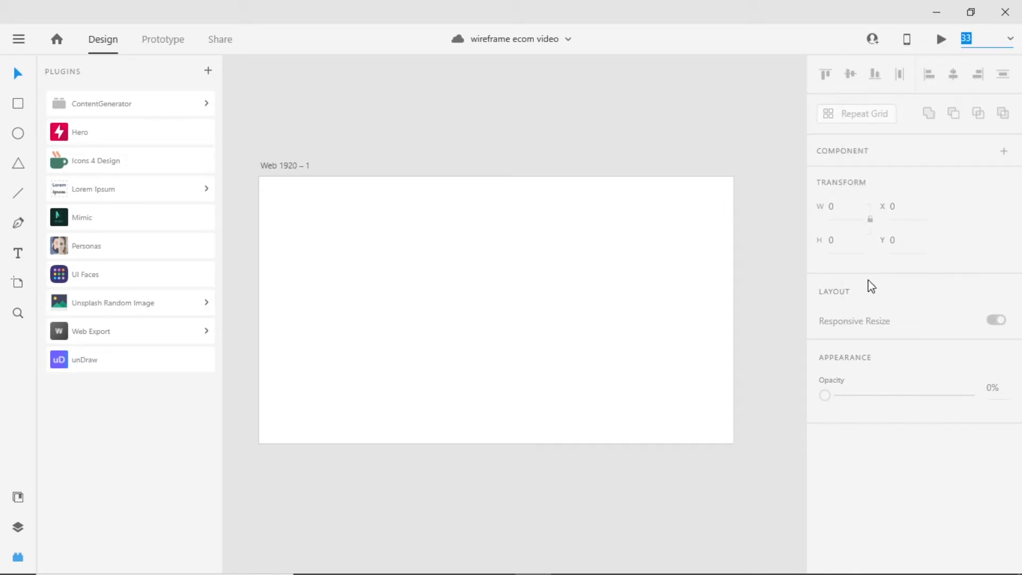
- Select the Web 1920 – 1 artboard and look through its alignment, transform, scrolling, appearance and grid properties
left_click(539, 280)
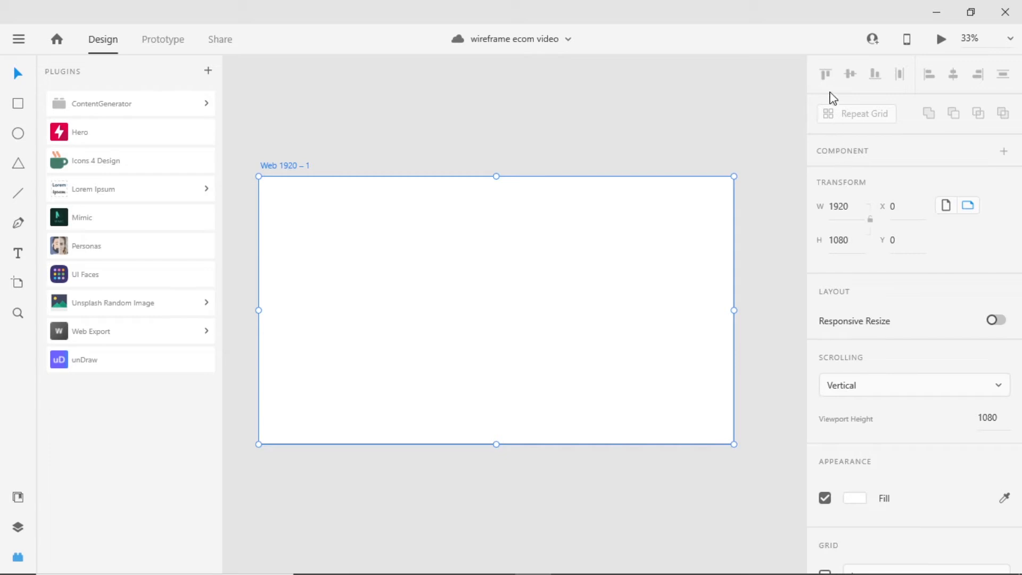
scroll(881, 461, "down", 1)
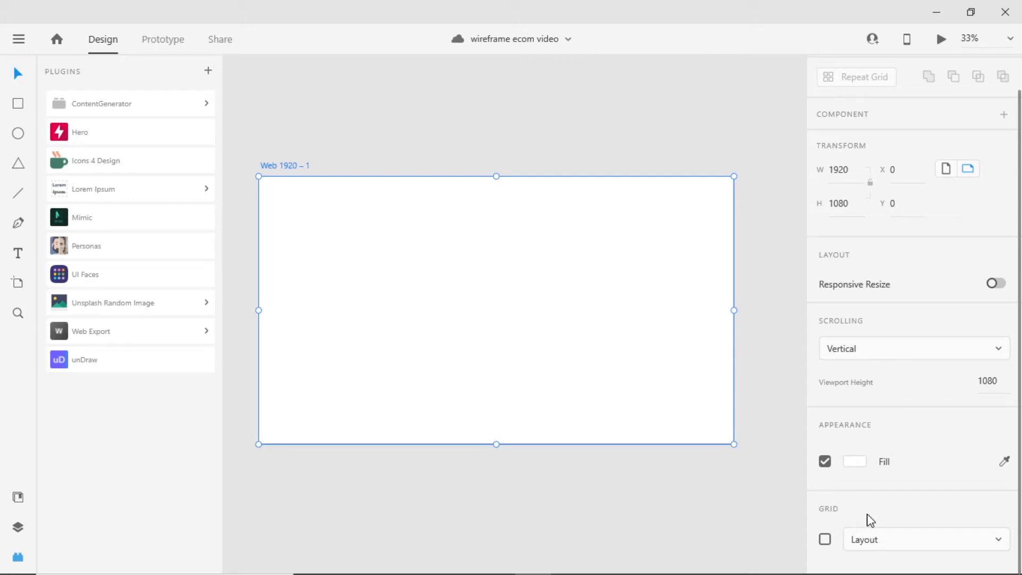
scroll(929, 290, "up", 1)
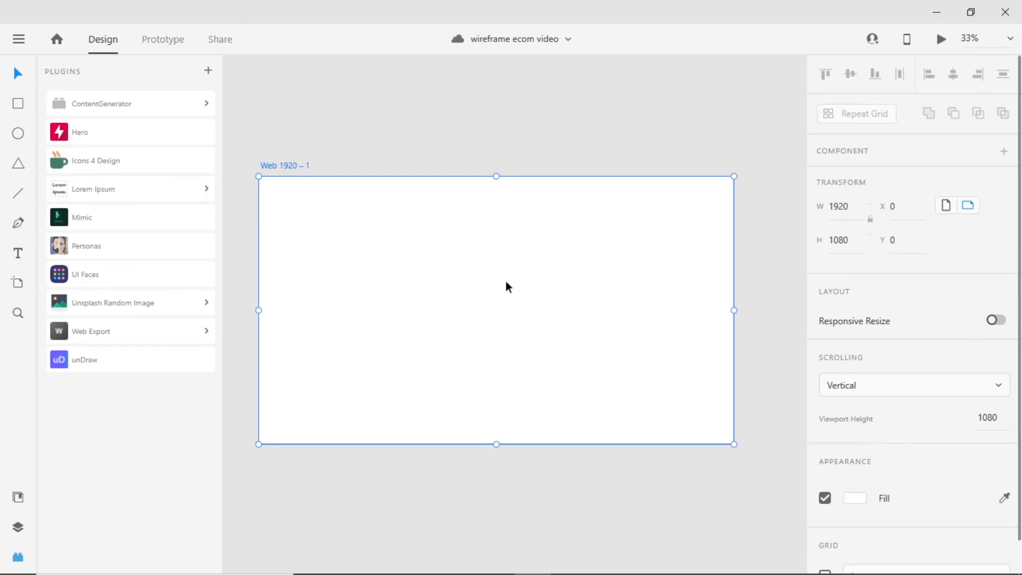
- Rename the Web 1920 – 1 artboard as homepage
double_click(284, 165)
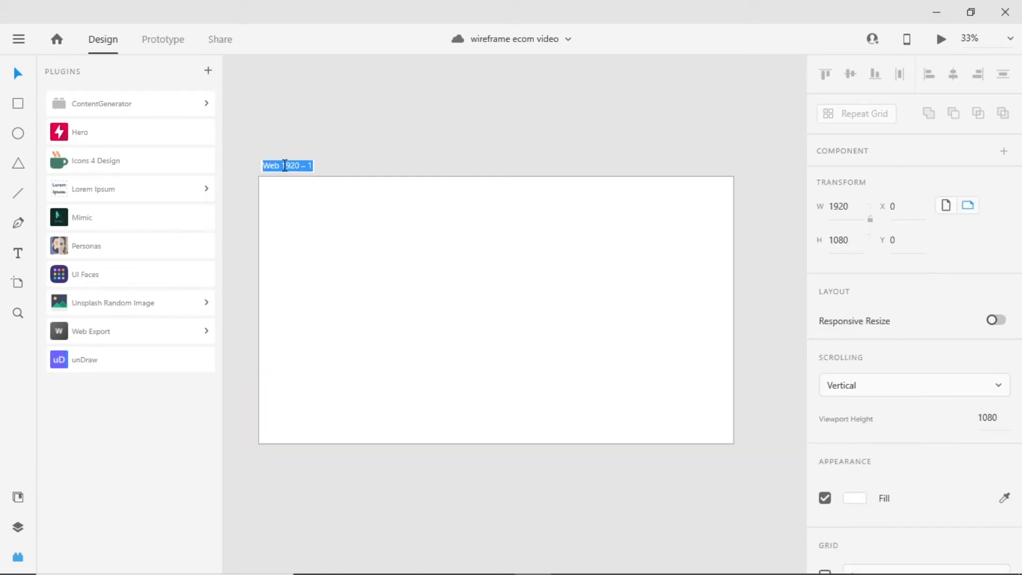
type("homepage")
key("Return")
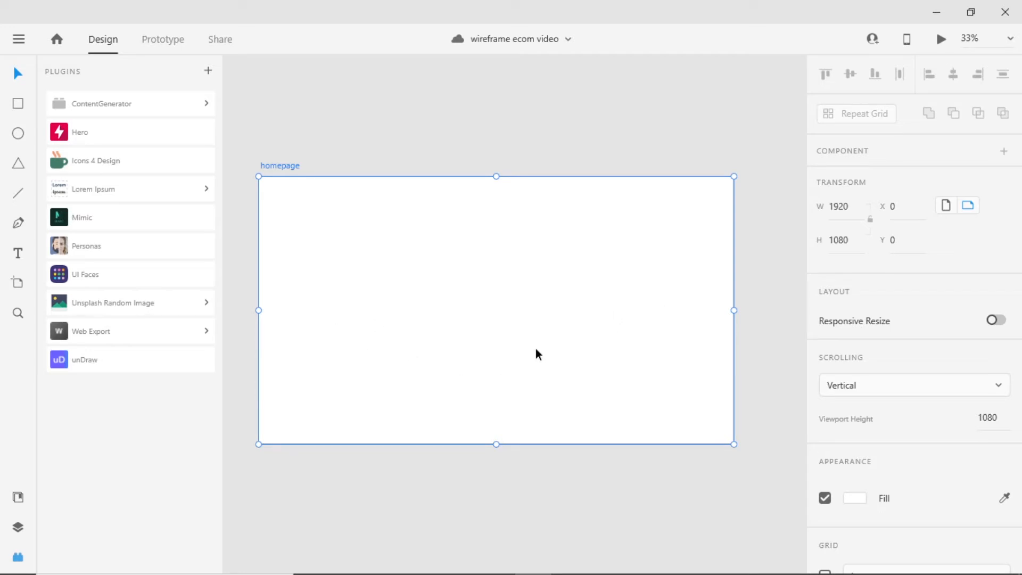
- Enable the layout grid on the homepage artboard and bring its column settings into view
scroll(917, 317, "down", 1)
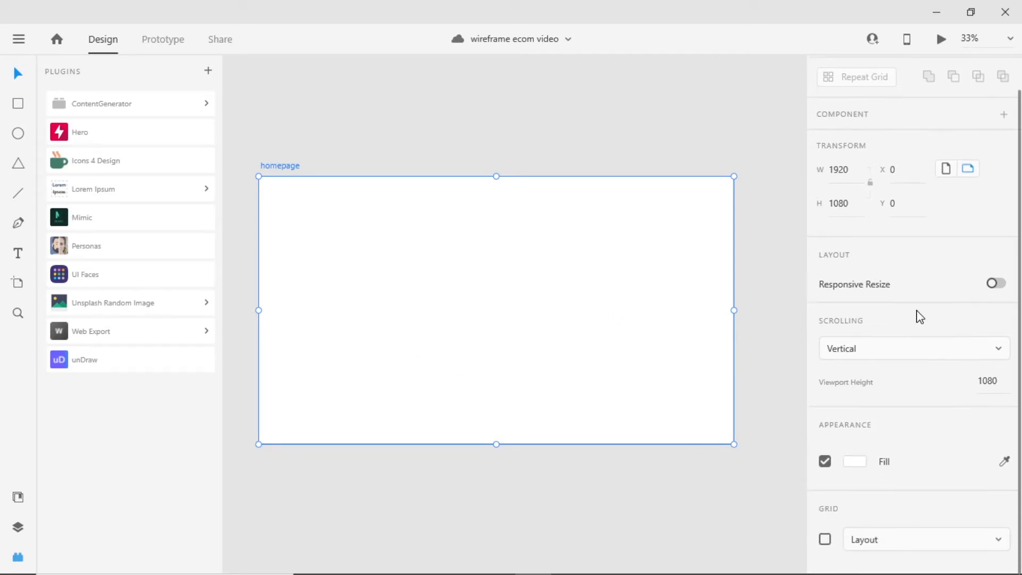
left_click(825, 540)
scroll(888, 505, "down", 5)
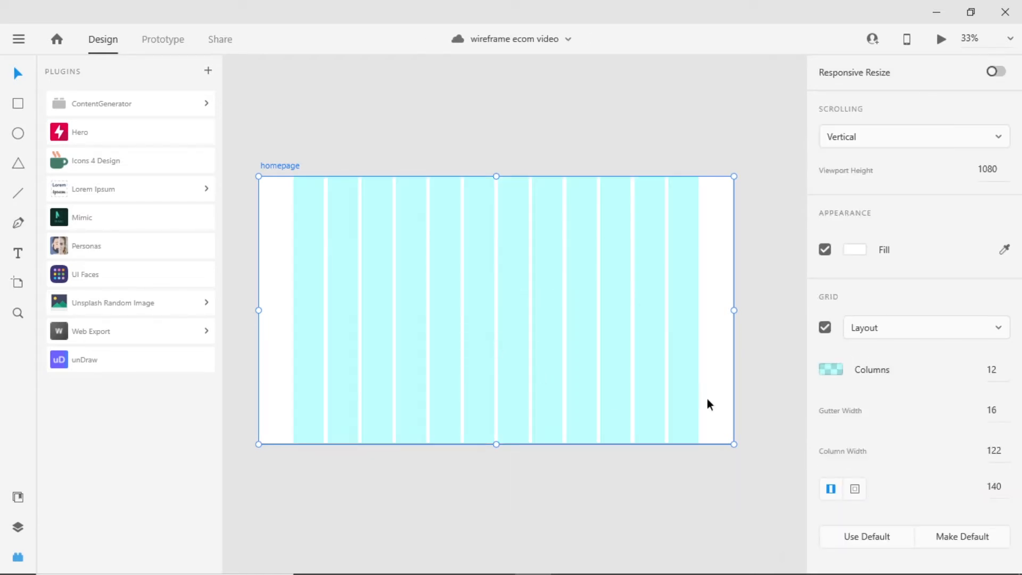
- Switch the homepage artboard's grid to Square, then return it to Layout
left_click(957, 330)
left_click(916, 358)
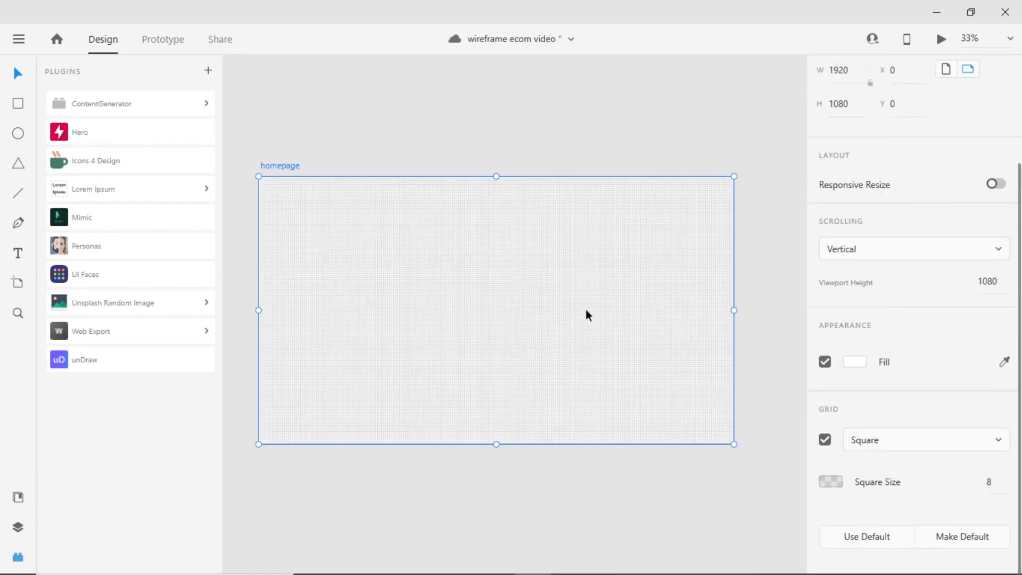
left_click(935, 438)
left_click(906, 416)
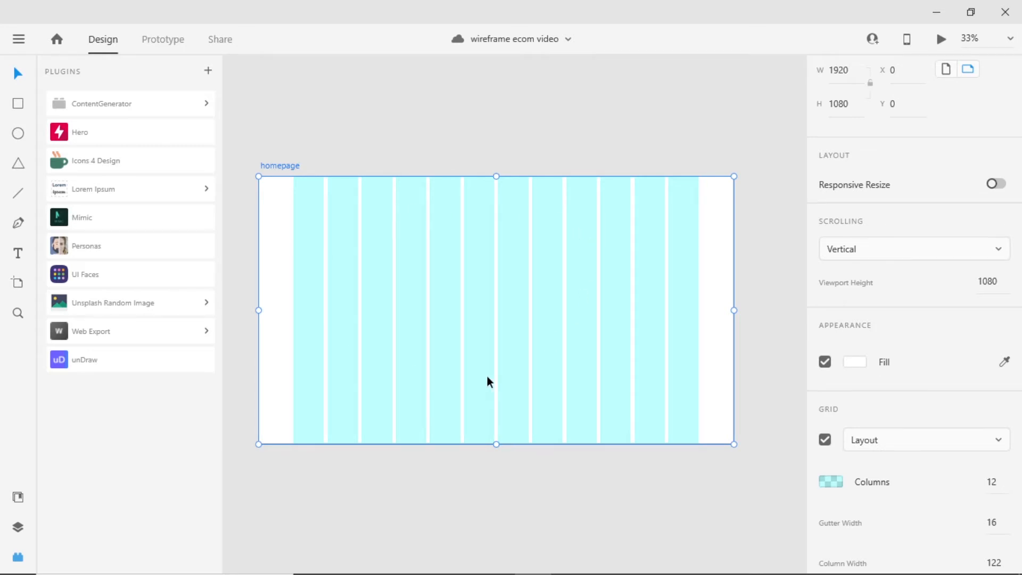
- Switch to the browser's Bootstrap 4 Containers page and look up the fixed container's max-width for extra large screens
key("alt+Tab")
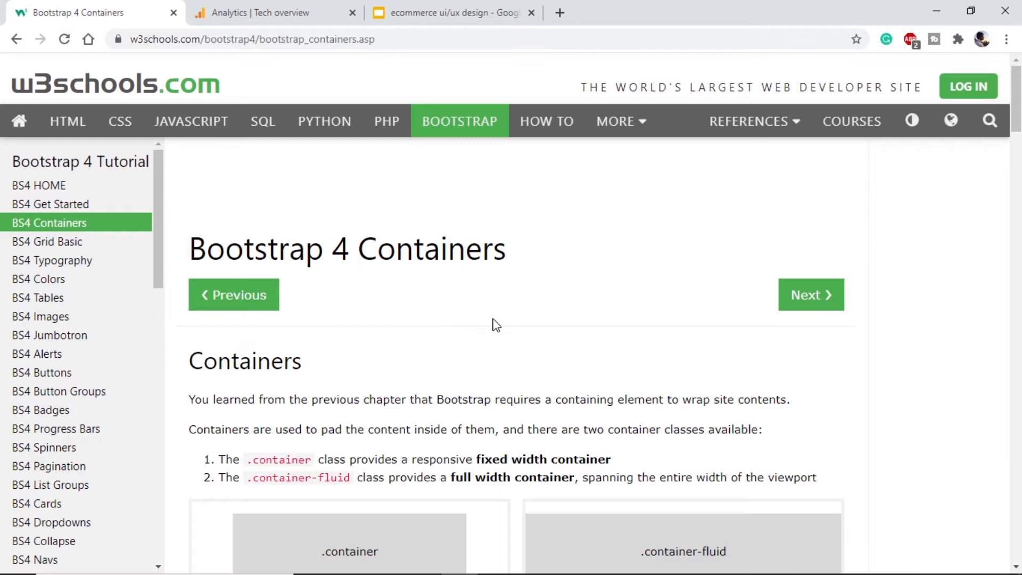
scroll(496, 325, "down", 5)
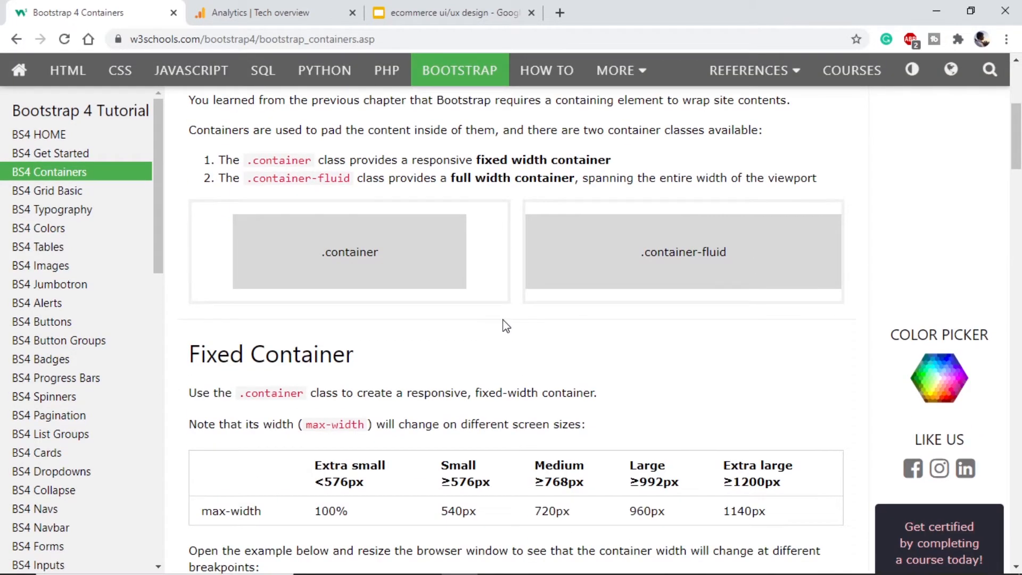
scroll(506, 326, "down", 2)
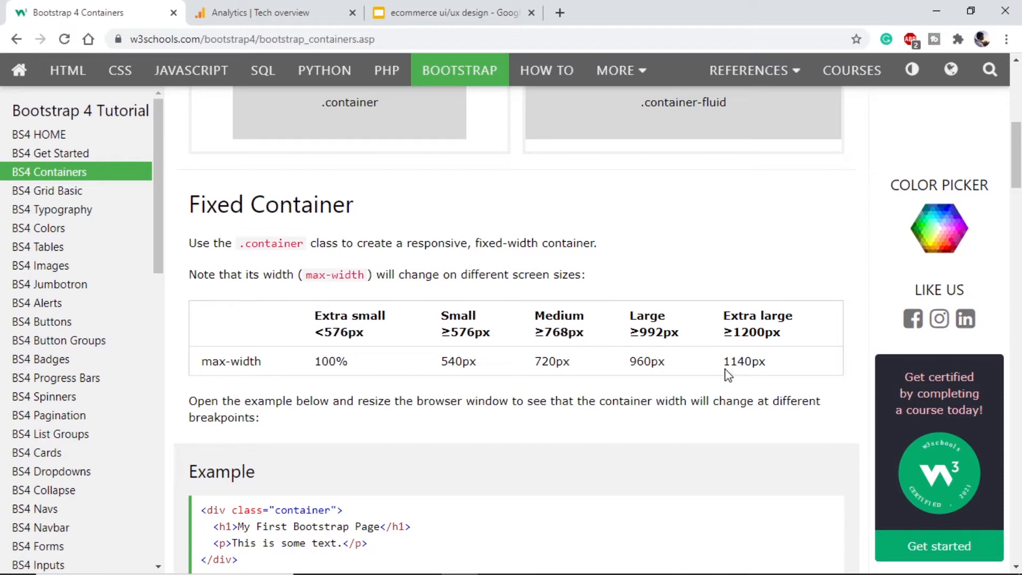
left_click_drag(725, 361, 776, 370)
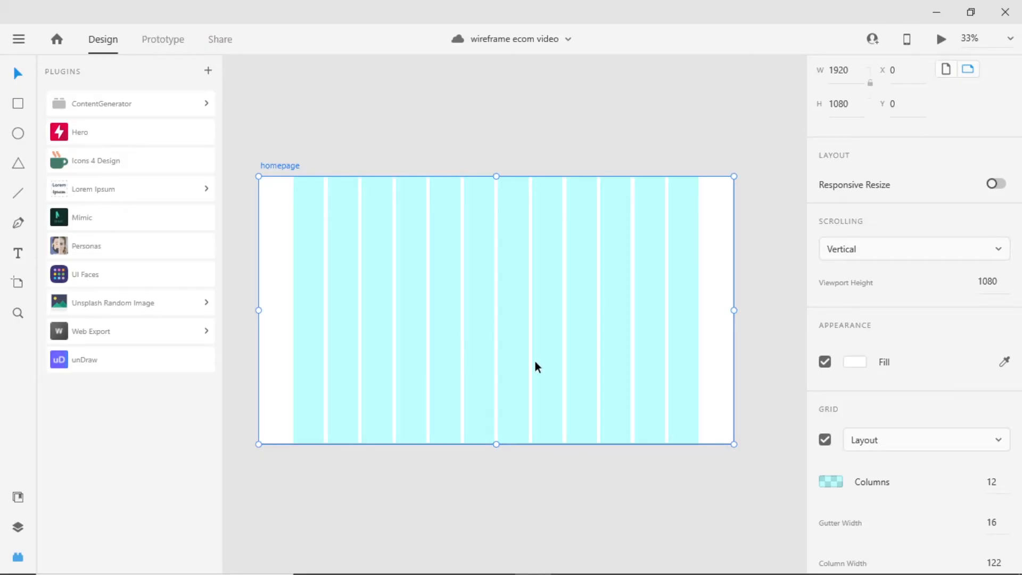
- In Adobe XD, set the homepage layout grid to 1 column with a column width of 1140
left_click(990, 482)
type("1")
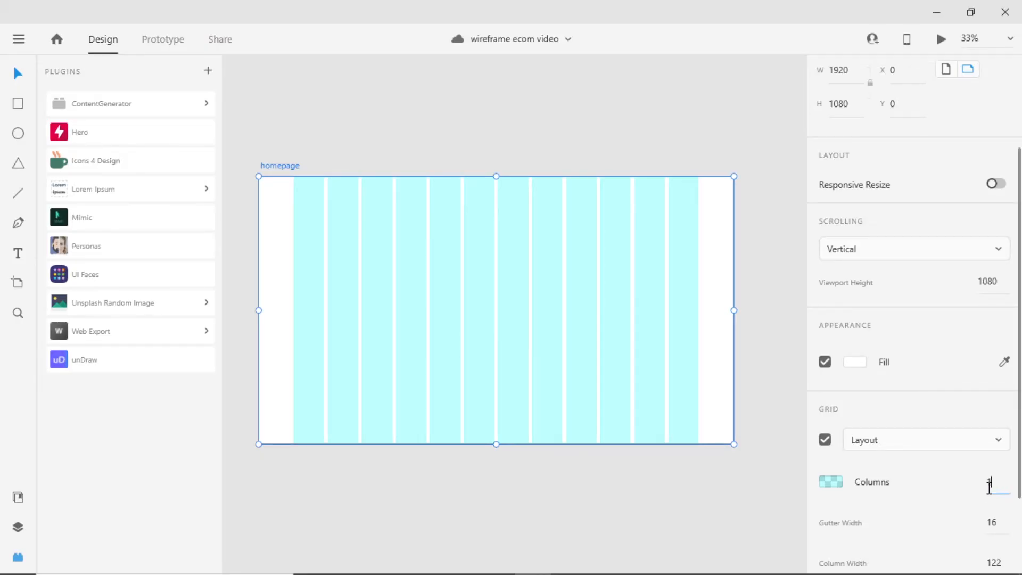
key("Return")
scroll(990, 484, "down", 2)
left_click(997, 452)
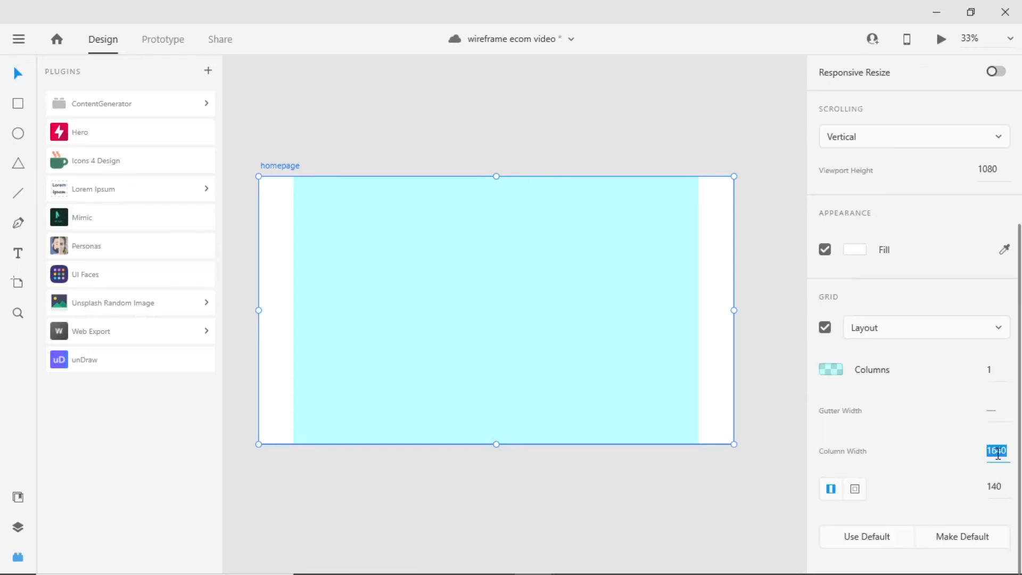
type("1140")
left_click(498, 313)
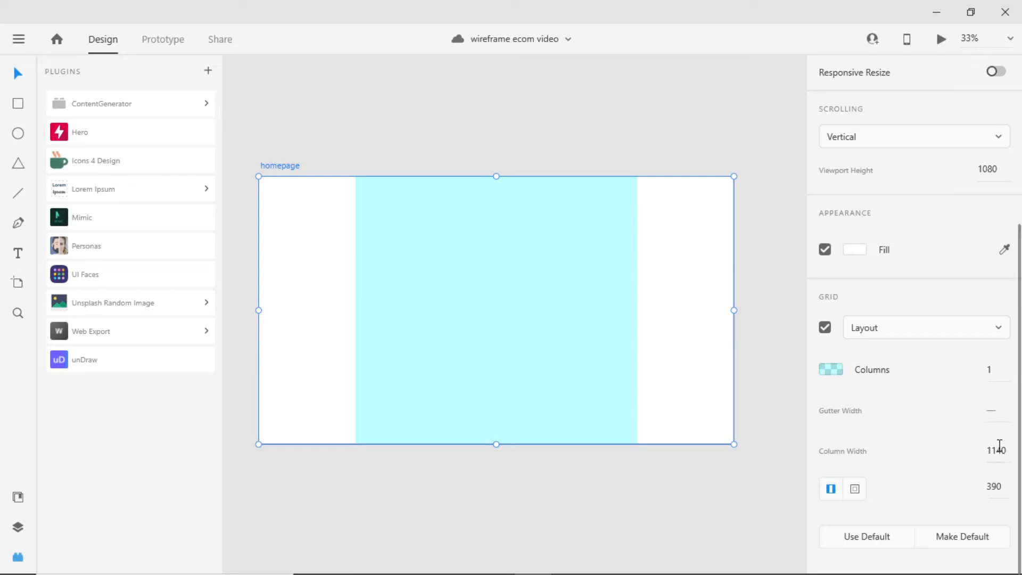
- Divide the homepage layout grid into 12 columns and open its gutter width for editing
left_click(997, 370)
type("12")
key("Return")
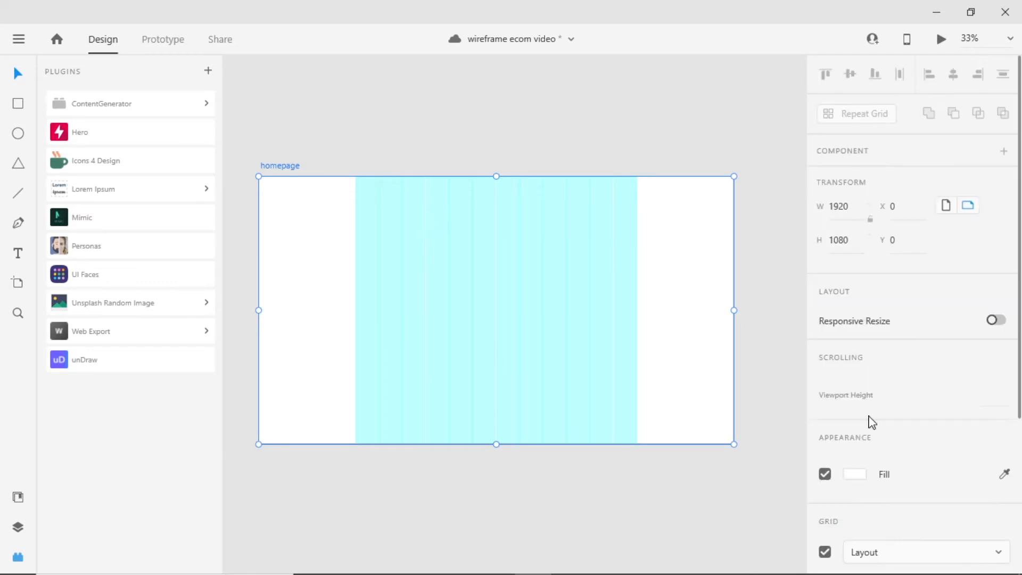
scroll(984, 468, "down", 5)
left_click(990, 410)
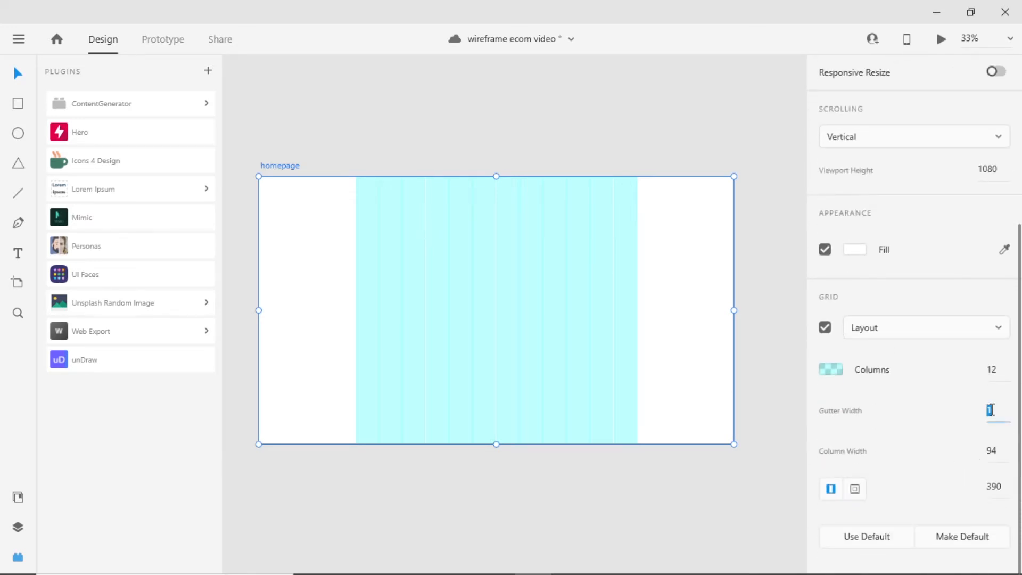
type("10")
key("Return")
left_click(687, 475)
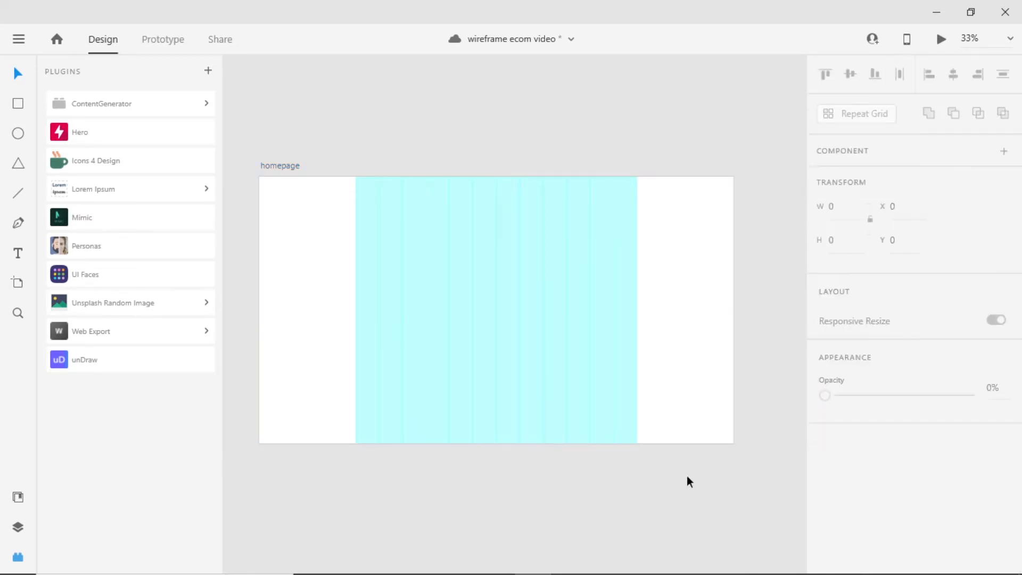
- Inspect the grid's columns up close and hide the plugins list to free up canvas space
scroll(375, 264, "up", 5, "ctrl")
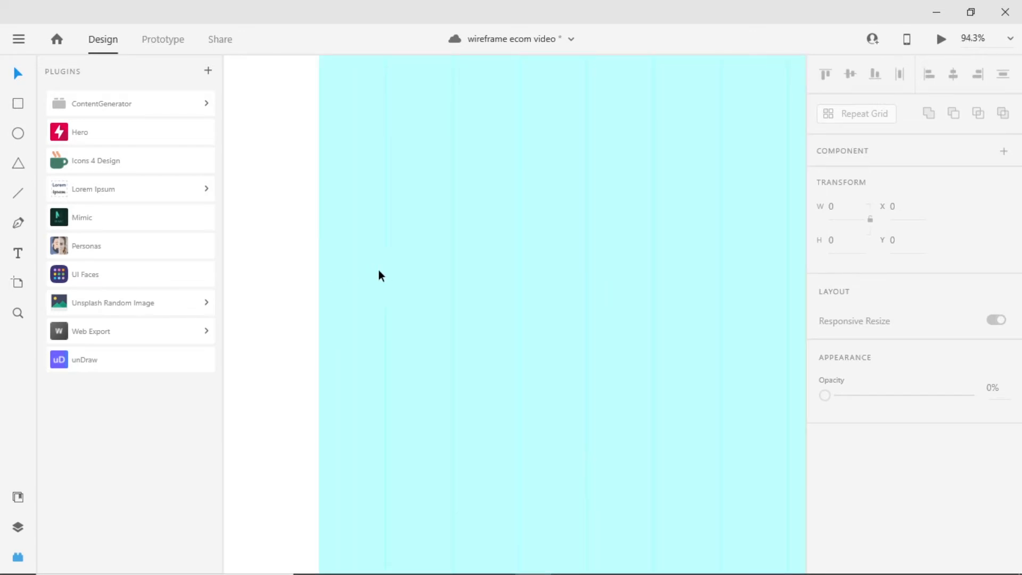
scroll(595, 351, "down", 5, "ctrl")
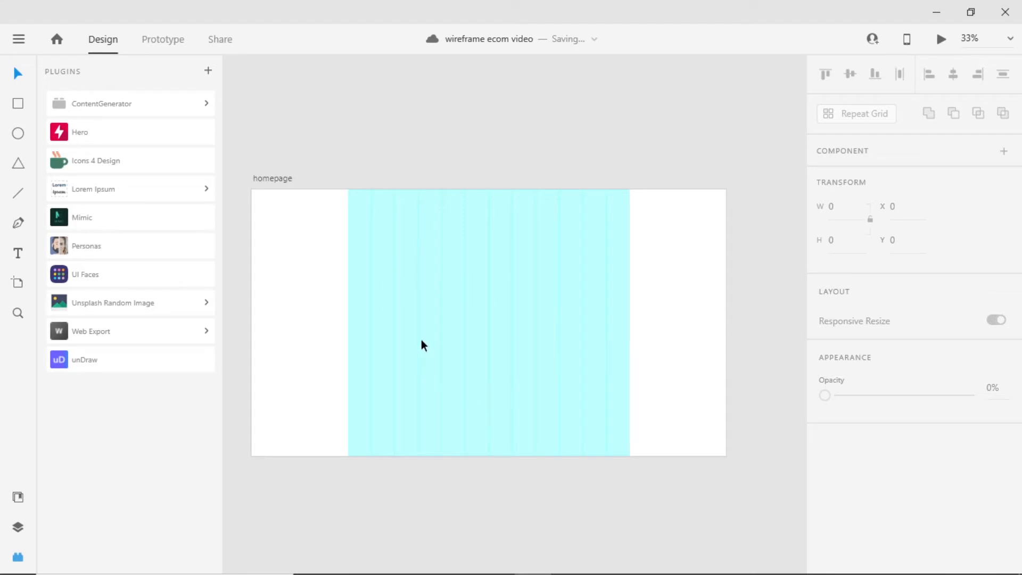
key("ctrl+alt+p")
scroll(517, 318, "down", 1)
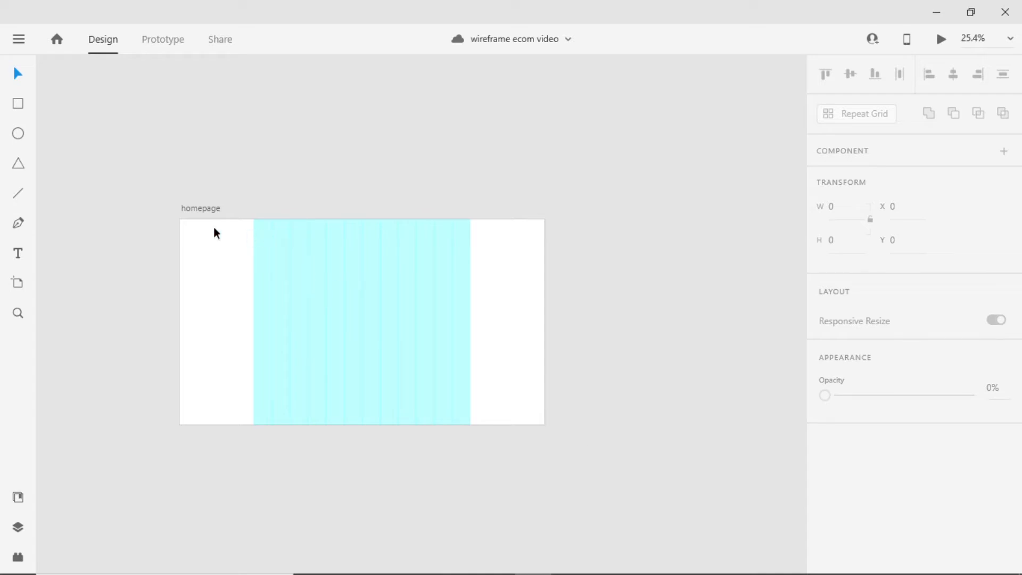
- Import the hand-drawn sketch homepage_1.jpg and place it on the pasteboard to the right of the homepage artboard
left_click(19, 39)
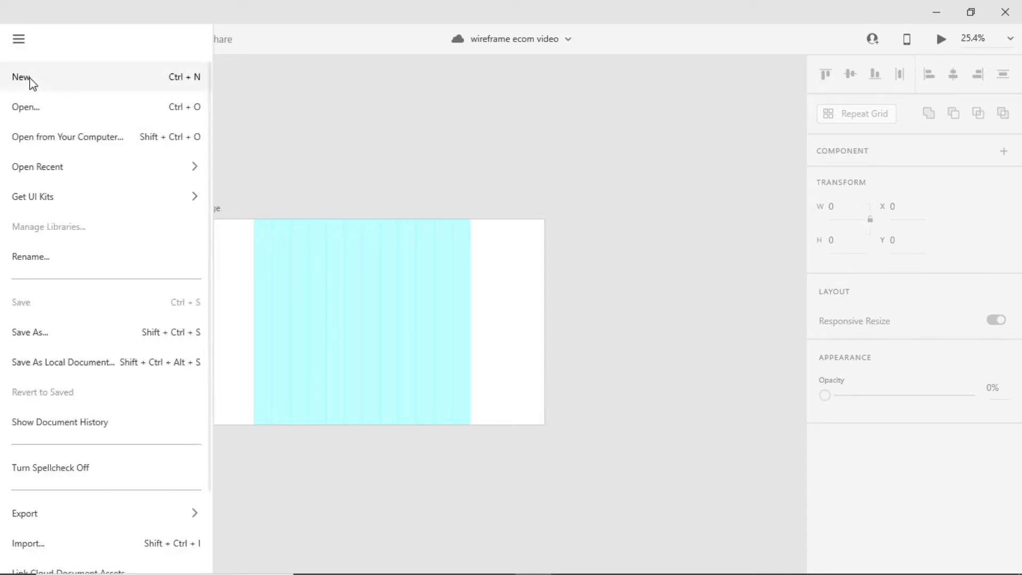
left_click(63, 166)
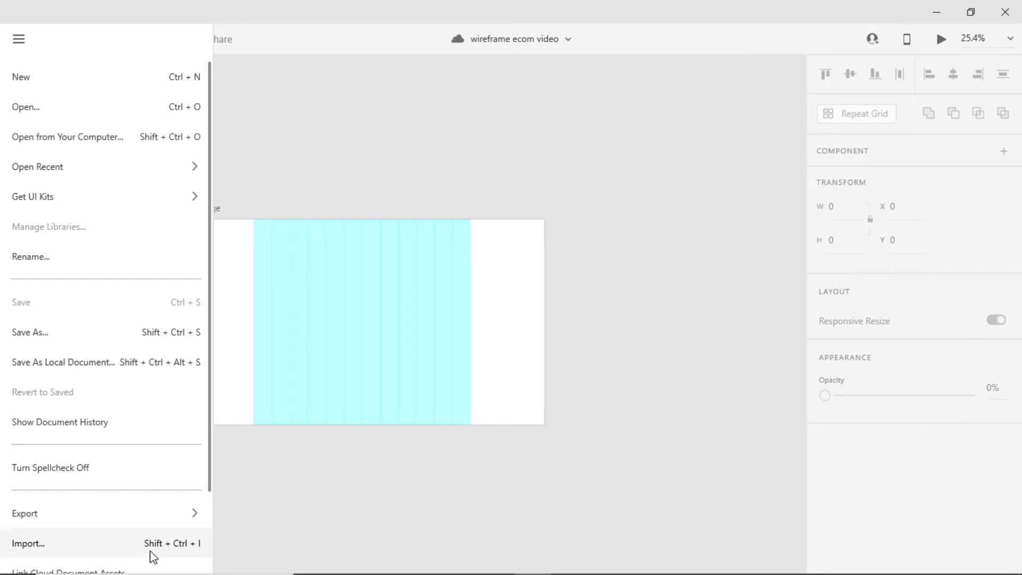
left_click(322, 543)
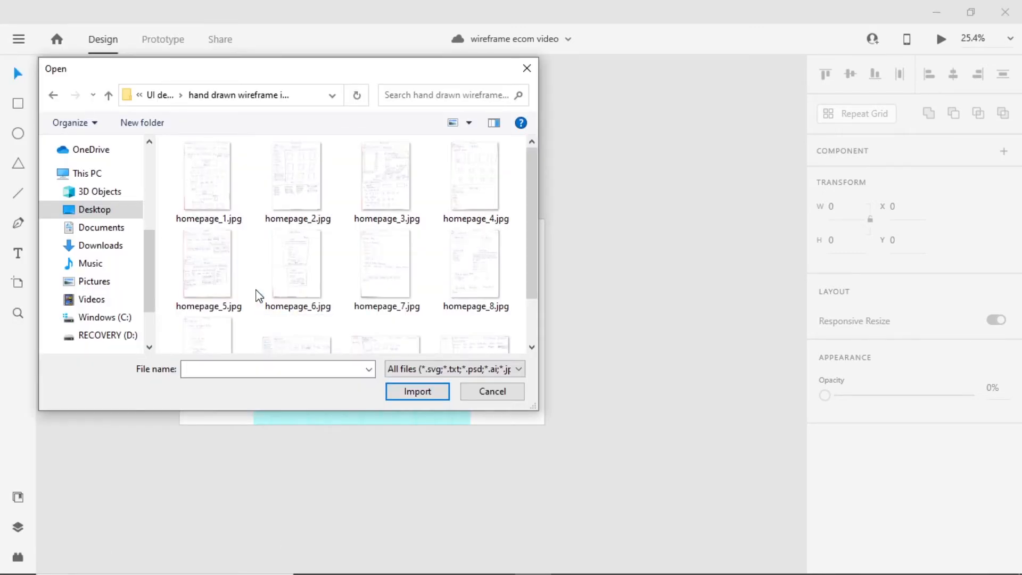
left_click(217, 181)
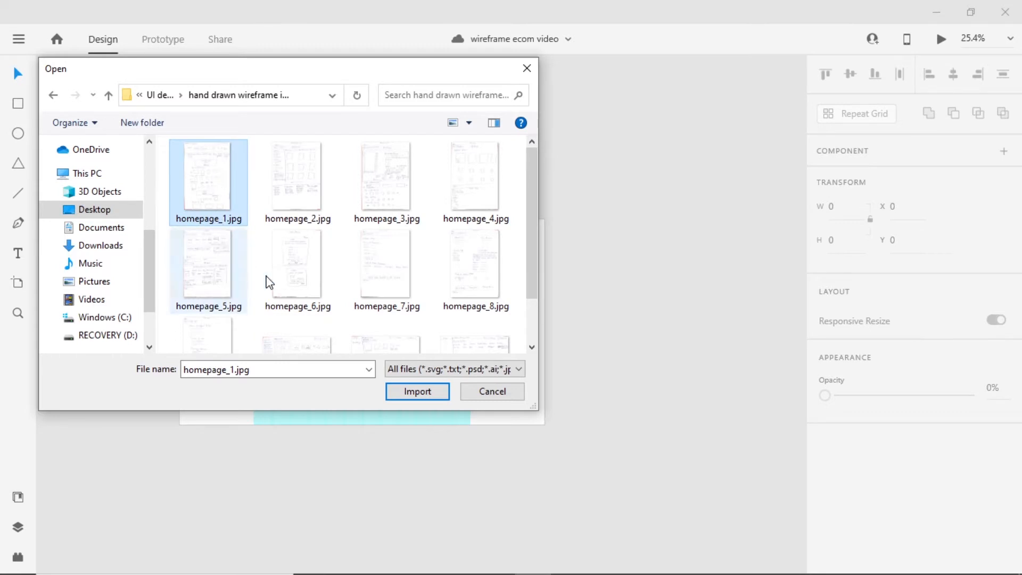
left_click(418, 393)
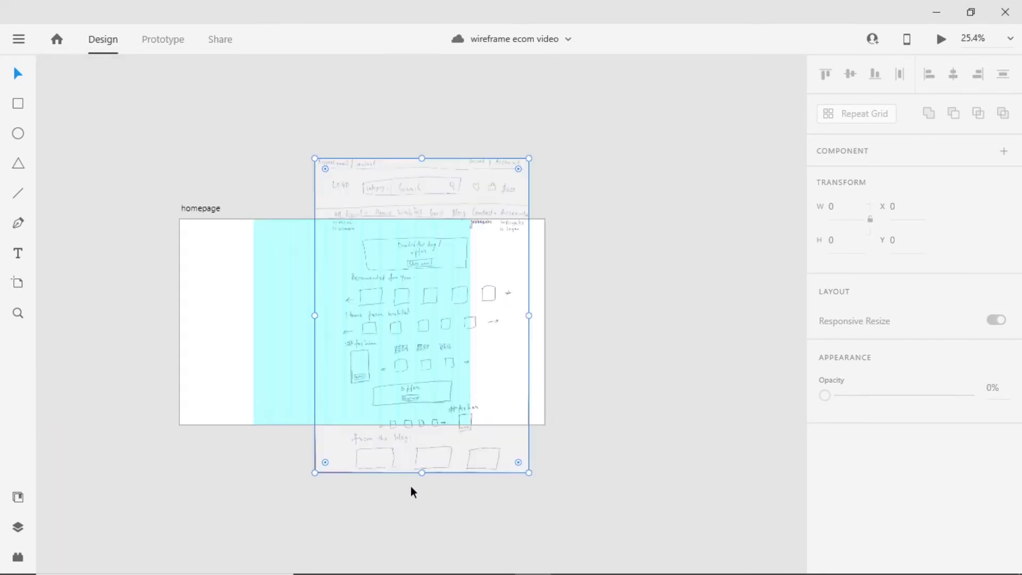
left_click_drag(383, 196, 646, 207)
left_click(380, 209)
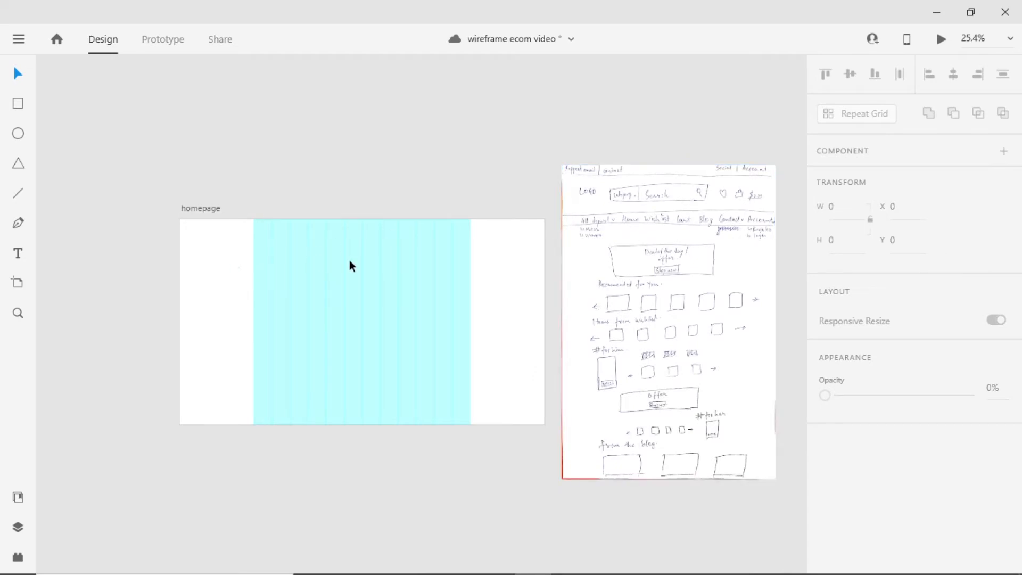
- Examine the hand-drawn sketch's header, navigation and content sections beside the homepage artboard
scroll(765, 230, "up", 3)
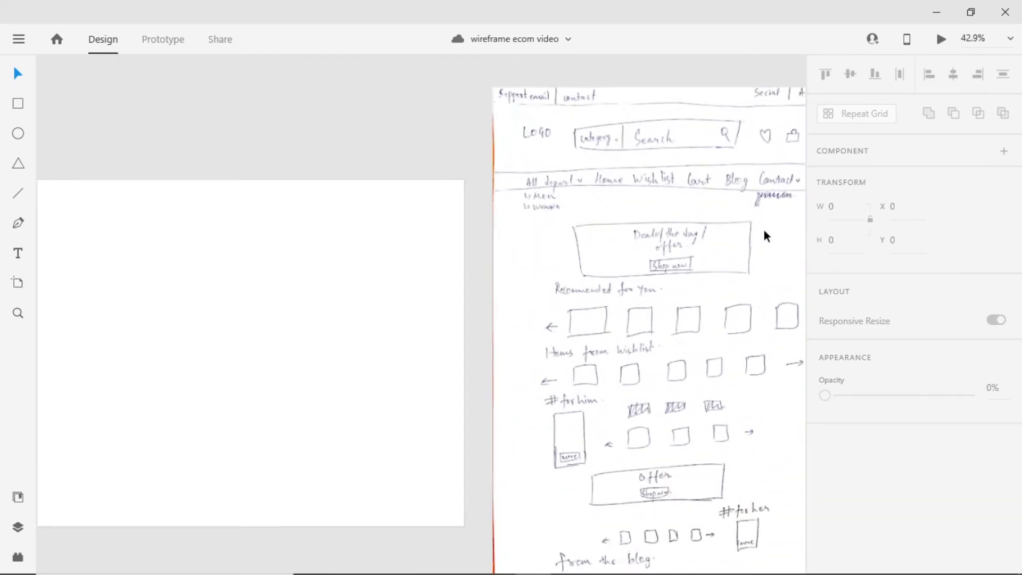
left_click_drag(765, 230, 541, 289)
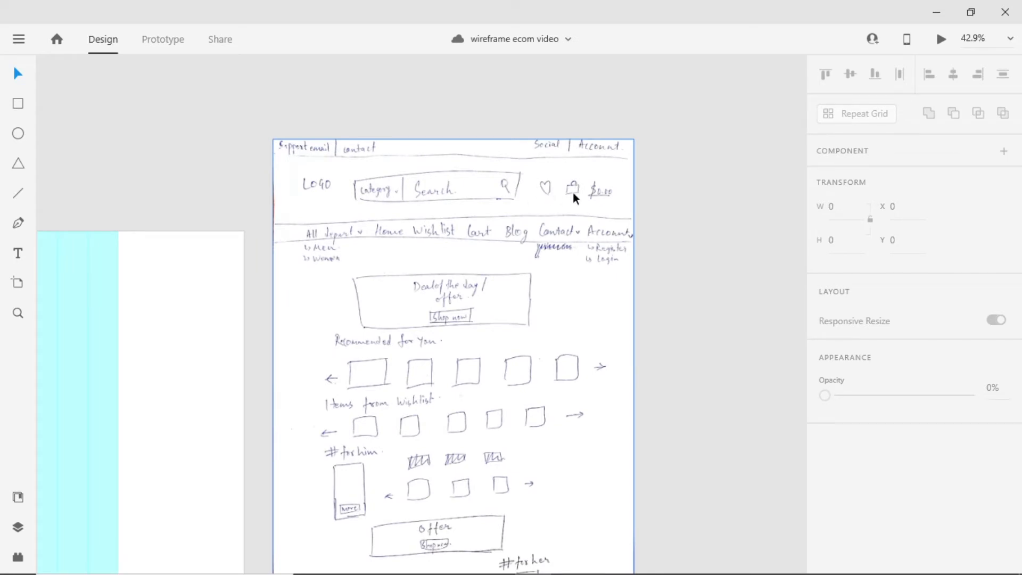
scroll(409, 288, "down", 2)
left_click_drag(348, 359, 548, 327)
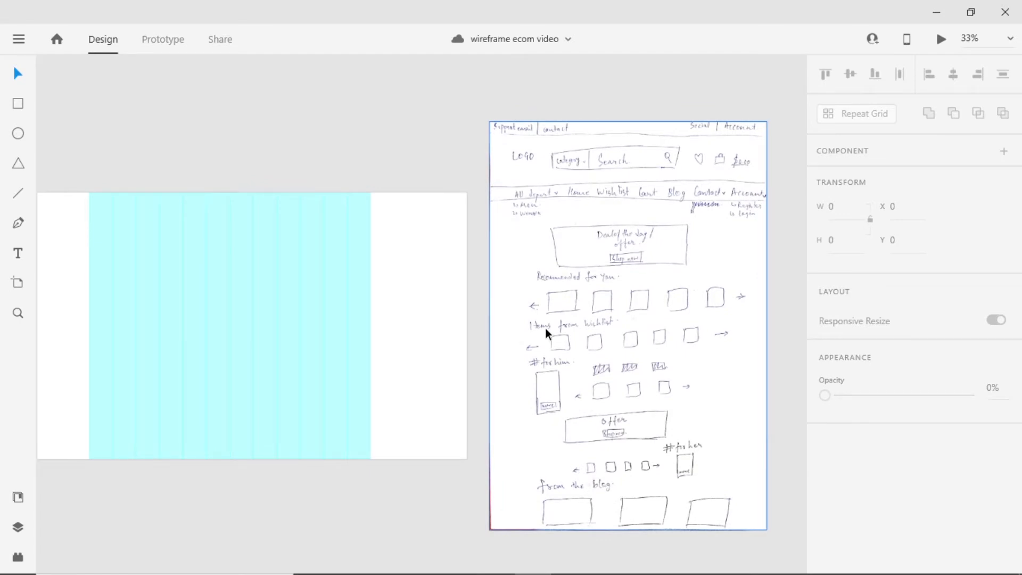
left_click(206, 158)
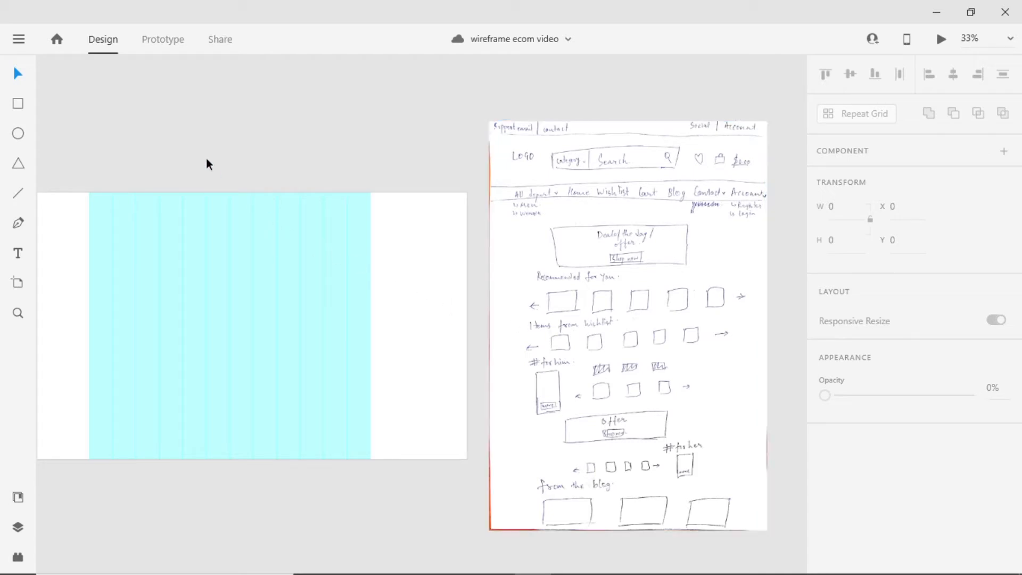
- Browse the available UI kits and open the design kits for Adobe XD from the Material Design resources page
left_click(19, 38)
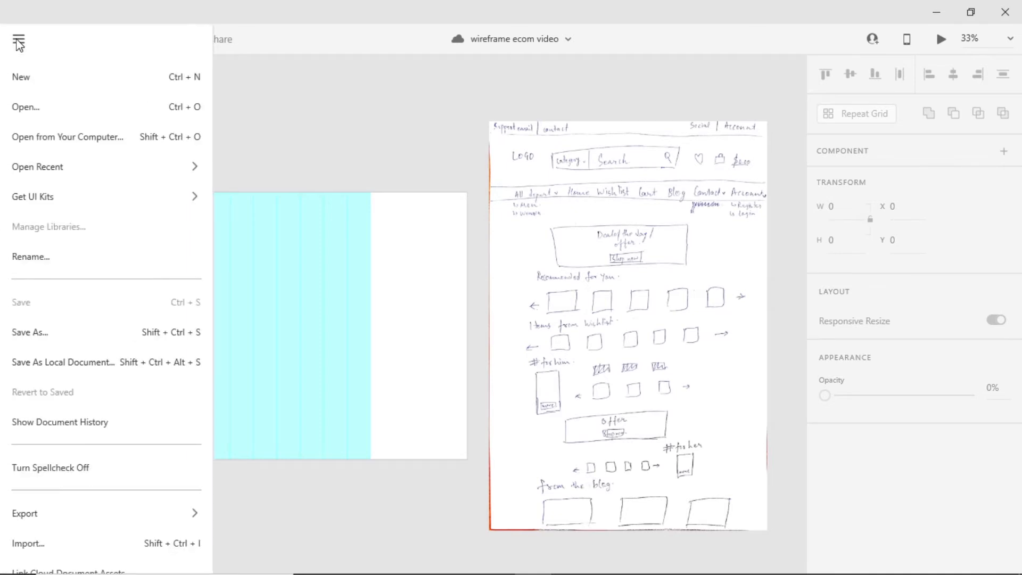
mouse_move(60, 197)
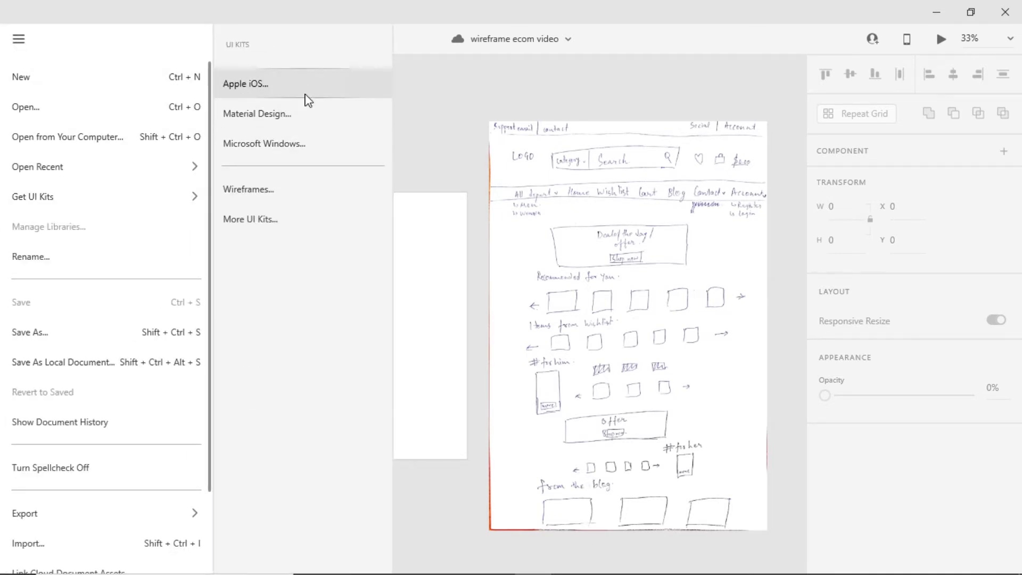
left_click(282, 195)
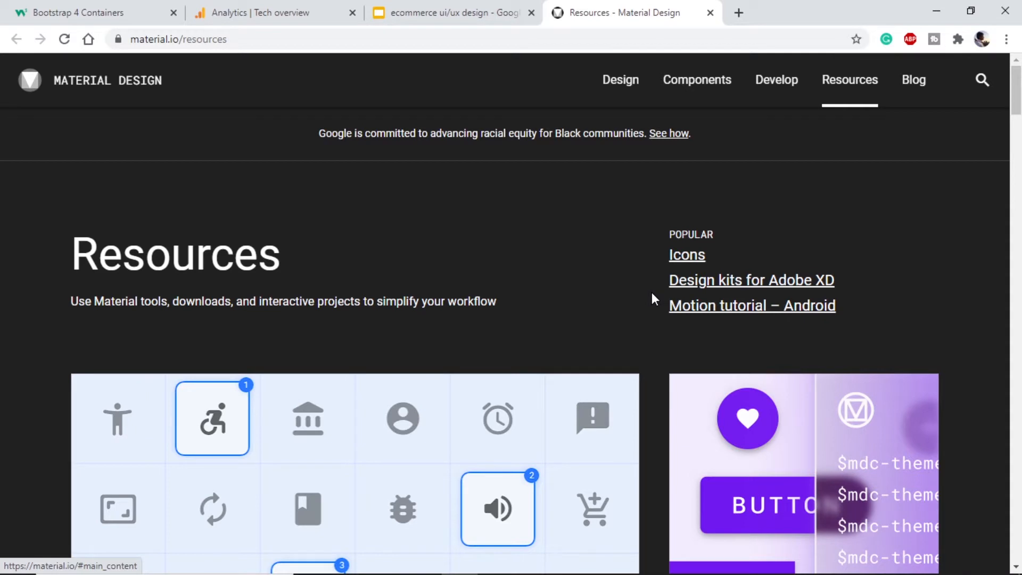
left_click(751, 282)
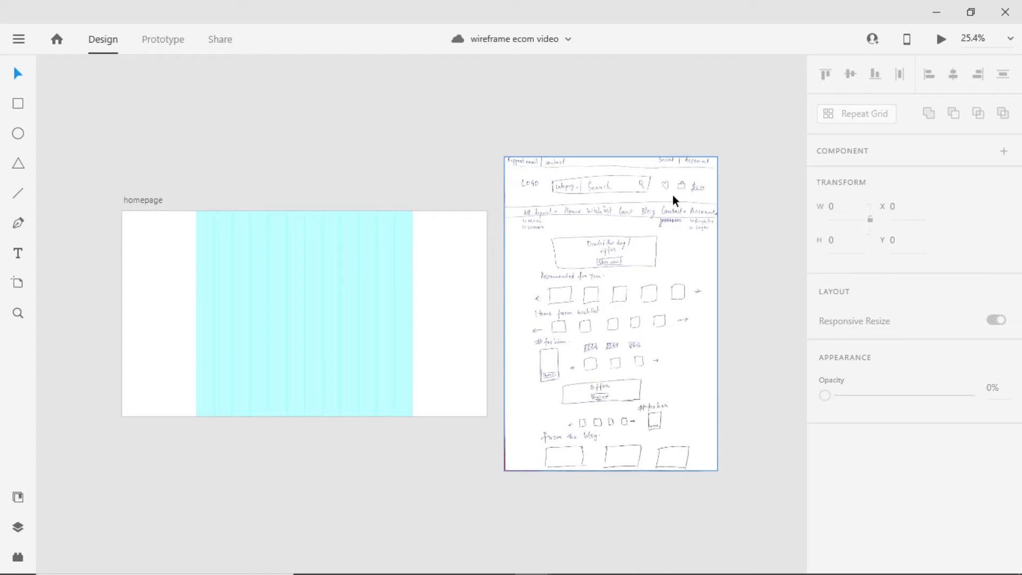
- Switch to the browser and look through the trending icon packs on Flaticon
key("alt+Tab")
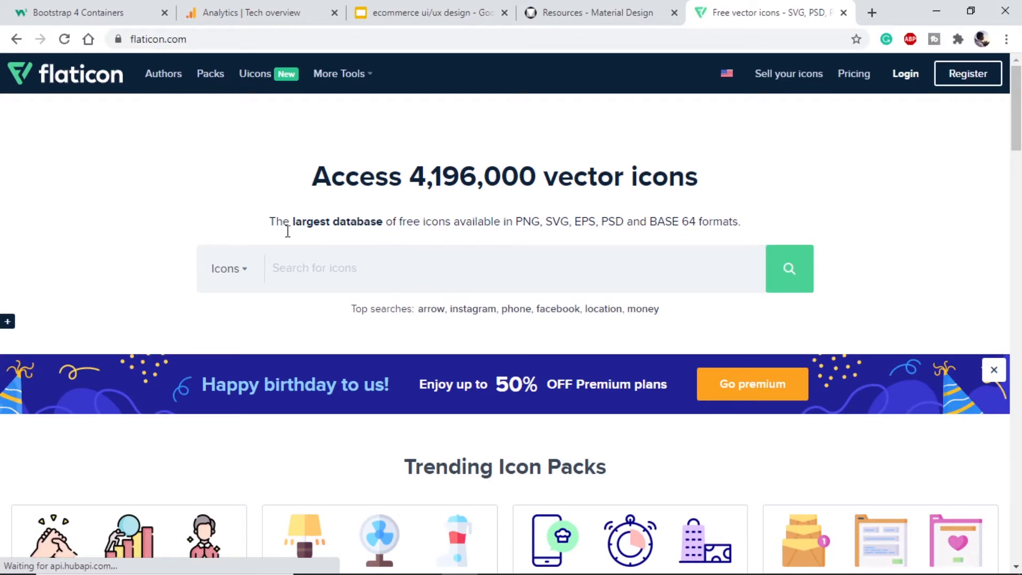
scroll(281, 267, "down", 3)
scroll(258, 325, "down", 6)
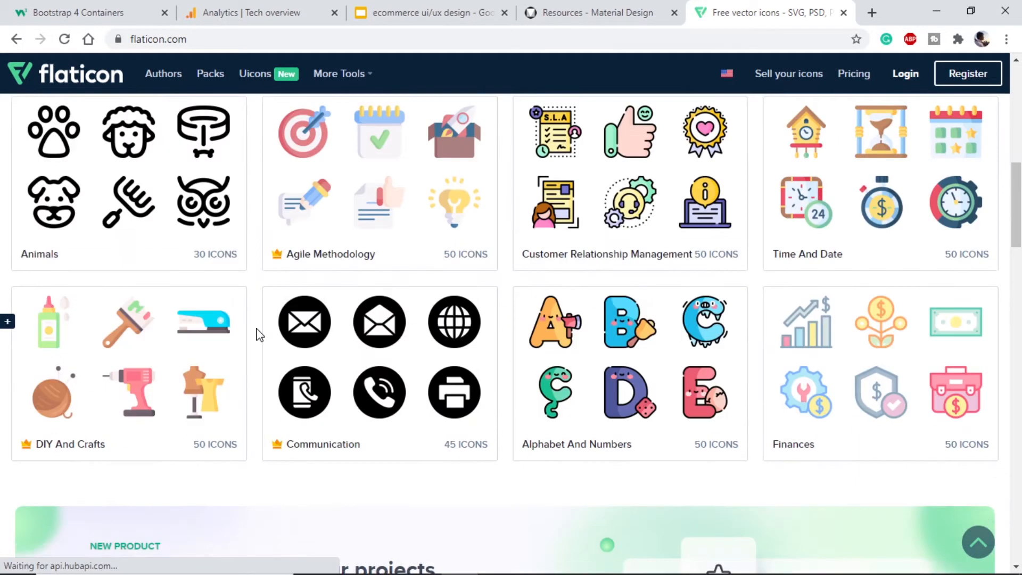
scroll(259, 335, "up", 3)
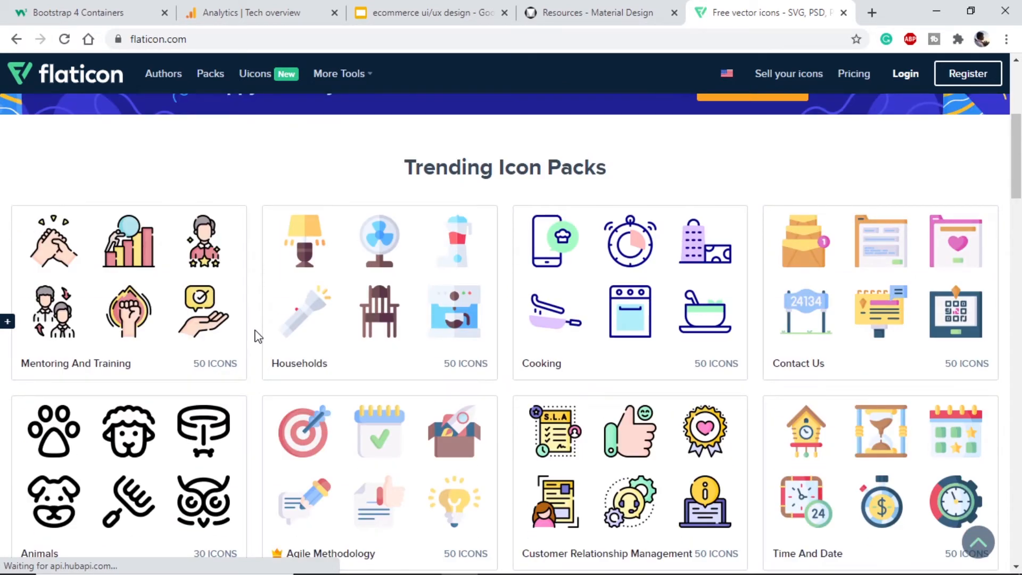
scroll(257, 335, "up", 6)
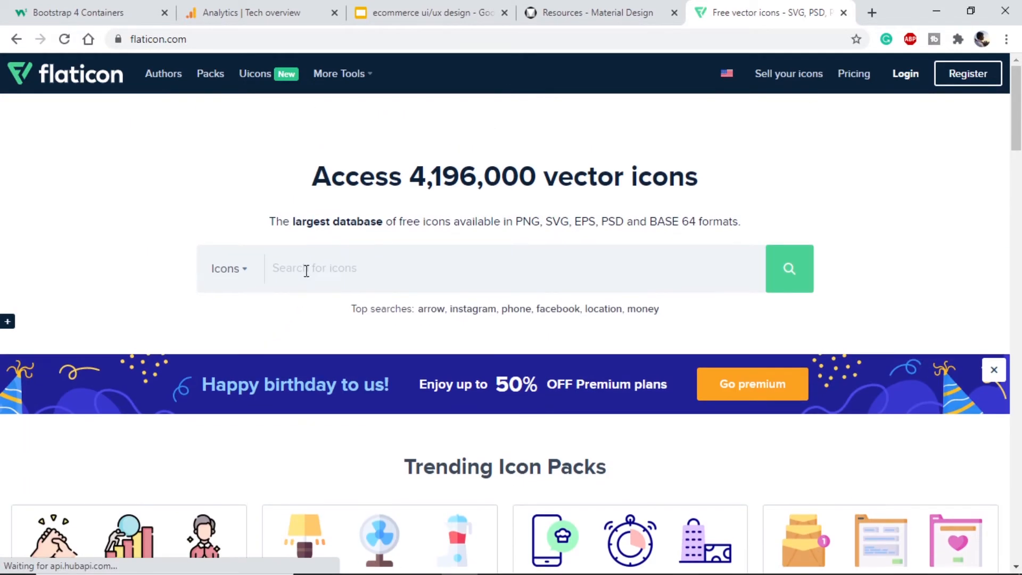
- Search Flaticon for "heart icon"
left_click(315, 264)
type("heart")
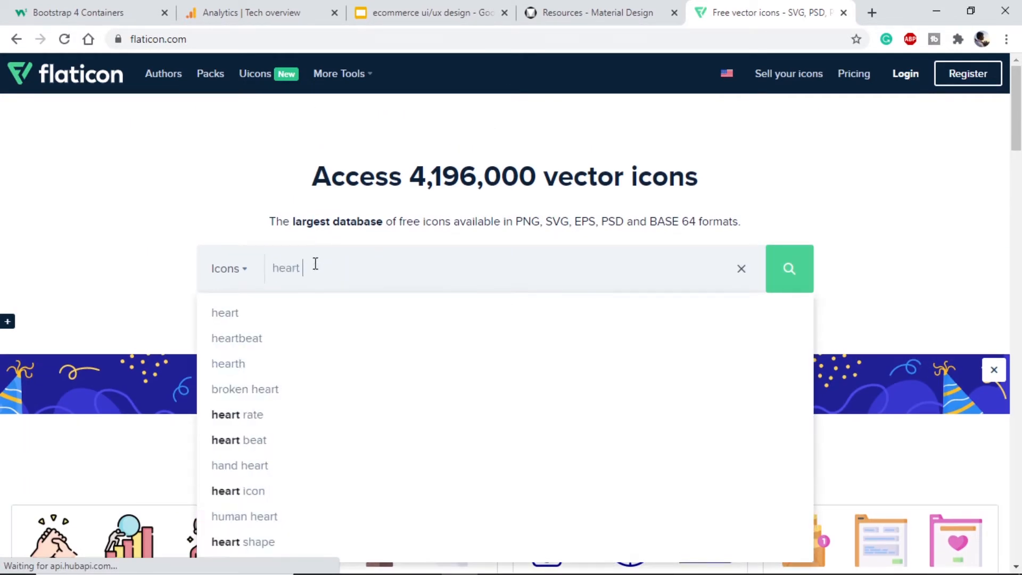
type(" icon")
key("Return")
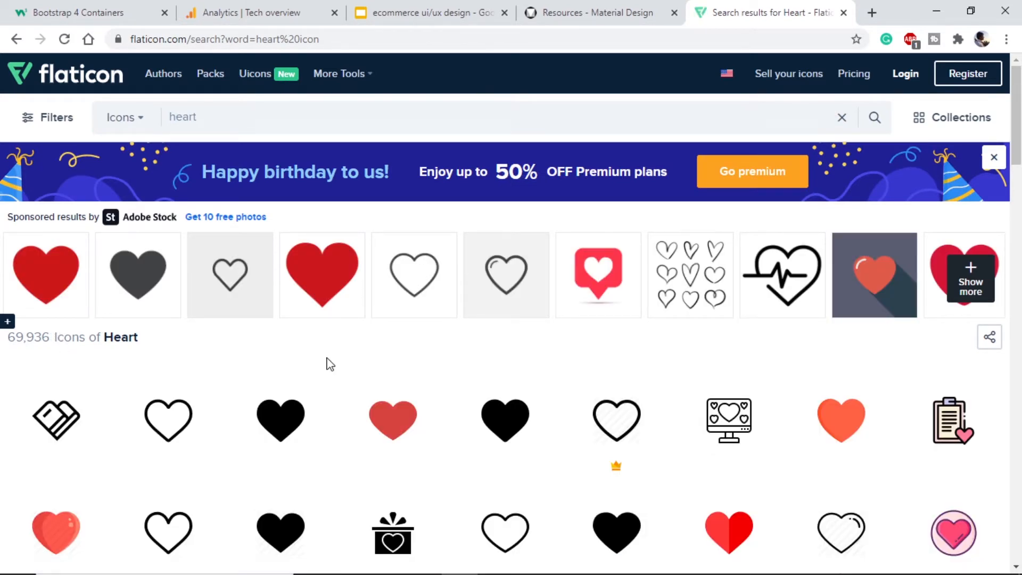
- Look through the heart icon search results on Flaticon, and switch back to Adobe XD
scroll(327, 365, "down", 3)
left_click(384, 274)
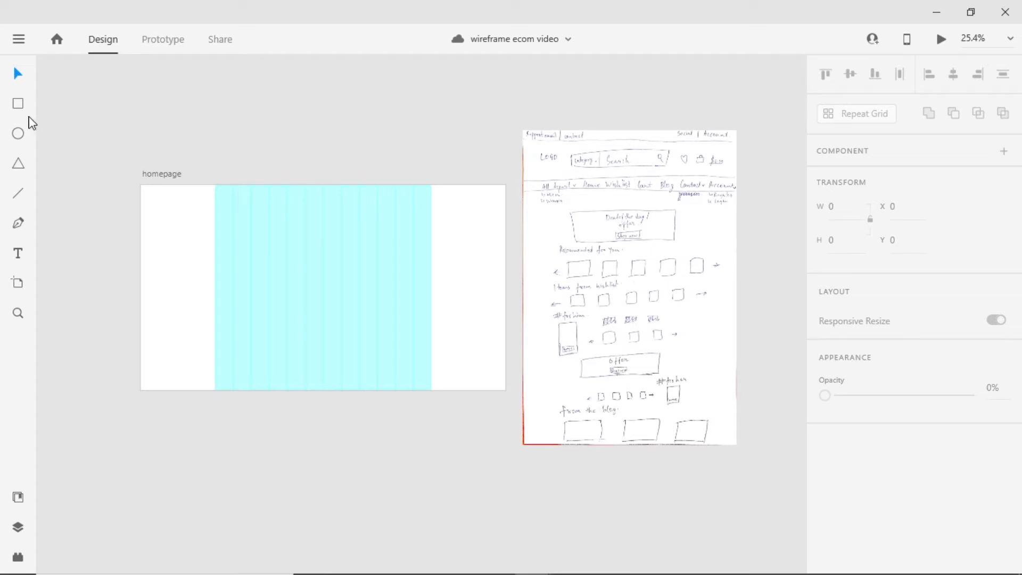
- Draw a 1920-wide rectangle across the top edge of the homepage artboard and set its height to 40
left_click(18, 103)
left_click_drag(141, 186, 508, 202)
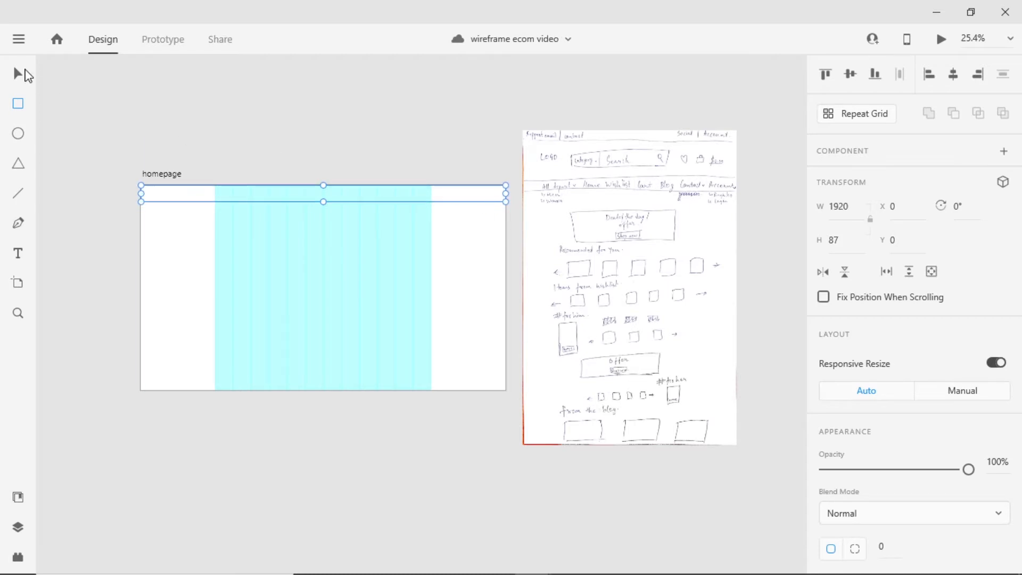
left_click(21, 74)
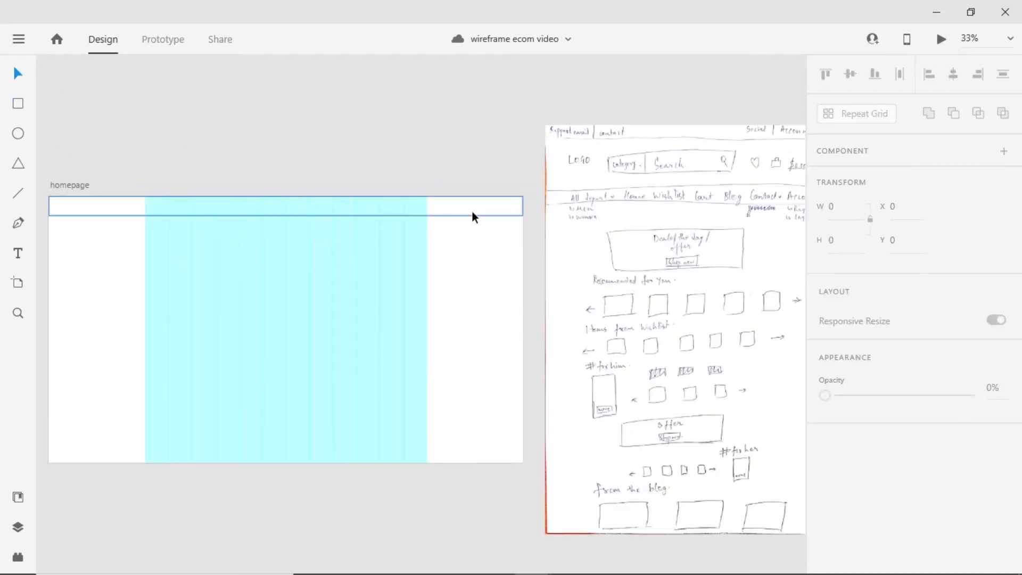
left_click(472, 212)
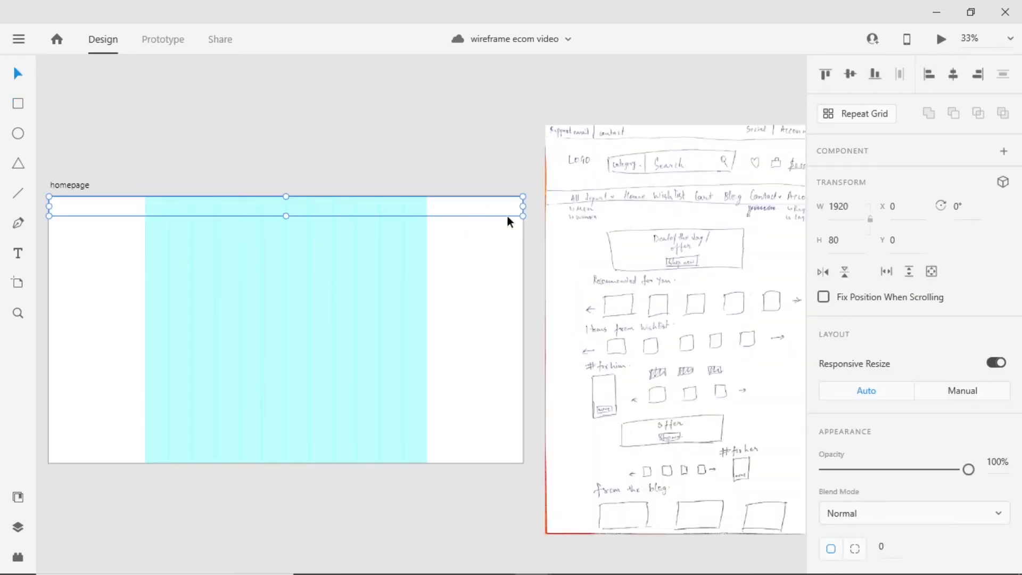
left_click(838, 240)
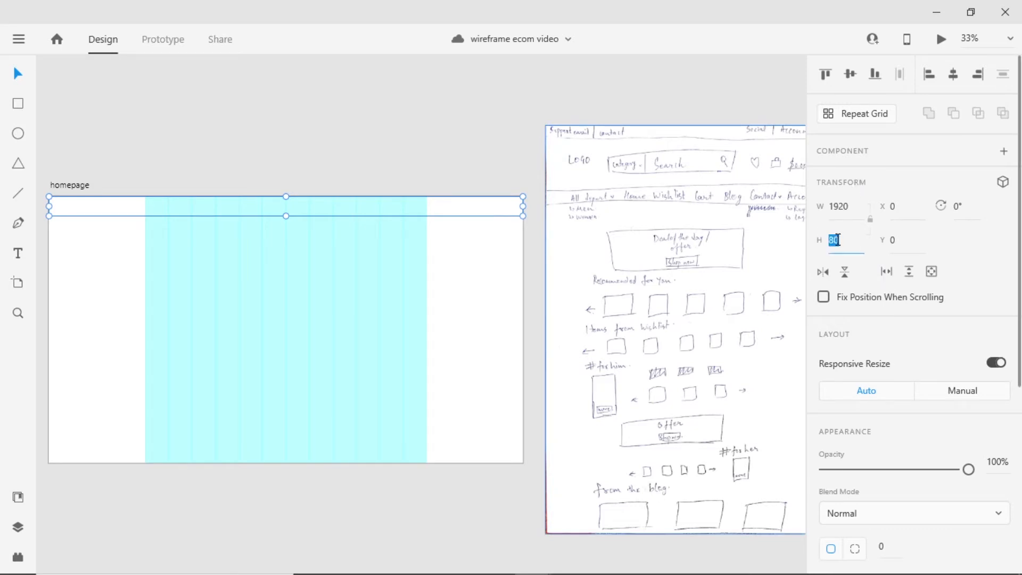
type("40")
key("Return")
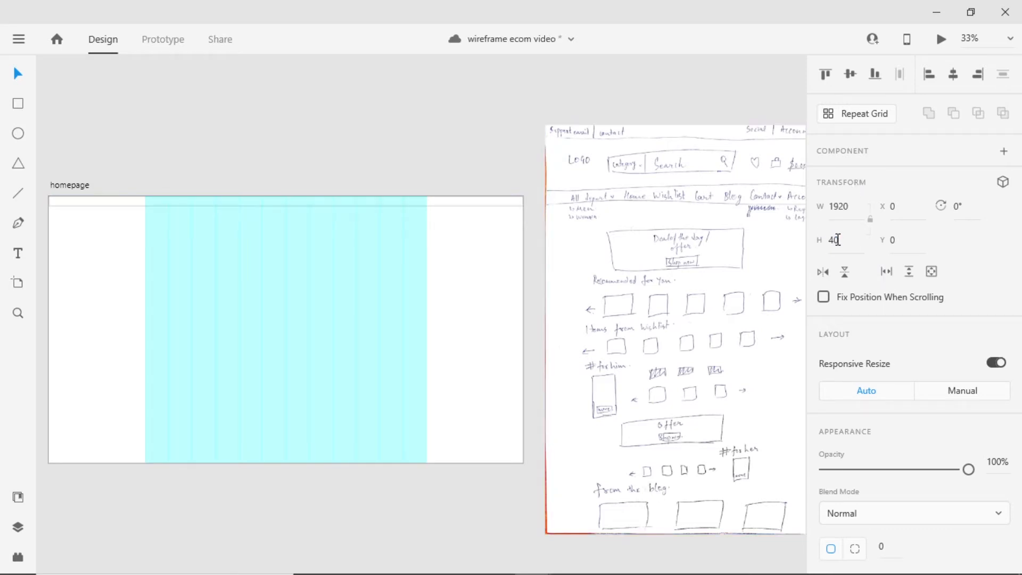
- Check the top bar on the homepage artboard at 100% zoom and in the desktop preview
scroll(253, 210, "down", 1)
scroll(254, 209, "left", 2)
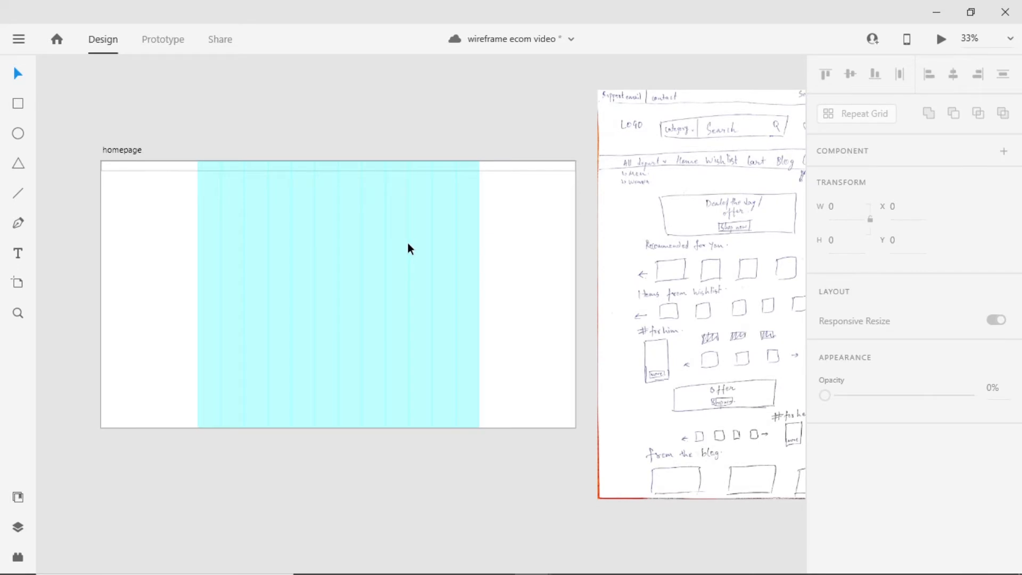
double_click(296, 217)
key("ctrl+1")
scroll(338, 231, "up", 4)
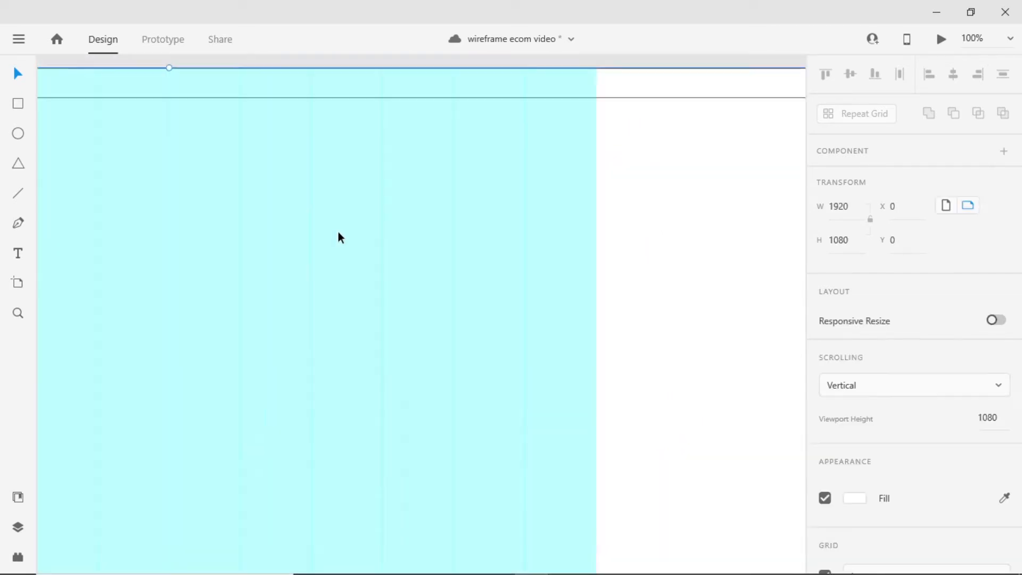
left_click_drag(317, 249, 679, 257)
left_click_drag(167, 253, 389, 245)
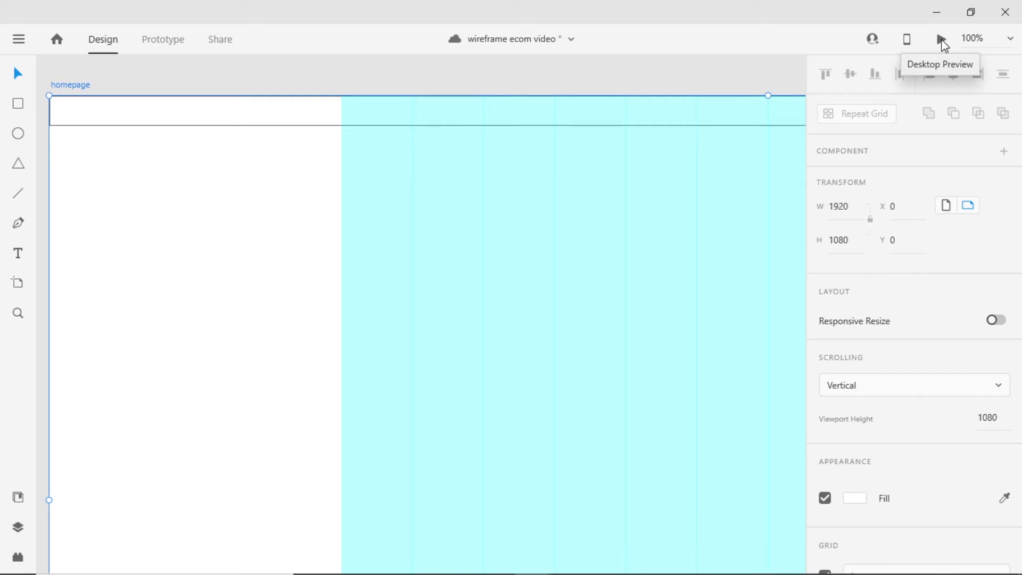
left_click(942, 41)
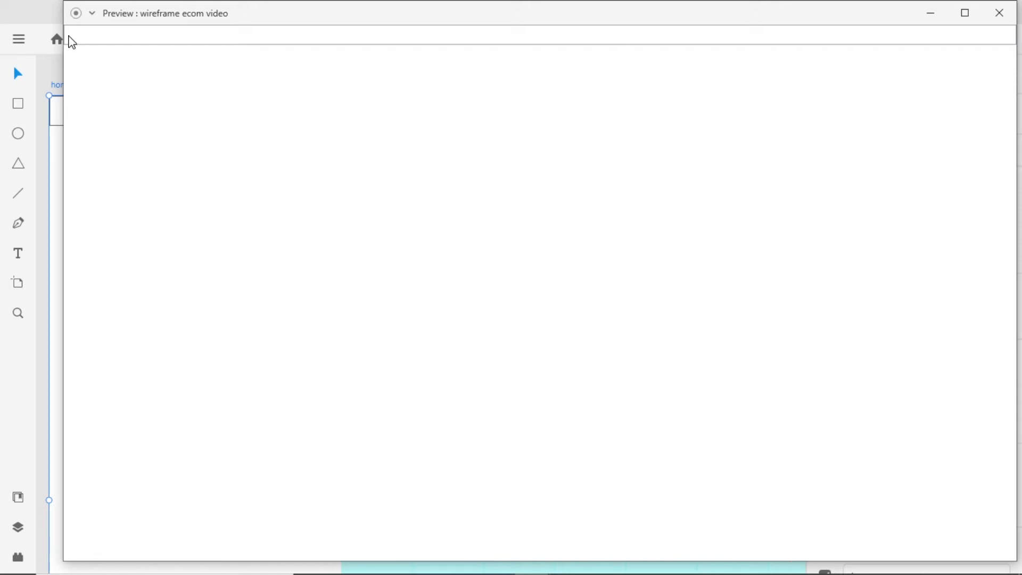
left_click(1000, 22)
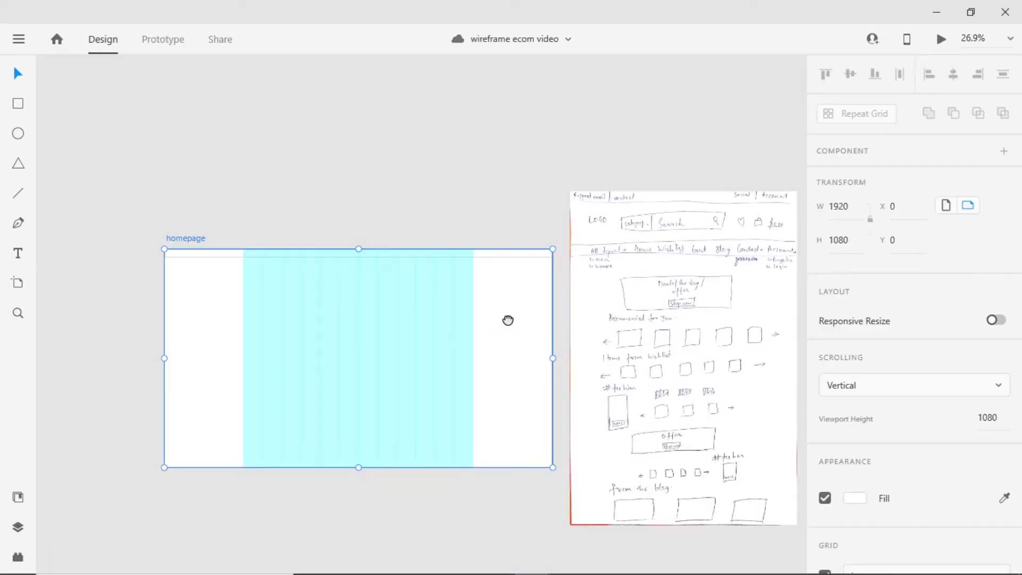
- Add the support e-mail address as a text element in the top bar, near the start of the first grid column
scroll(508, 320, "right", 5)
scroll(463, 180, "up", 5)
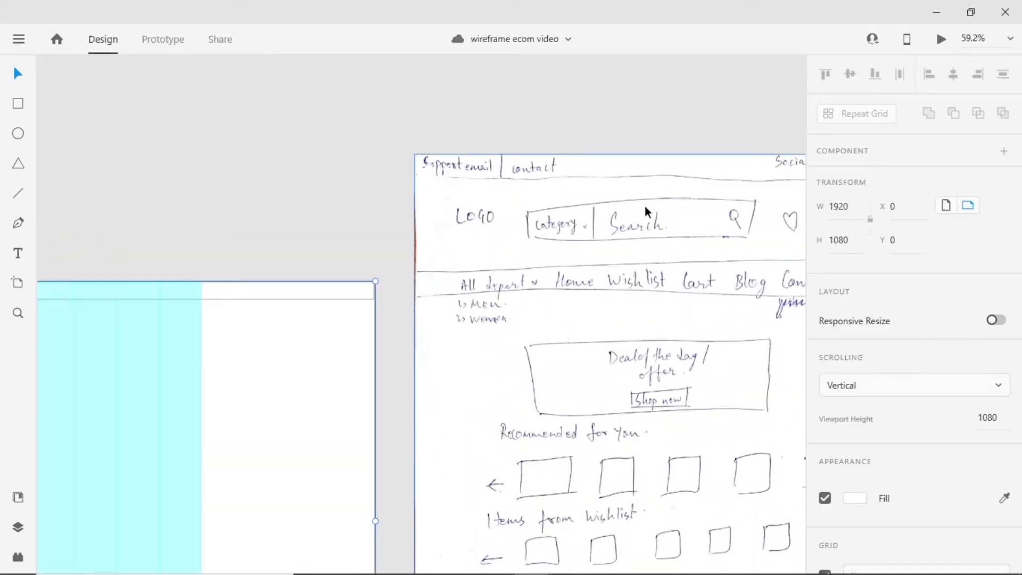
left_click_drag(644, 205, 474, 205)
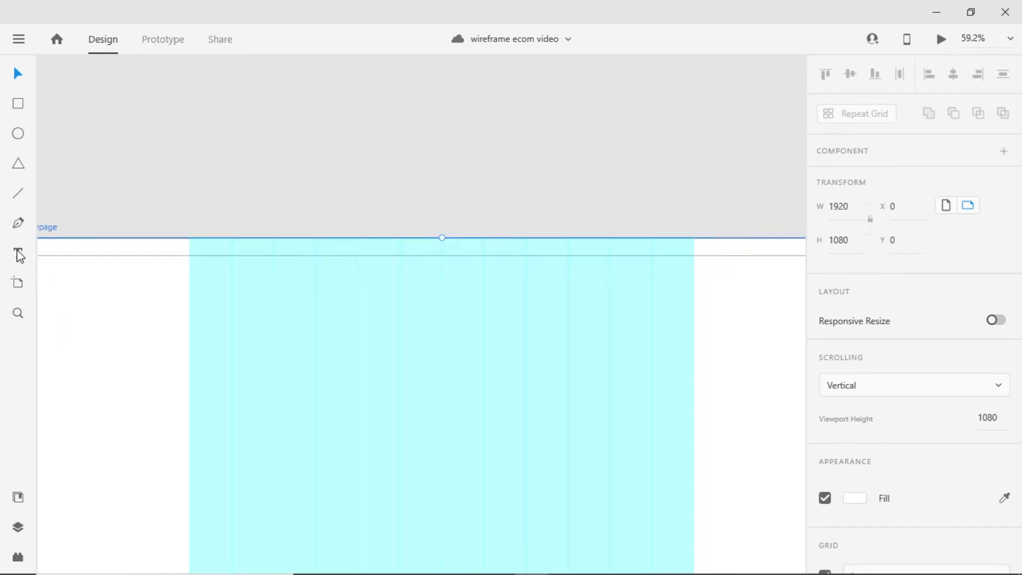
left_click(19, 253)
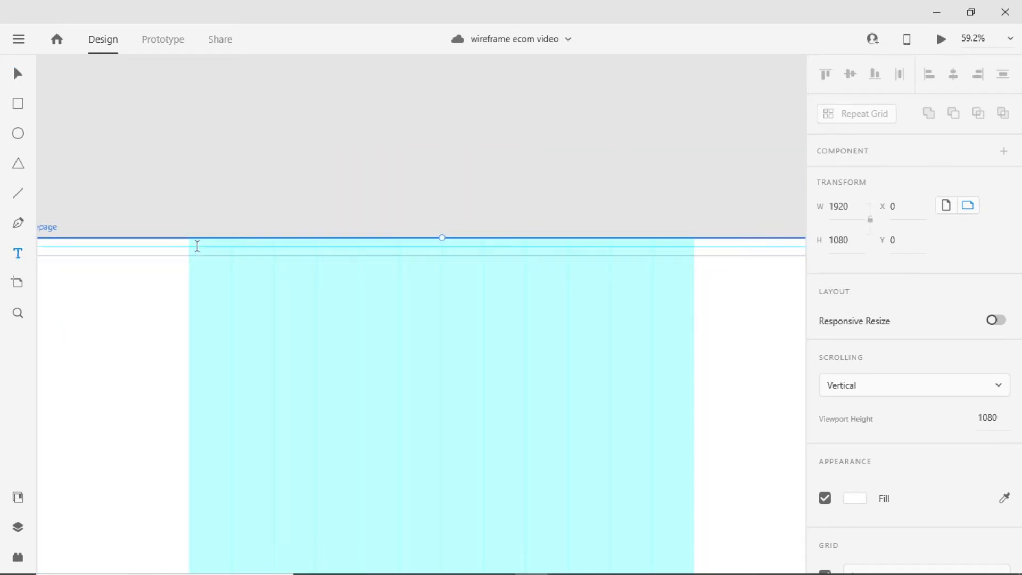
left_click(197, 246)
left_click(197, 246)
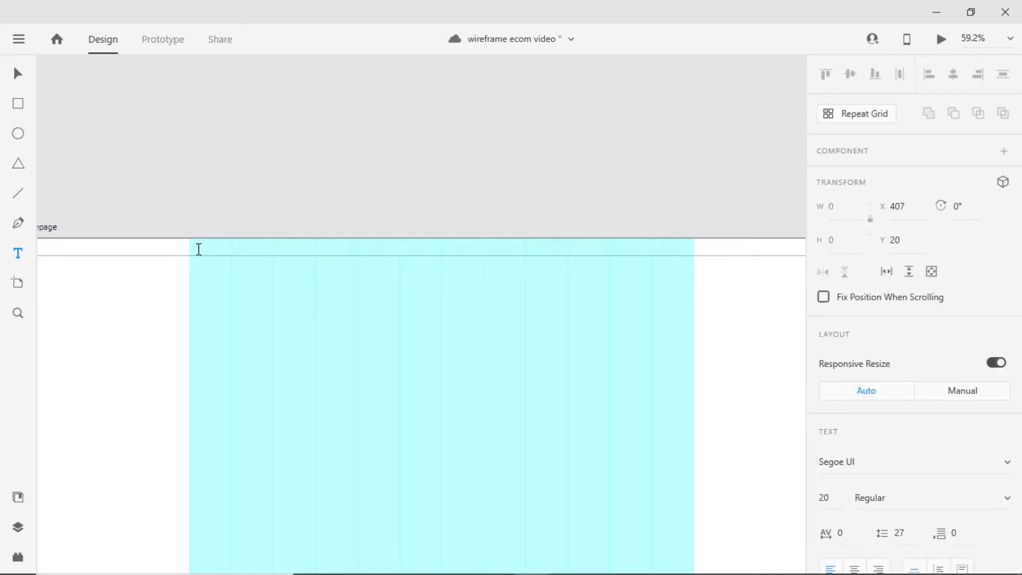
key("ctrl+v")
key("Escape")
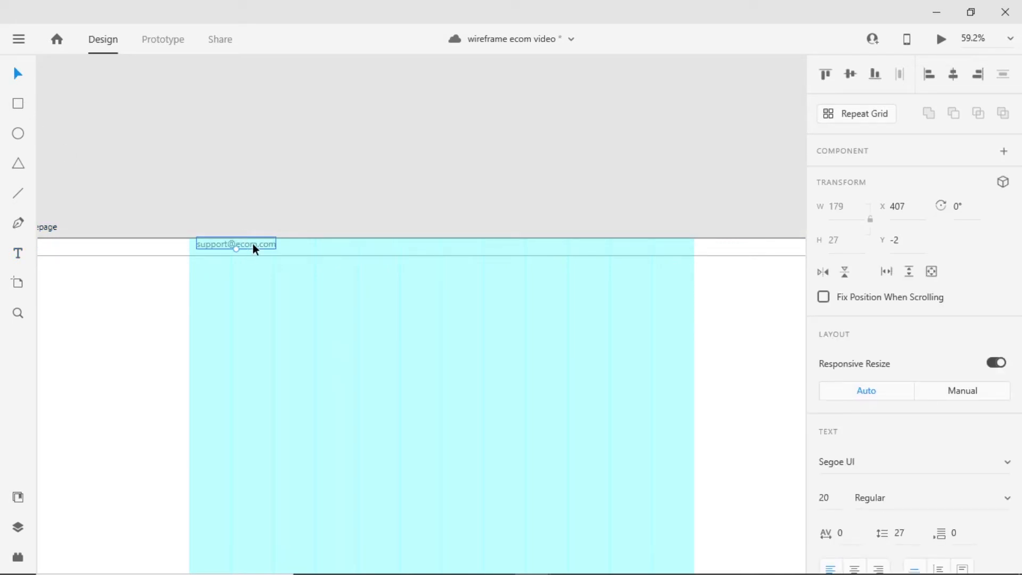
key("Escape")
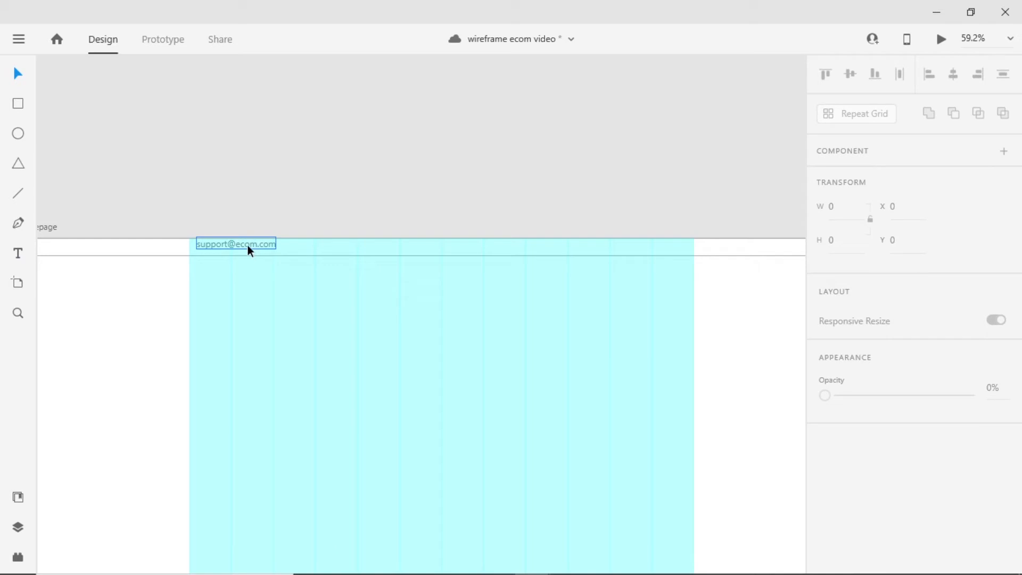
- Centre the support e-mail text vertically with the top bar and shift both so the text starts at the first grid column's edge
left_click(248, 245)
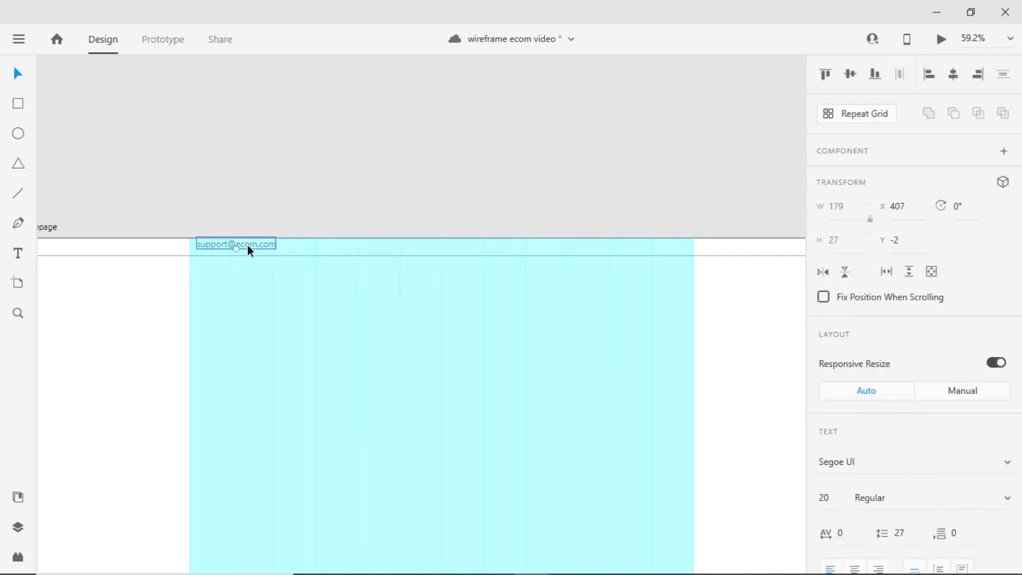
left_click(326, 252)
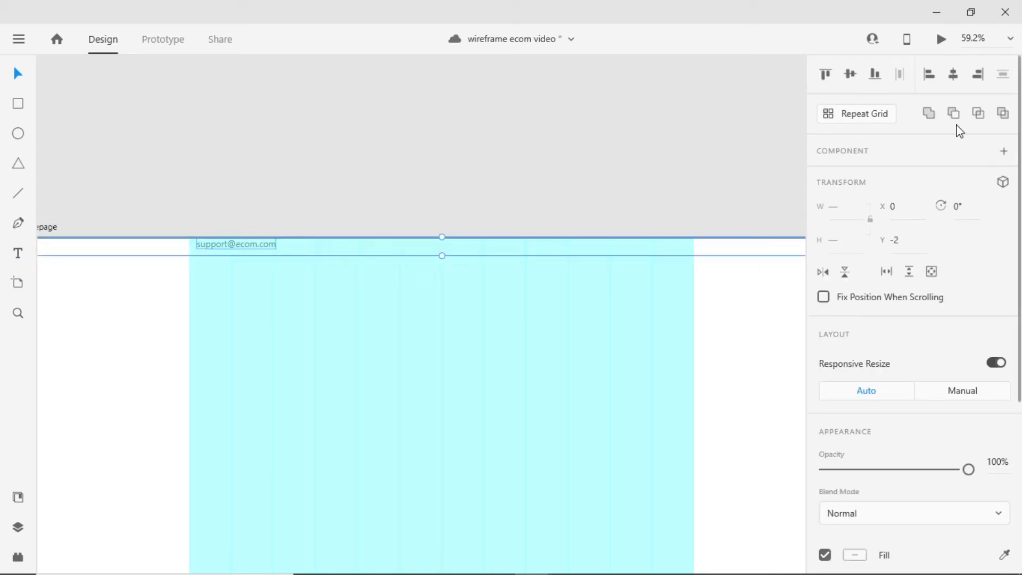
left_click(852, 79)
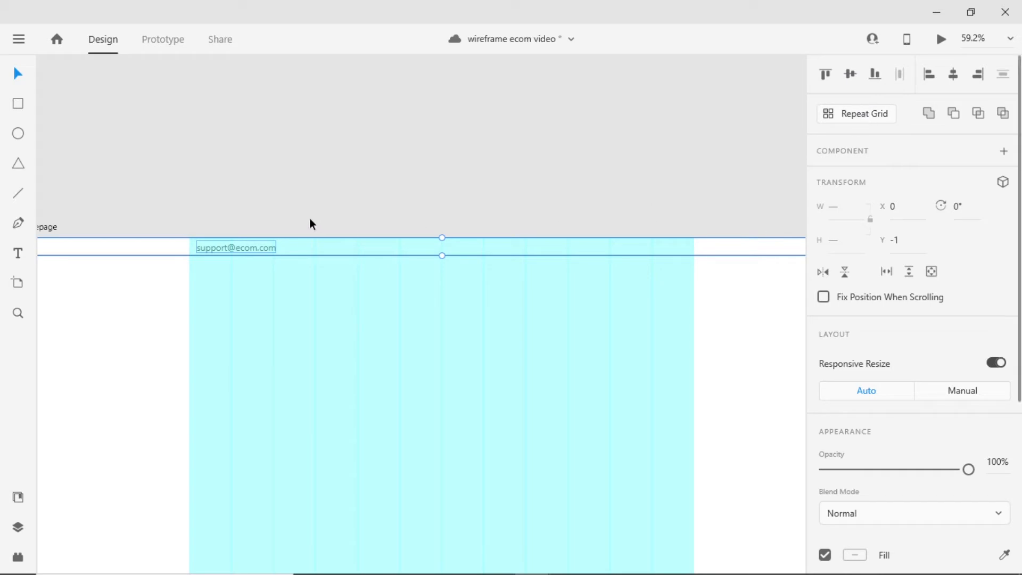
left_click_drag(244, 248, 239, 248)
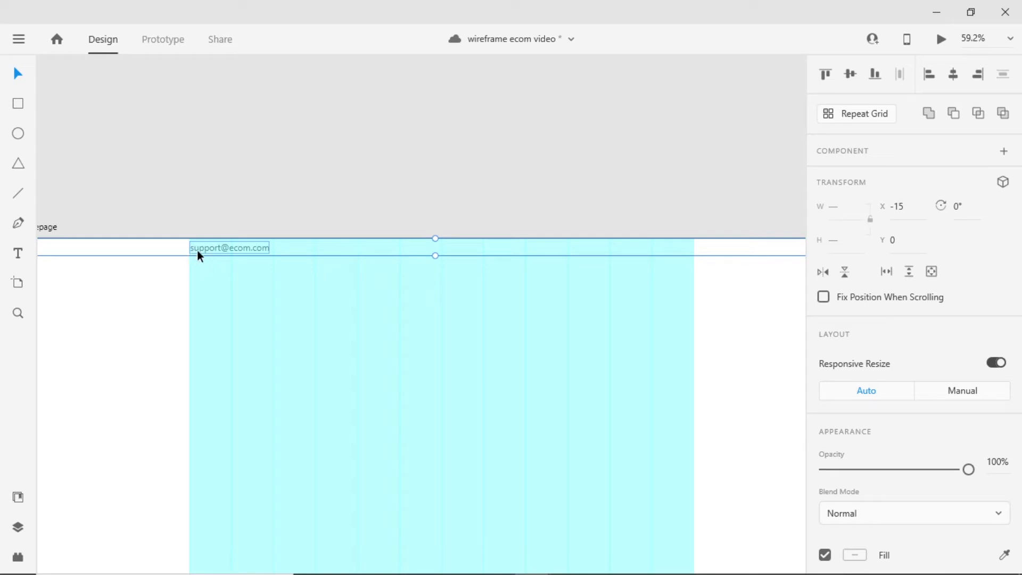
left_click(255, 228)
- Set the support e-mail text's fill to #000000 and save that colour as a swatch
scroll(159, 231, "right", 3)
scroll(159, 231, "down", 1)
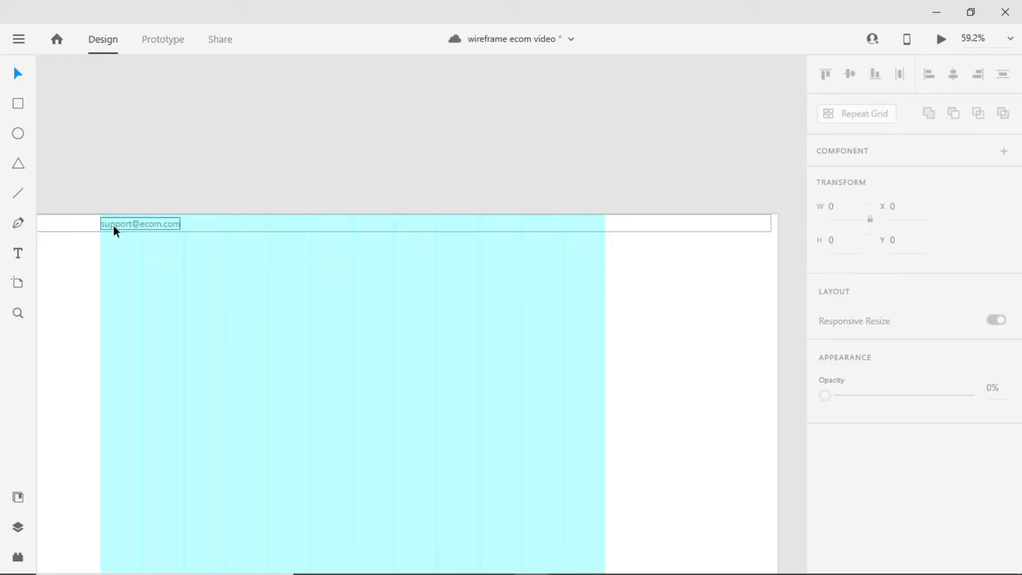
left_click(114, 225)
scroll(947, 376, "down", 5)
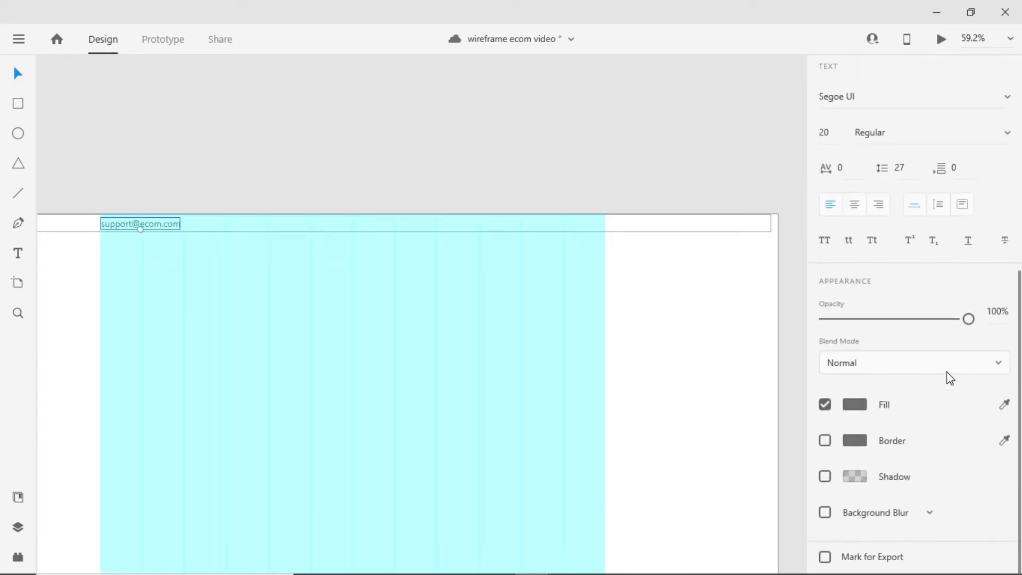
left_click(857, 409)
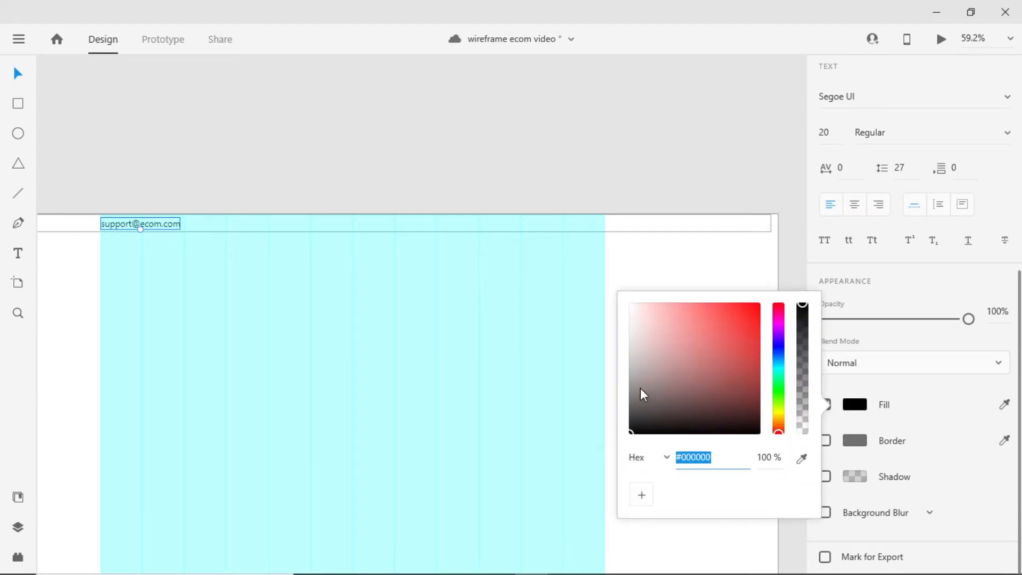
left_click_drag(636, 378, 626, 455)
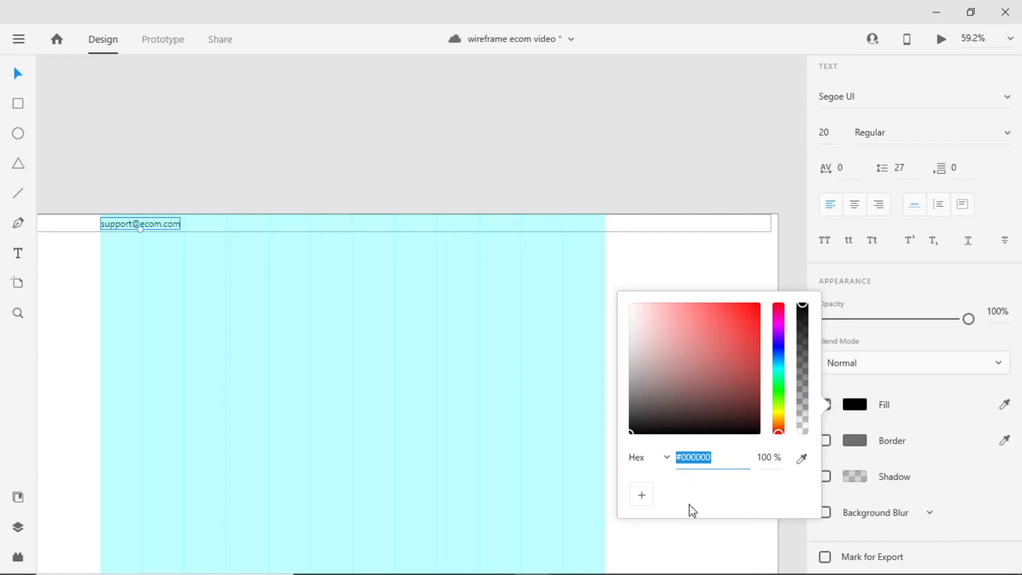
left_click(641, 497)
left_click(315, 184)
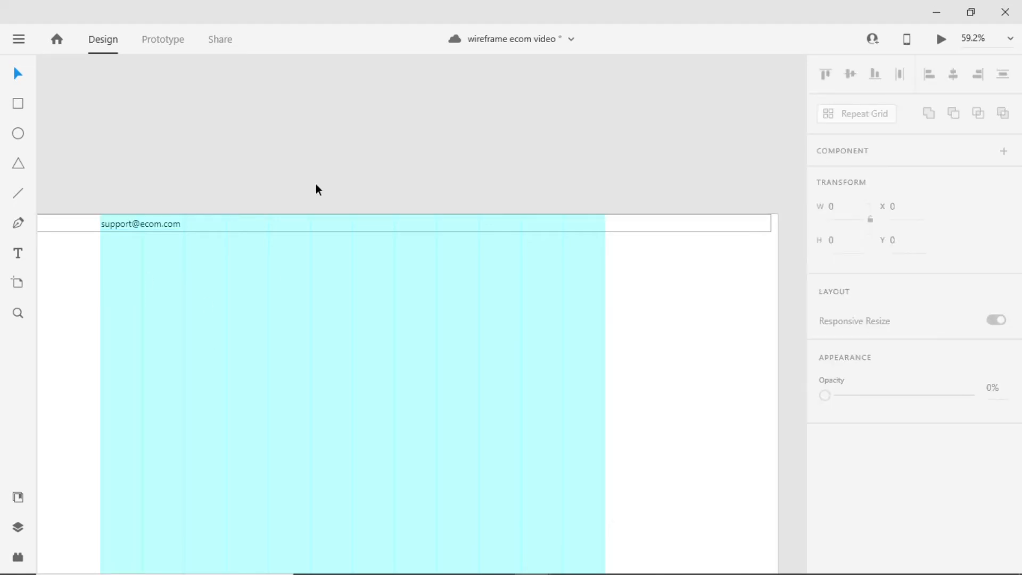
- Draw a vertical divider line 40 high across the top bar, just after the support e-mail text, at X 580
left_click(20, 192)
mouse_move(185, 216)
left_mouse_down()
mouse_move(184, 233)
mouse_move(210, 239)
mouse_move(185, 283)
mouse_move(327, 332)
mouse_move(286, 331)
mouse_move(229, 303)
mouse_move(180, 251)
mouse_move(186, 232)
left_mouse_up()
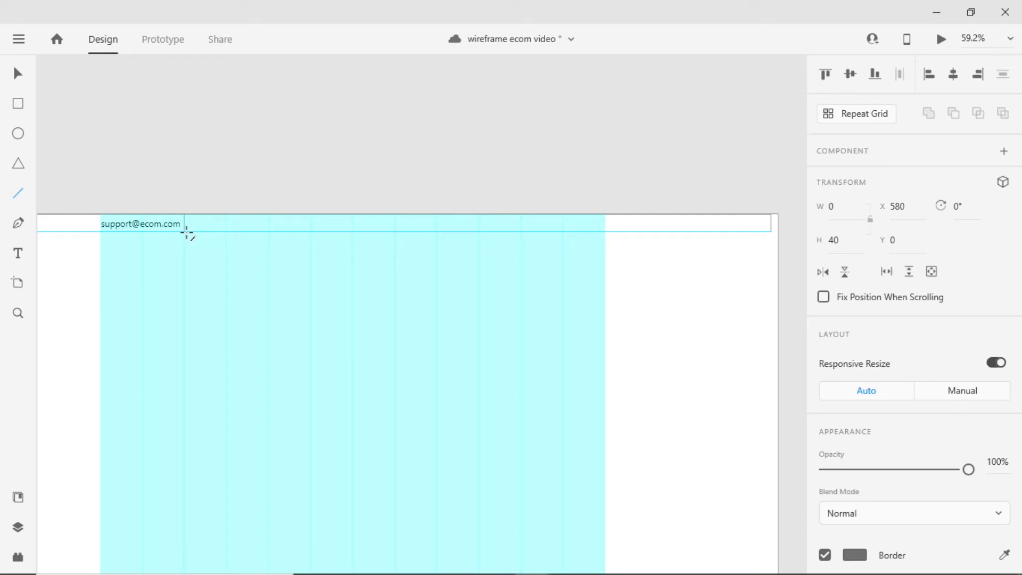
left_click_drag(187, 232, 187, 233)
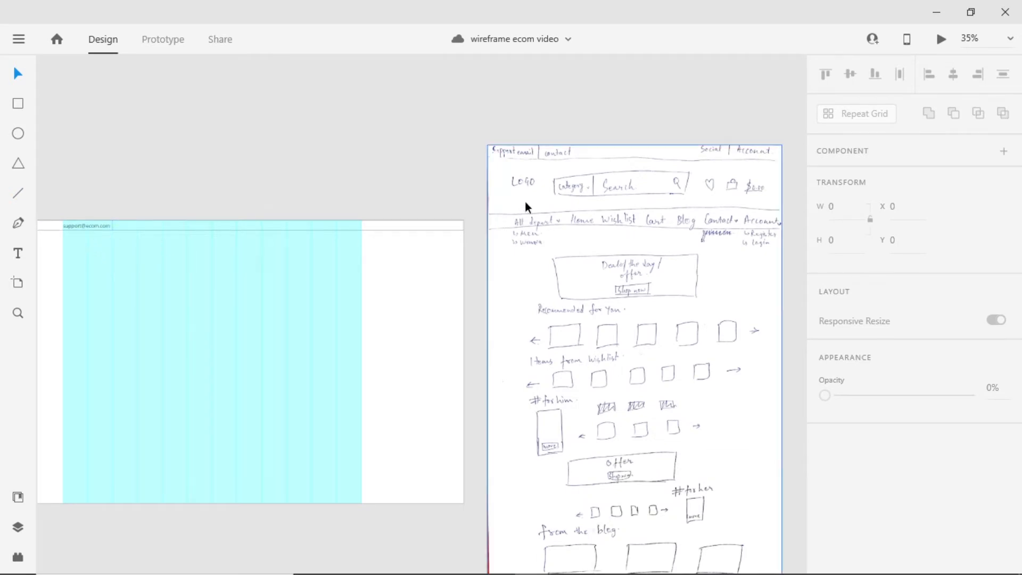
- Duplicate the support e-mail text and place the copy just after the divider in the top bar, at X 591
scroll(233, 284, "up", 5, "ctrl")
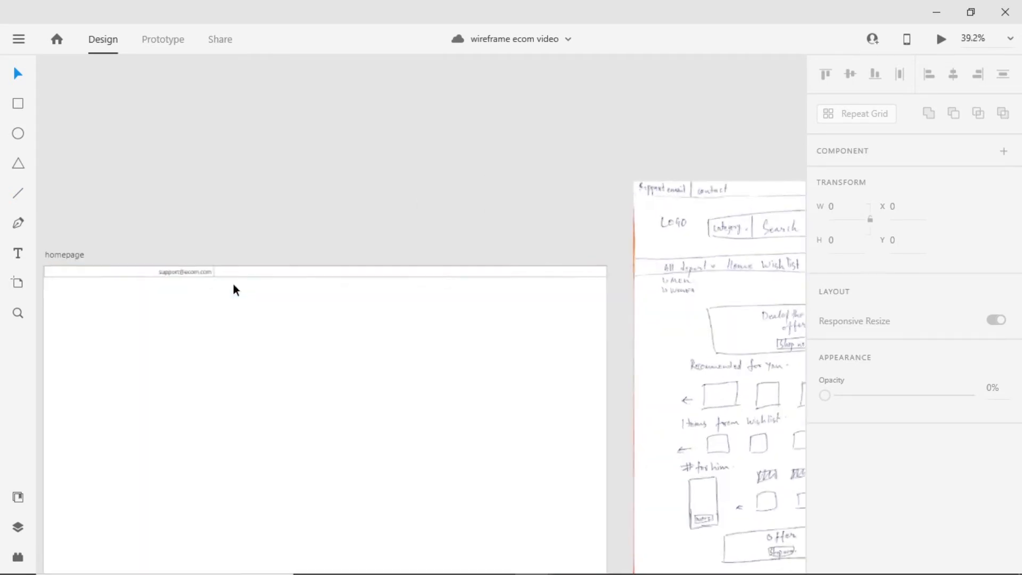
scroll(389, 421, "down", 3, "ctrl")
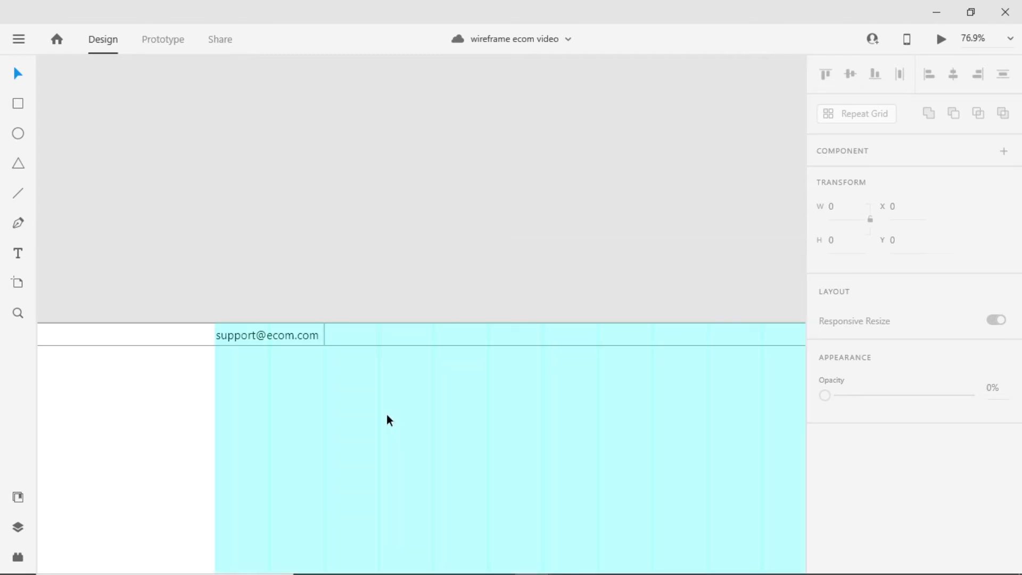
scroll(386, 421, "down", 3, "ctrl")
scroll(445, 469, "up", 2, "ctrl")
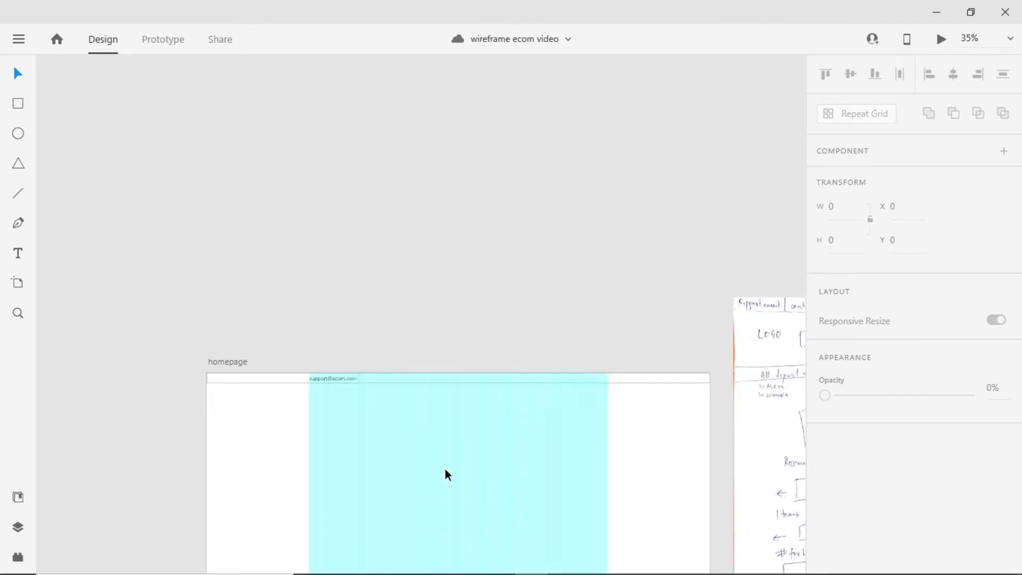
scroll(307, 366, "up", 2)
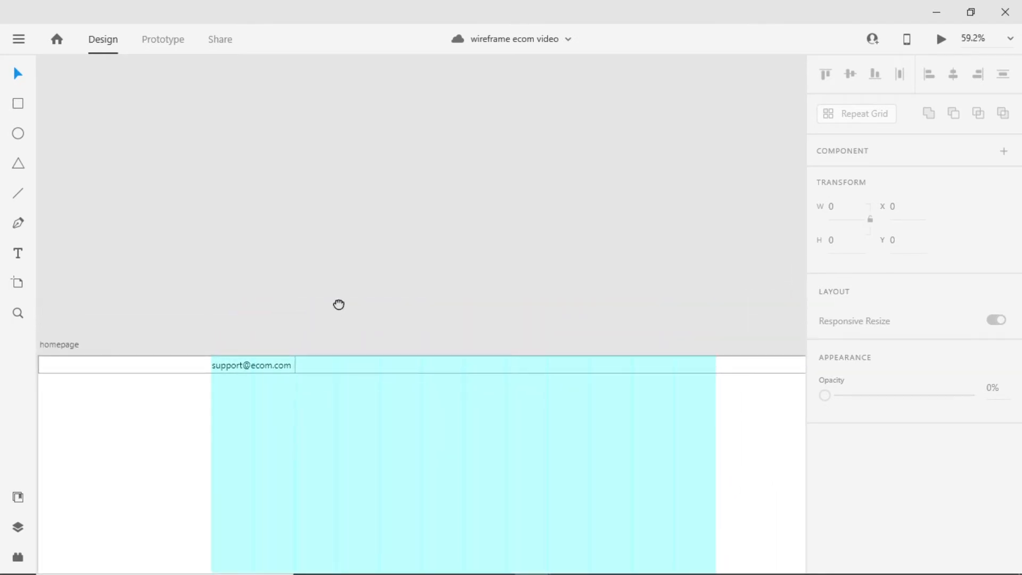
left_click_drag(339, 305, 269, 265)
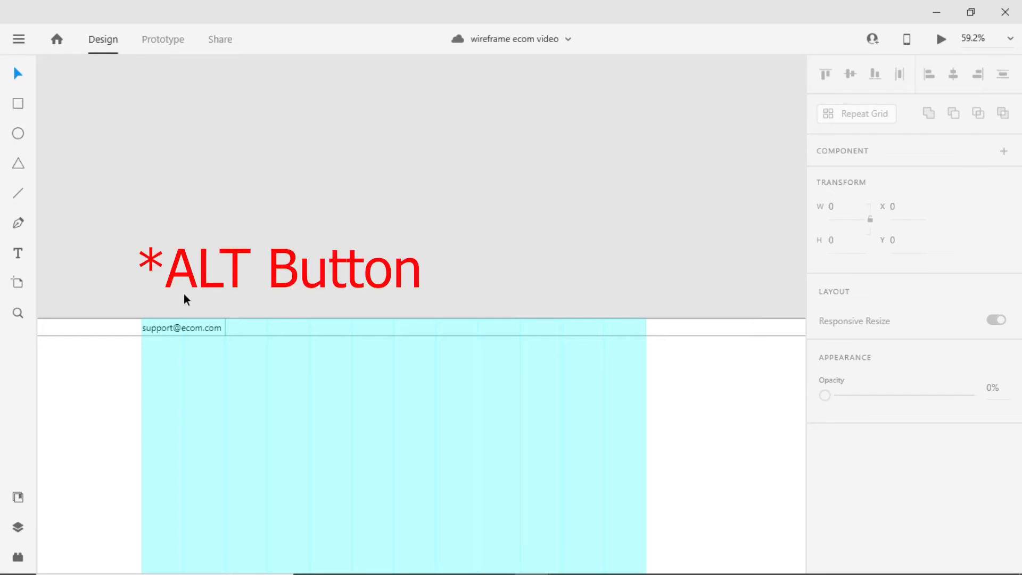
left_click_drag(157, 328, 244, 328)
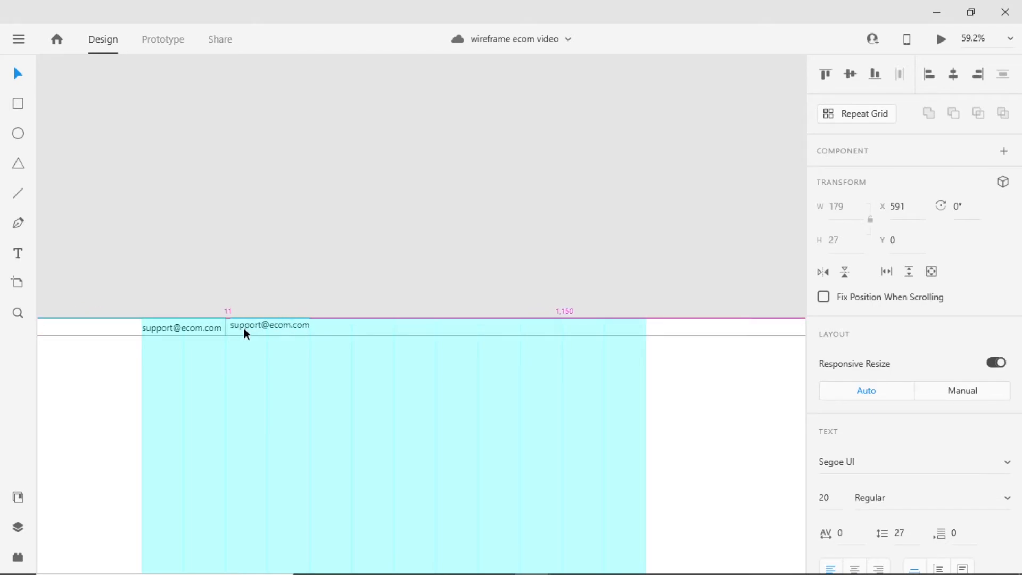
- Replace the duplicated e-mail text after the divider with a placeholder phone number
scroll(244, 328, "up", 3)
left_click(250, 228)
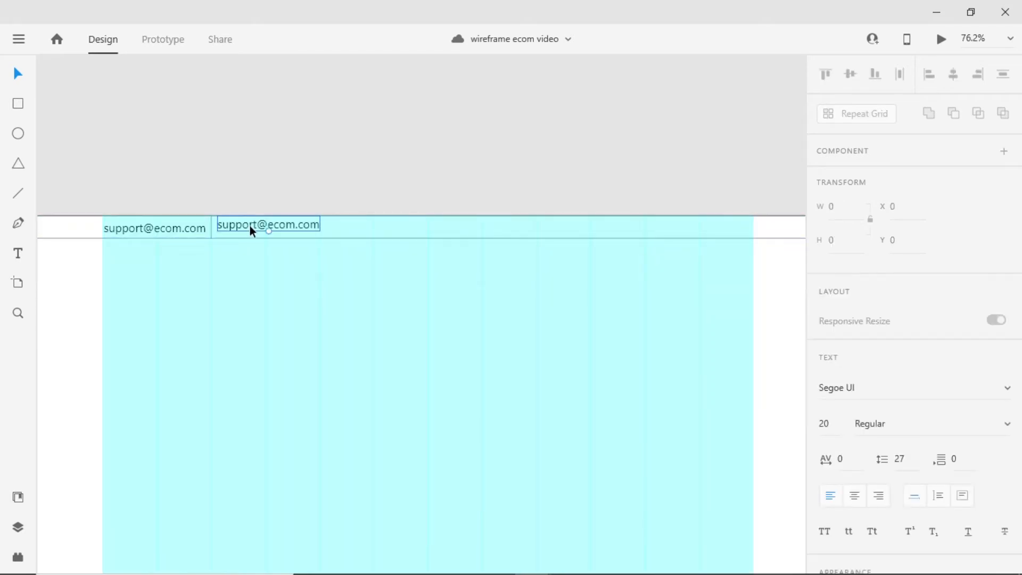
double_click(251, 229)
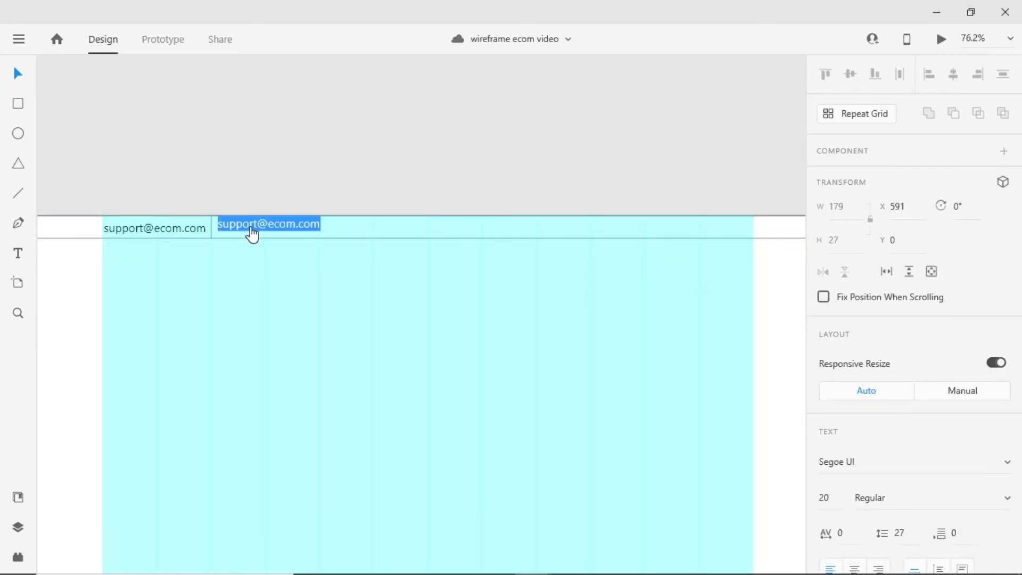
type("123456789")
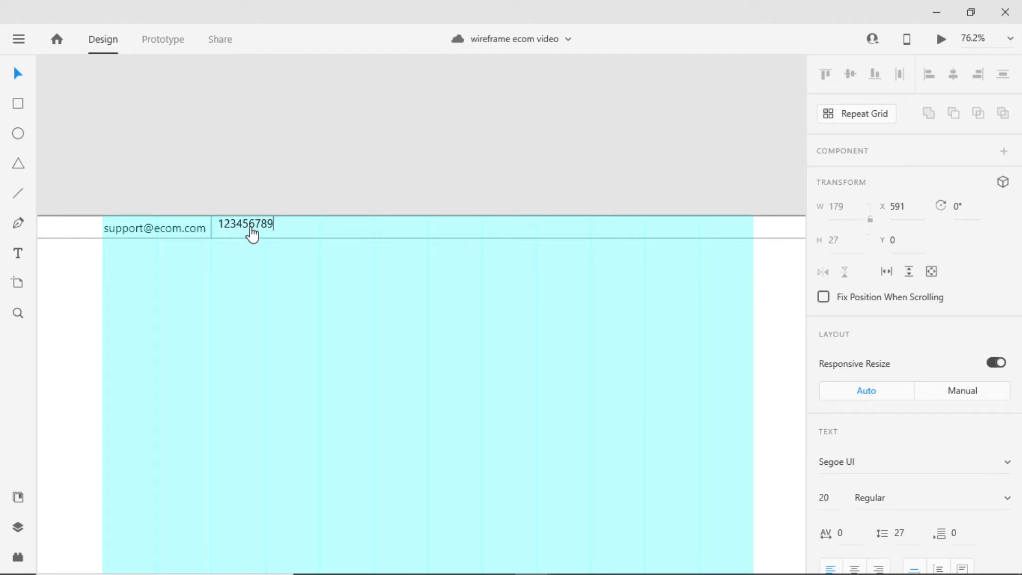
key("Escape")
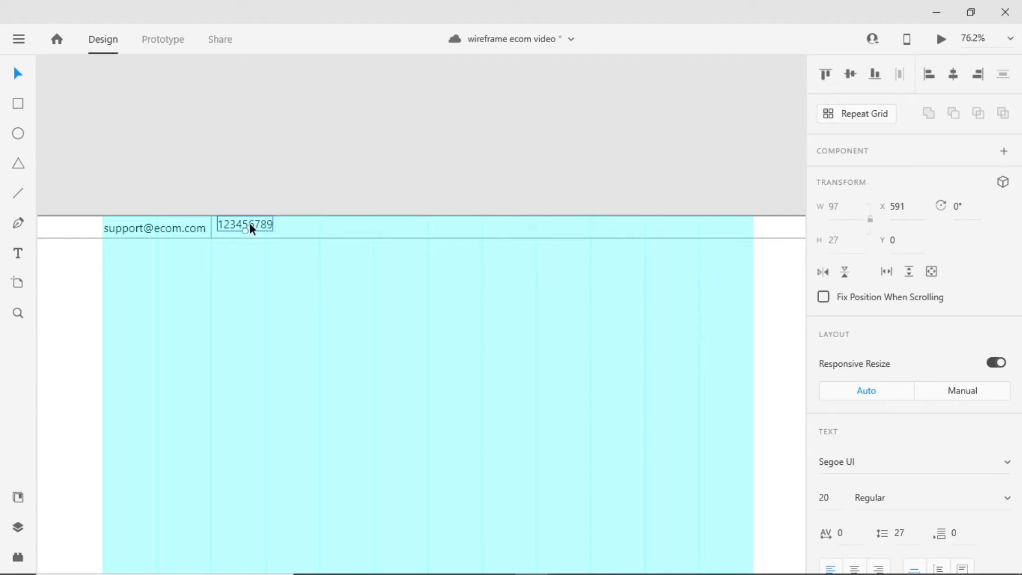
- Align the phone number and support e-mail texts on their vertical middles and group them
left_click(158, 227, "shift")
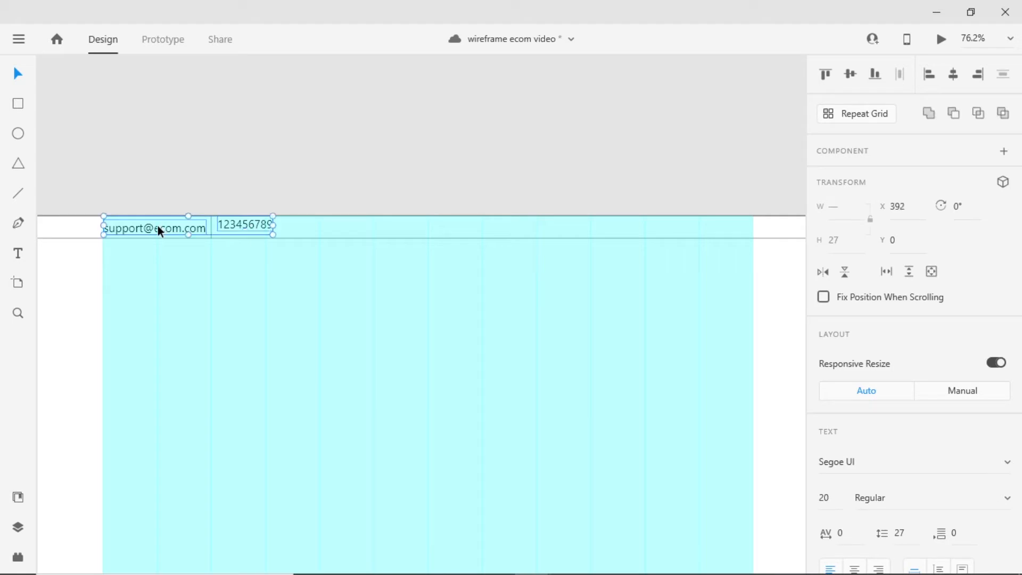
left_click(850, 75)
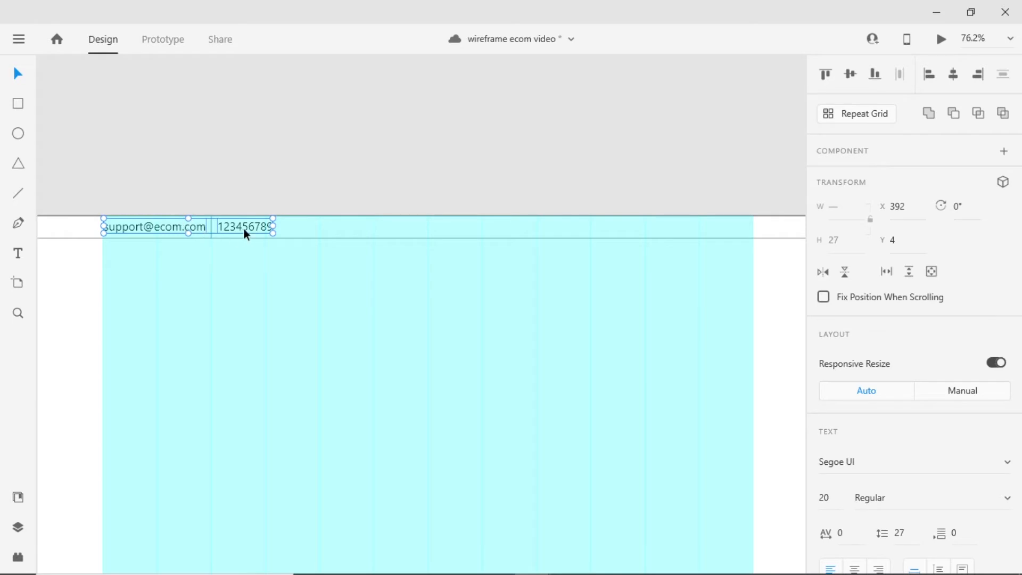
key("ctrl+g")
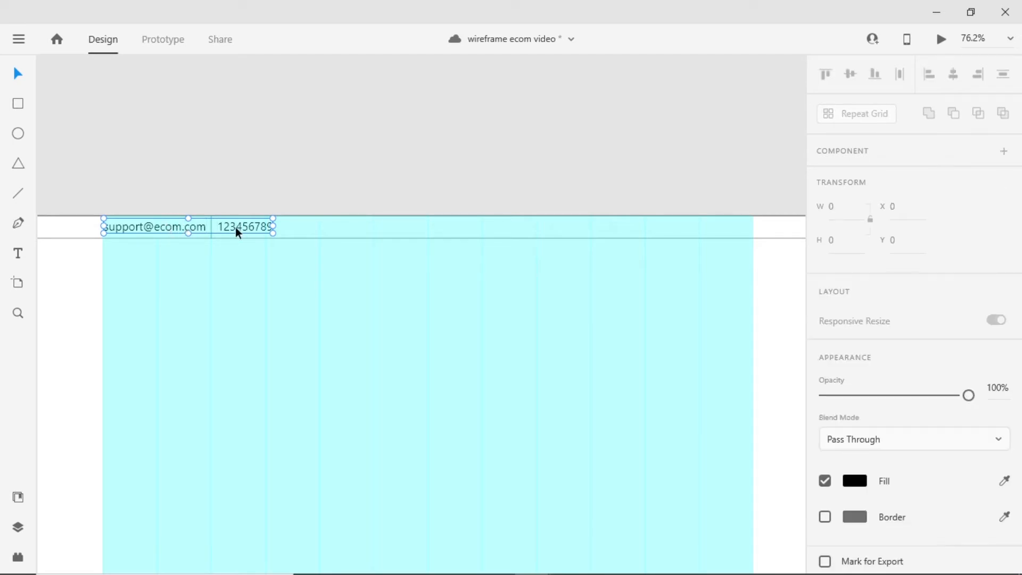
- Centre the grouped e-mail and phone texts vertically within the top bar
left_click(324, 227, "shift")
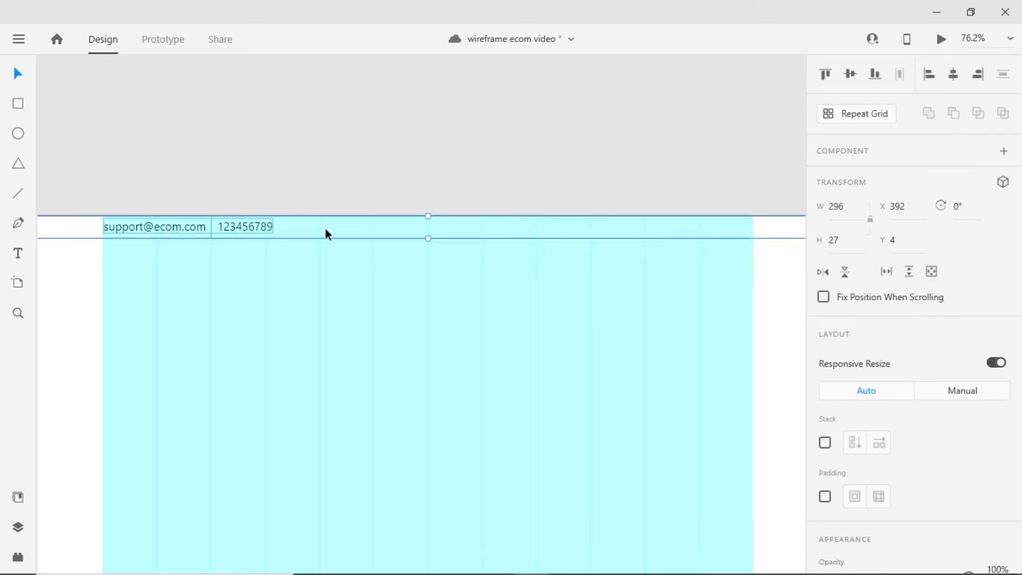
left_click(852, 79)
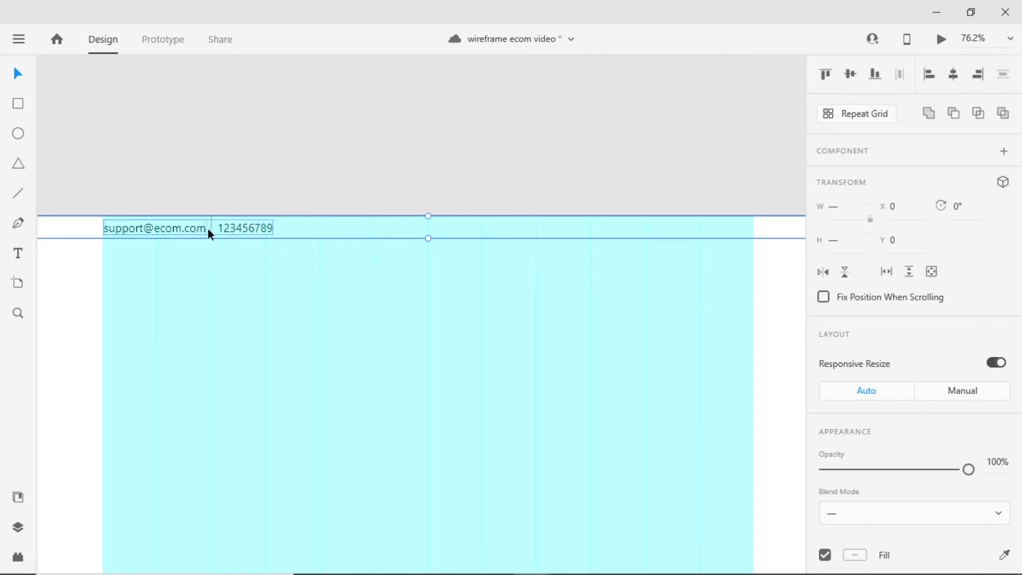
left_click(268, 169)
- Duplicate the contact text group with its divider to the far end of the top bar, ending at the last grid column's edge, X 1234
scroll(269, 168, "down", 2)
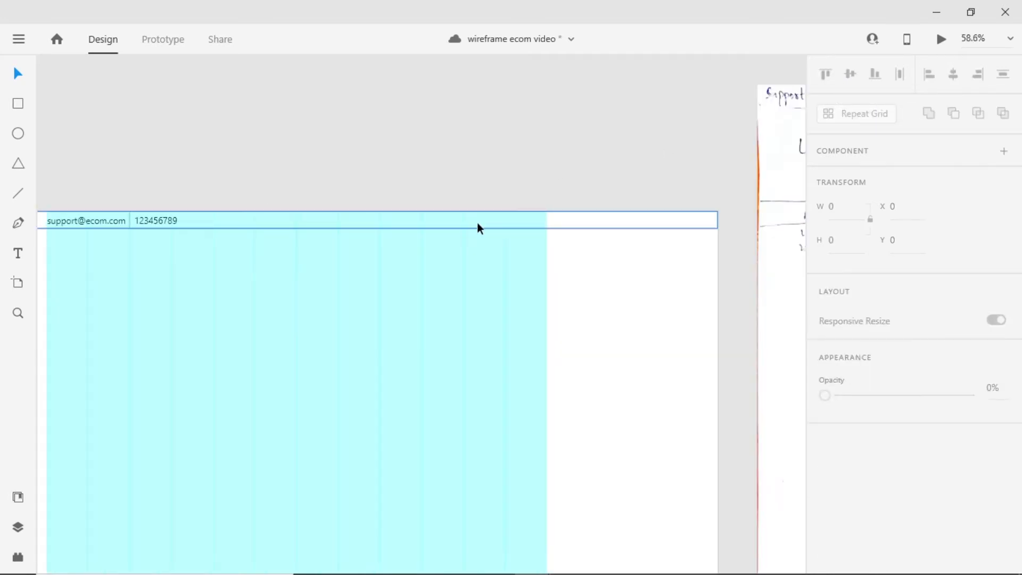
scroll(482, 221, "right", 10)
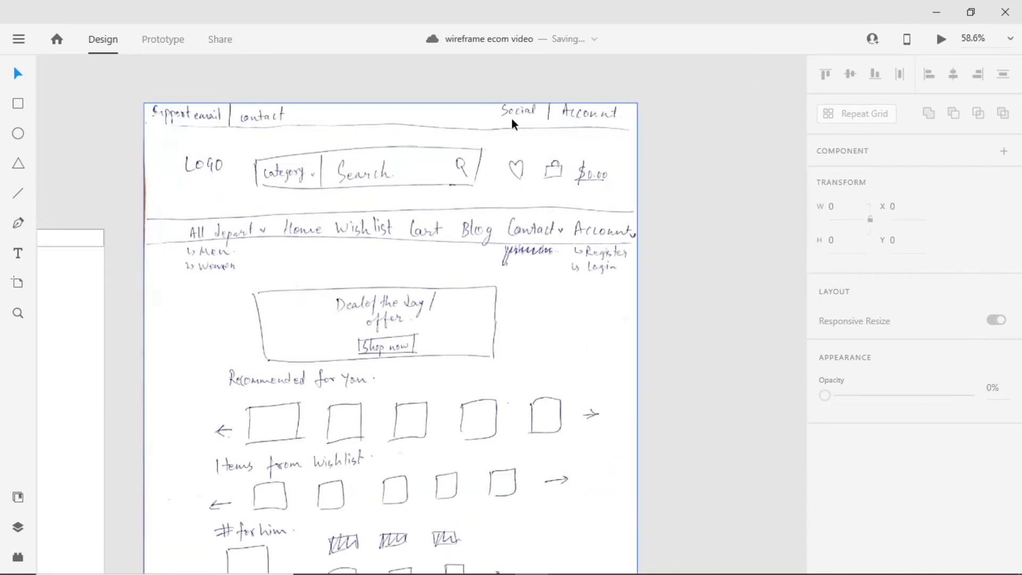
left_click_drag(151, 246, 639, 236)
scroll(639, 235, "left", 4)
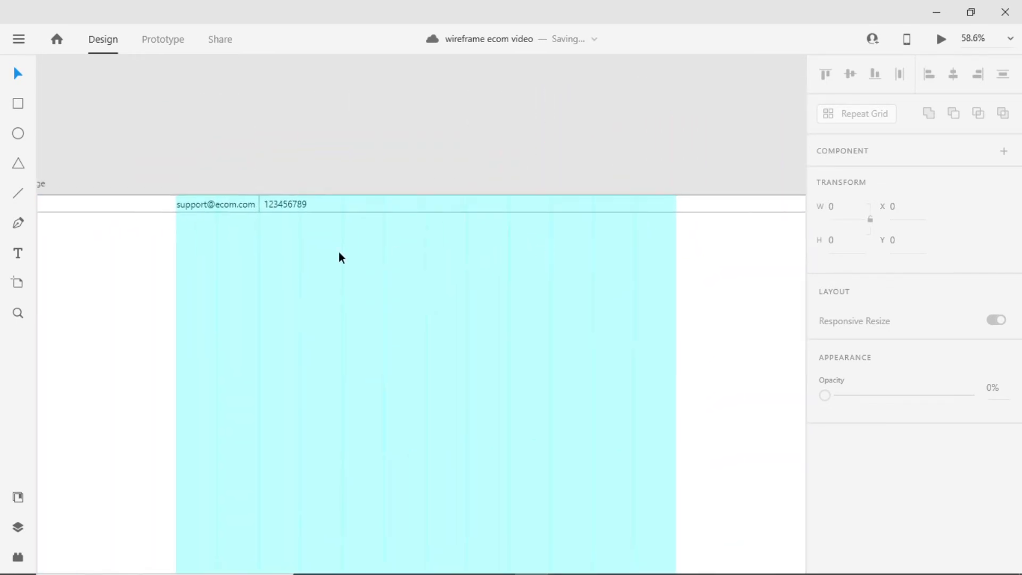
left_click(258, 202)
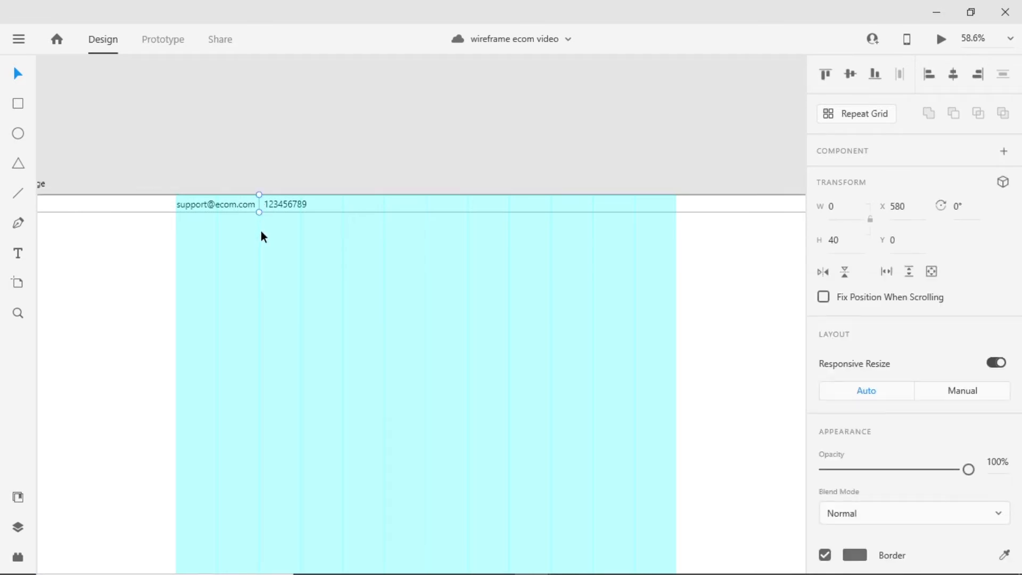
left_click(205, 203)
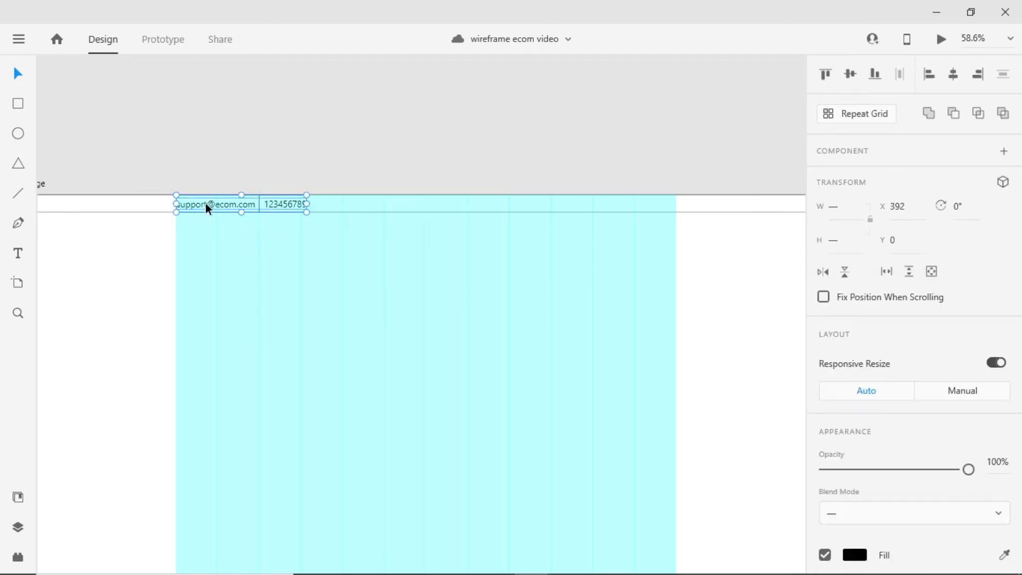
key("alt")
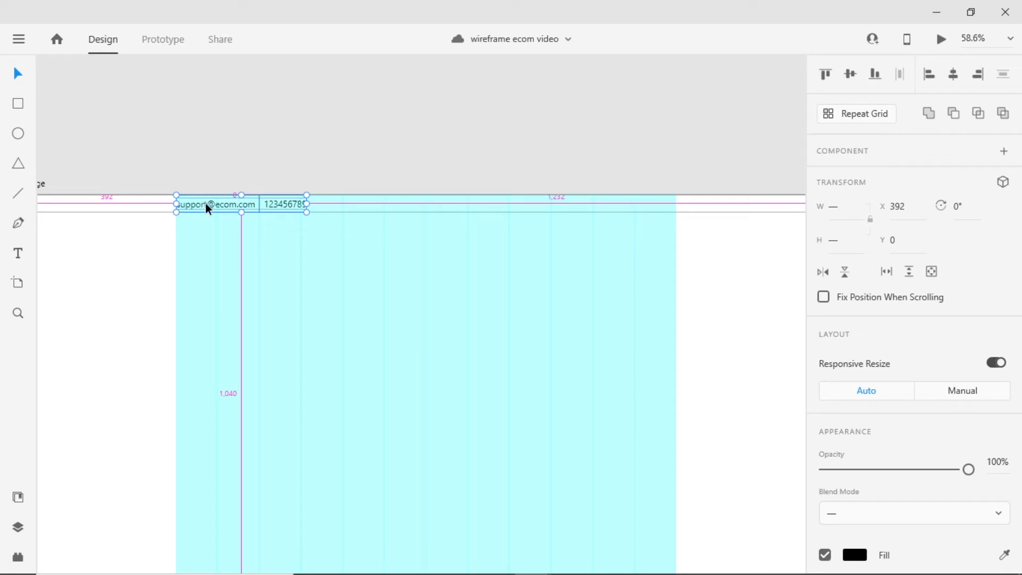
left_click_drag(205, 203, 571, 209)
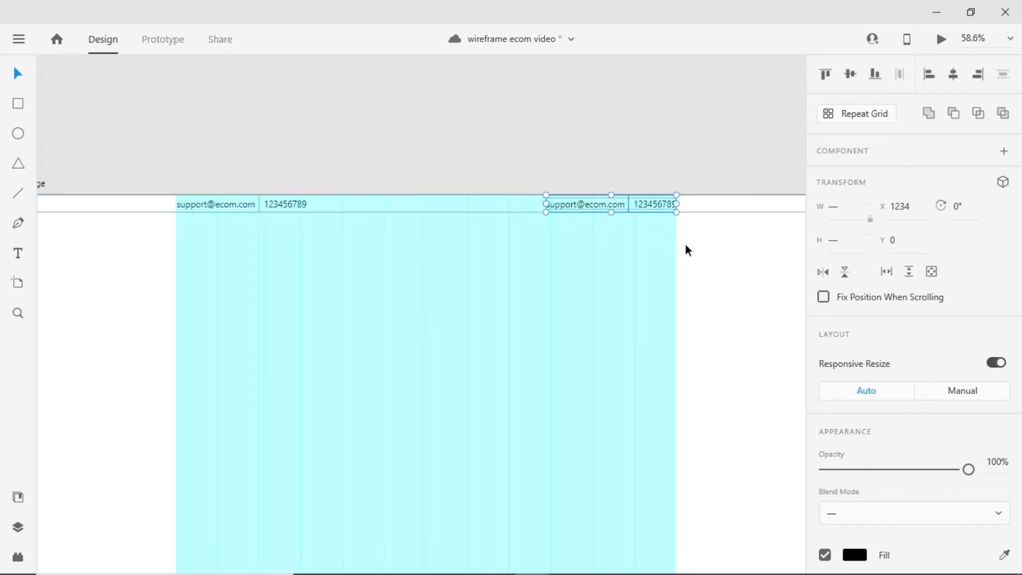
- Try shifting the duplicated contact group and divider inward to X 1221, and return them to the last grid column's edge
key("Left")
key("Left")
key("Left")
key("Left")
key("Left")
key("Left")
key("Left")
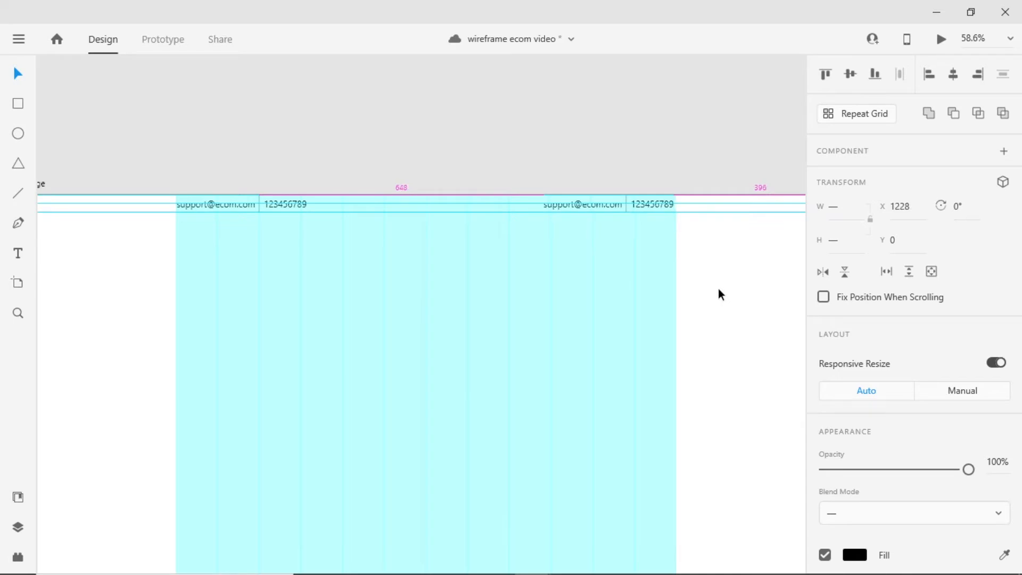
key("Left")
key("Left")
key("Left")
key("Left")
key("Left")
key("Left")
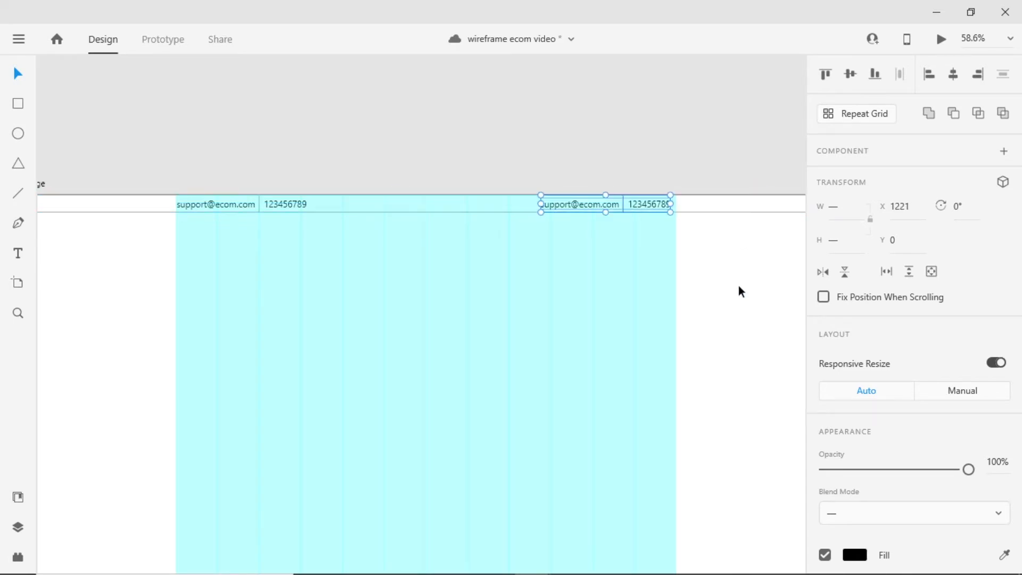
left_click_drag(637, 201, 644, 201)
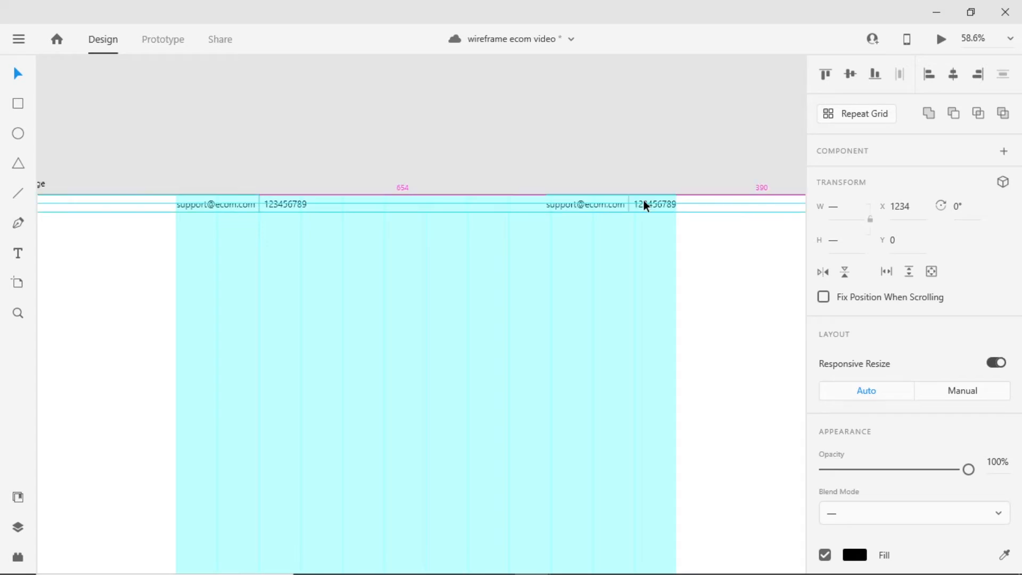
- Ungroup the duplicated contact texts and shift the duplicate e-mail text and divider inward, leaving space before the phone text
left_click(679, 165)
left_click(645, 205)
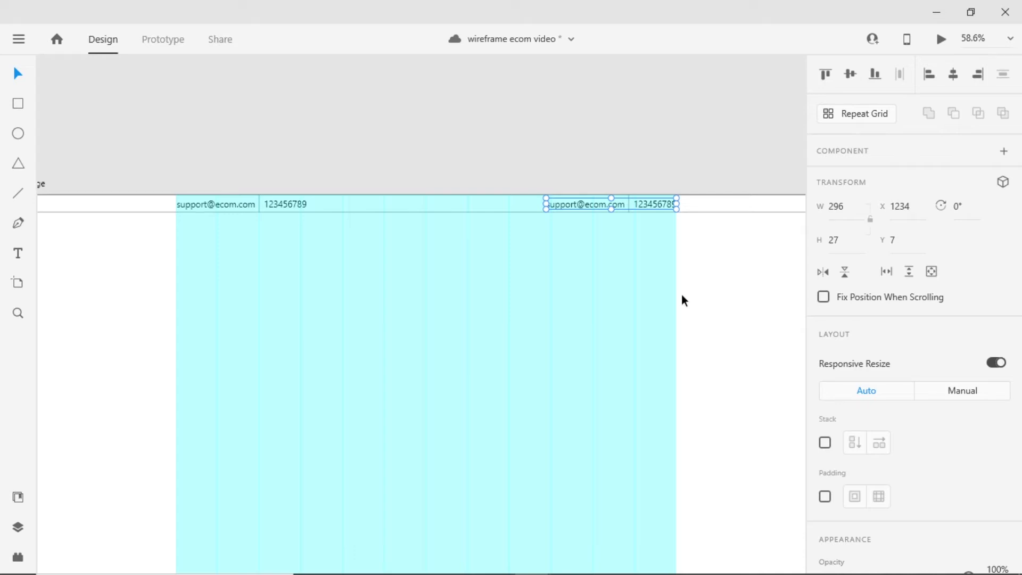
left_click(682, 295)
double_click(660, 206)
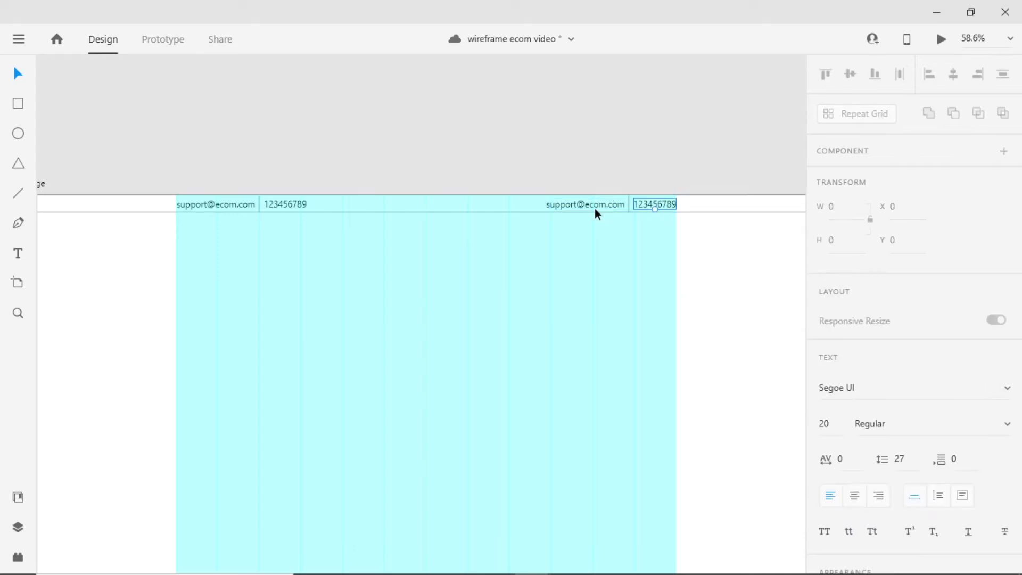
left_click(589, 206)
left_click(629, 206, "shift")
left_click_drag(605, 206, 590, 208)
- Change the duplicated phone text at the end of the top bar to "Account" and save the document
double_click(651, 207)
type("Account")
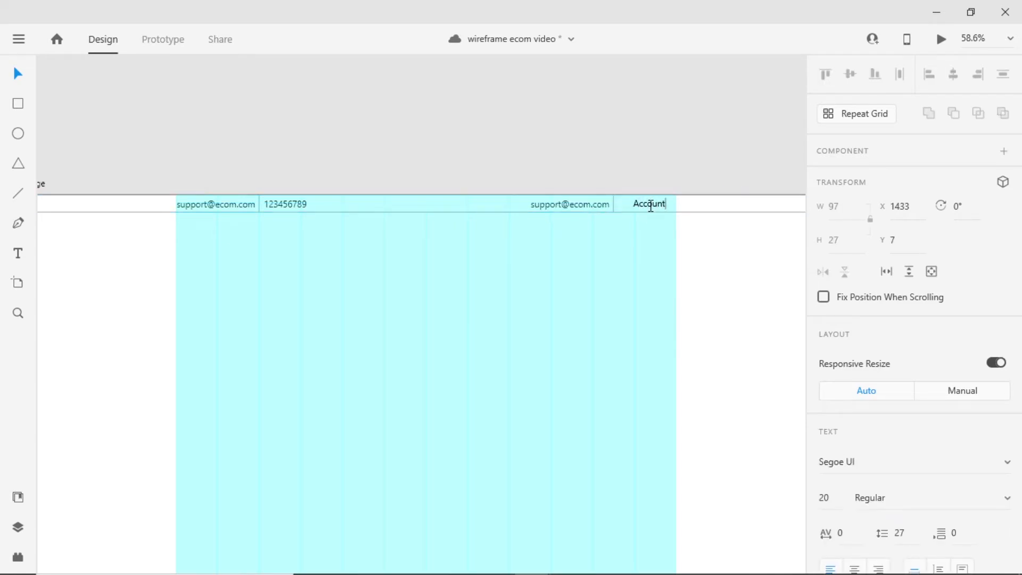
key("Escape")
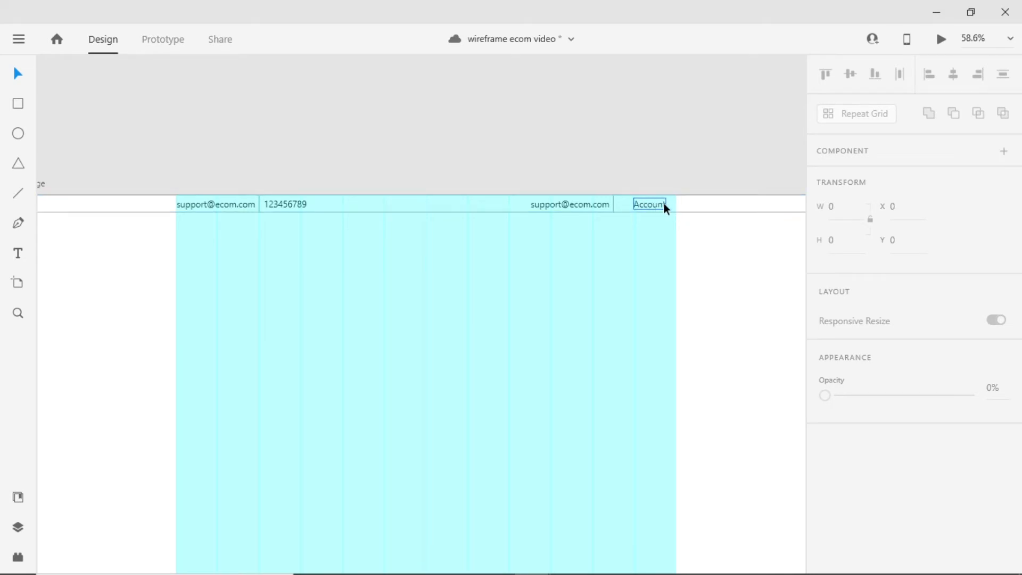
key("ctrl+s")
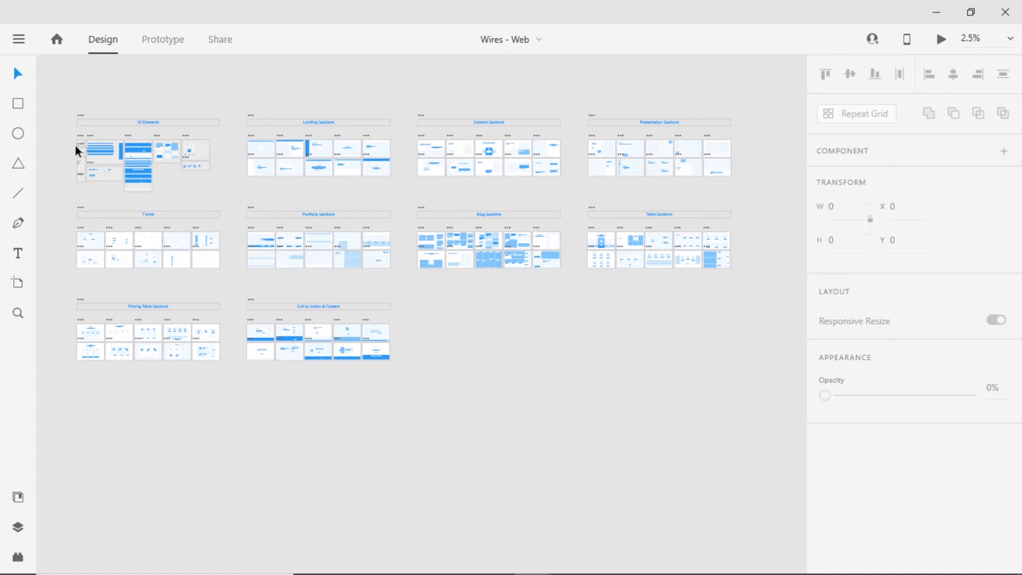
- Copy the down-chevron icon from the Icons artboard of the Wires - Web kit and switch back to the wireframe document
scroll(78, 145, "up", 5)
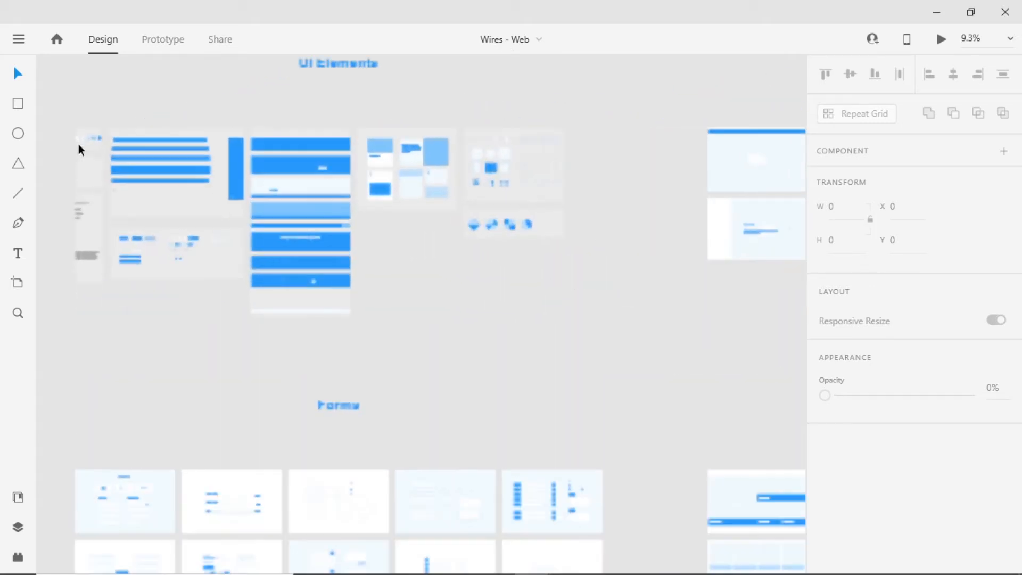
scroll(79, 144, "up", 3)
scroll(497, 207, "up", 3)
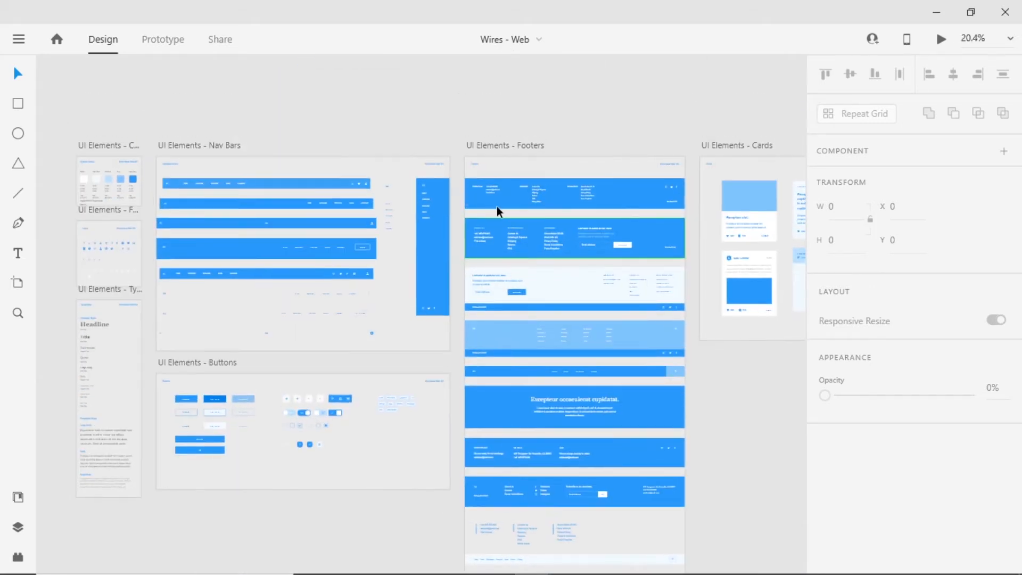
left_click_drag(487, 258, 600, 126)
scroll(448, 224, "down", 2)
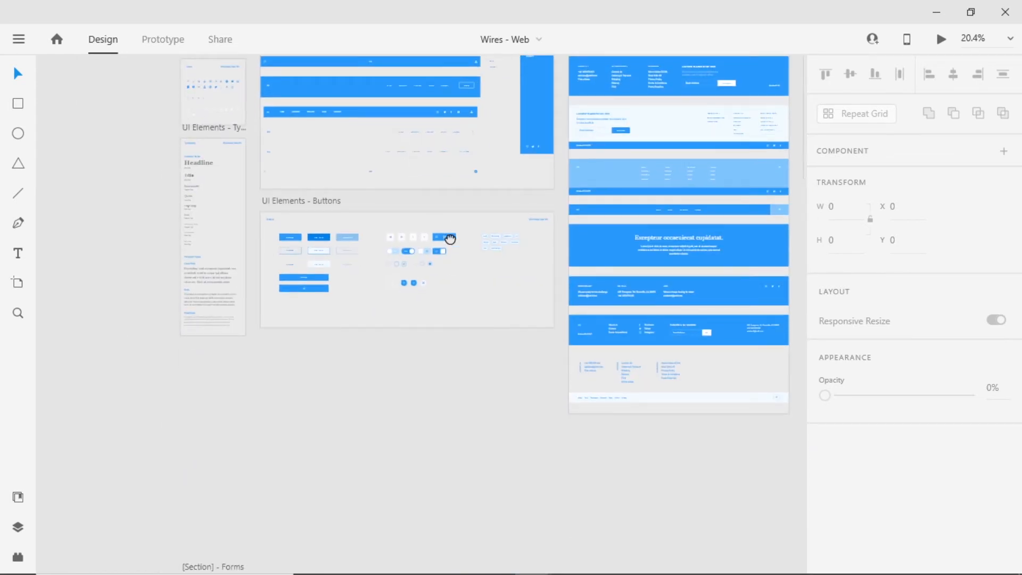
left_click_drag(448, 237, 469, 314)
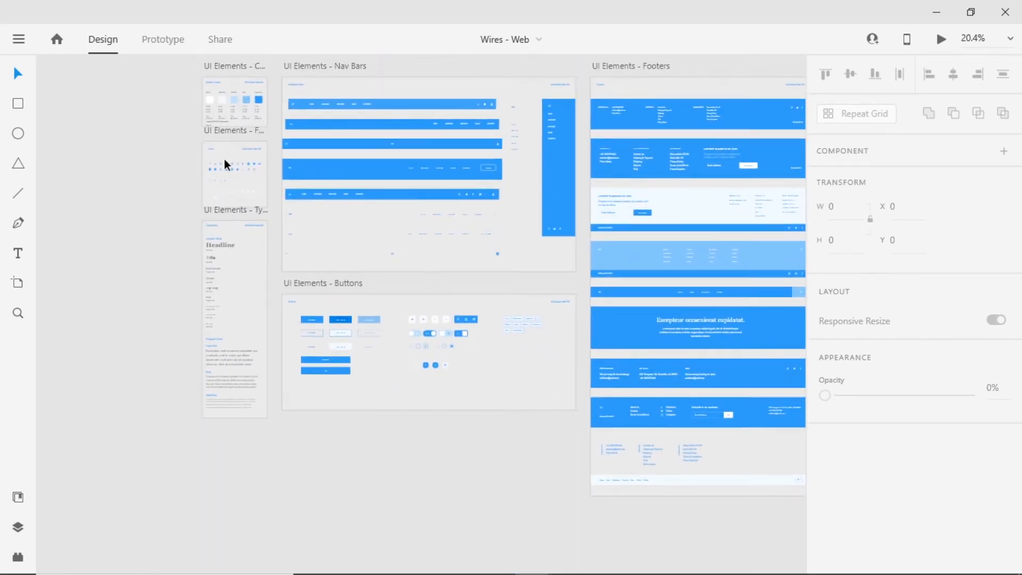
scroll(225, 159, "up", 5)
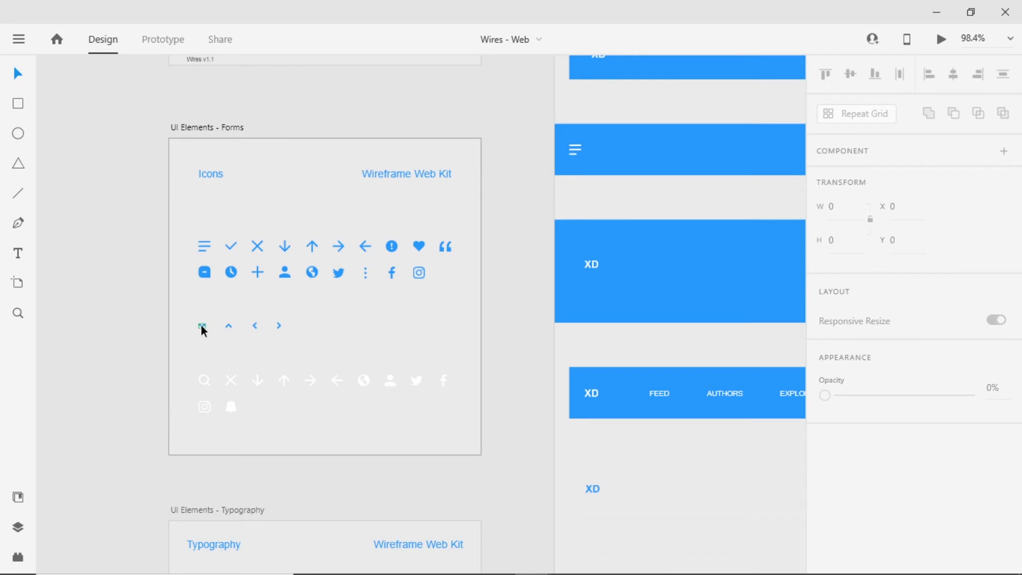
left_click(201, 325)
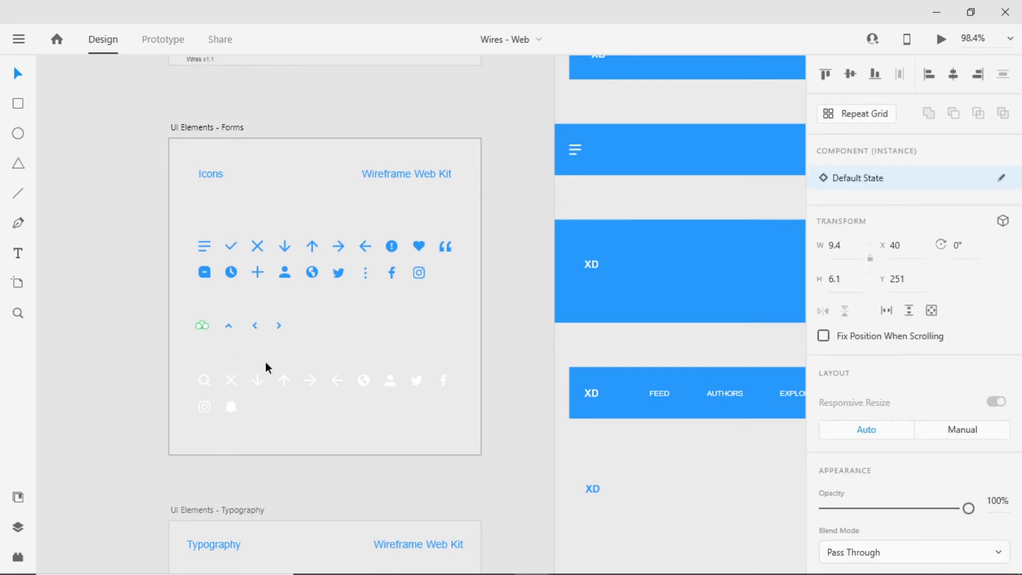
key("alt+Tab")
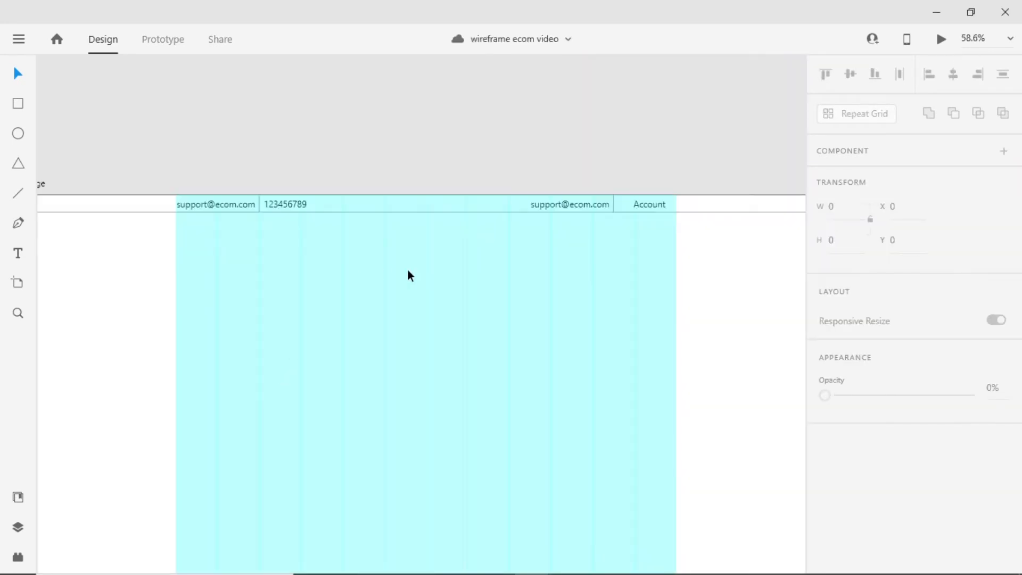
- Paste the chevron icon into the wireframe and place it just after the "Account" text in the top bar, at X 1510, Y 20
key("ctrl+v")
key("ctrl+shift+y")
scroll(603, 388, "up", 5)
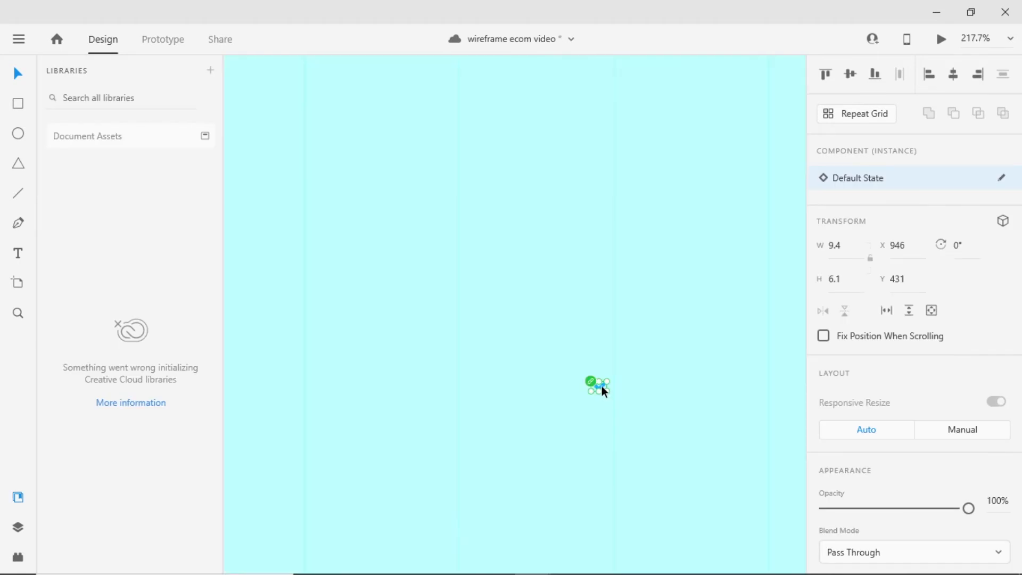
left_click_drag(602, 385, 609, 374)
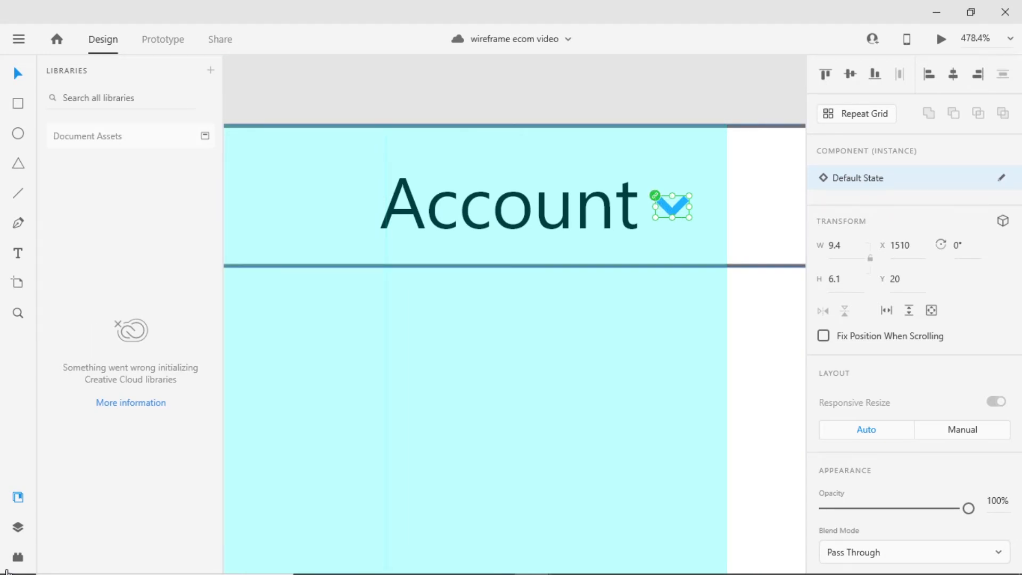
- Make the linked chevron component, Component 156, local in the document assets
left_click(107, 146)
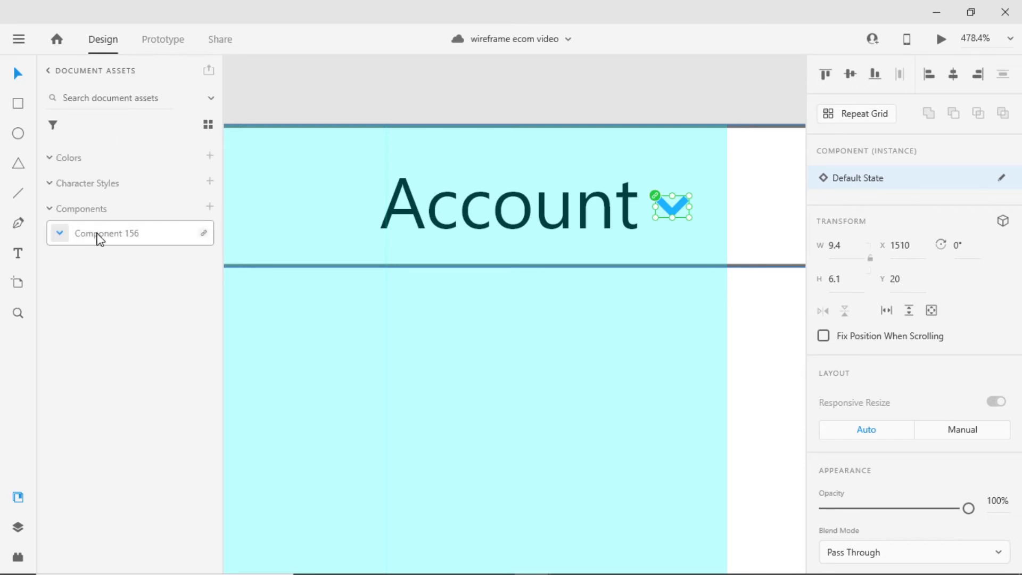
right_click(127, 238)
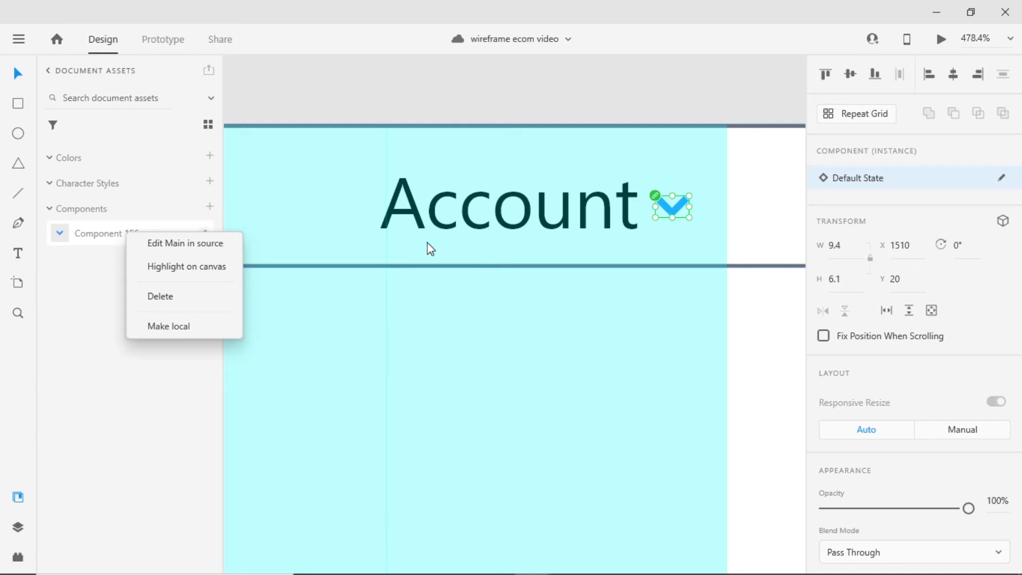
left_click(161, 326)
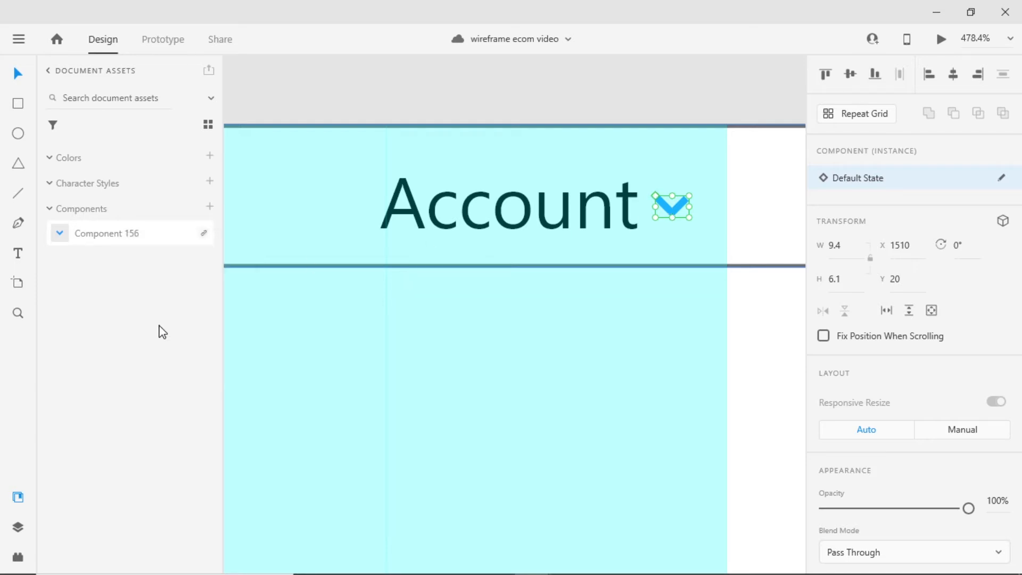
- Change the fill of the chevron shape beside "Account" to black, #000000
double_click(668, 206)
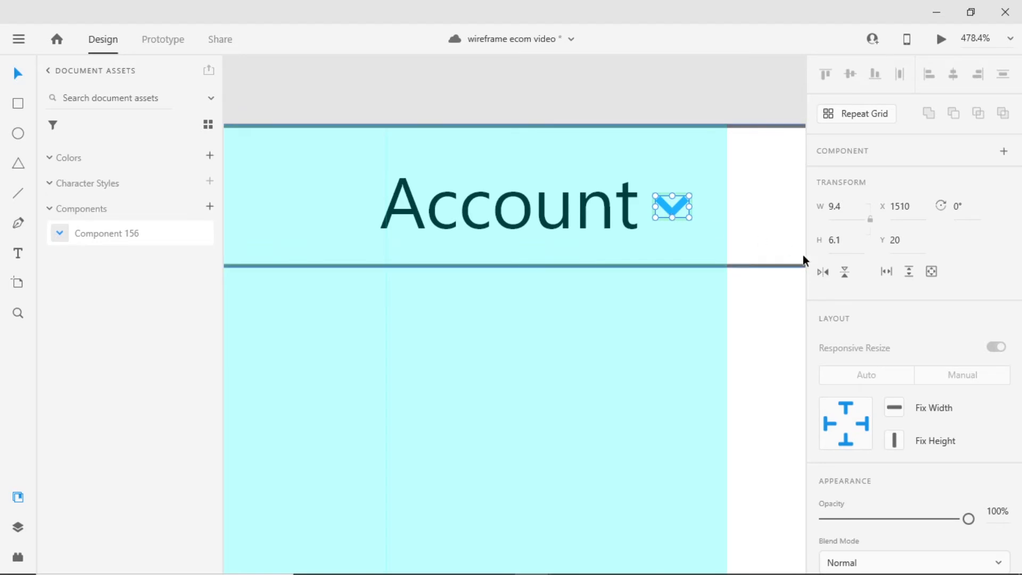
scroll(900, 311, "down", 4)
left_click(855, 405)
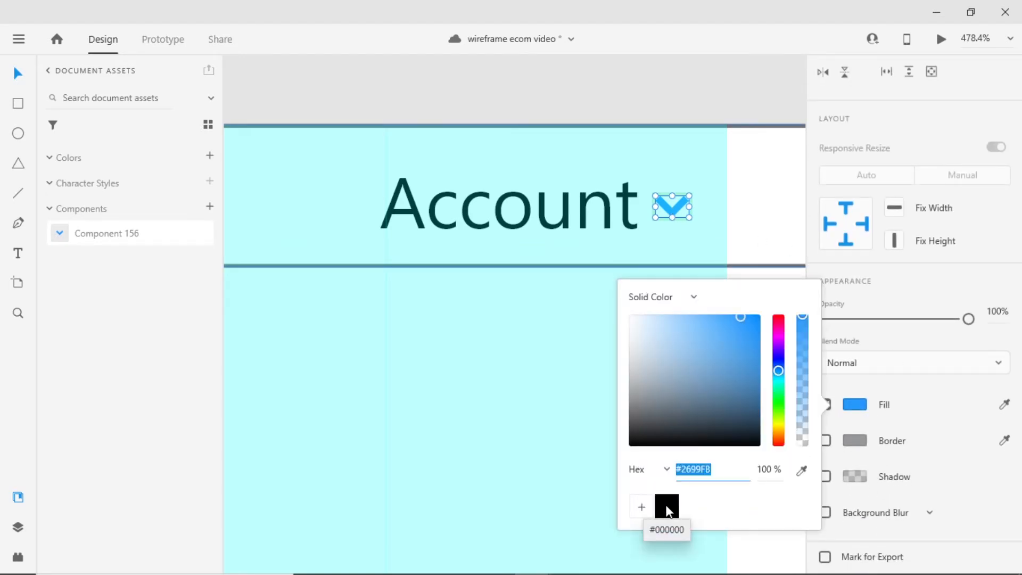
left_click(667, 507)
left_click(688, 198)
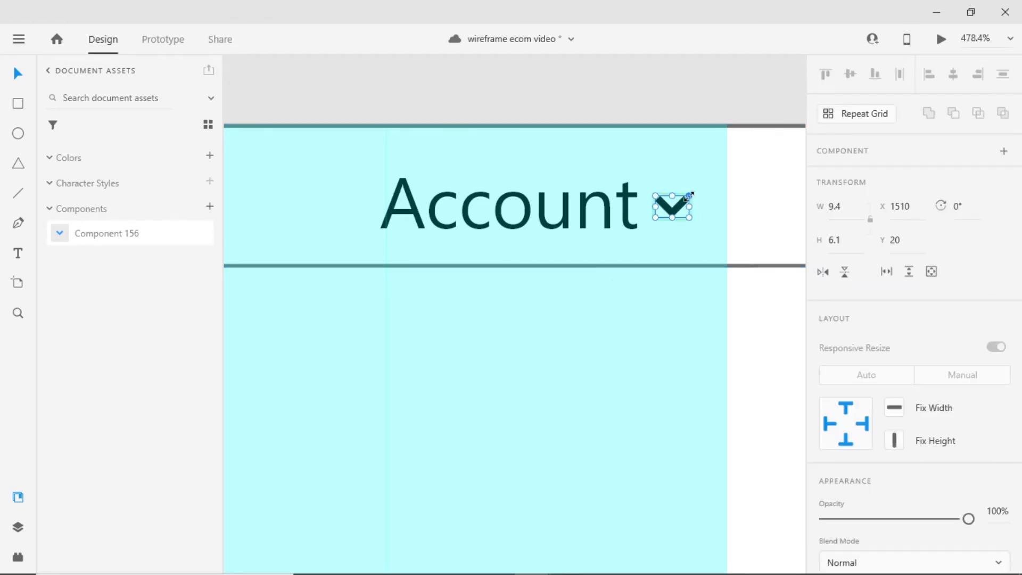
- Enlarge the chevron beside "Account" slightly, to about 10.91 by 7.08
left_click_drag(690, 195, 698, 189)
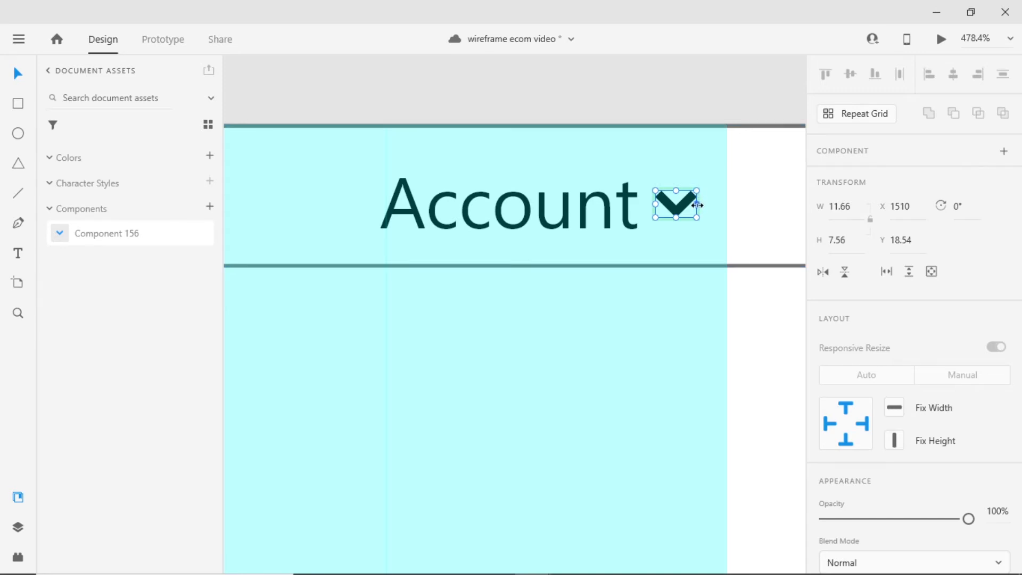
mouse_move(698, 190)
left_mouse_down()
mouse_move(709, 185)
mouse_move(667, 189)
mouse_move(701, 176)
mouse_move(683, 205)
mouse_move(695, 201)
left_mouse_up()
key("ctrl+z")
scroll(459, 258, "down", 4)
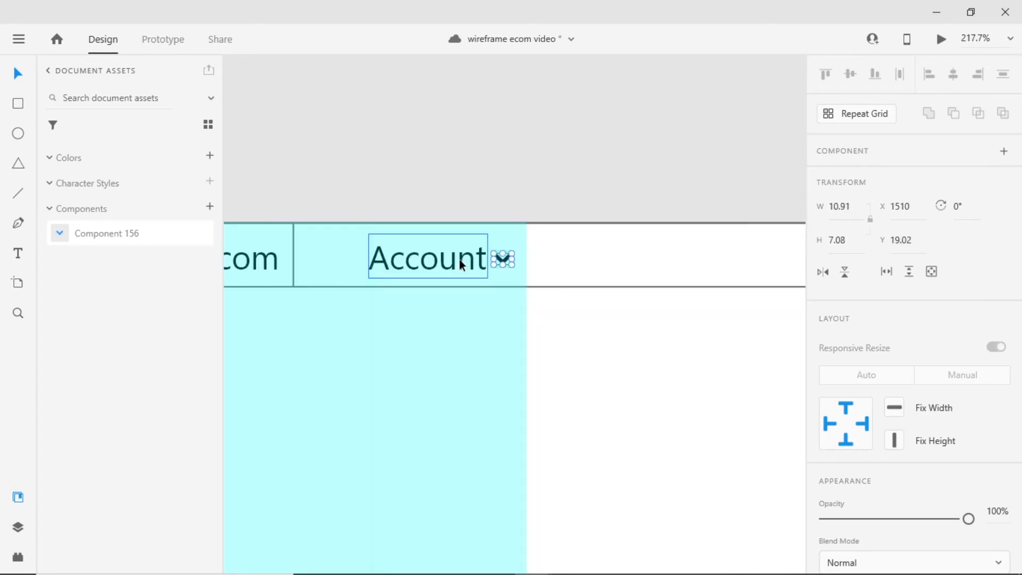
- Align the chevron and the "Account" text to their vertical middle
left_click(459, 257, "shift")
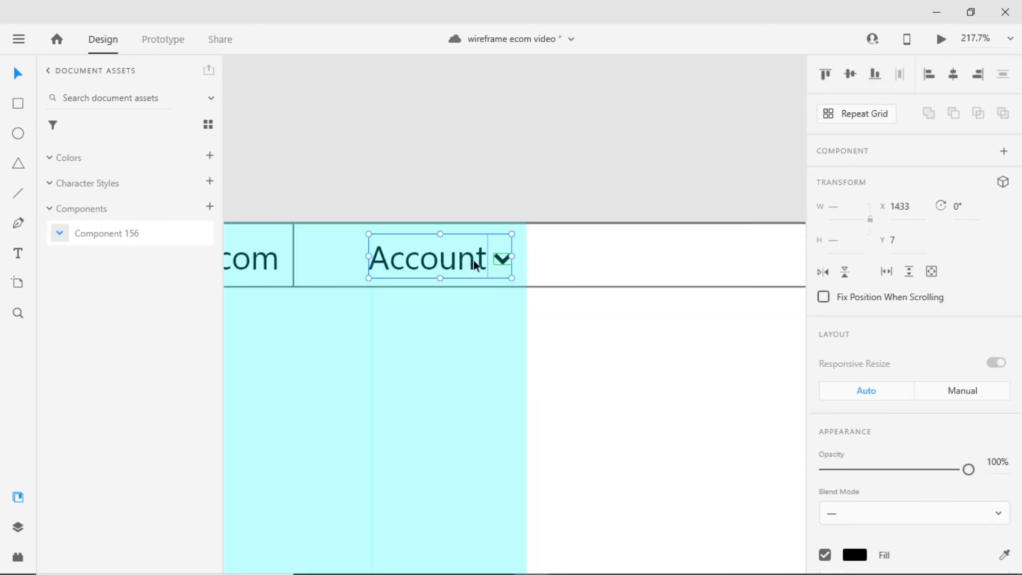
left_click(849, 76)
left_click(618, 162)
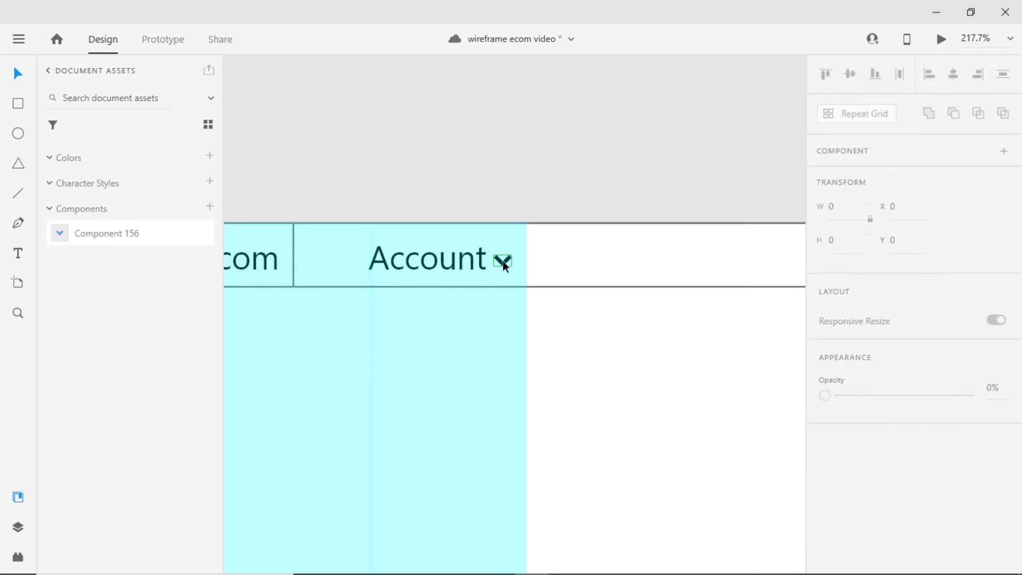
- Group the "Account" text with its chevron and fit the group and its divider within the last grid column's edges
left_click(503, 261)
left_click(427, 268, "shift")
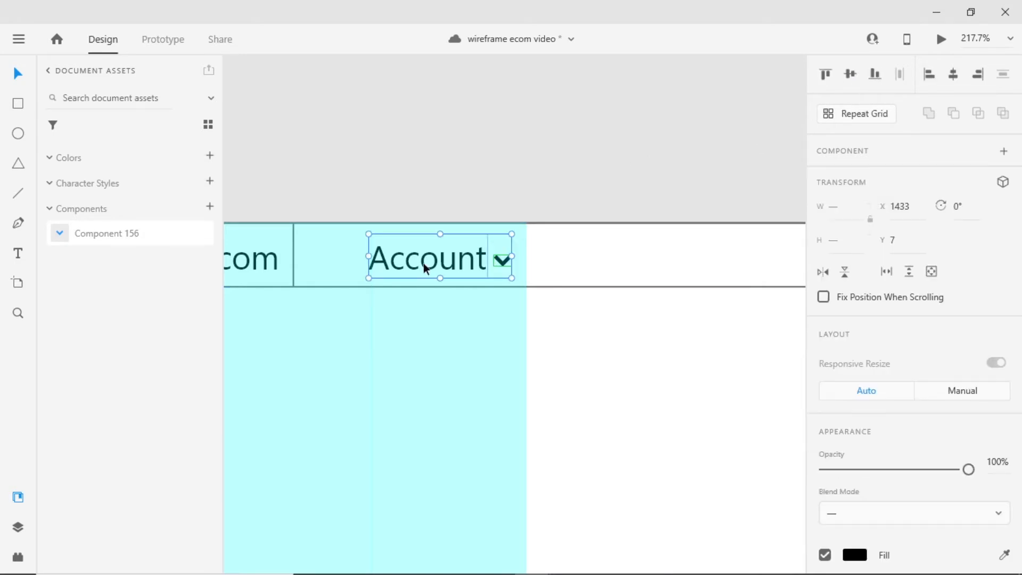
key("ctrl+g")
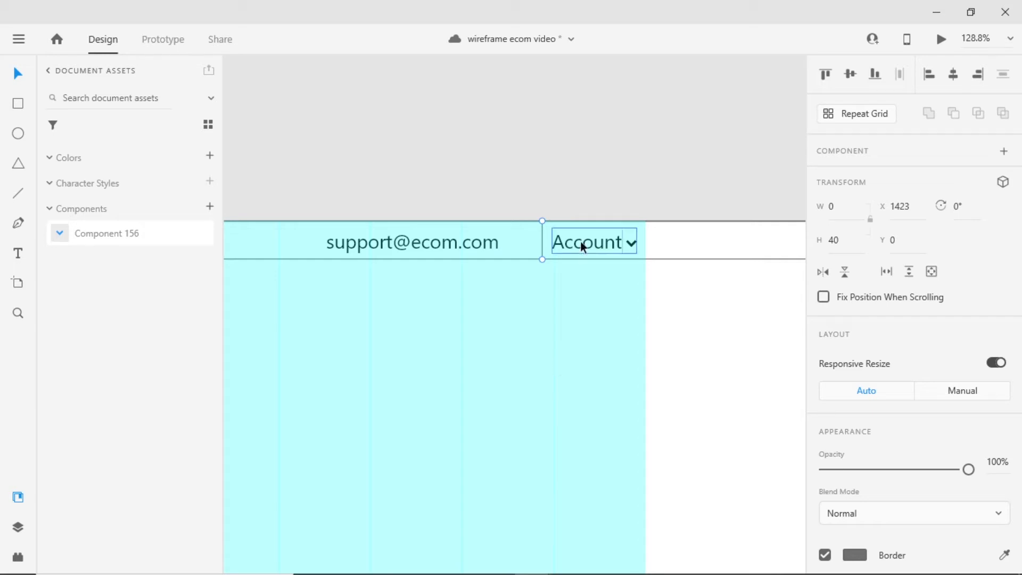
left_click_drag(581, 242, 554, 245)
left_click(566, 298)
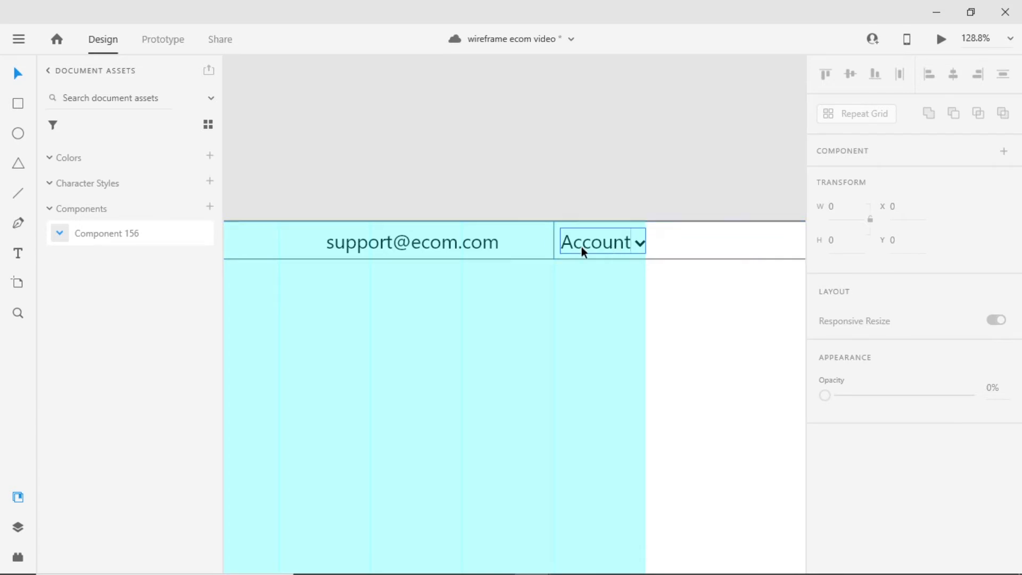
- Delete the duplicate e-mail text before the "Account" divider in the top bar
scroll(430, 276, "down", 2)
left_click(430, 276)
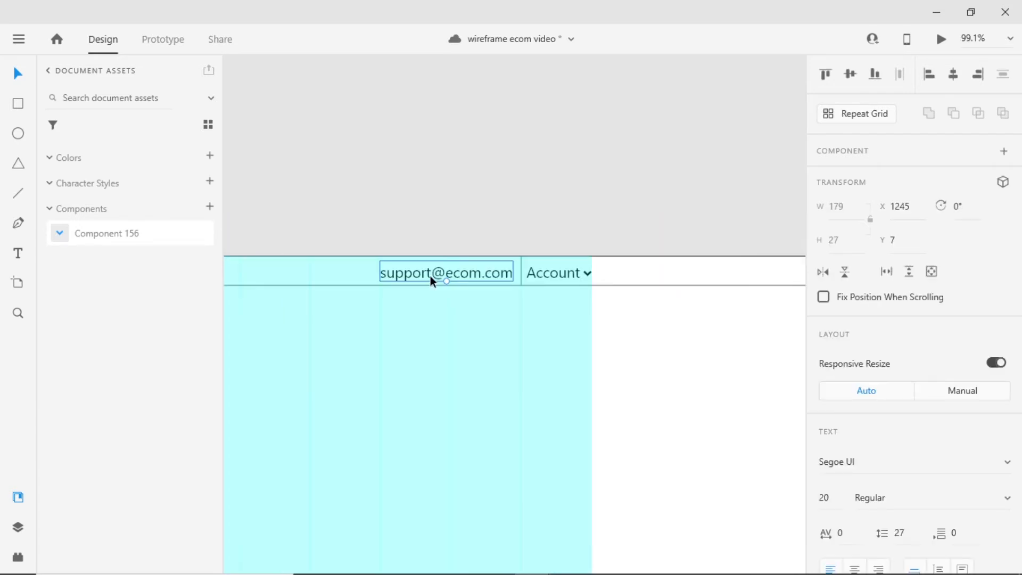
key("Delete")
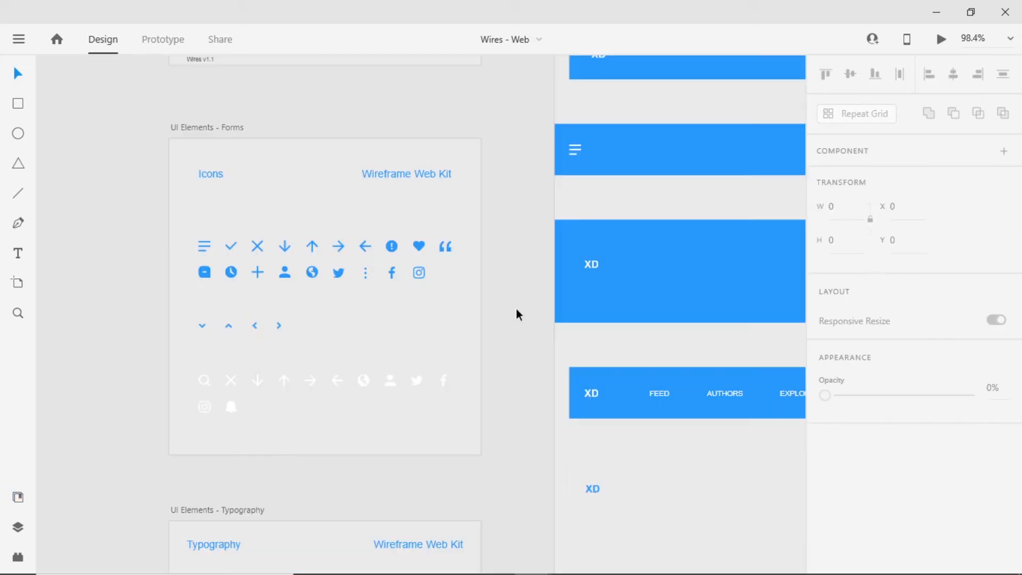
- Copy the blue Facebook, Instagram and Twitter icons from the Wires - Web kit and paste them just above the wireframe's top bar
left_click(390, 274)
left_click(418, 274, "shift")
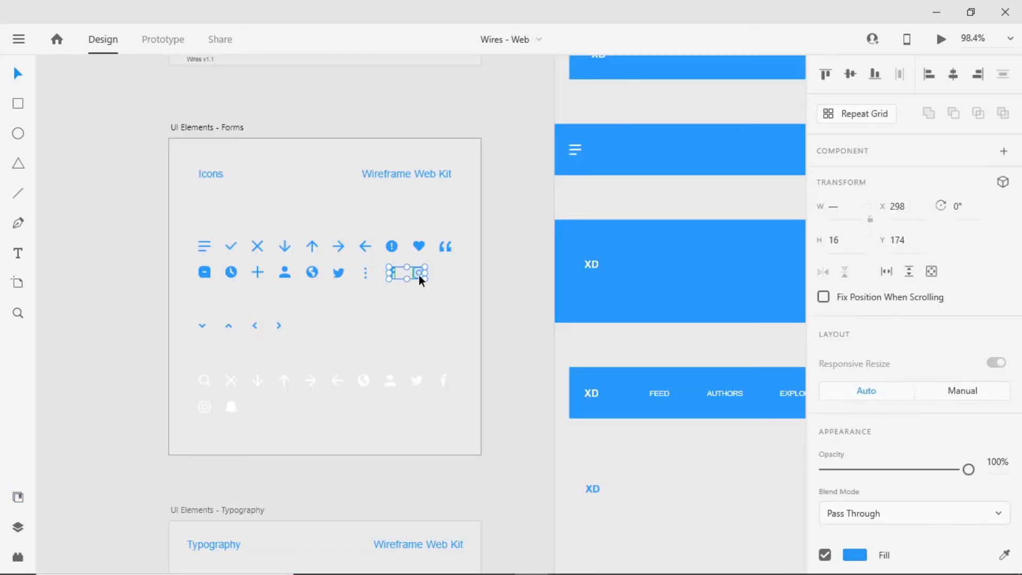
left_click(340, 274, "shift")
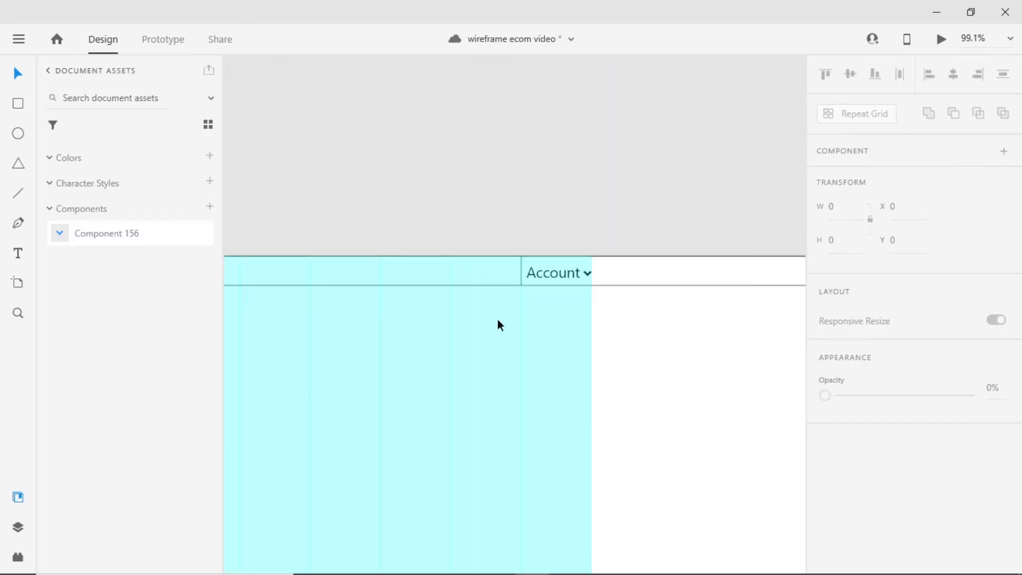
key("ctrl+v")
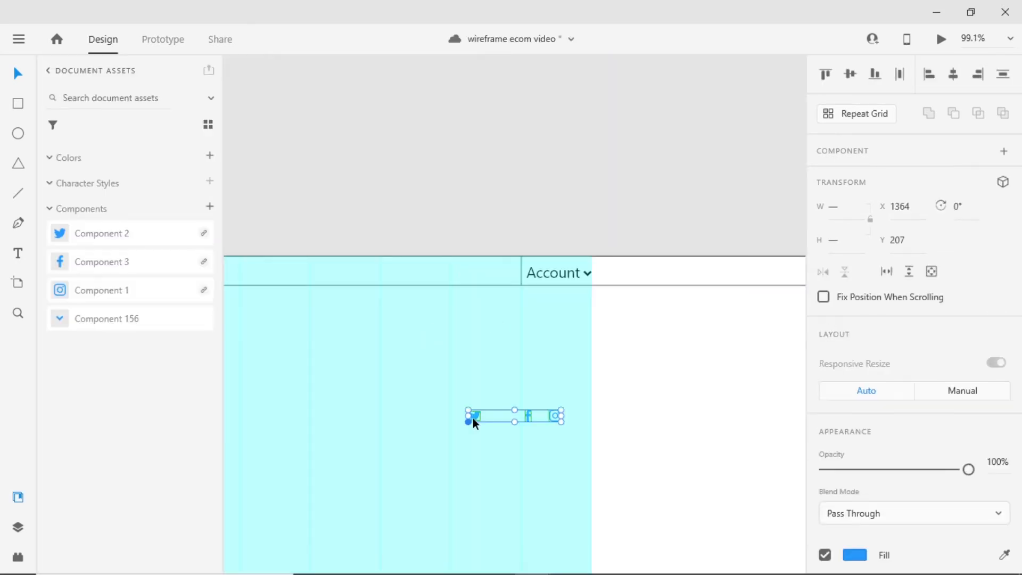
left_click_drag(473, 420, 520, 229)
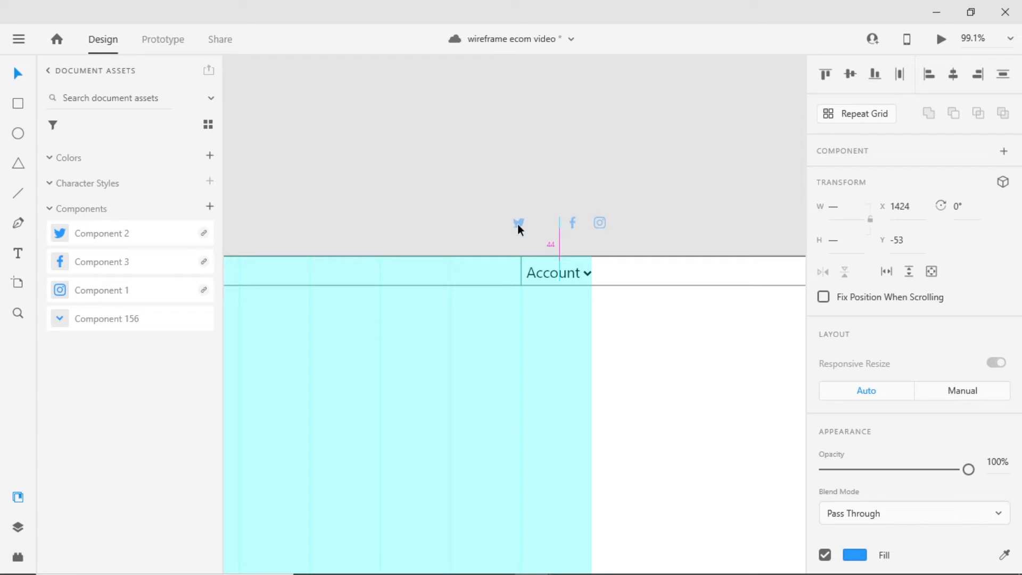
- Make the Instagram, Facebook and Twitter components local and fill the three pasted icons with black, #000000
right_click(114, 290)
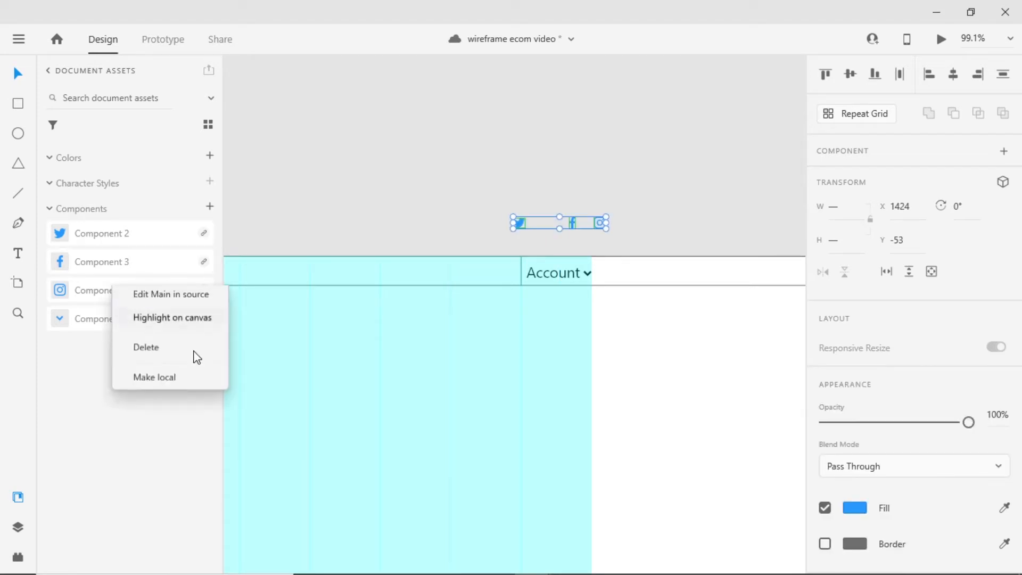
key("Escape")
right_click(117, 270)
key("Escape")
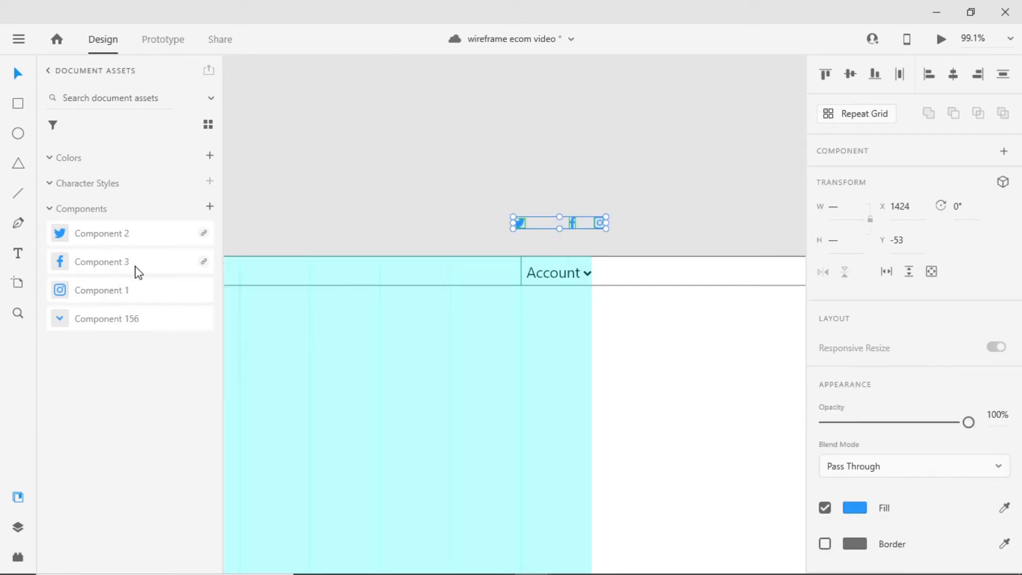
right_click(121, 239)
left_click(180, 336)
left_click(856, 512)
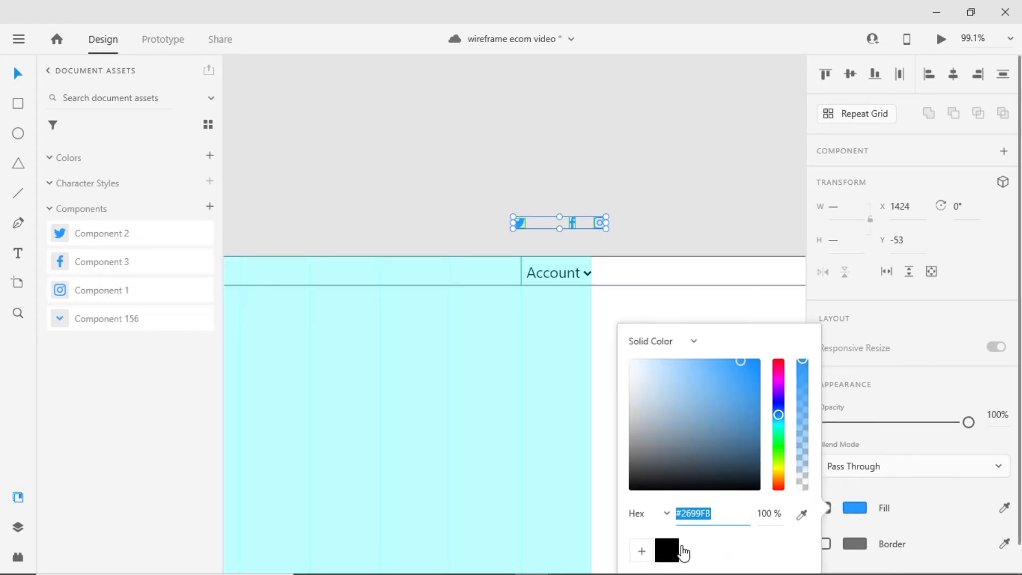
left_click(668, 550)
- Bring the Twitter, Facebook and Instagram icons close together with even gaps and align them to their vertical middle
double_click(540, 225)
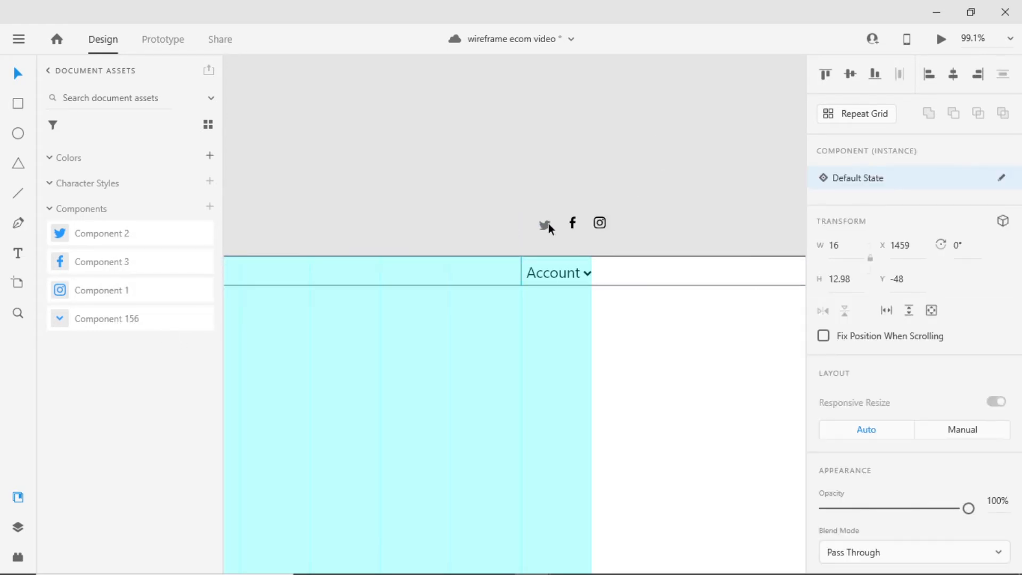
left_click_drag(548, 222, 593, 223)
left_click(574, 224, "shift")
left_click(599, 223, "shift")
left_click(850, 75)
left_click(554, 226)
left_click(645, 229)
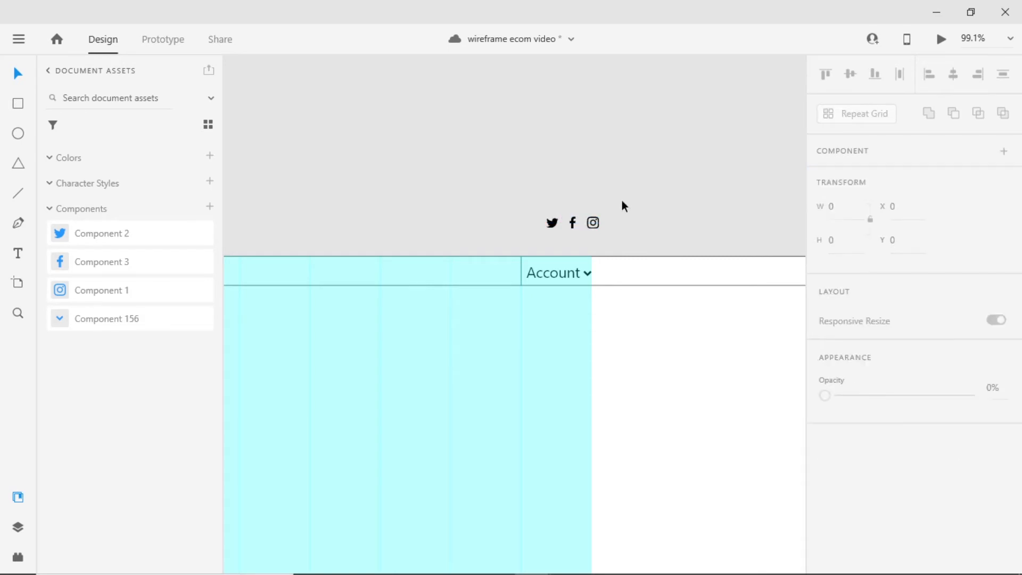
- Move the three social icons into the top bar before the "Account" divider, centre them vertically in the bar and group them
key("ctrl+a")
left_click_drag(573, 223, 484, 271)
left_click(590, 277)
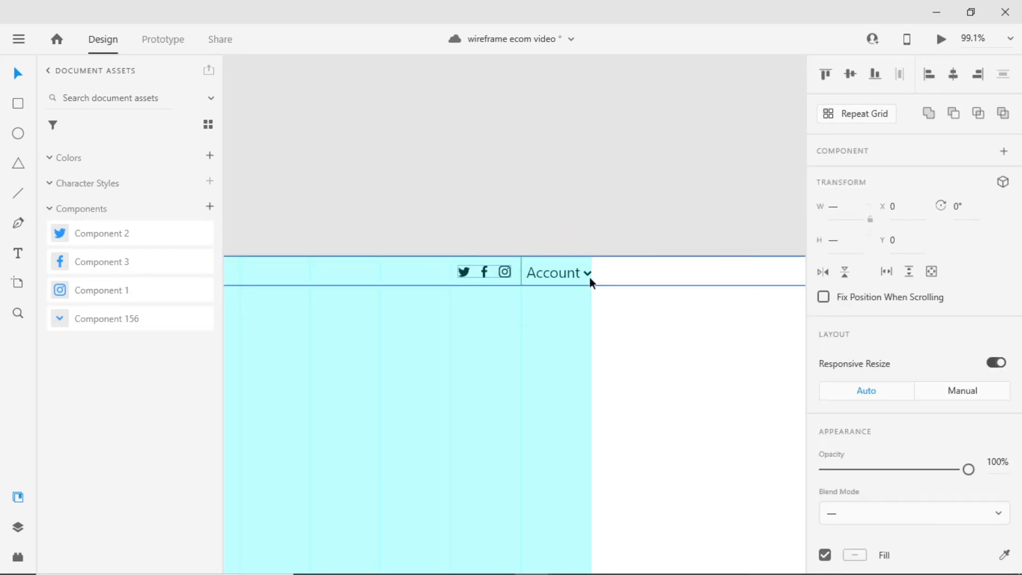
left_click(850, 75)
key("ctrl+g")
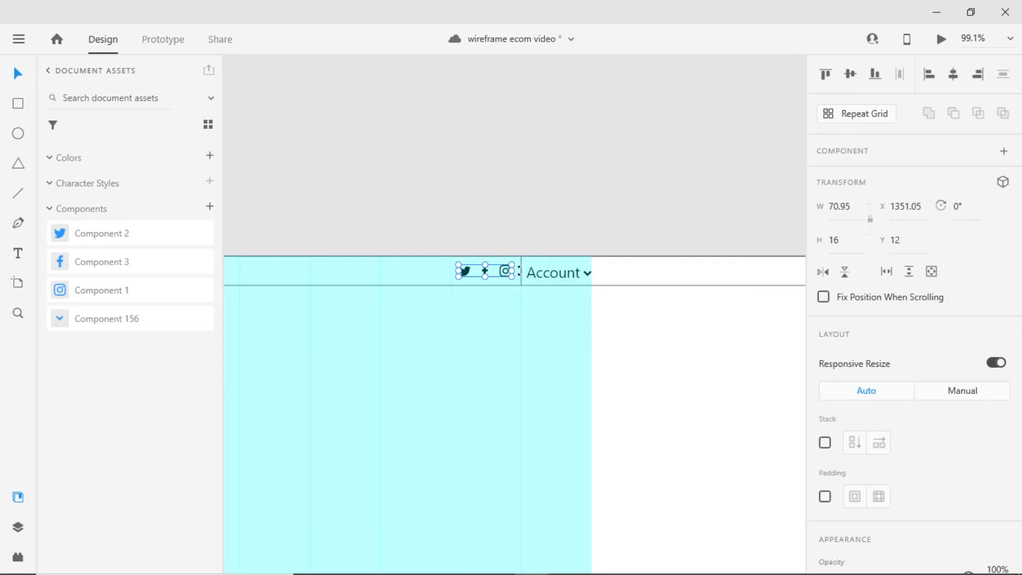
- Nudge the social icon group away from the "Account" divider to X 1349.05 and save the document
key("Left")
key("Left")
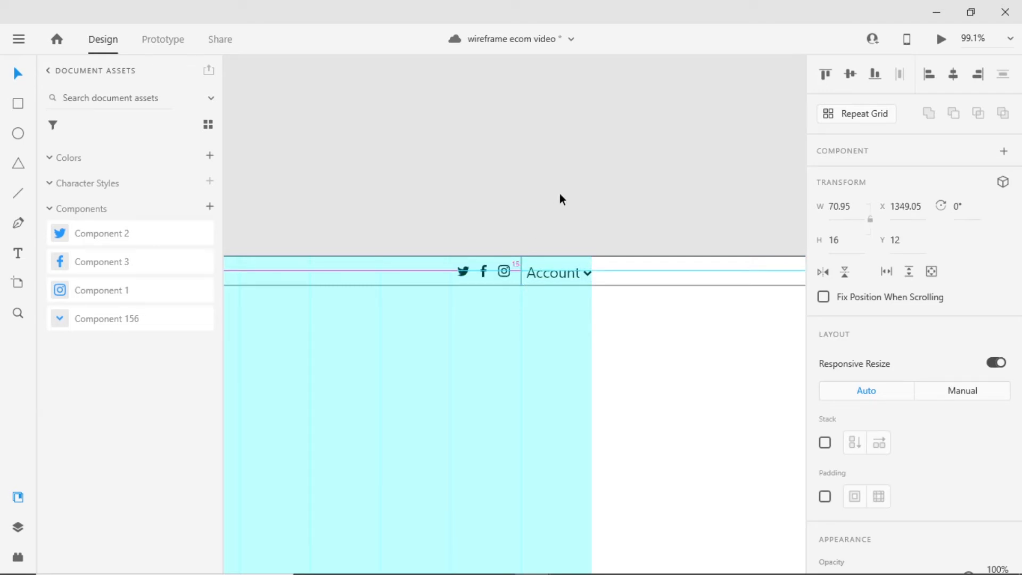
left_click(561, 194)
key("ctrl+minus")
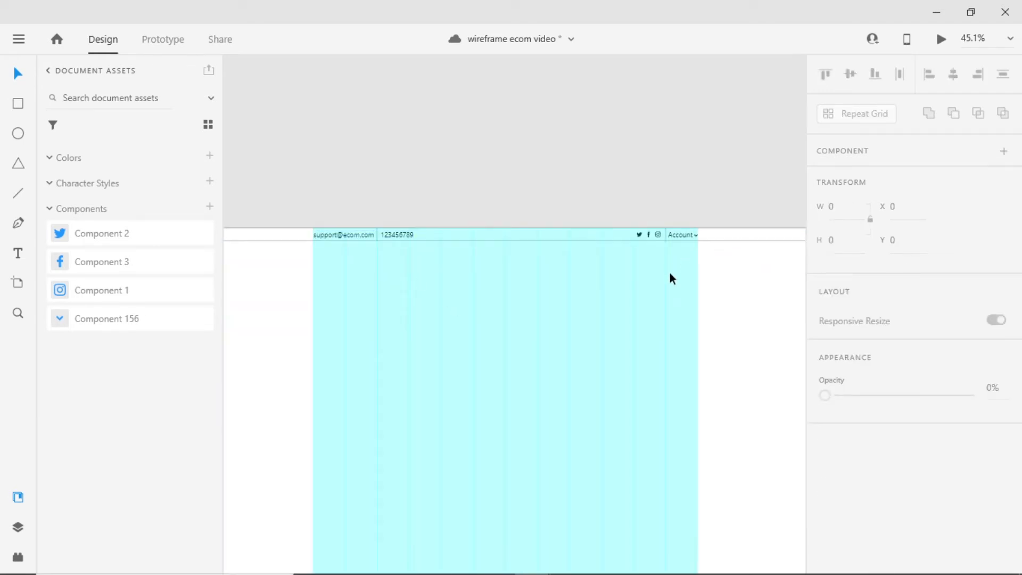
key("ctrl+0")
scroll(698, 302, "right", 5)
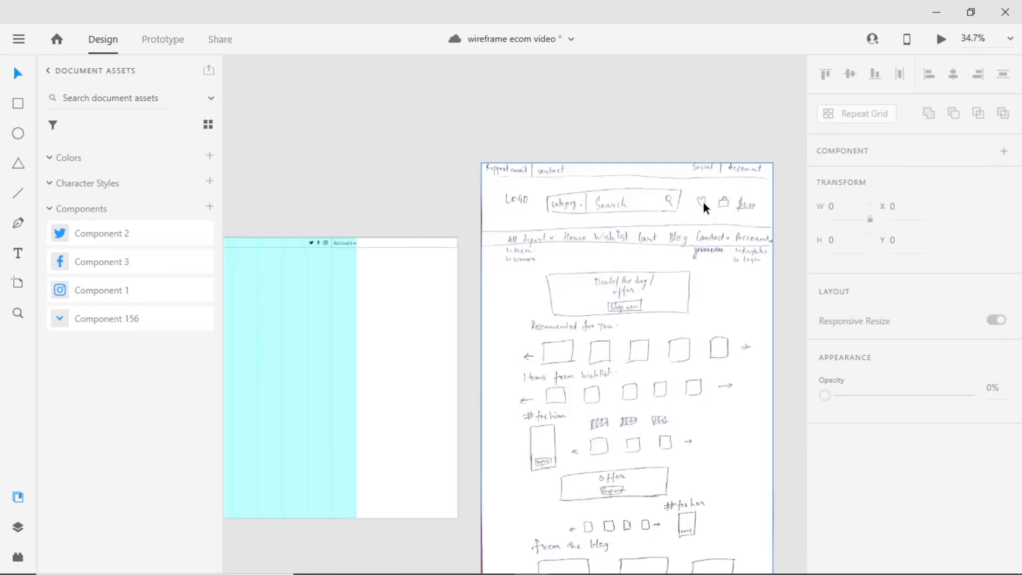
key("ctrl+s")
scroll(723, 206, "left", 4)
scroll(723, 206, "down", 1)
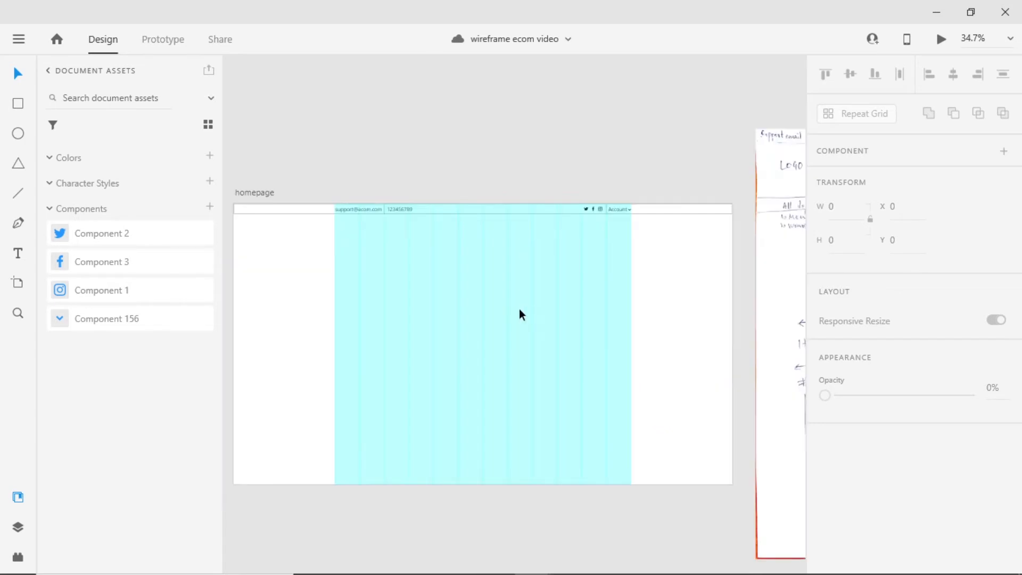
- Draw a full-width 1920 px rectangle directly under the top bar and set its height to 150
left_click(18, 103)
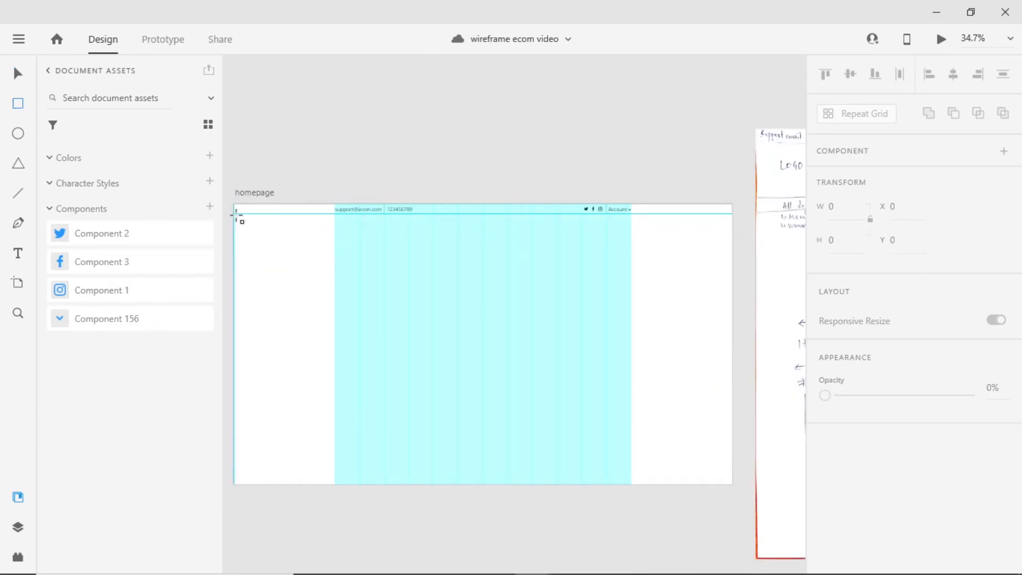
left_click_drag(234, 214, 732, 272)
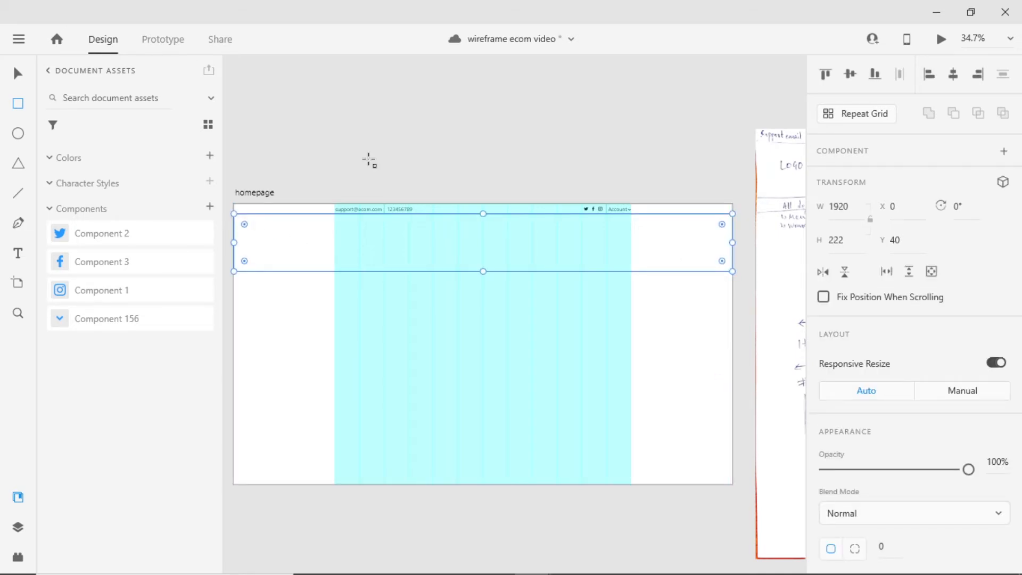
key("v")
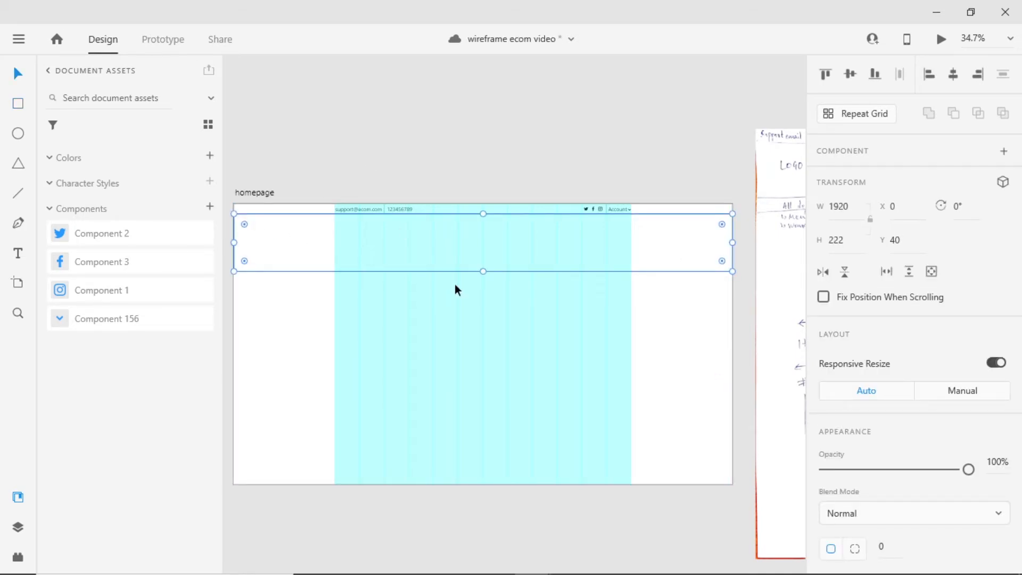
left_click(855, 242)
type("150")
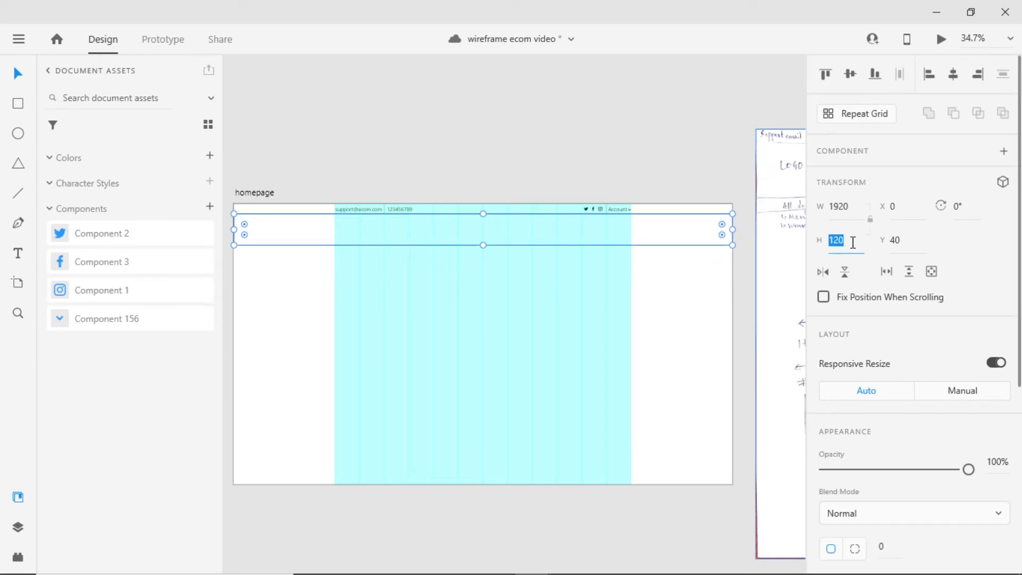
key("Return")
left_click(385, 326)
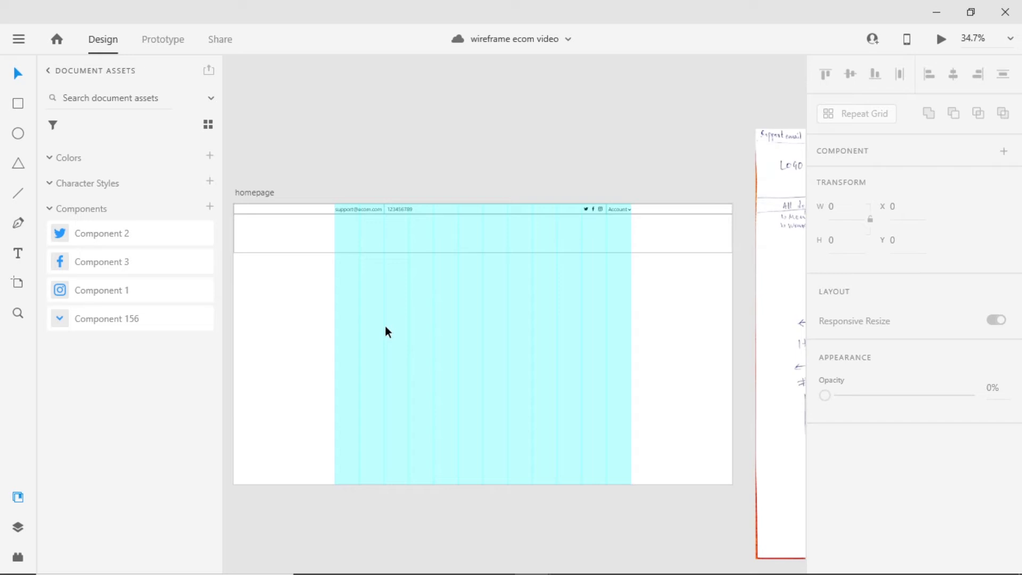
- Switch the homepage artboard's grid to Square with a square size of 4
scroll(386, 224, "up", 4)
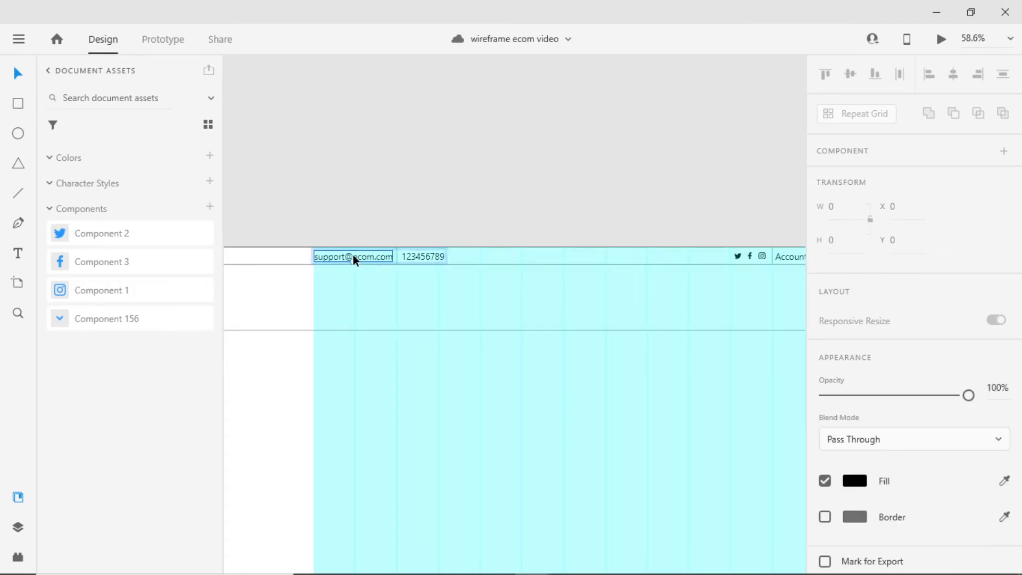
double_click(353, 256)
scroll(885, 425, "down", 5)
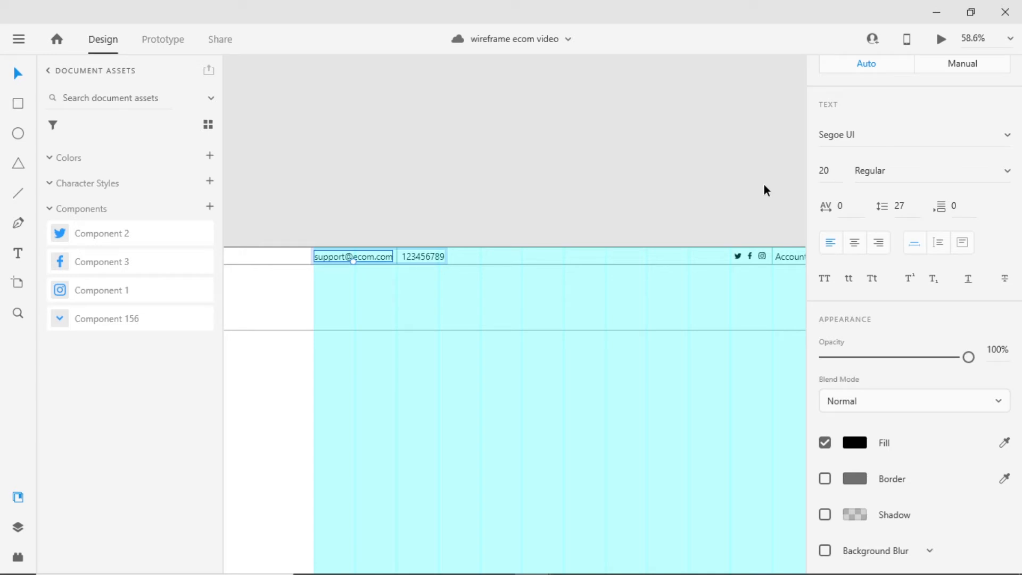
scroll(402, 319, "down", 2)
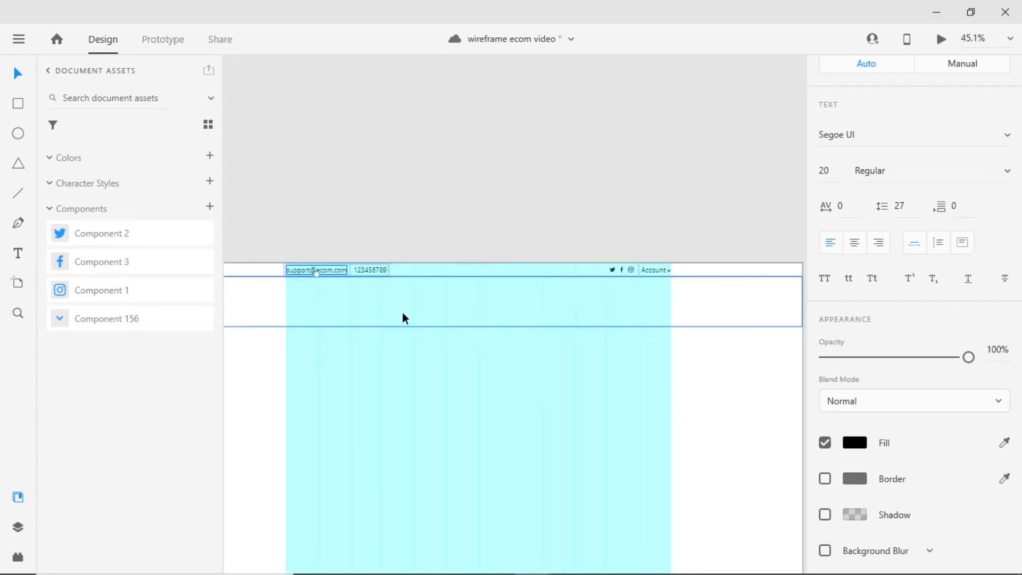
left_click(602, 493)
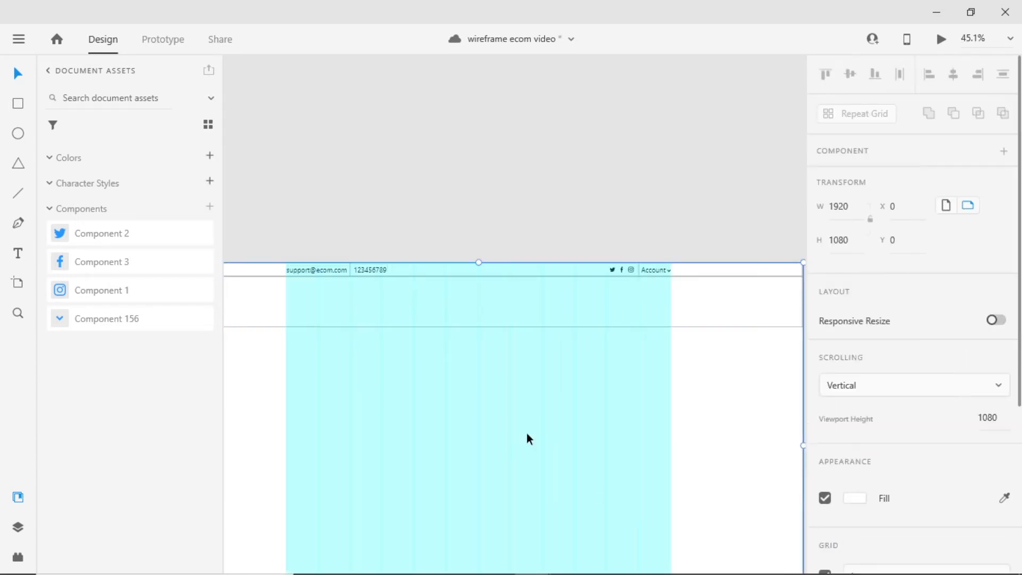
scroll(920, 437, "down", 4)
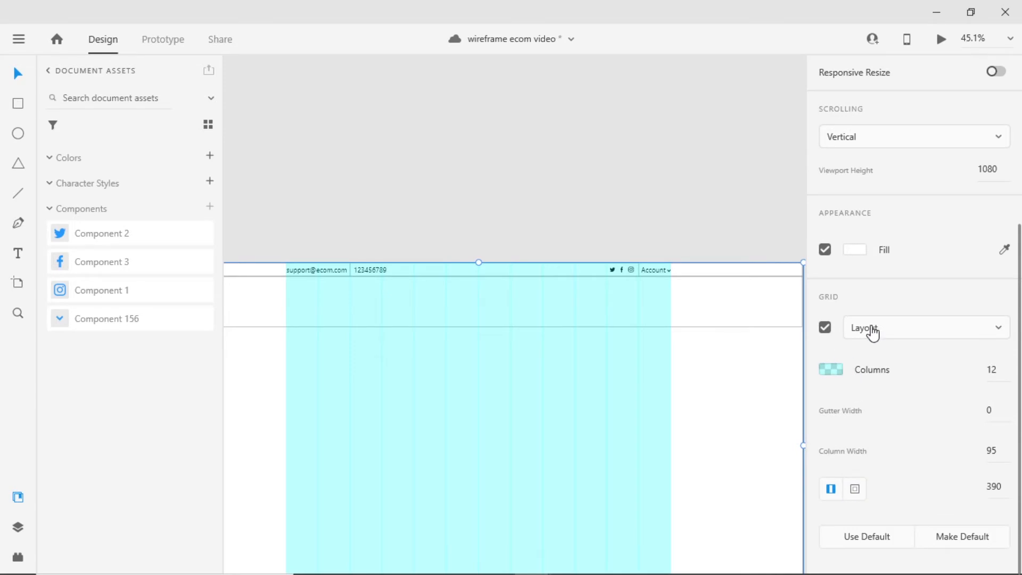
left_click(872, 330)
left_click(888, 355)
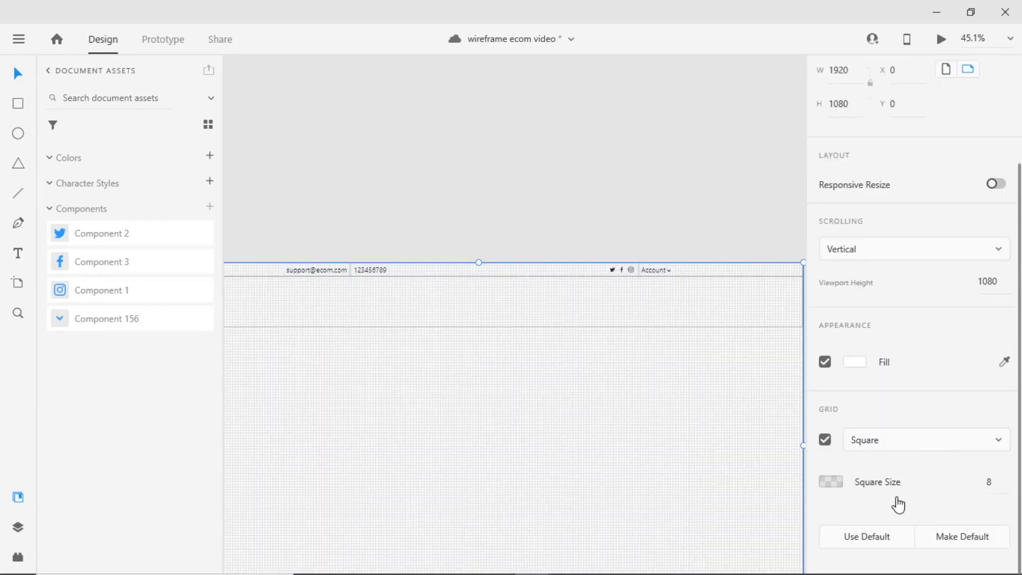
left_click(1000, 479)
type("4")
scroll(386, 319, "up", 6)
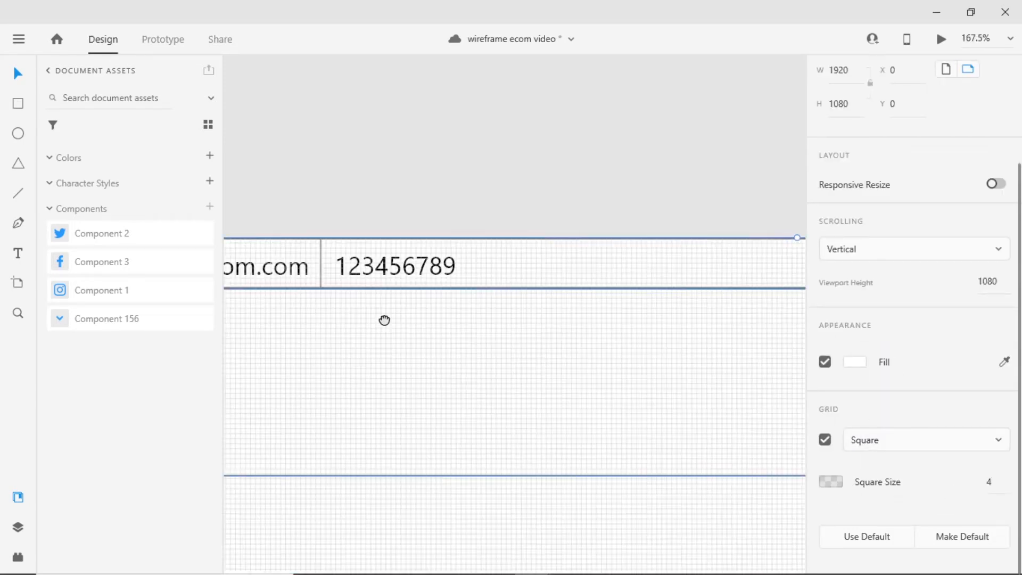
scroll(432, 290, "up", 2)
- Set the phone number text in the top bar to size 24 and place it beside the divider at X 584, Y 0
left_click(427, 288)
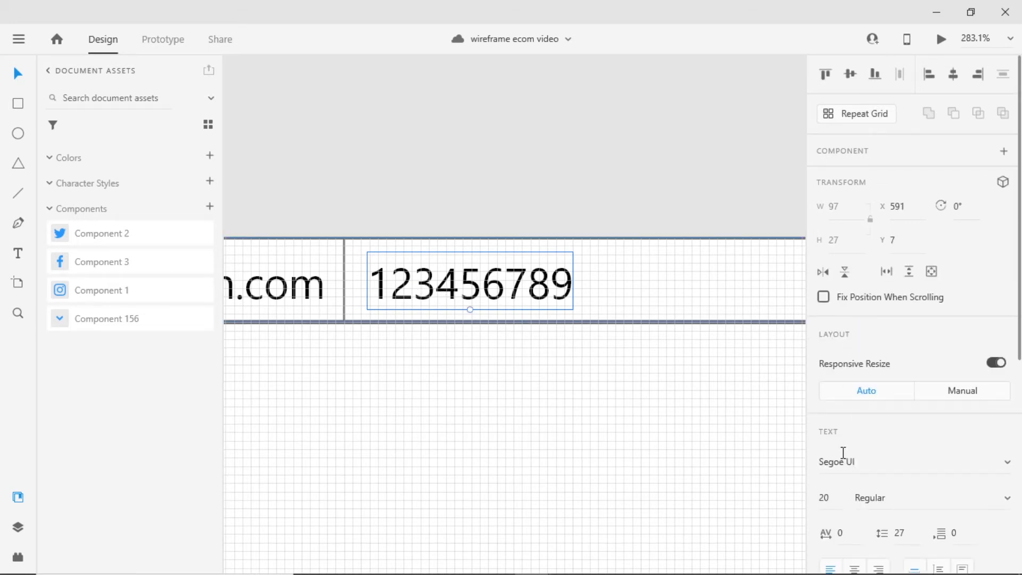
left_click_drag(471, 288, 456, 282)
left_click(828, 497)
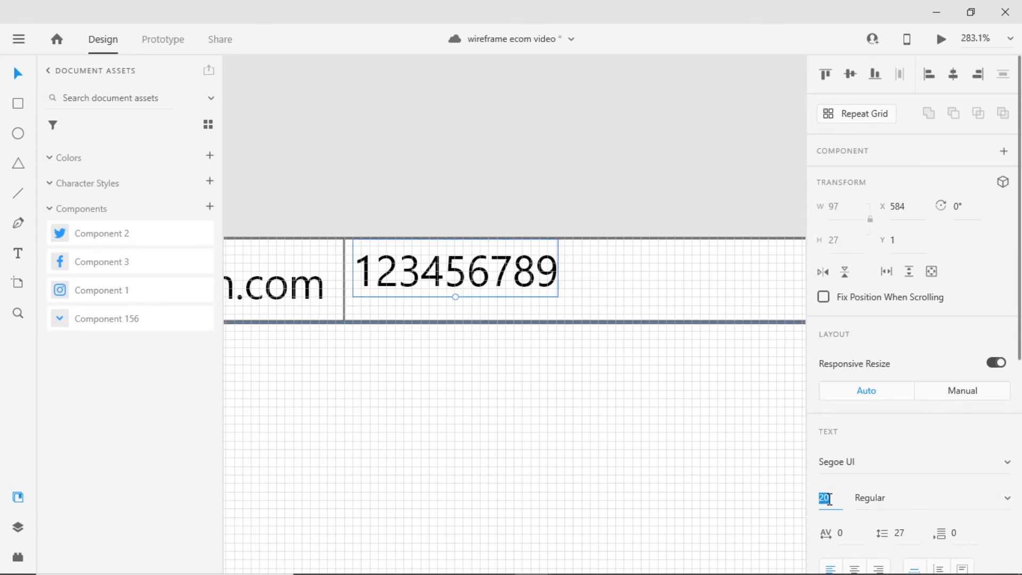
type("24")
key("Return")
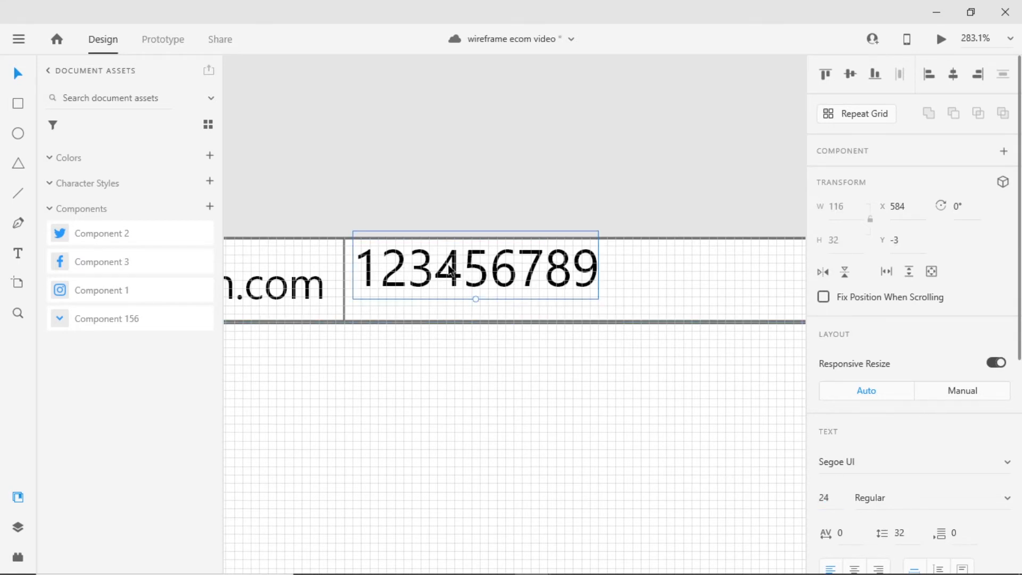
left_click_drag(450, 273, 447, 277)
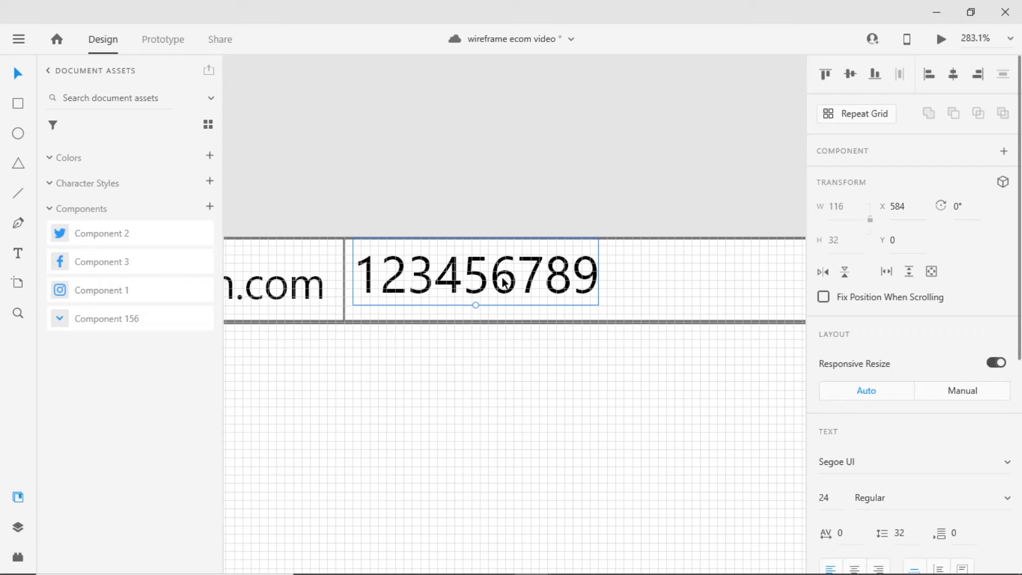
left_click(534, 189)
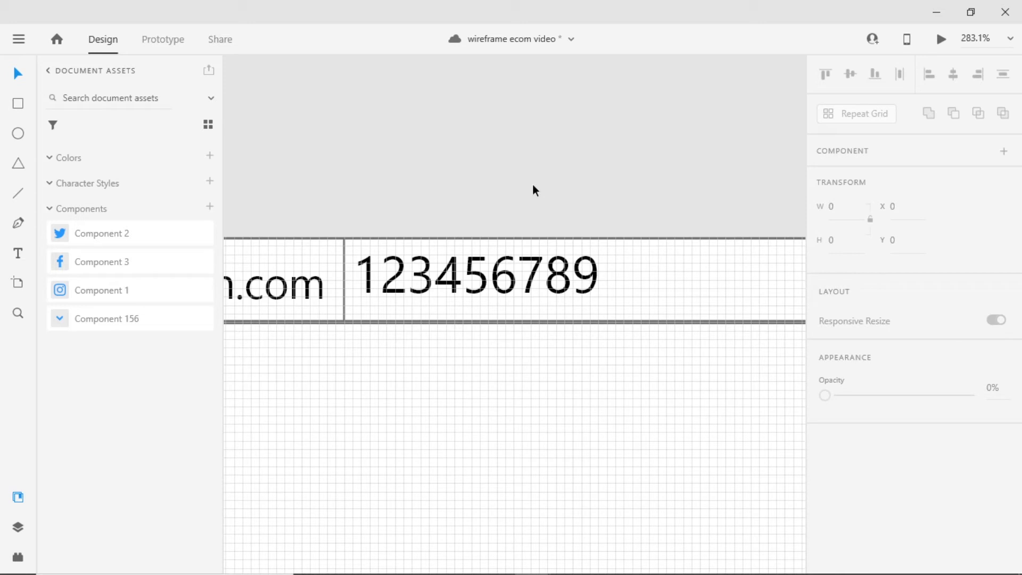
- Set the support email text in the top bar to size 24
scroll(455, 279, "down", 3)
left_click(456, 279)
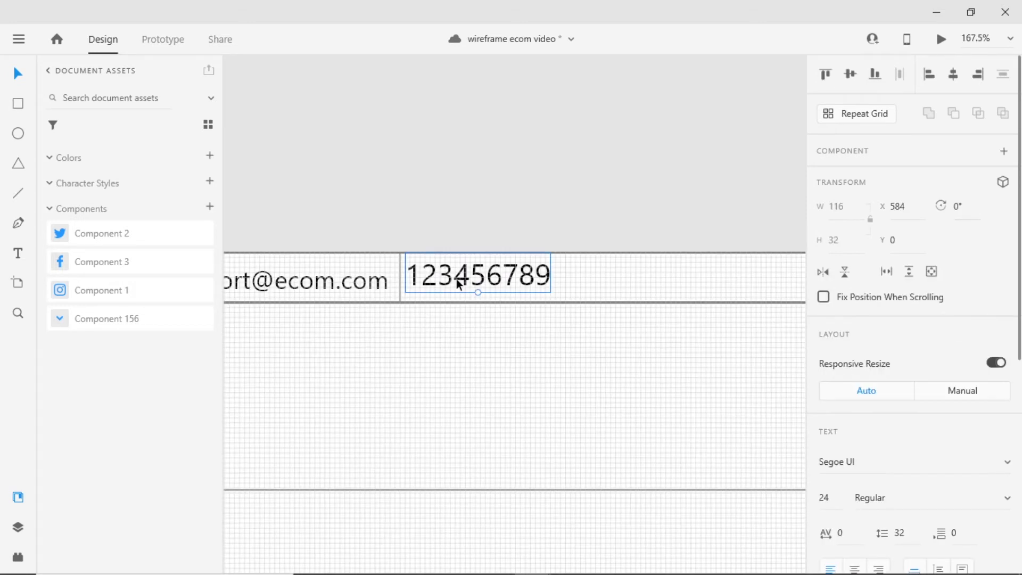
left_click(322, 287)
left_click(827, 500)
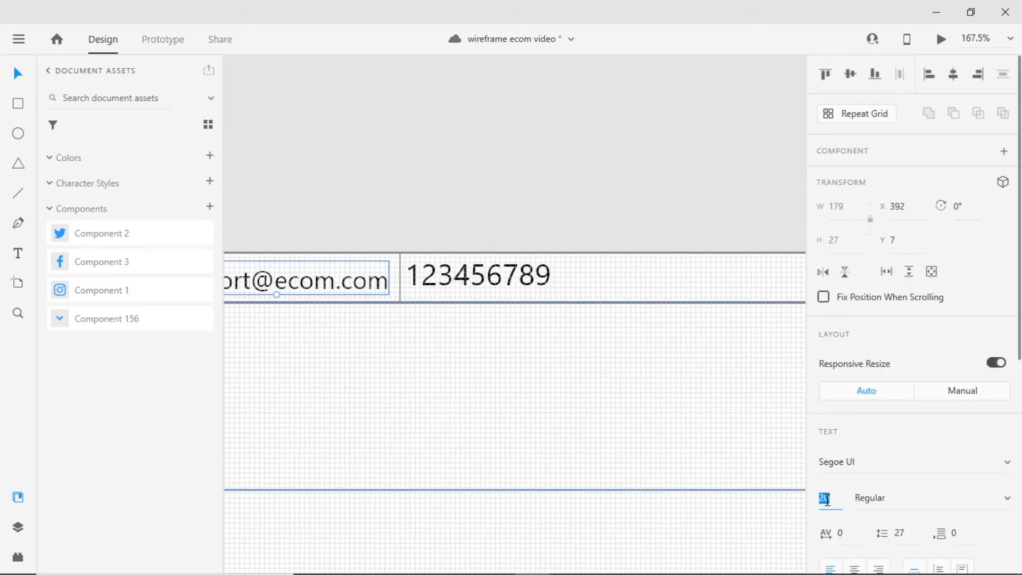
type("24")
scroll(616, 333, "down", 2)
- Move the phone number text to X 647, leaving a 20 px gap after the divider
left_click(617, 333)
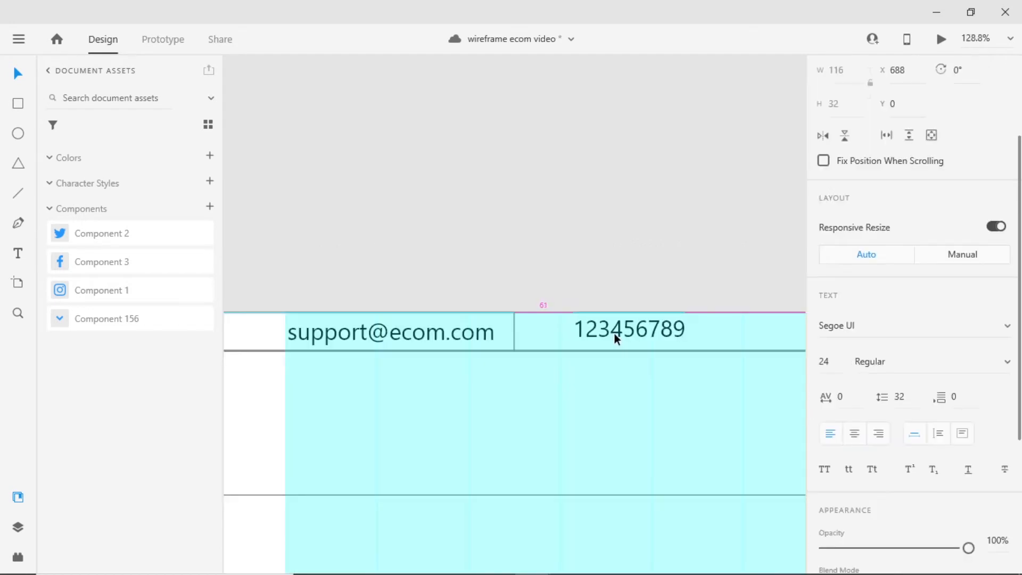
left_click_drag(615, 333, 573, 334)
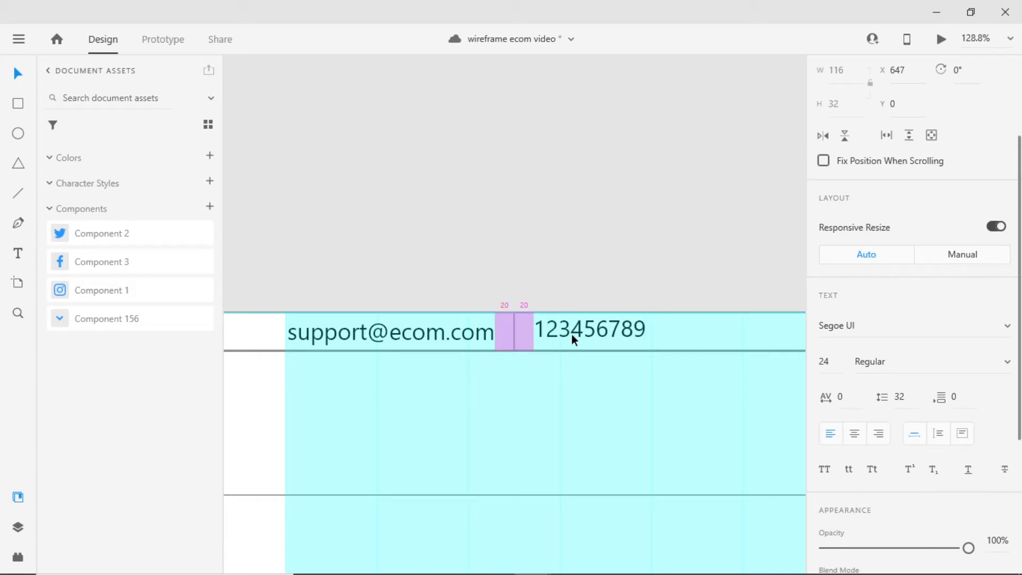
left_click_drag(571, 333, 565, 335)
- Align the email and phone number texts to their vertical middle, group them and centre the group vertically in the top bar
left_click(448, 334, "shift")
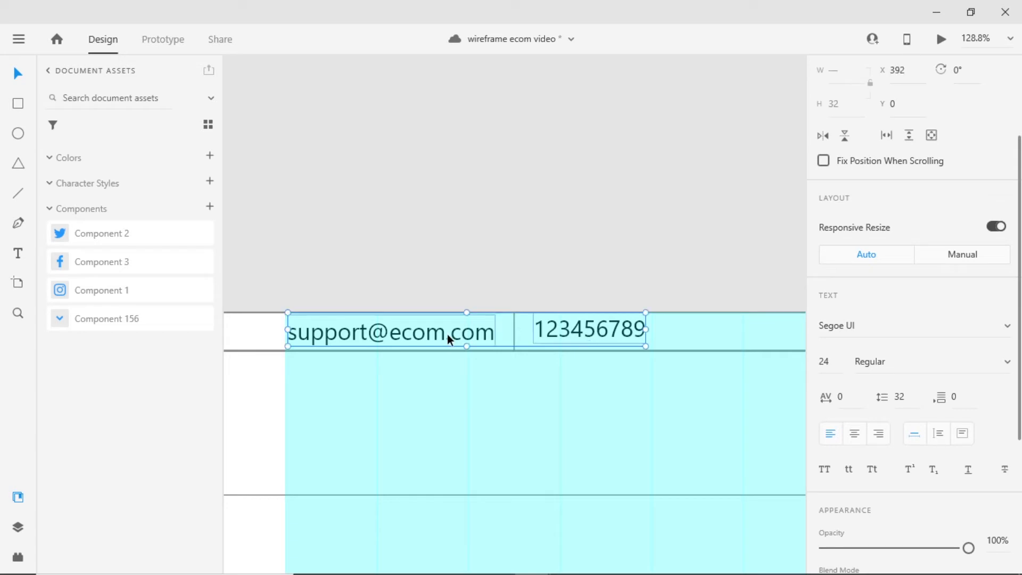
scroll(904, 199, "up", 3)
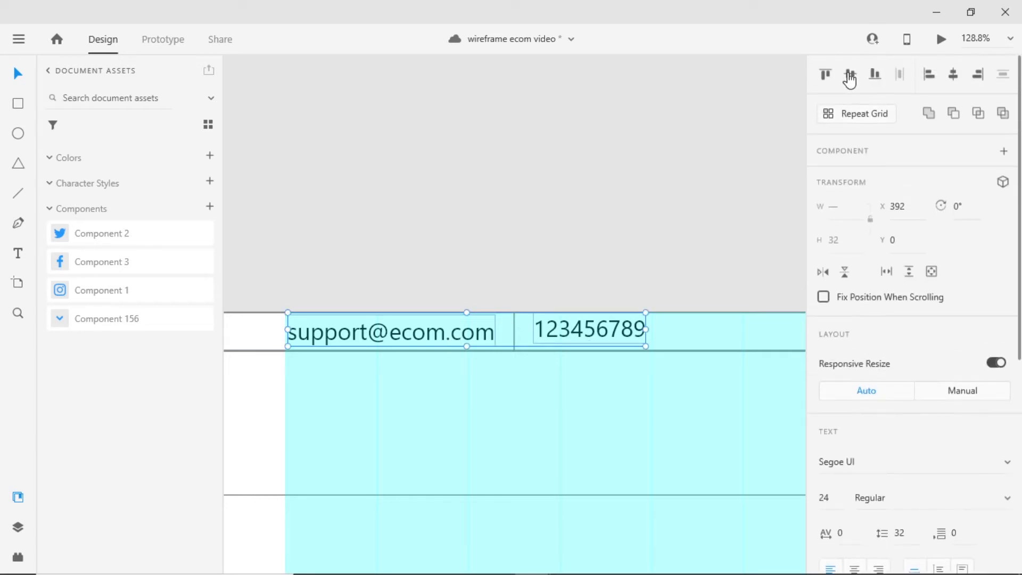
left_click(850, 74)
key("ctrl+g")
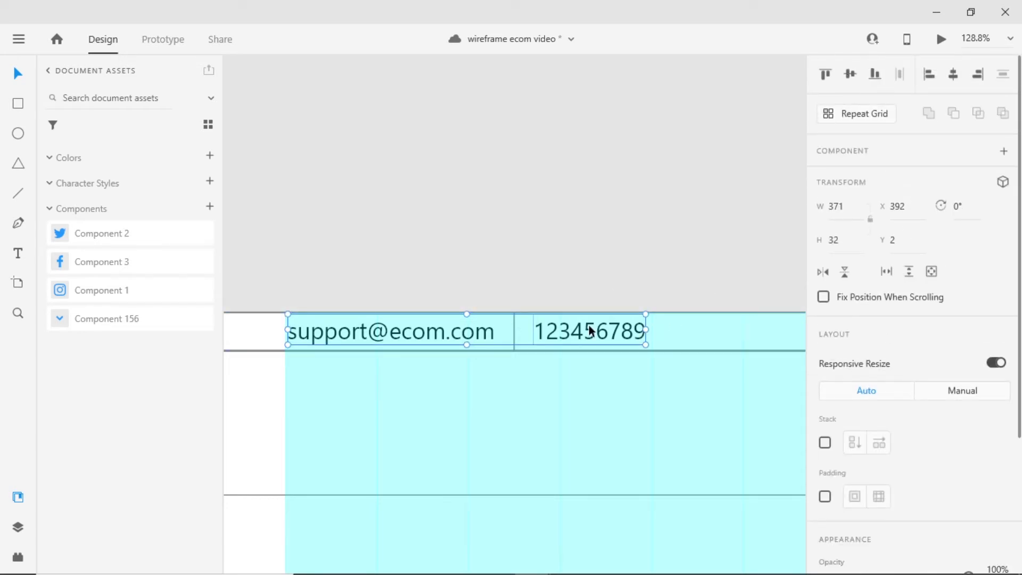
key("ctrl+shift+g")
left_click(852, 75)
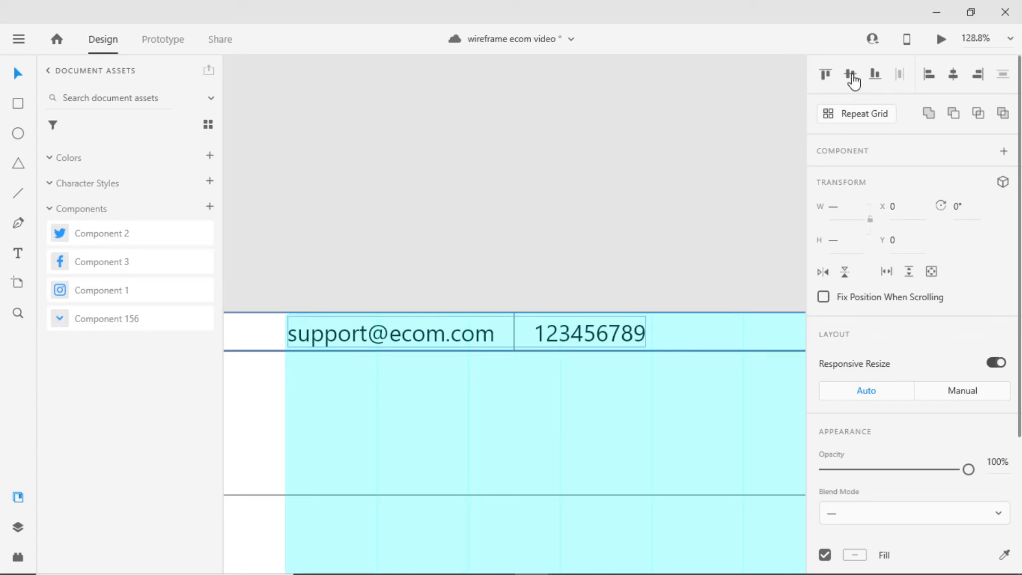
left_click(635, 226)
- Set the "Account" text to size 24 and shift it left, clear of the dropdown arrow
scroll(686, 290, "up", 3)
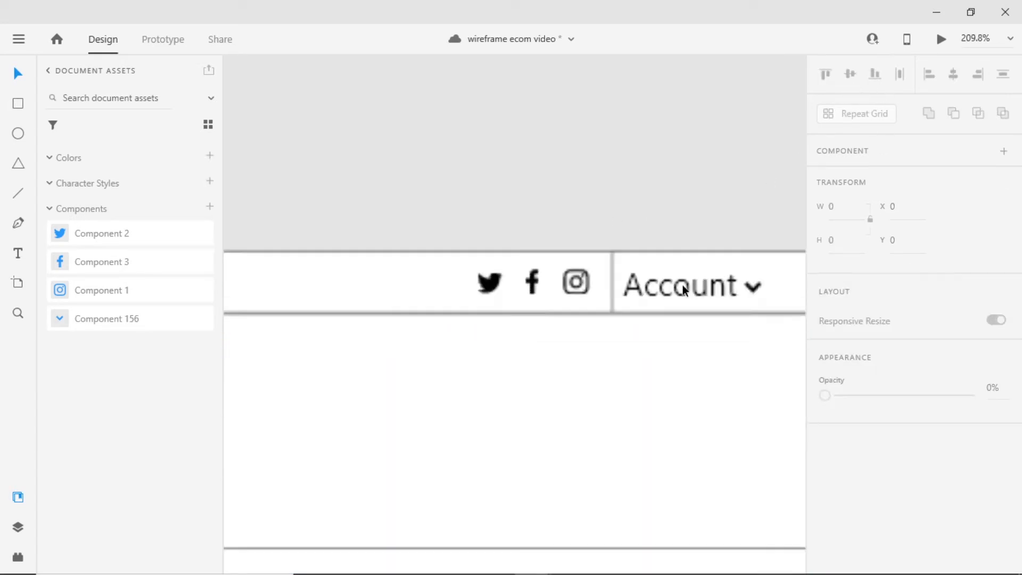
scroll(684, 290, "up", 2)
left_click_drag(683, 290, 587, 286)
double_click(571, 286)
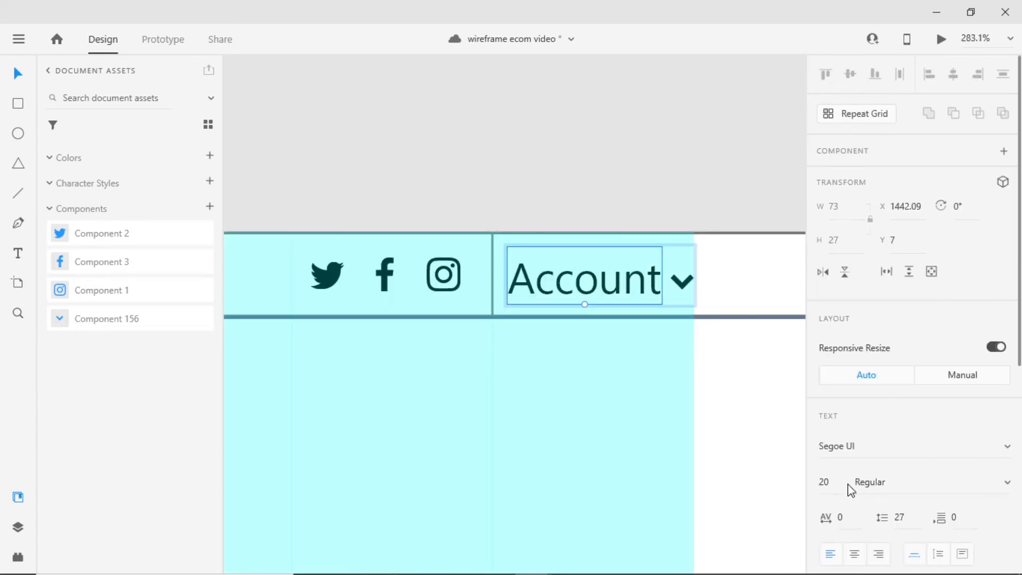
left_click(822, 484)
type("24")
key("Return")
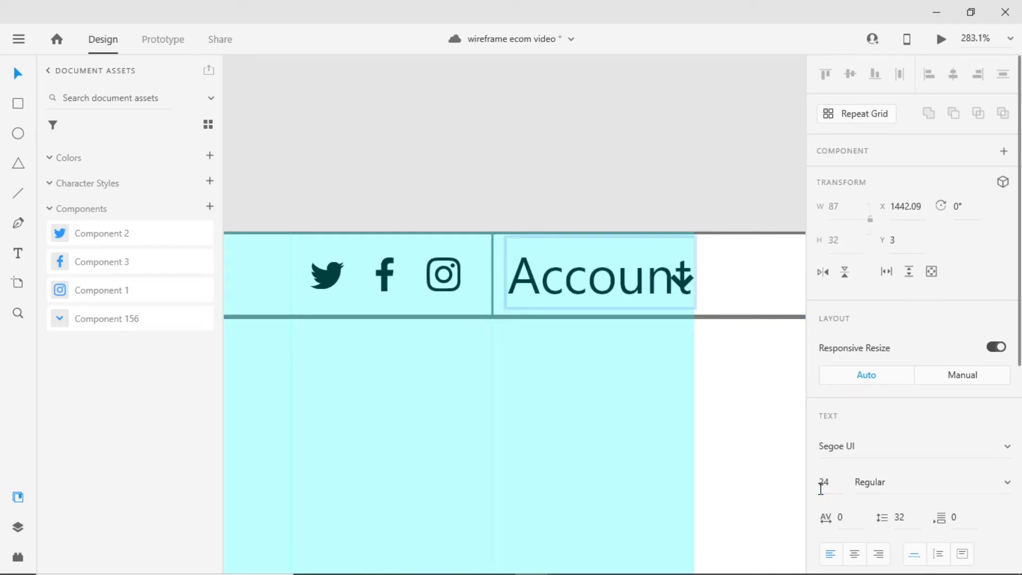
left_click_drag(615, 279, 595, 276)
- Move the divider and the social icon group left together to make room before the "Account" text
left_click(492, 235)
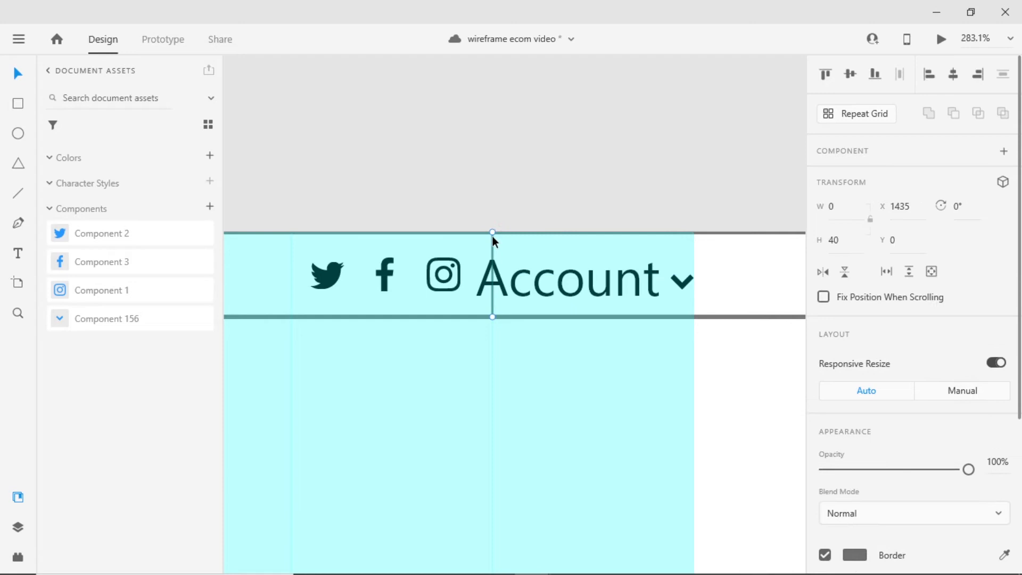
left_click(452, 271, "shift")
left_click_drag(454, 272, 403, 277)
left_click(436, 191)
key("ctrl+0")
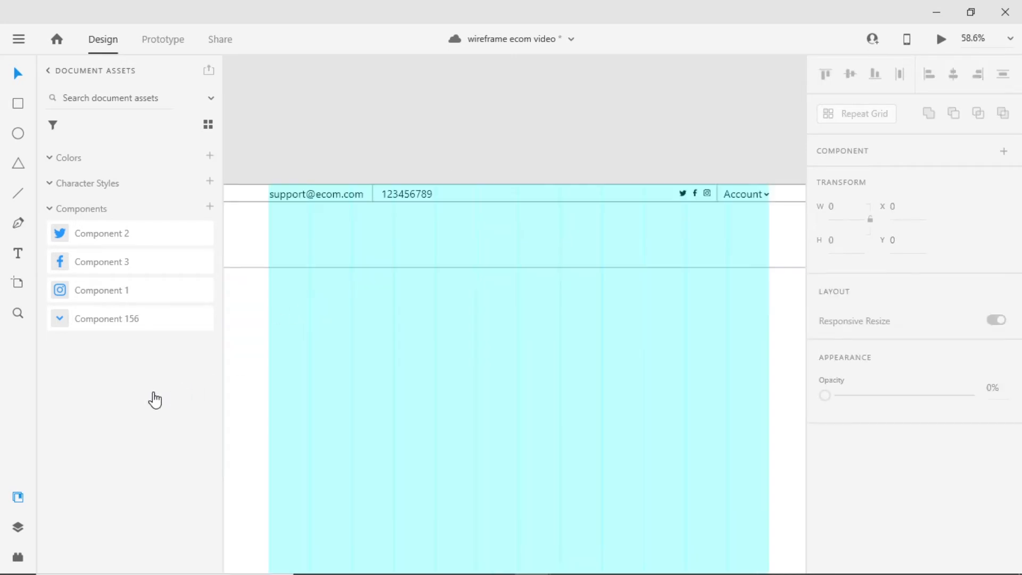
- Add the logo text "AREA51" in the header section below the top bar, starting at the first grid column
left_click(18, 254)
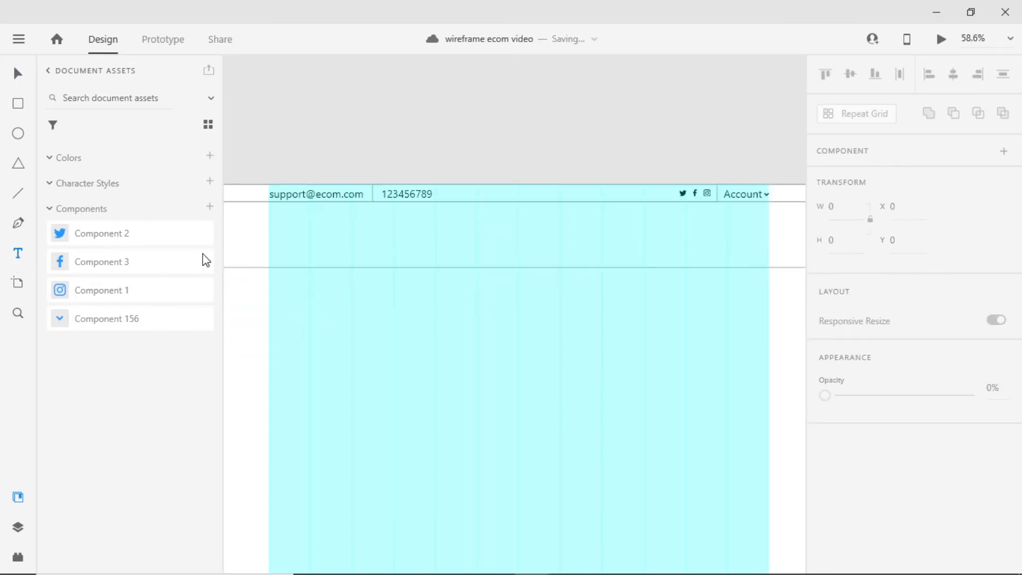
left_click(274, 229)
type("AREA")
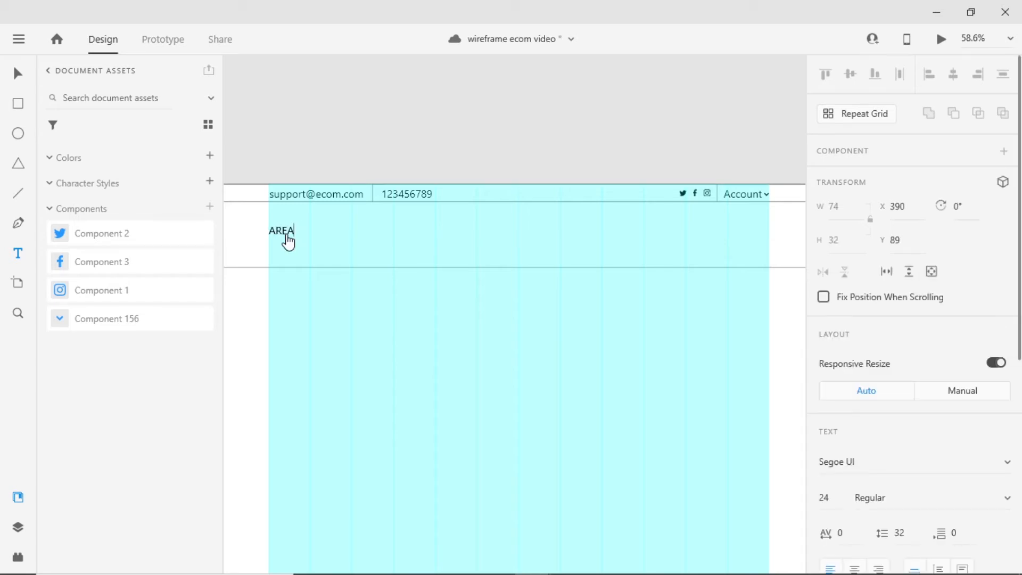
type("51")
- Set the "AREA51" logo text to Bold, size 48, and centre it vertically in the header section
scroll(941, 373, "down", 5)
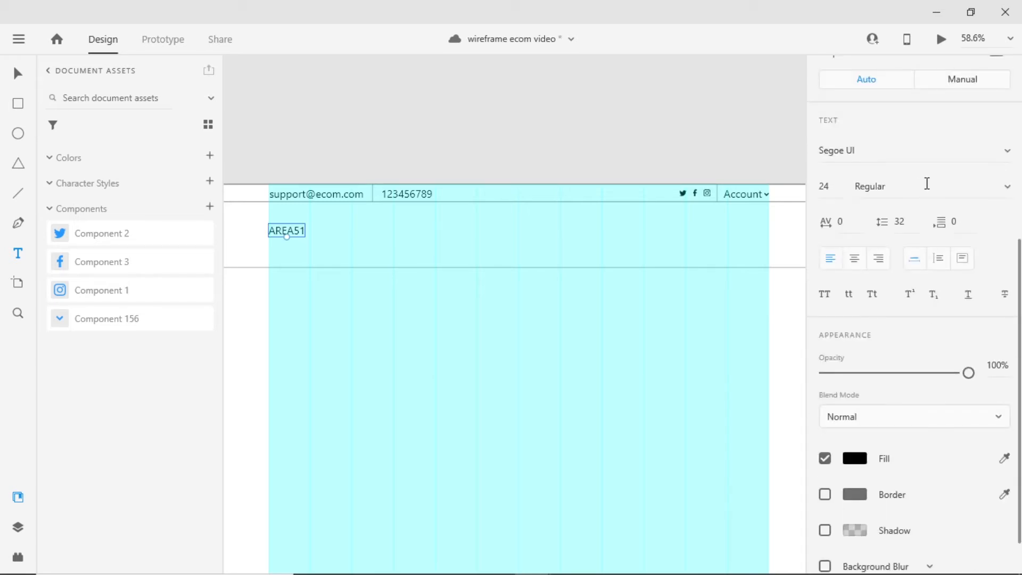
left_click(1007, 187)
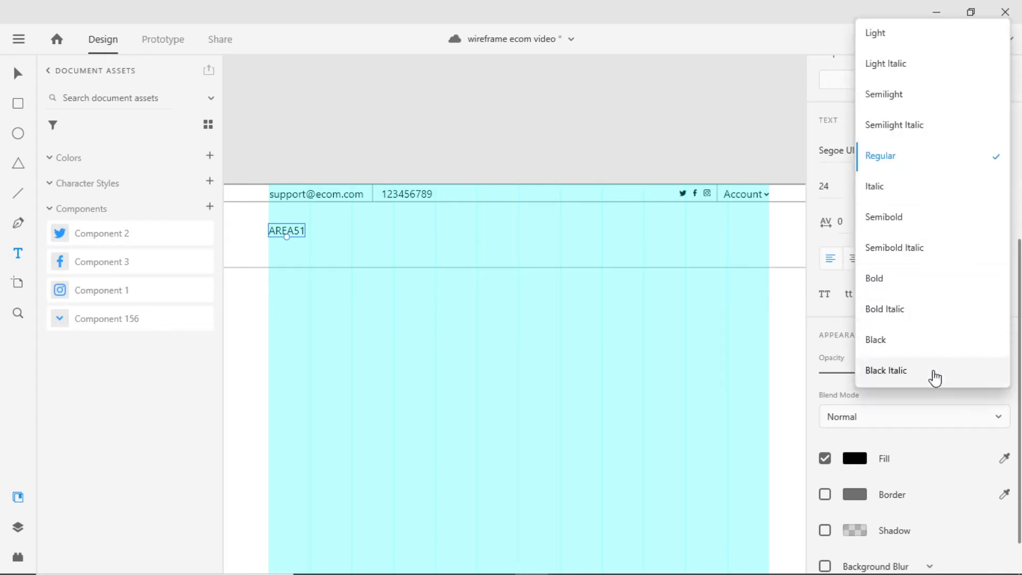
left_click(917, 286)
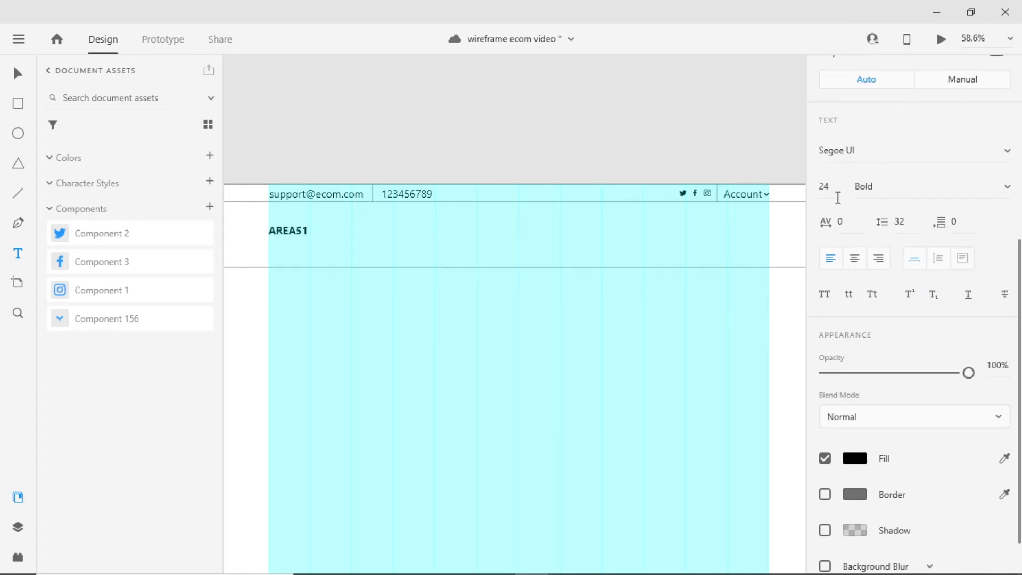
left_click(828, 184)
type("48")
key("Return")
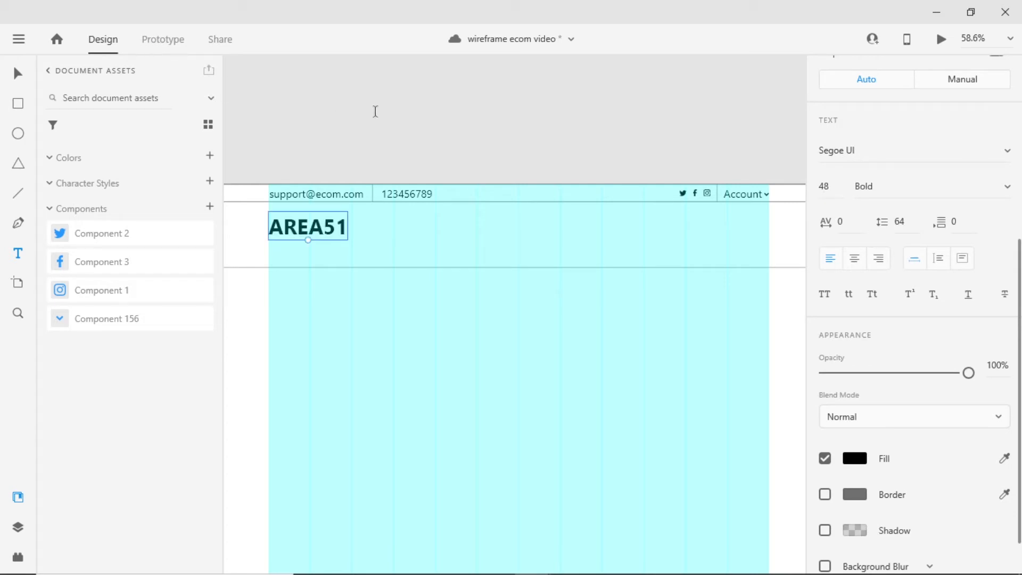
key("Escape")
left_click(394, 254)
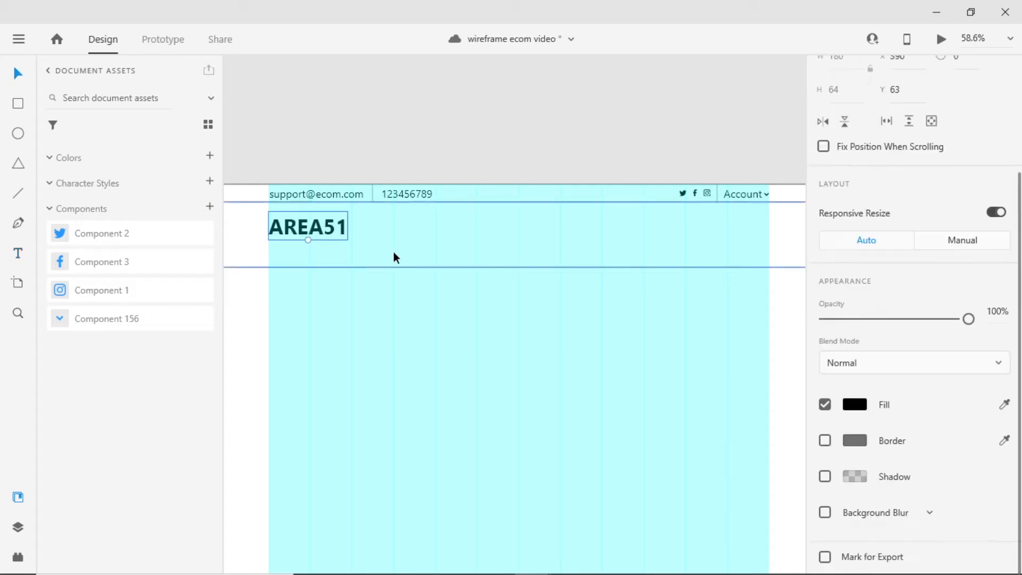
scroll(874, 155, "up", 5)
- Following the sketch, draw a 570 × 50 search box rectangle beside the logo and centre it within the header section
scroll(455, 246, "down", 5)
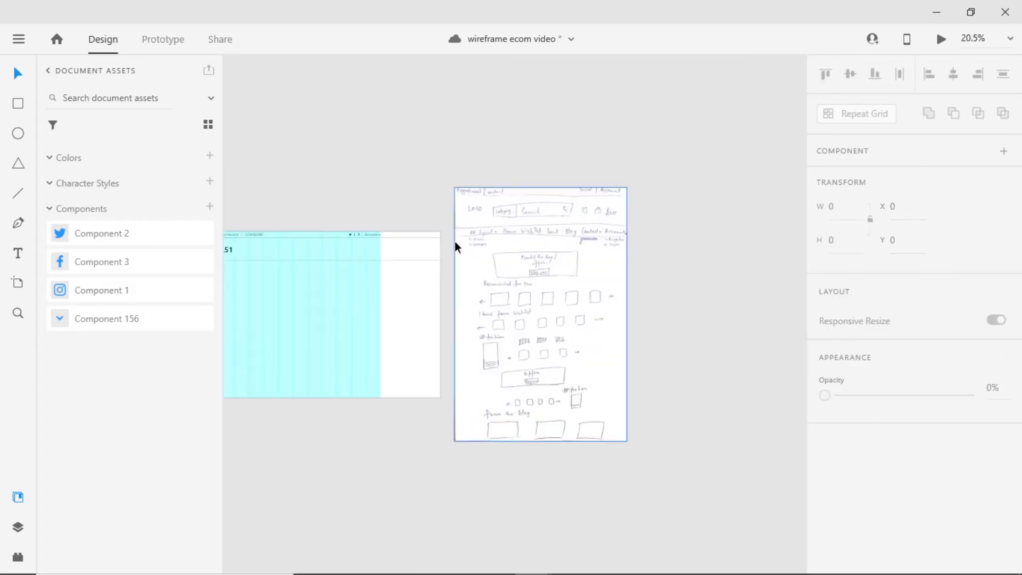
scroll(455, 246, "up", 2)
left_click_drag(393, 285, 527, 279)
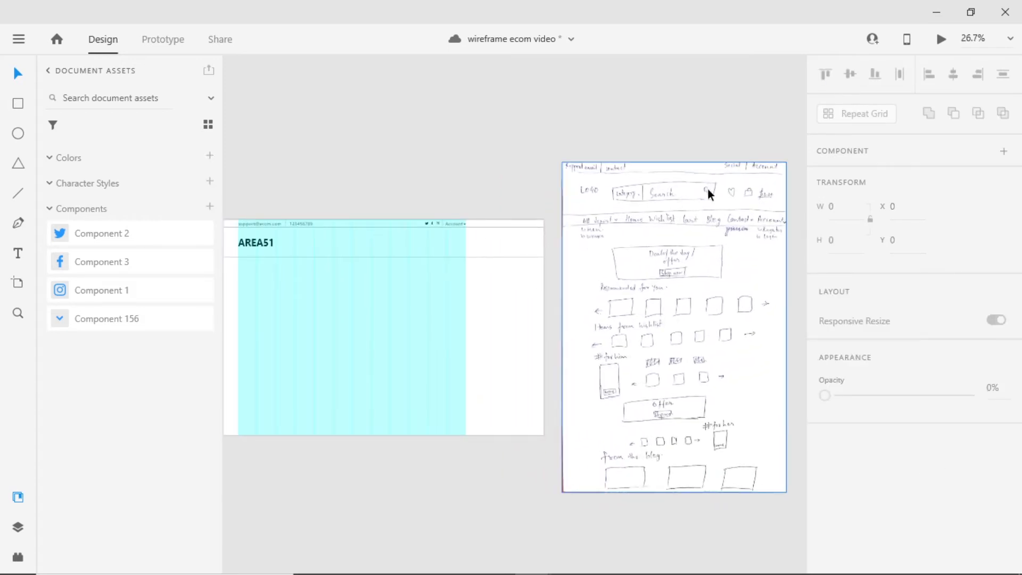
scroll(248, 218, "up", 6)
left_click(18, 104)
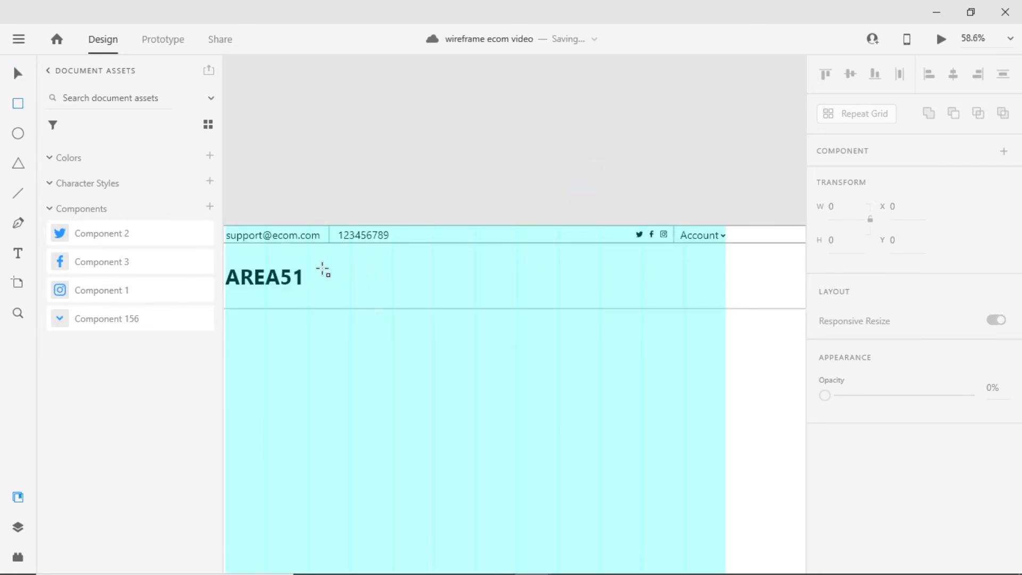
left_click_drag(322, 269, 600, 292)
key("v")
left_click(724, 279)
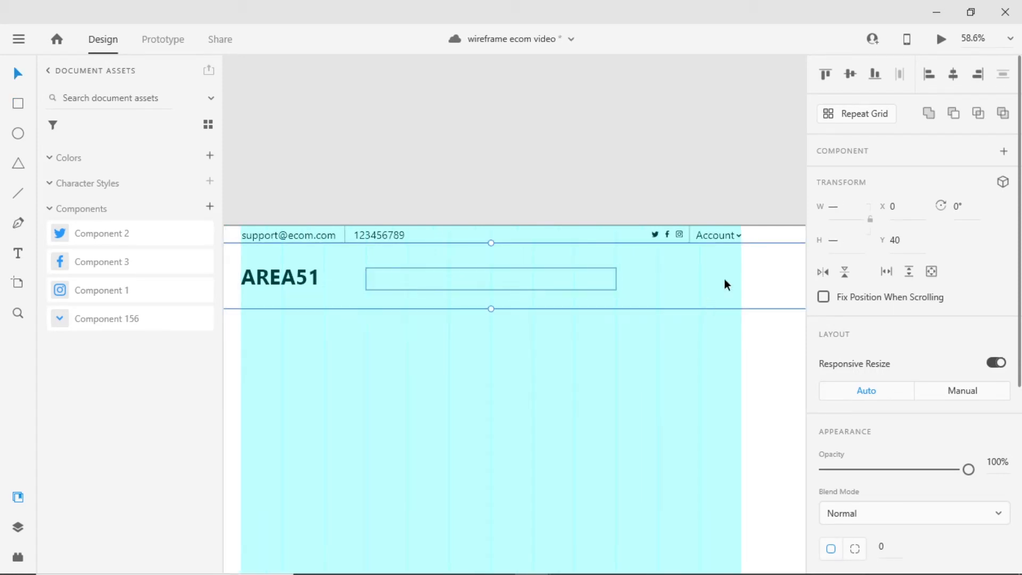
- Lock the search box rectangle so that it cannot be moved
left_click(511, 282)
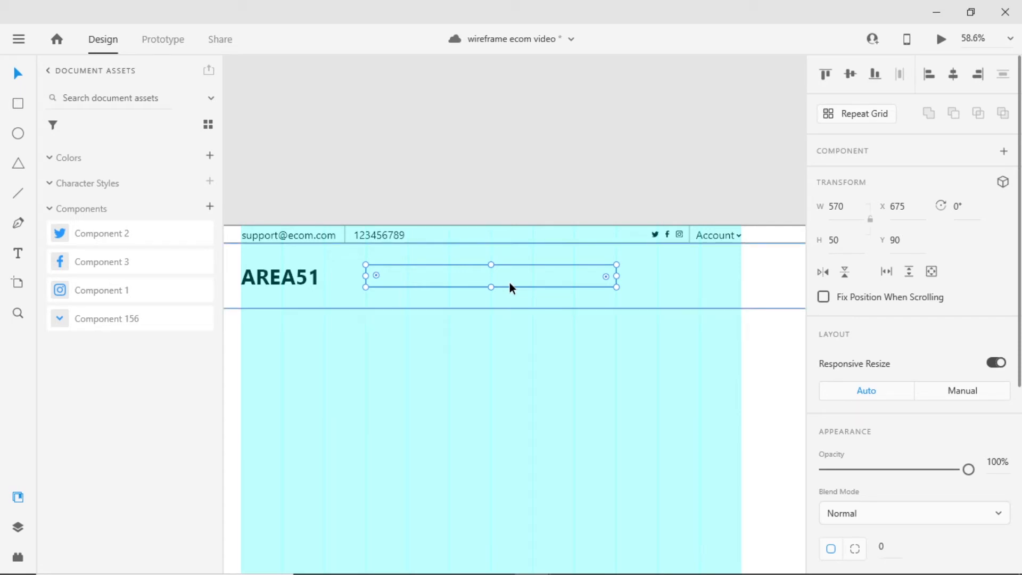
key("ctrl+l")
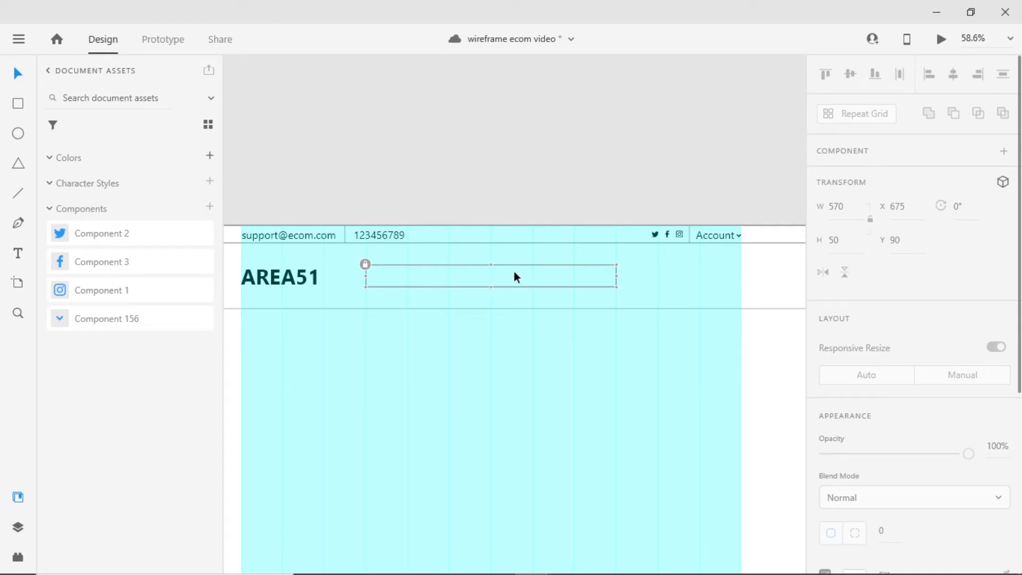
left_click(546, 136)
left_click(456, 283)
left_click(458, 276)
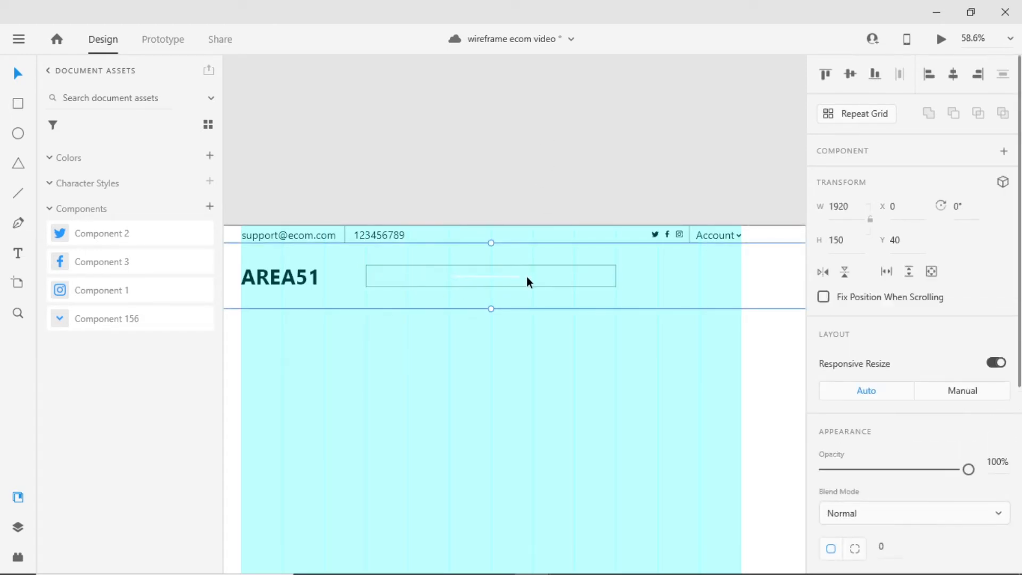
left_click(529, 156)
left_click(474, 272)
key("Escape")
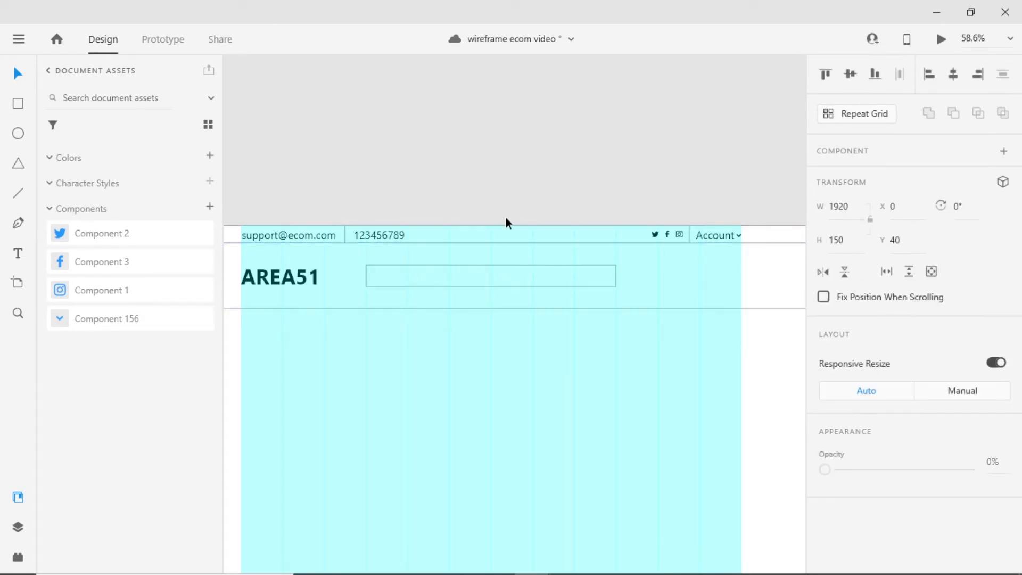
key("Escape")
- Add the text "All" in Regular, size 24, inside the search box, vertically centred and 20 px from the box's left edge
left_click(23, 257)
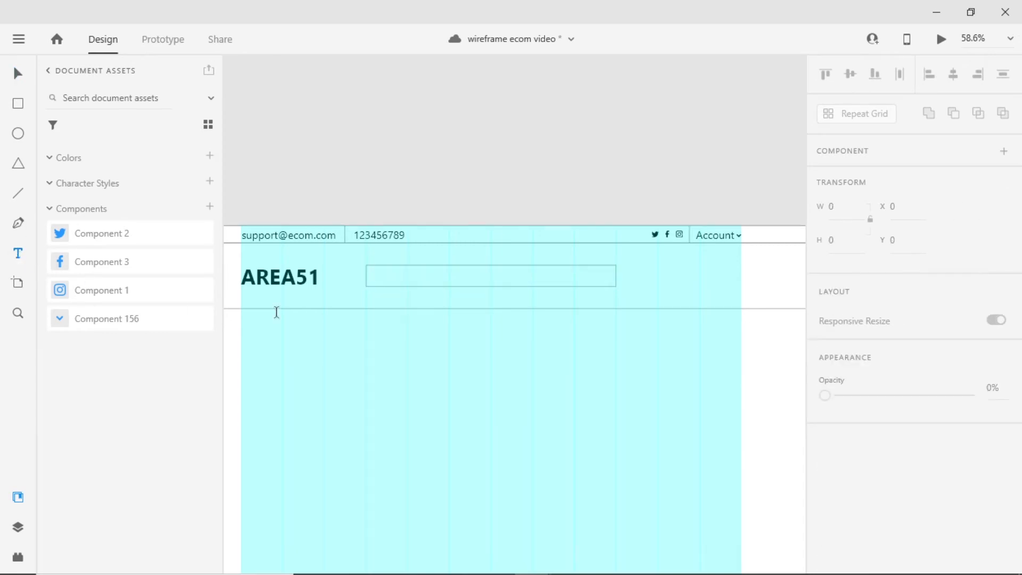
left_click(375, 276)
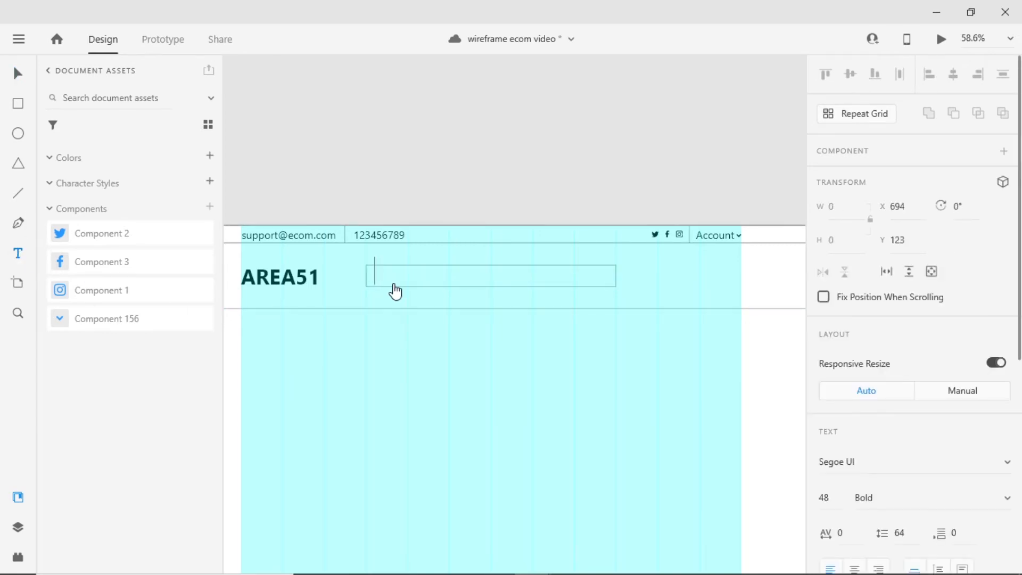
type("All")
key("ctrl+a")
scroll(838, 352, "down", 3)
left_click(828, 343)
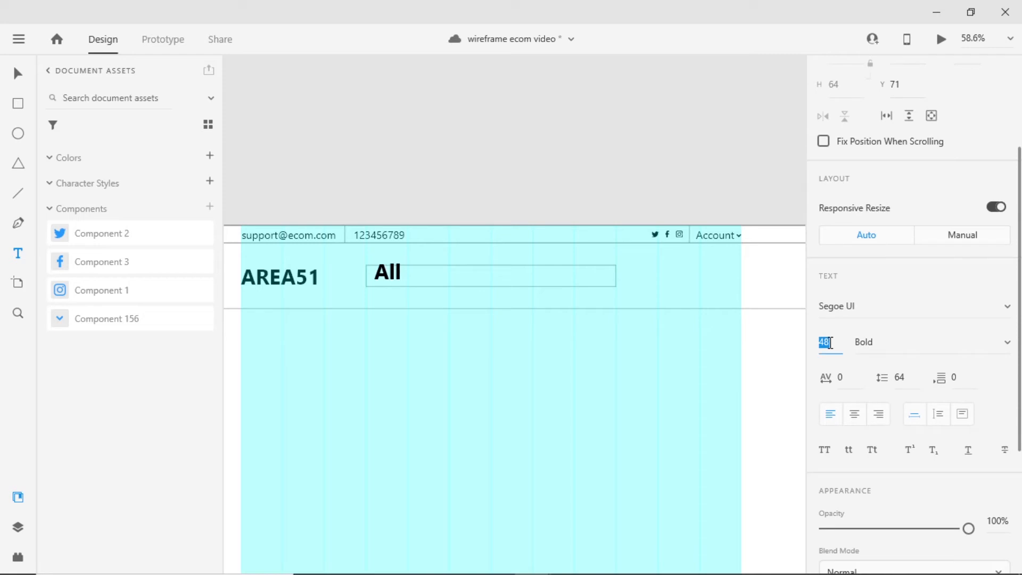
type("24")
key("Return")
key("Escape")
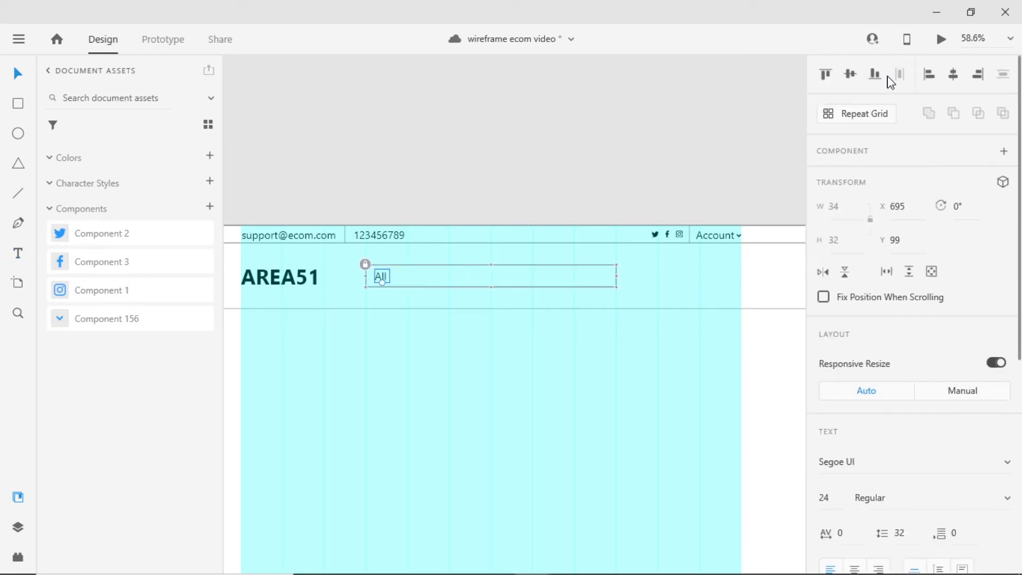
left_click(851, 74)
key("ctrl+z")
key("Escape")
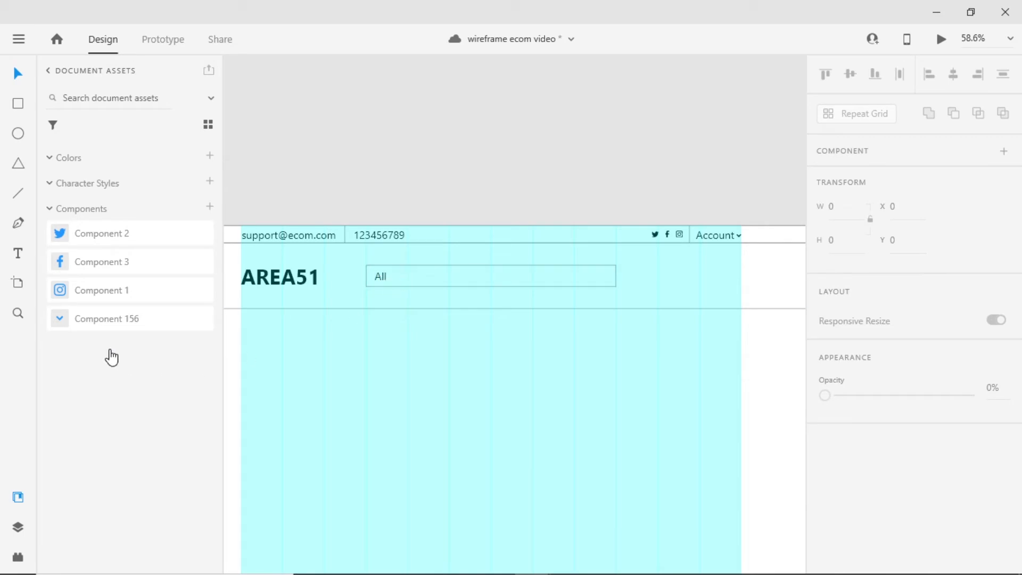
- Open the dropdown arrow's main component and set its fill to black (#000000)
left_click_drag(75, 324, 738, 235)
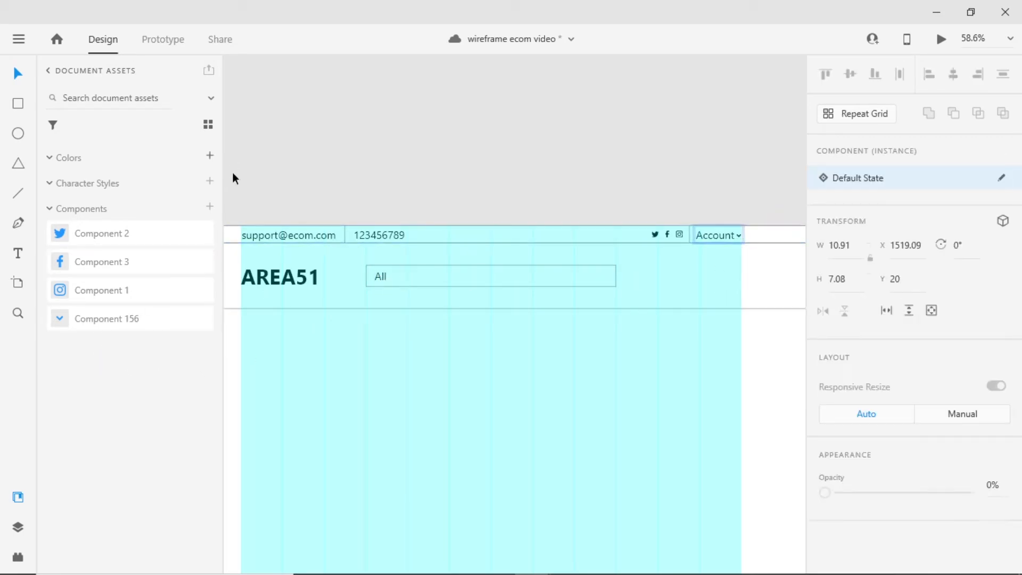
left_click(80, 320)
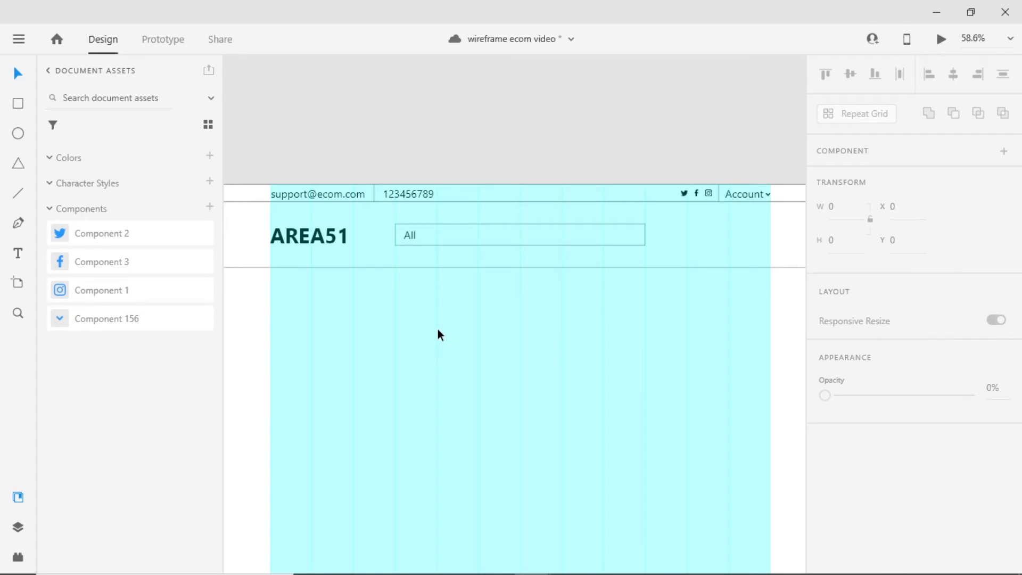
right_click(103, 321)
left_click(121, 325)
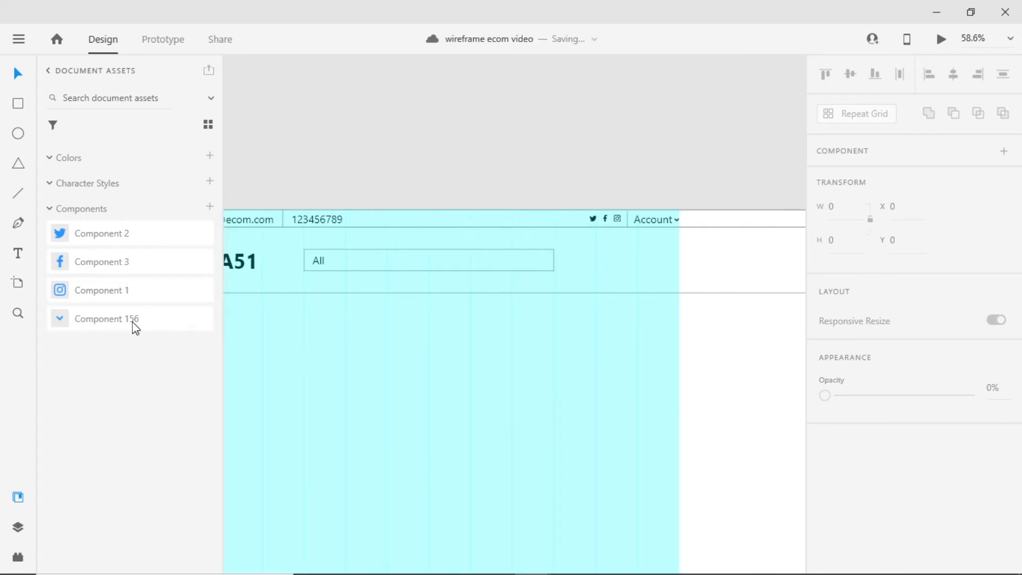
scroll(525, 312, "up", 8)
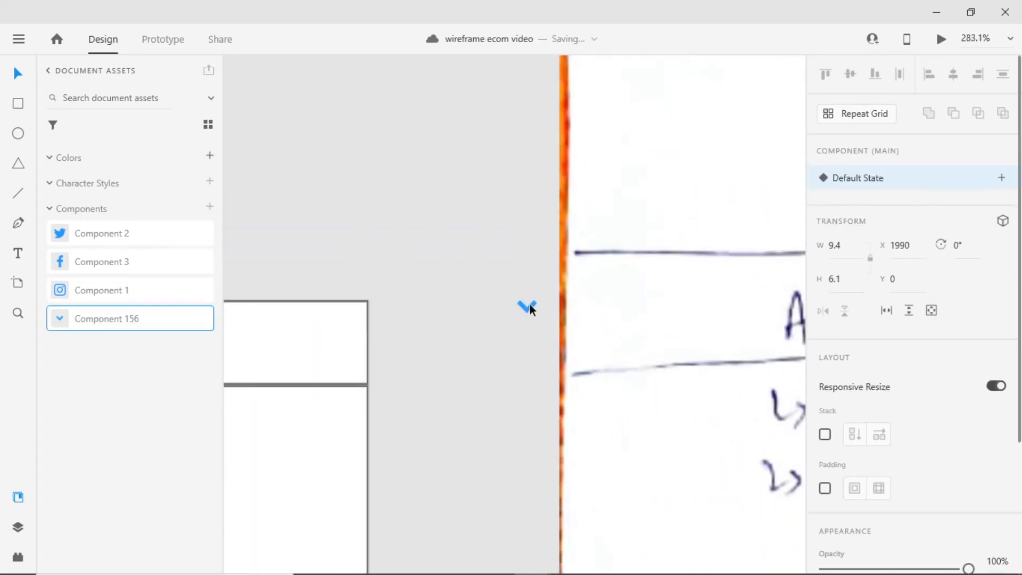
left_click(855, 477)
left_click(667, 548)
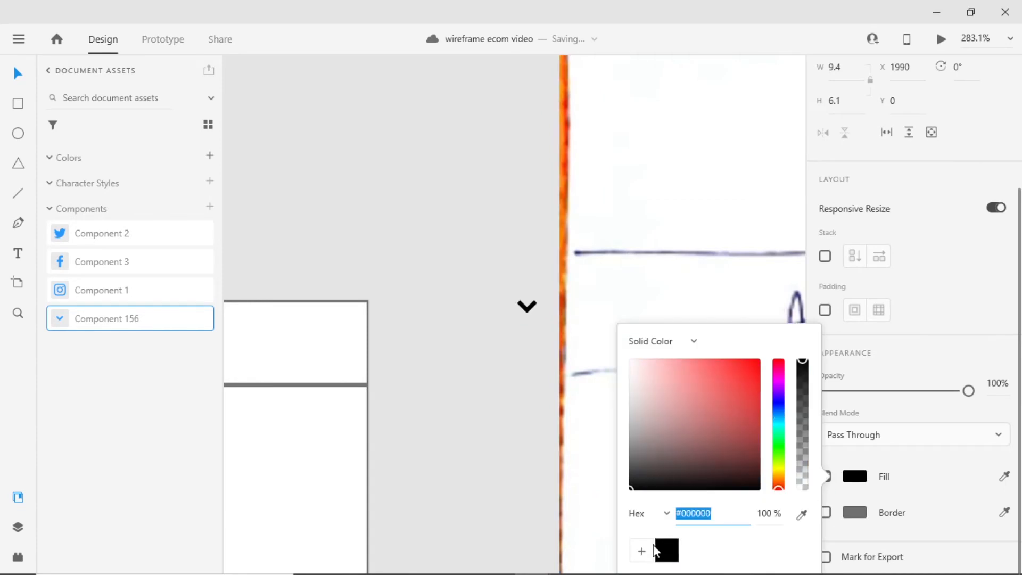
left_click(468, 379)
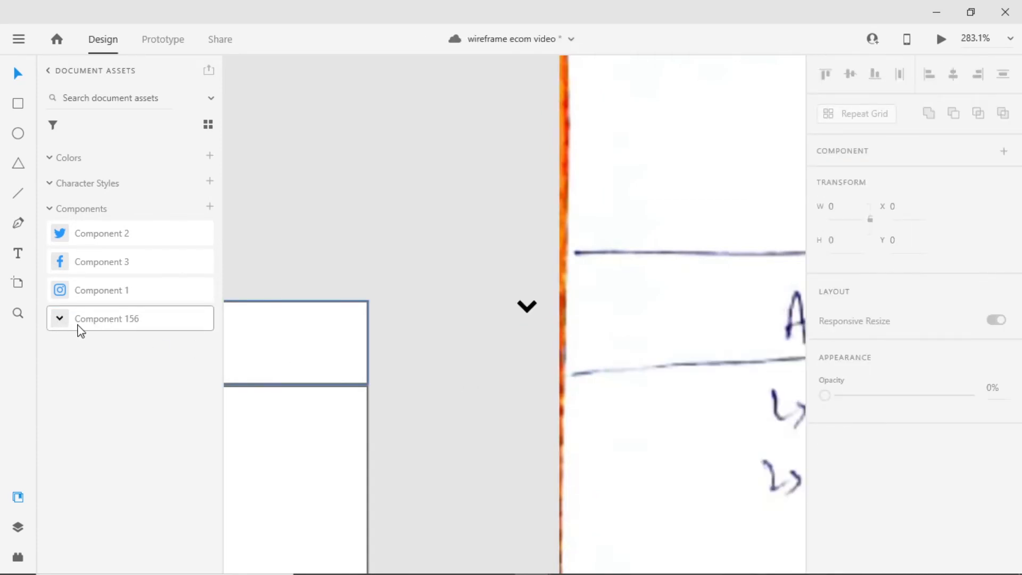
- Set the Instagram icon's main component fill to black and delete that main component from the canvas
right_click(83, 292)
left_click(129, 302)
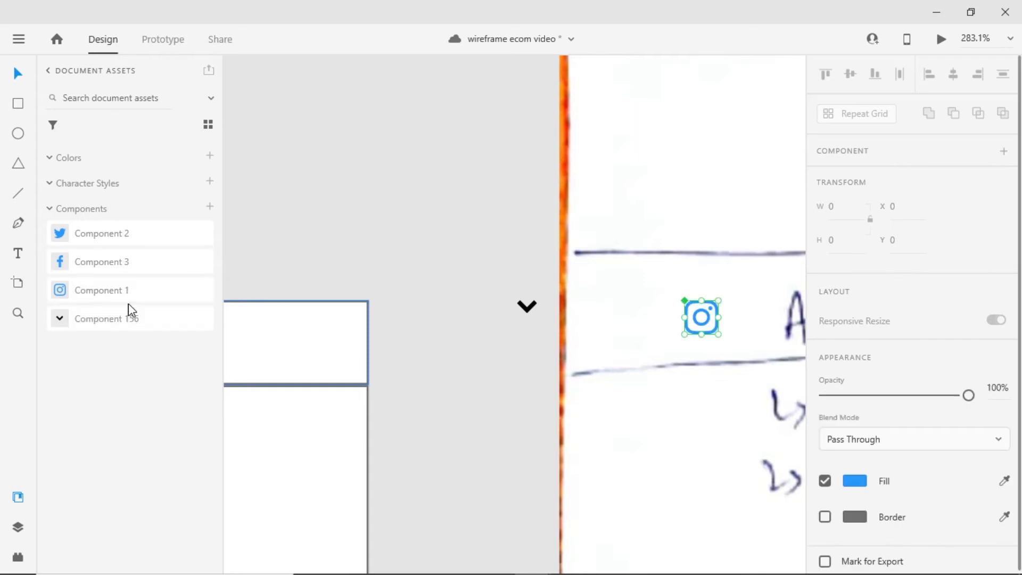
key("Escape")
left_click(702, 320)
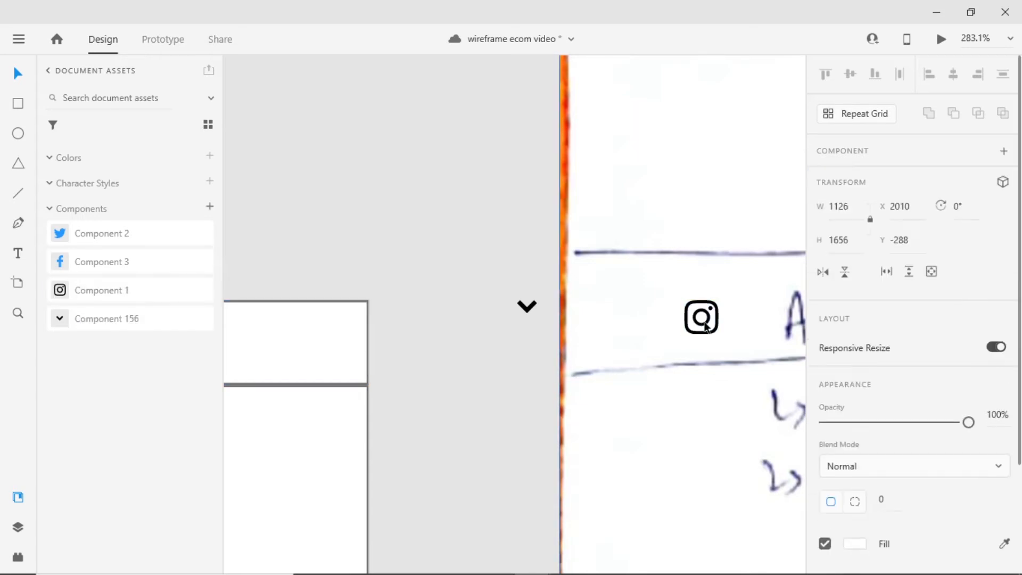
key("Delete")
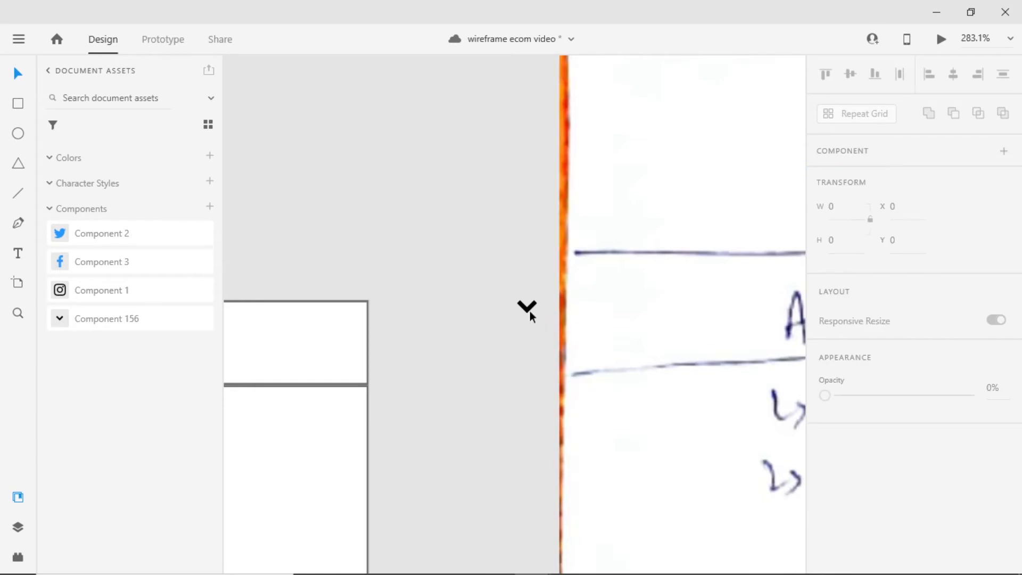
- Place the dropdown arrow component inside the search box, directly after the "All" text
scroll(363, 347, "down", 5)
left_click_drag(119, 326, 430, 330)
scroll(424, 334, "up", 5)
left_click(426, 333)
key("ctrl+a")
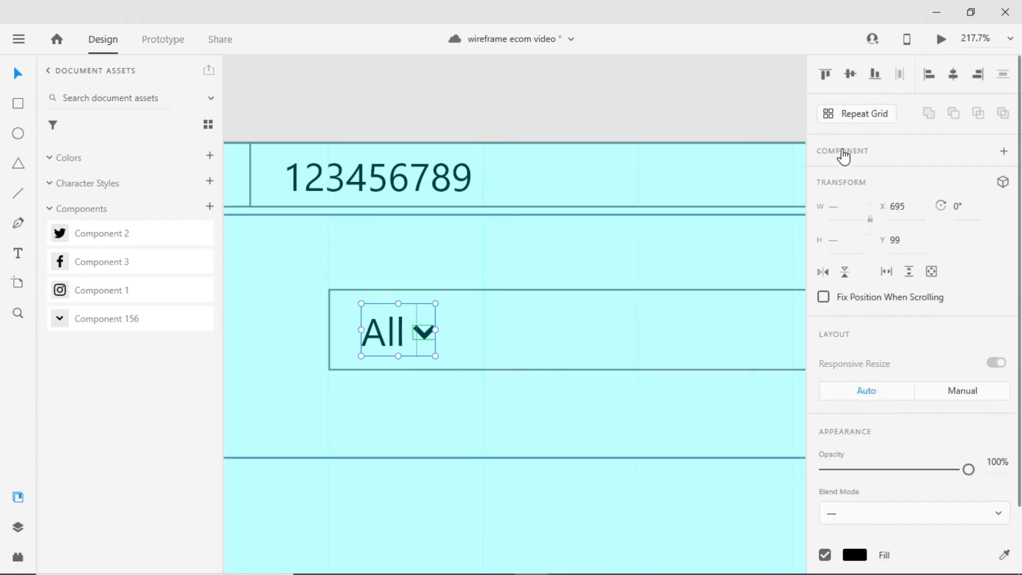
left_click(463, 123)
- Draw a vertical divider line at X 770 after the dropdown arrow, spanning the search box's full 50 px height
scroll(335, 131, "down", 5)
left_click(18, 194)
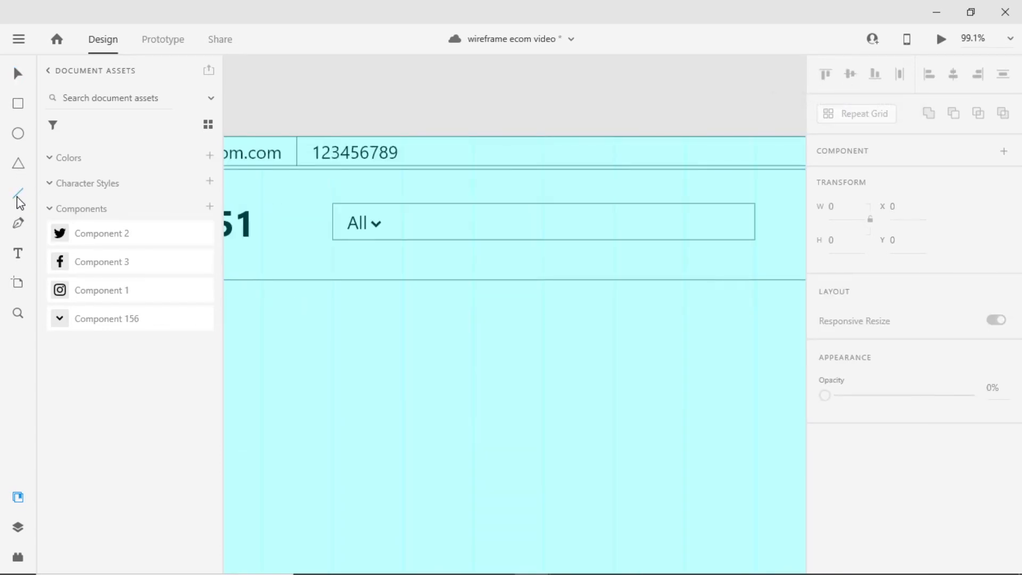
left_click_drag(402, 206, 403, 225)
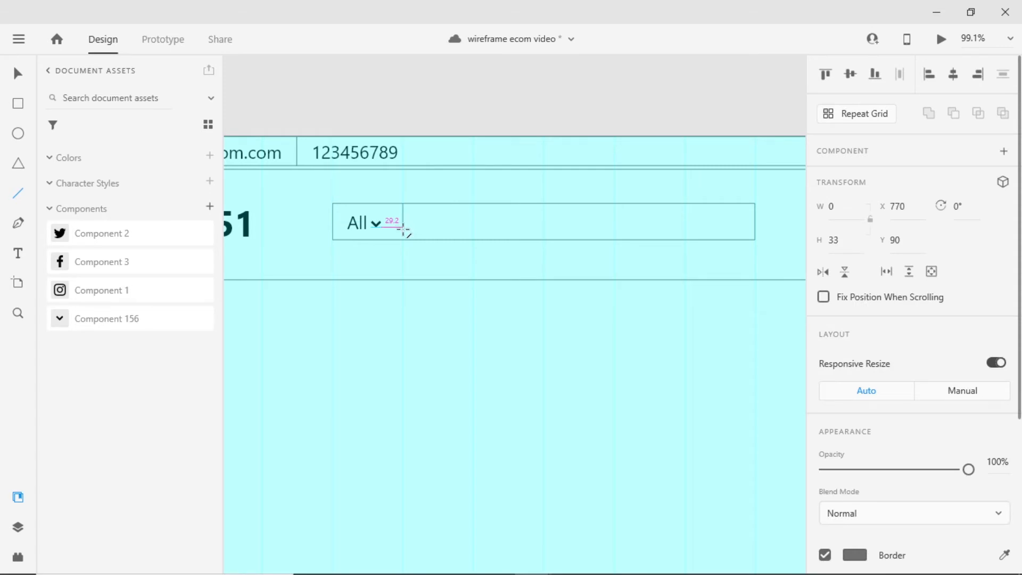
left_click_drag(404, 230, 403, 241)
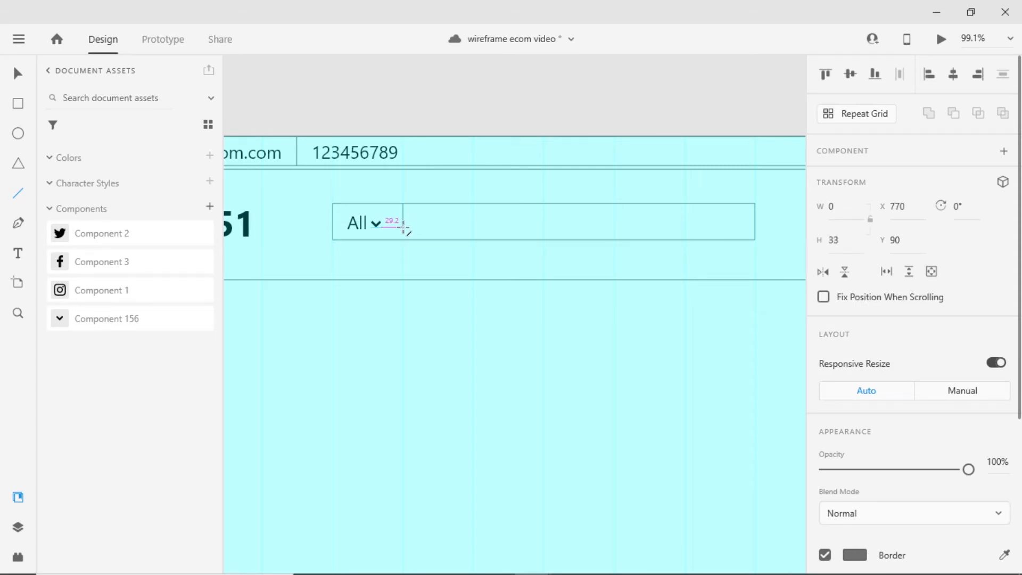
left_click_drag(400, 228, 403, 241)
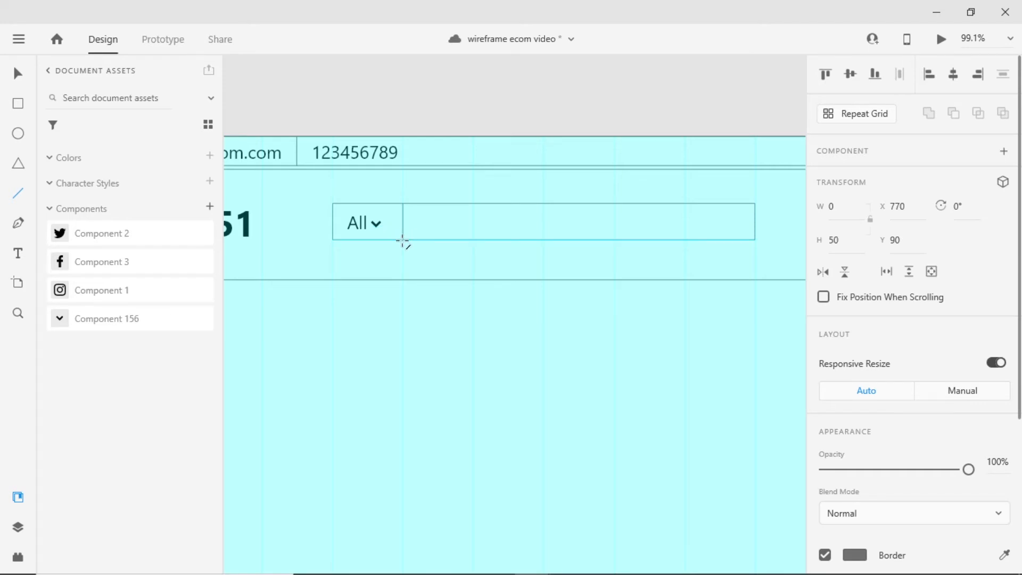
key("Escape")
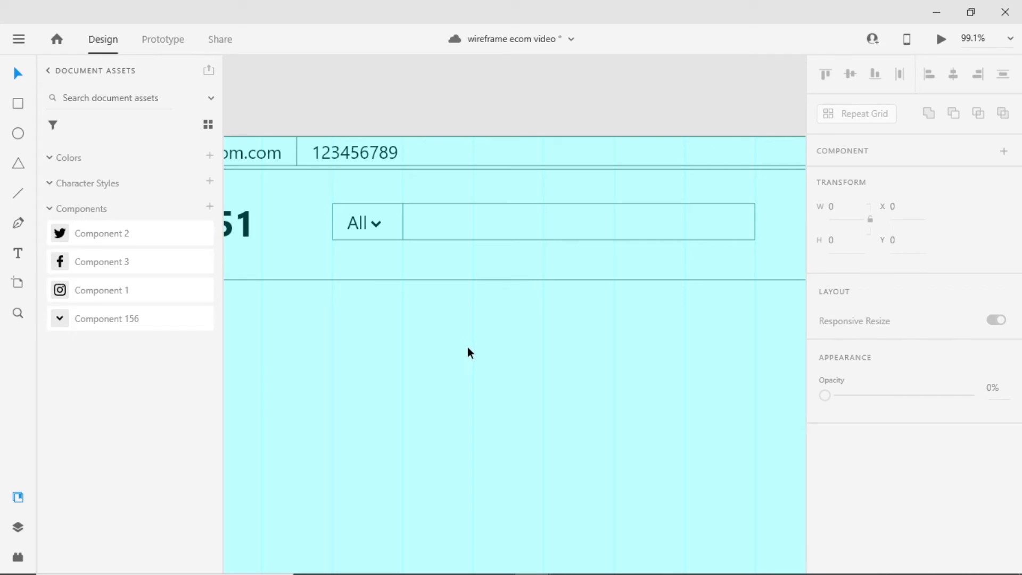
- Make the artboard's layout grid column color lighter and more transparent, and toggle the grid off and back on
scroll(468, 346, "down", 5)
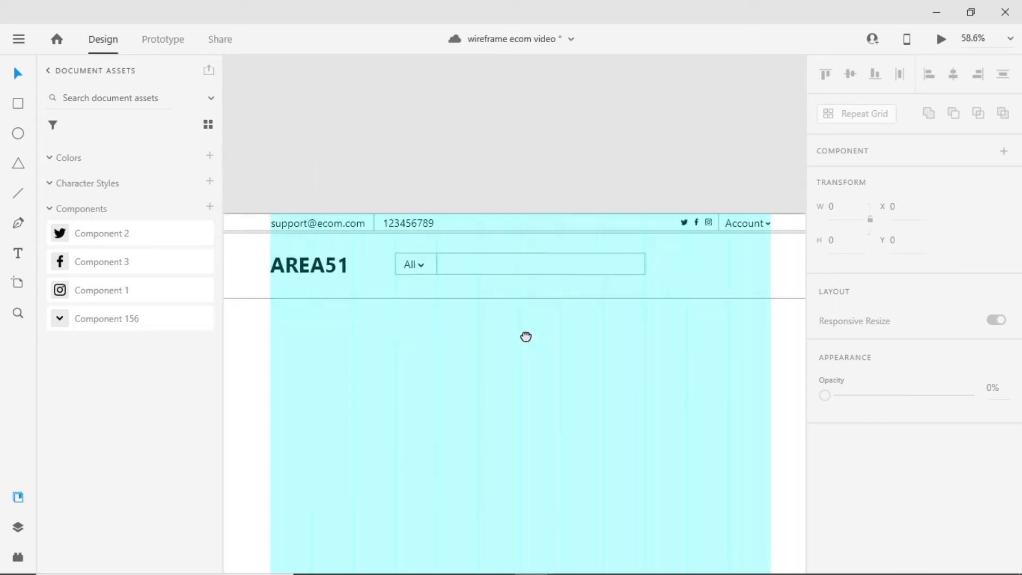
left_click_drag(526, 336, 414, 230)
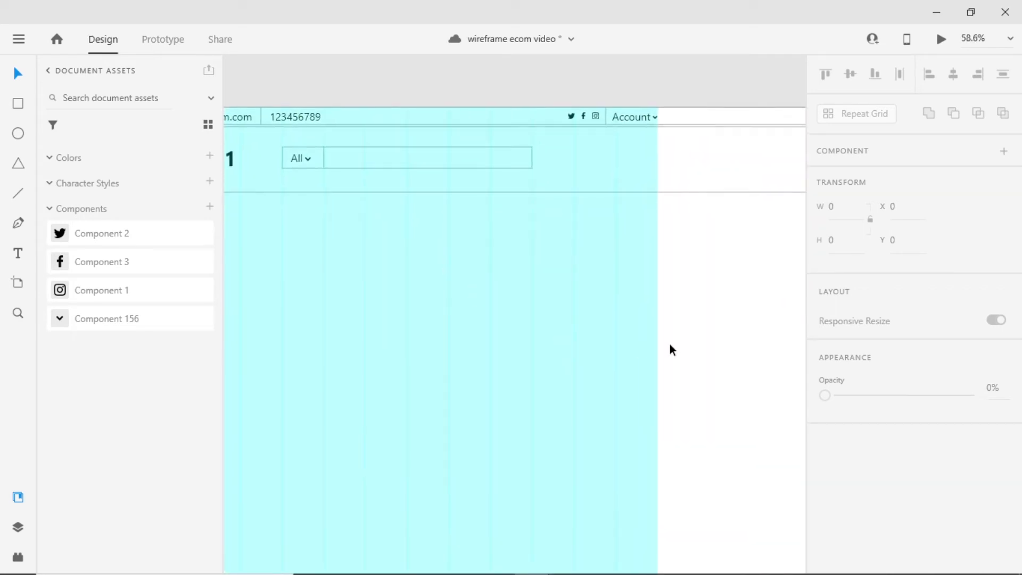
left_click(679, 347)
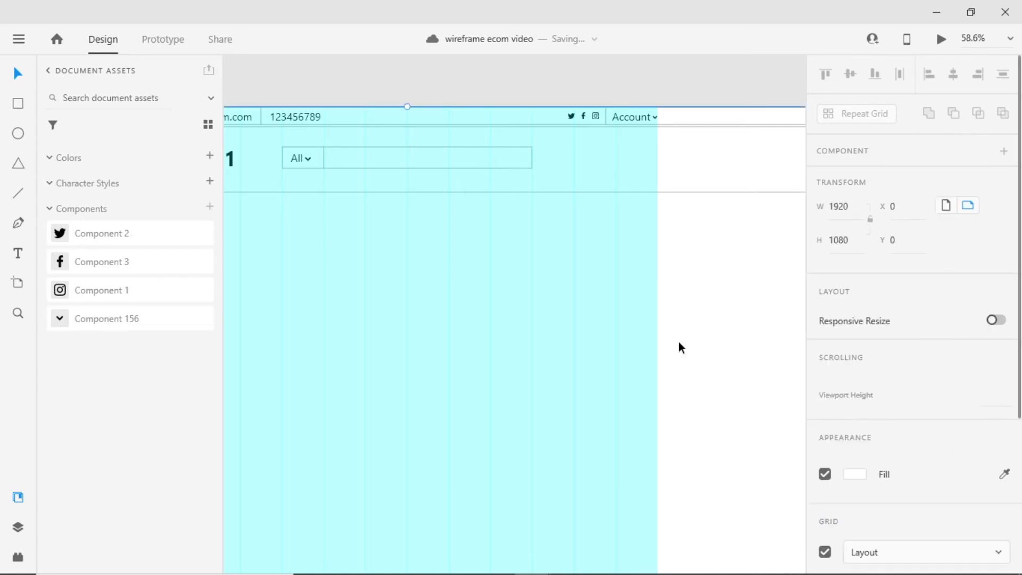
scroll(941, 438, "down", 5)
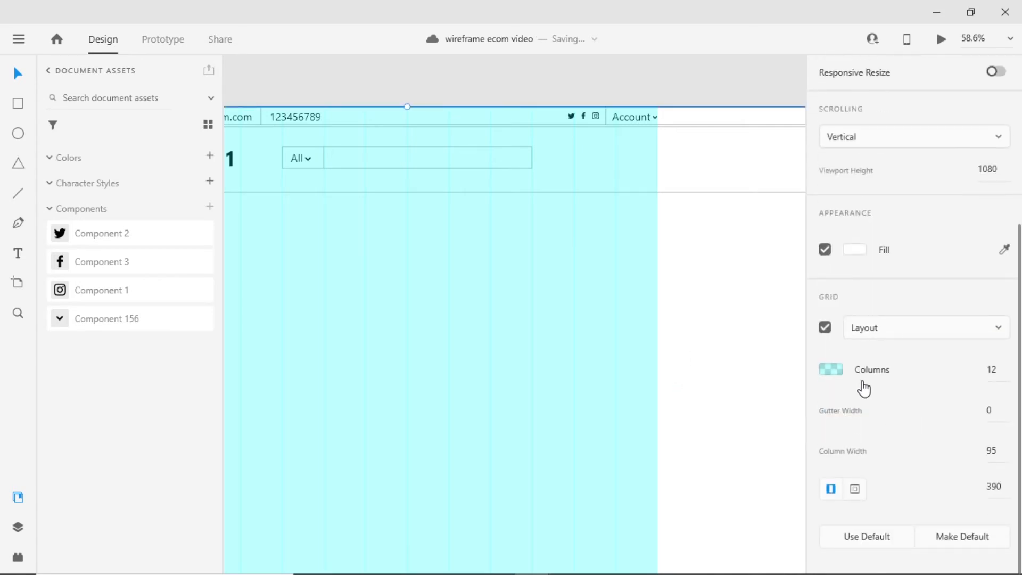
left_click(834, 375)
left_click_drag(775, 368, 779, 388)
left_click(678, 88)
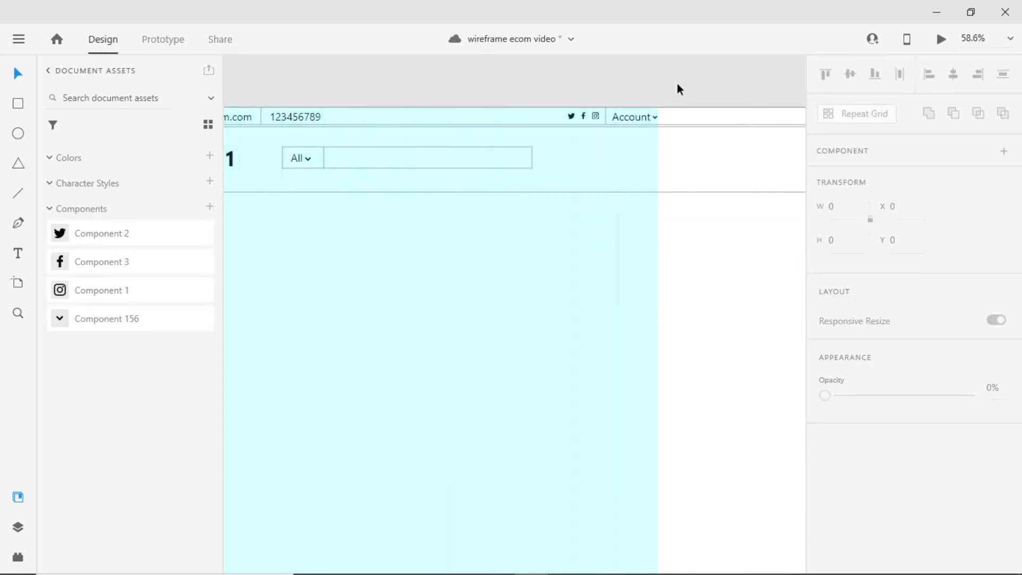
key("ctrl+shift+apostrophe")
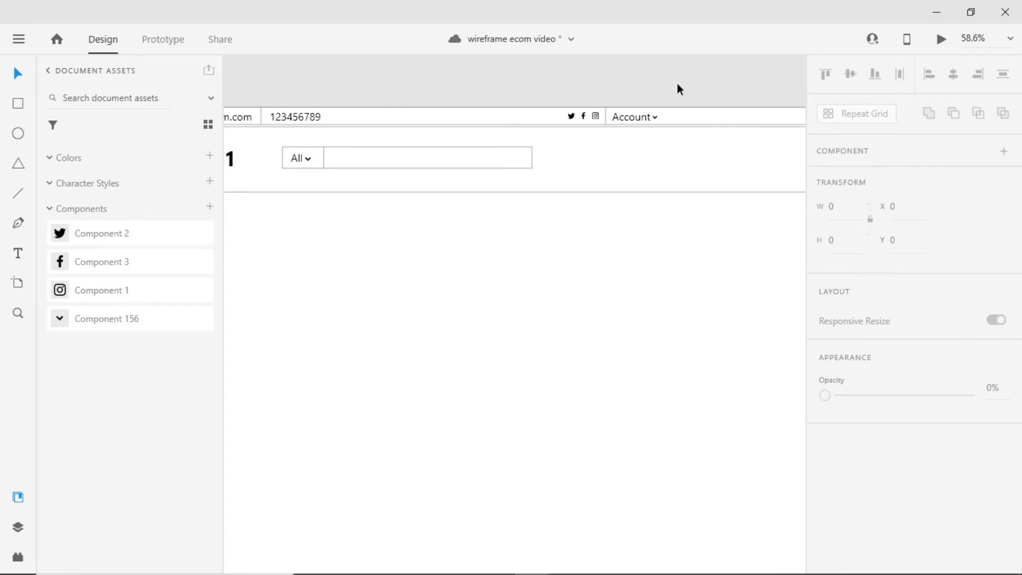
key("ctrl+shift+apostrophe")
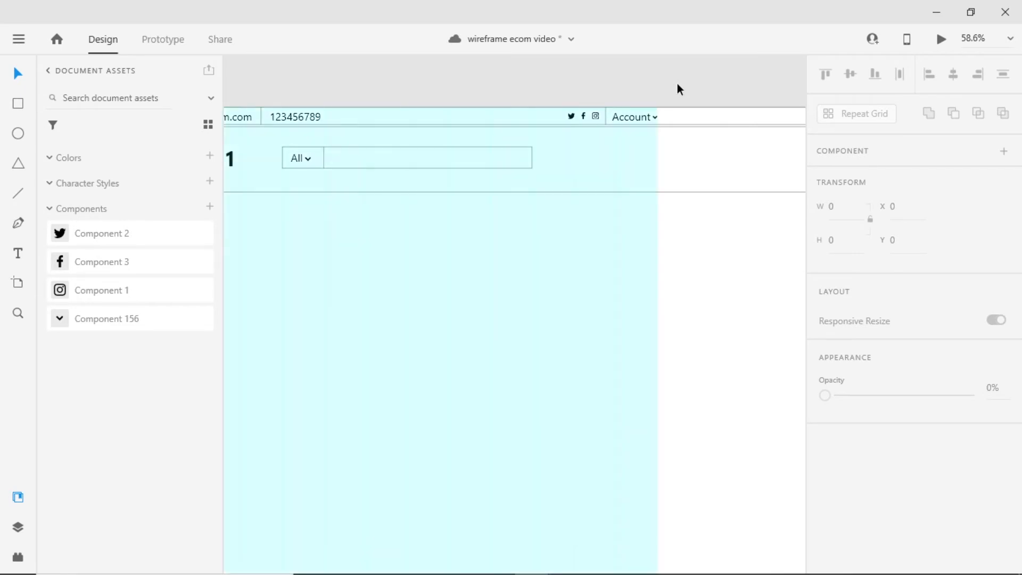
- Add the text "Search all" inside the search box, just after the divider line
key("ctrl+0")
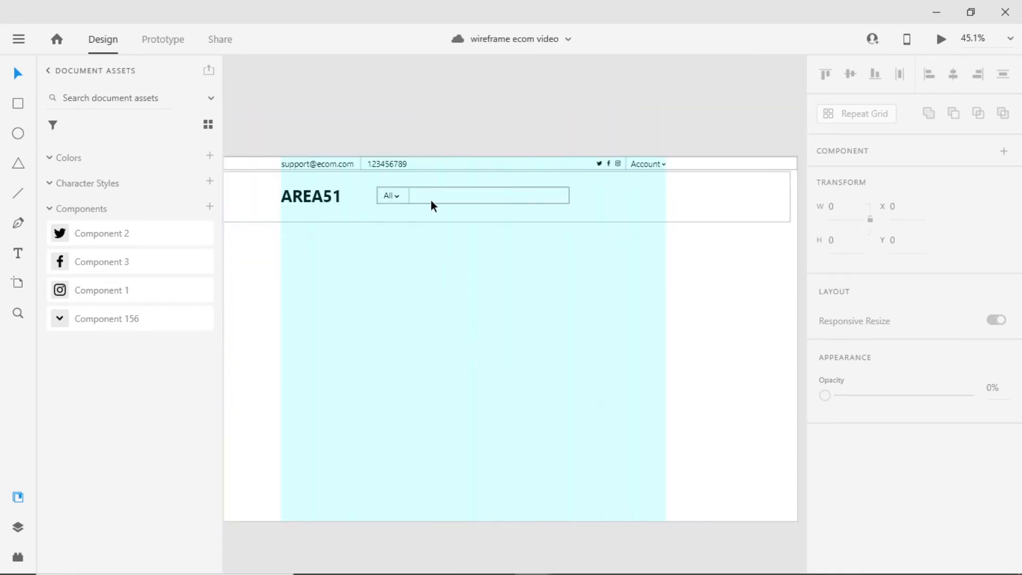
scroll(430, 201, "up", 5)
scroll(632, 183, "down", 8)
left_click_drag(632, 182, 410, 212)
scroll(434, 198, "up", 3)
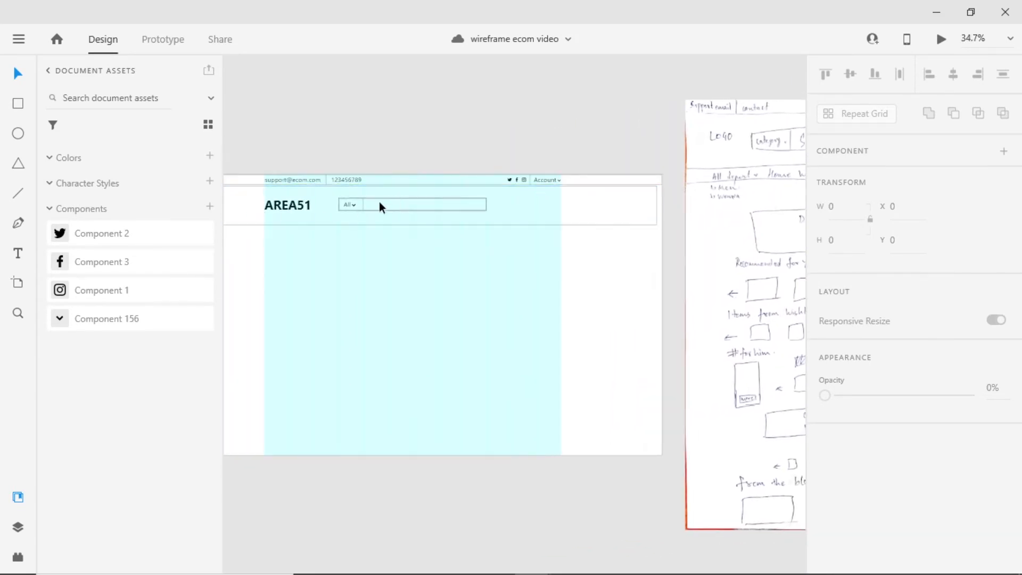
scroll(373, 208, "up", 3)
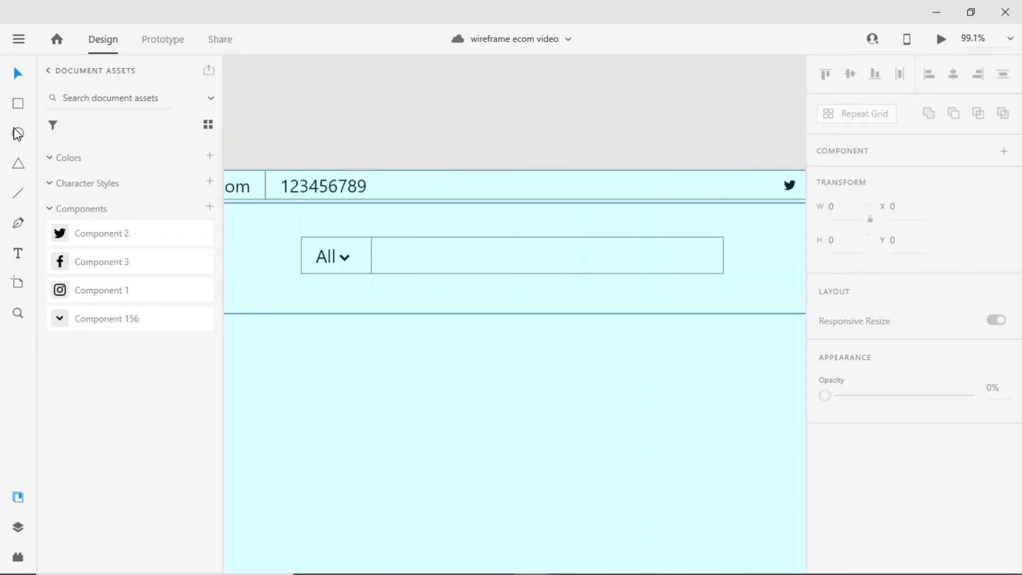
left_click(18, 253)
left_click(393, 254)
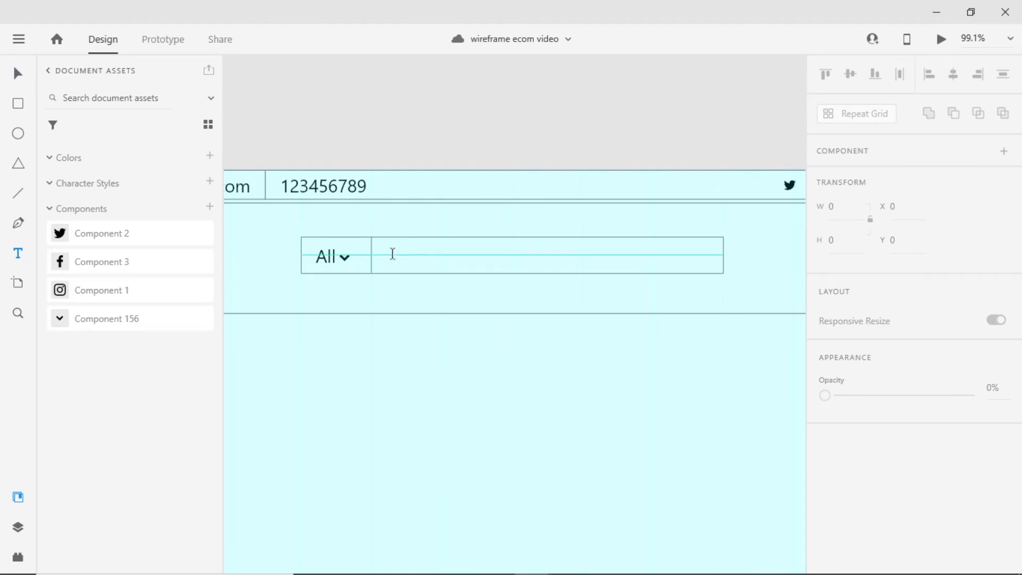
type("Search all")
key("Escape")
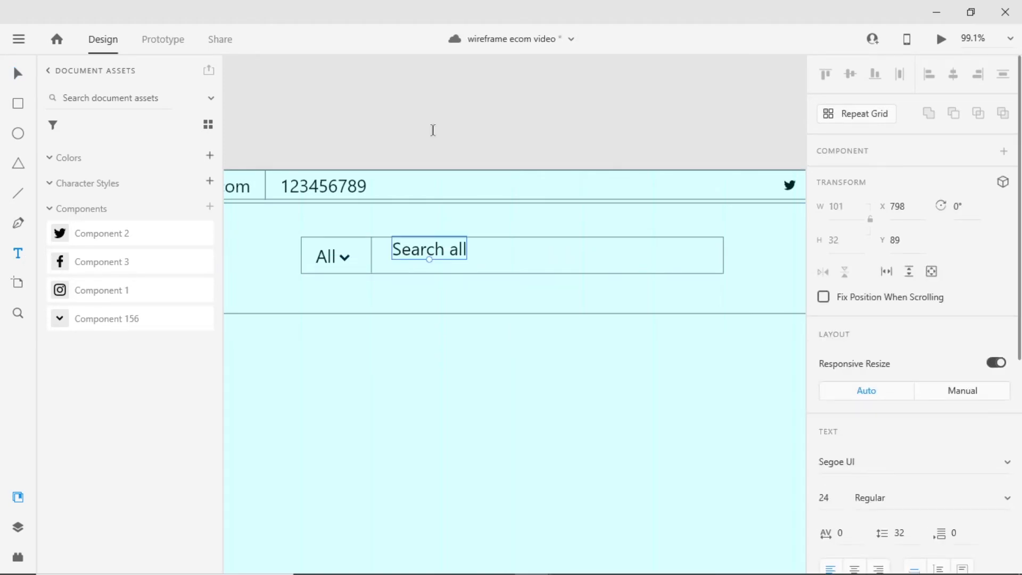
- Position the "Search all" text inside the search box, just after the divider and level with "All", at Y 99
left_click_drag(426, 256, 407, 256)
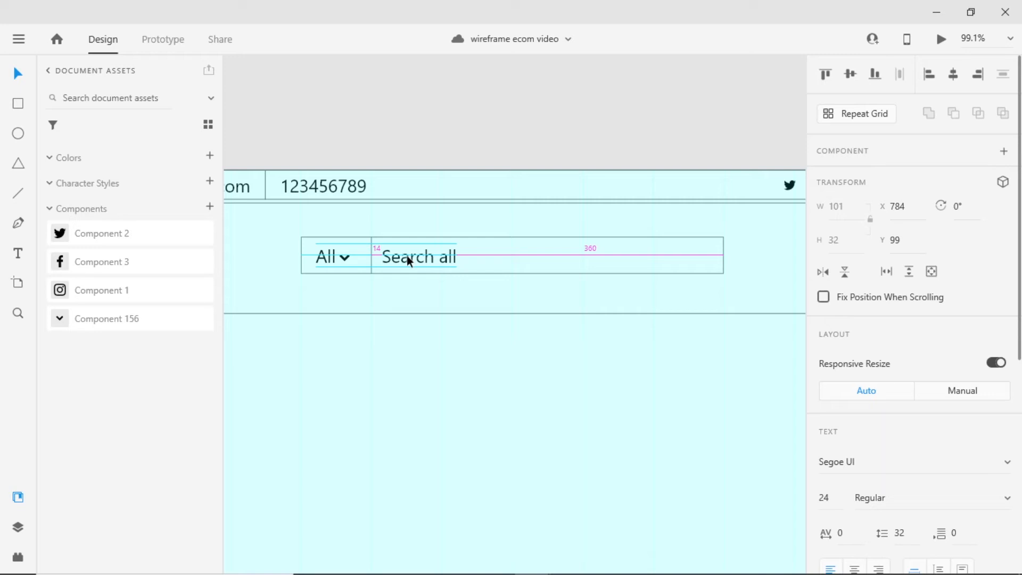
left_click_drag(407, 256, 406, 256)
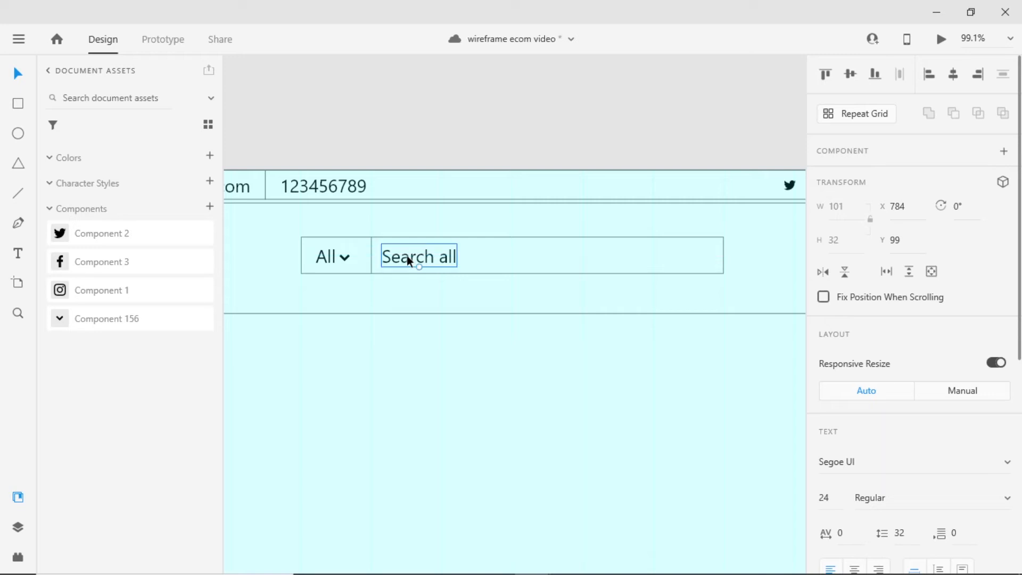
key("Right")
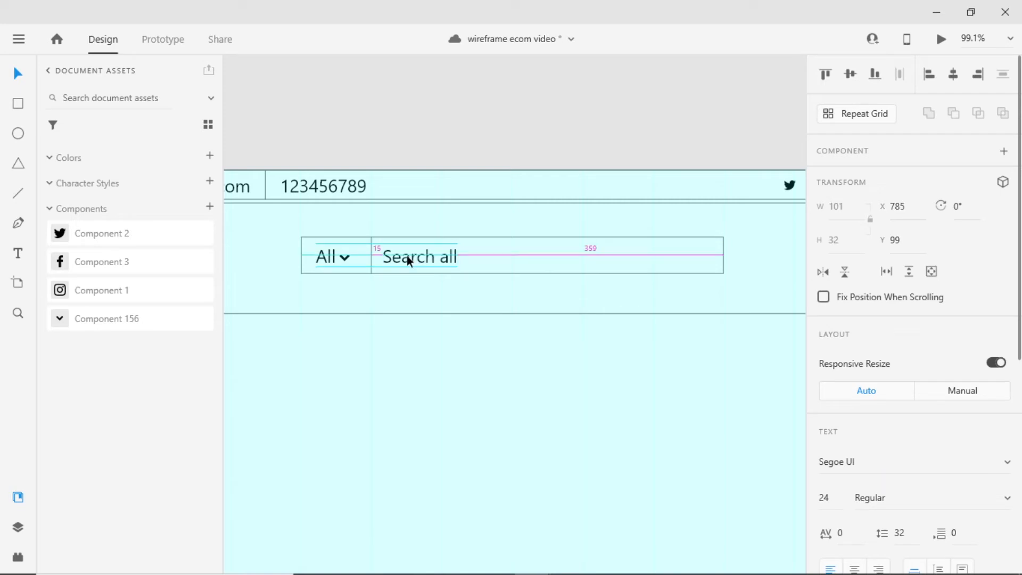
key("Right")
key("Right")
key("Right")
key("Right")
key("Right")
key("Right")
key("Escape")
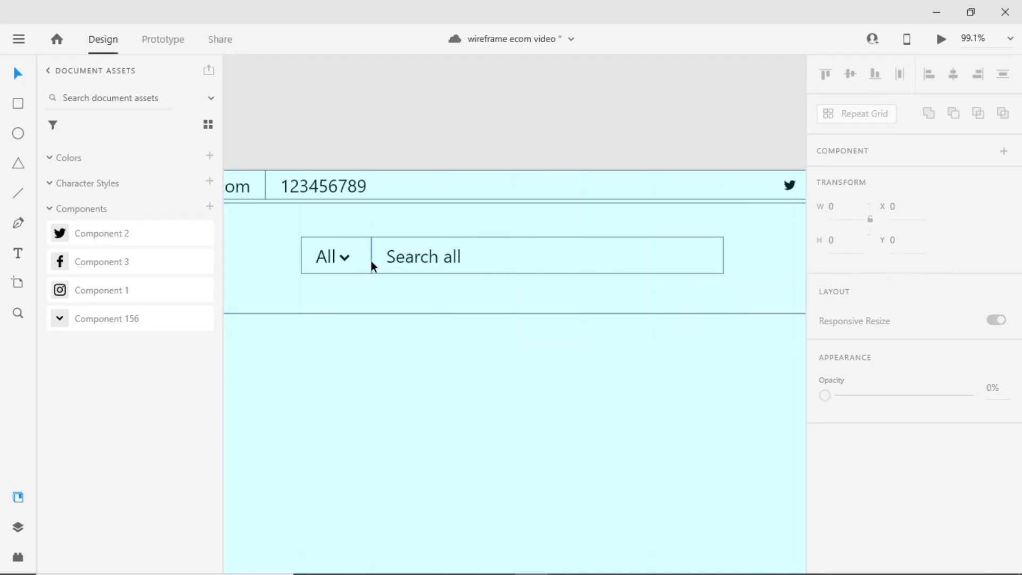
- Duplicate the vertical divider toward the far end of the search box to form a cell for the search icon
left_click_drag(372, 261, 650, 260)
left_click(676, 258)
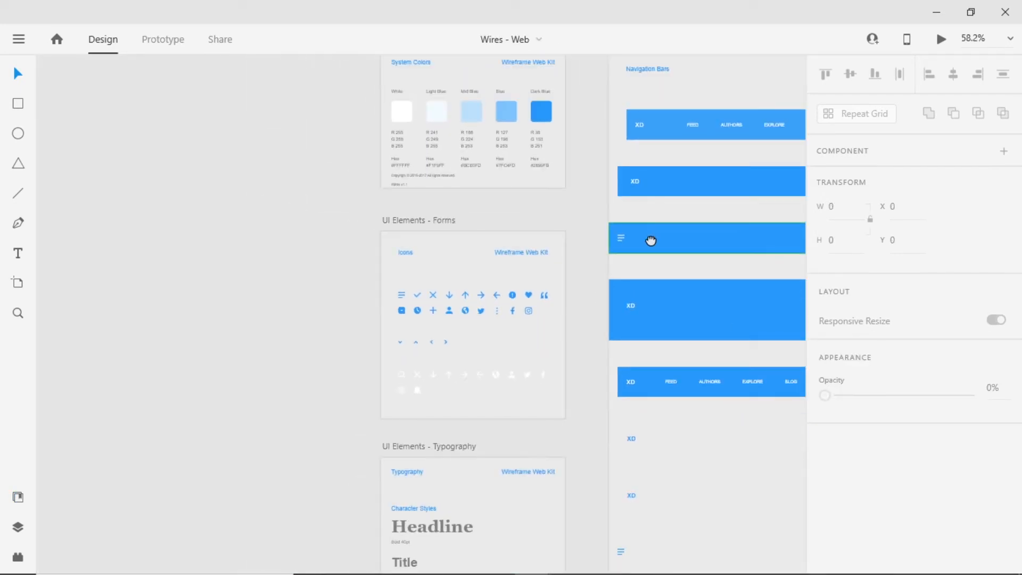
- Copy the magnifier icon from the first navigation bar in the Wires - Web kit and paste it into the wireframe
left_click_drag(651, 241, 267, 287)
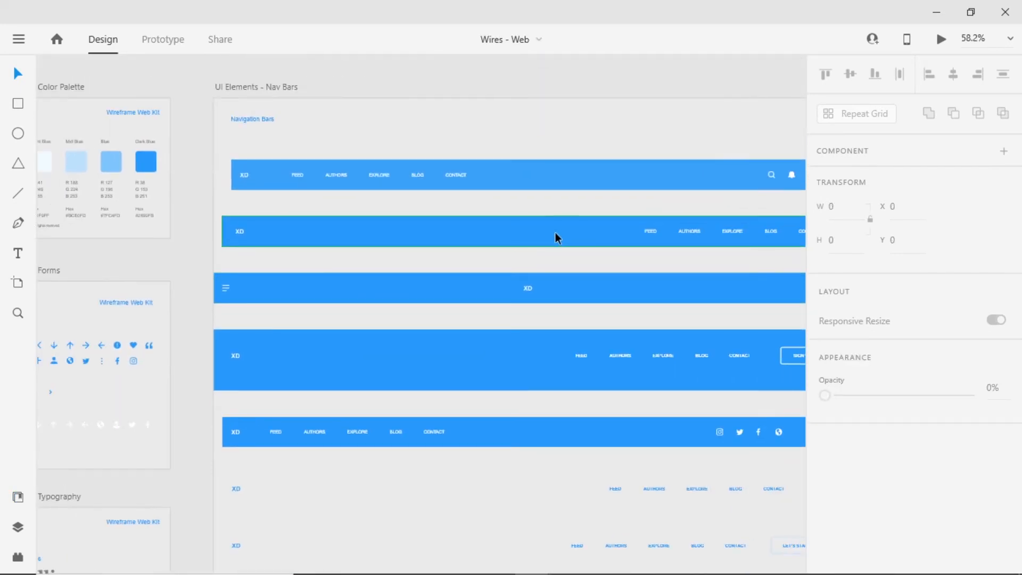
left_click_drag(557, 233, 450, 239)
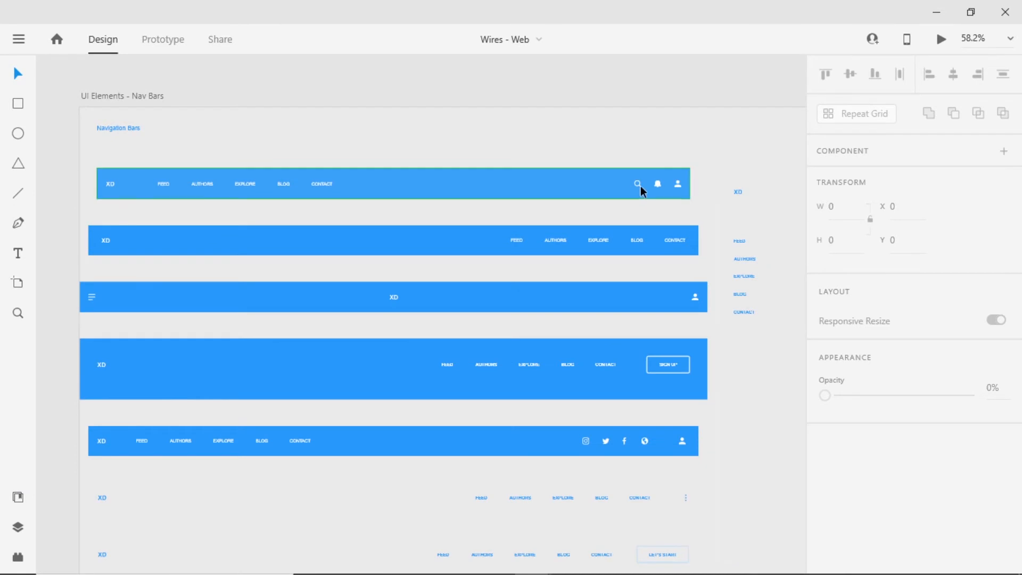
scroll(640, 186, "up", 5)
double_click(637, 180)
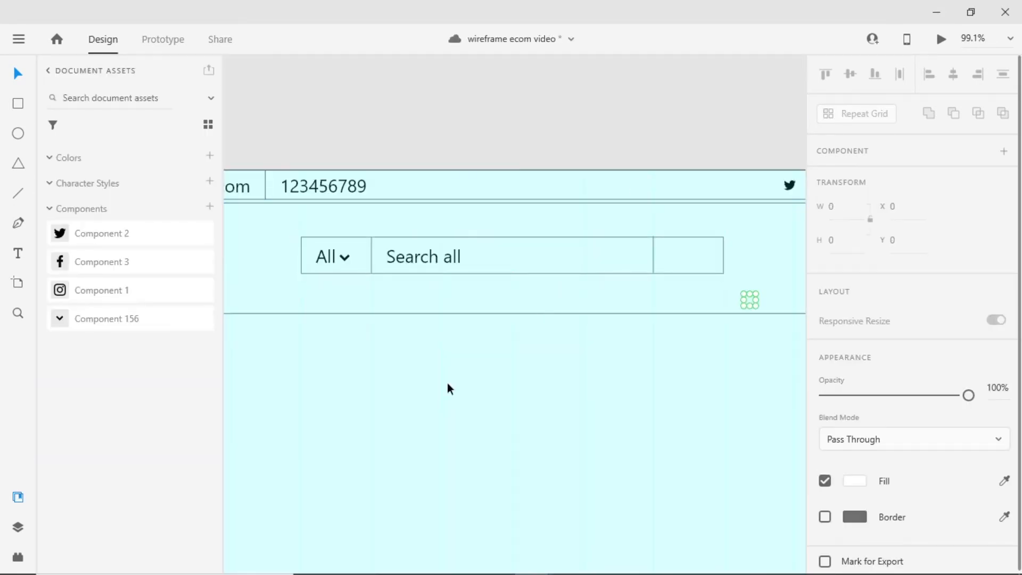
- Make the pasted search icon component local and change its main component's fill to black
right_click(99, 234)
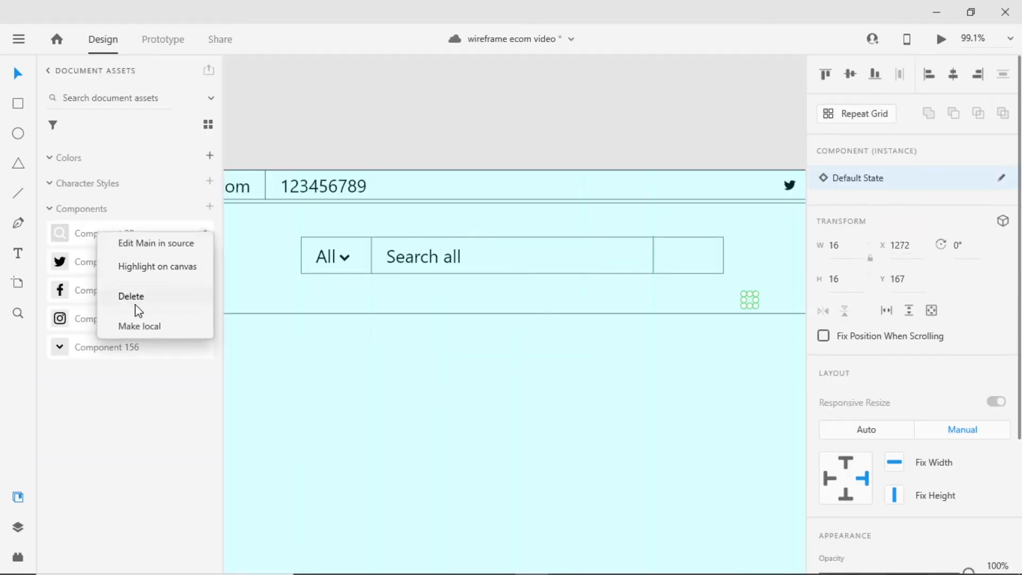
left_click(141, 325)
right_click(108, 230)
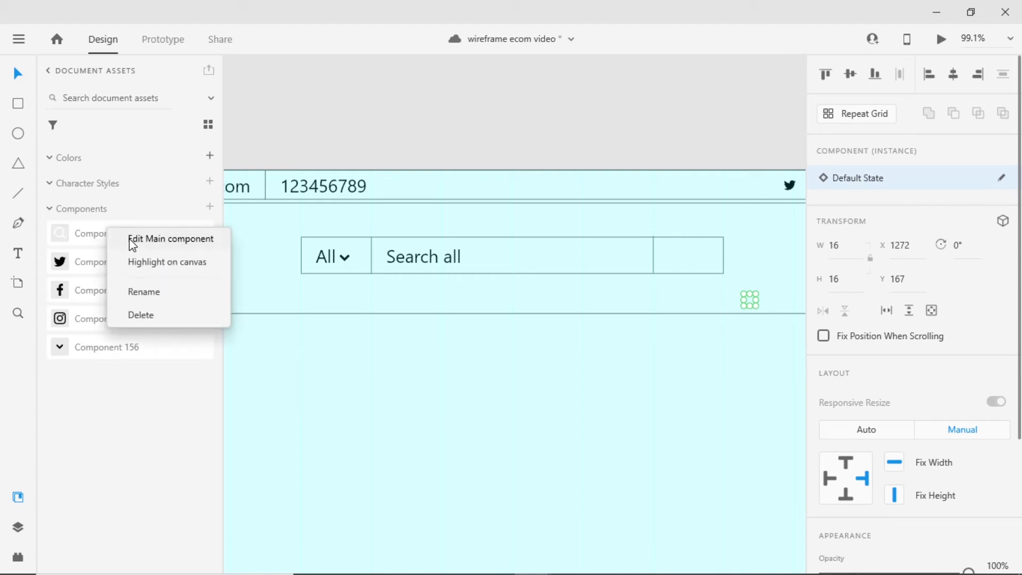
left_click(132, 245)
scroll(903, 410, "down", 5)
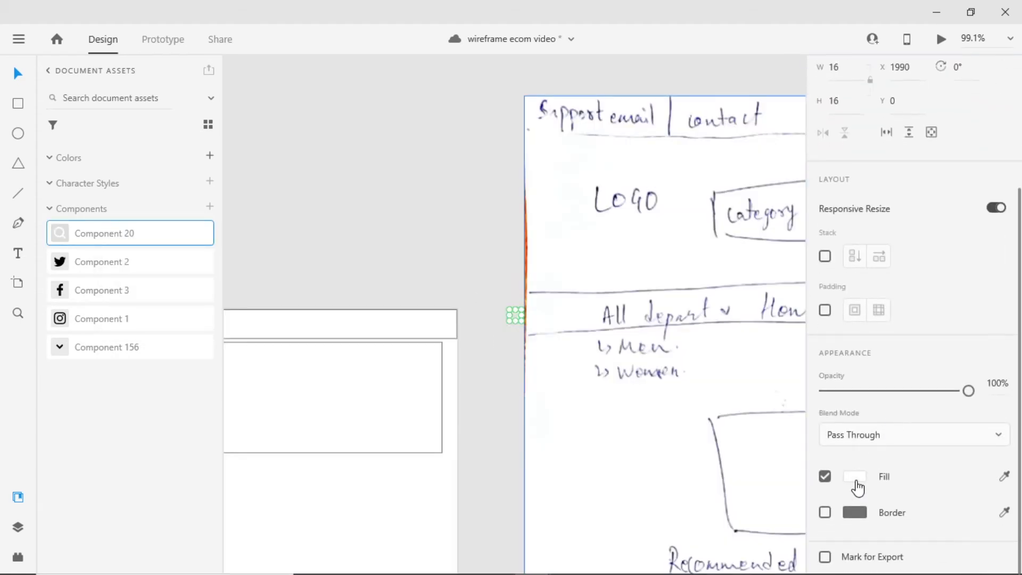
left_click(852, 479)
left_click(667, 550)
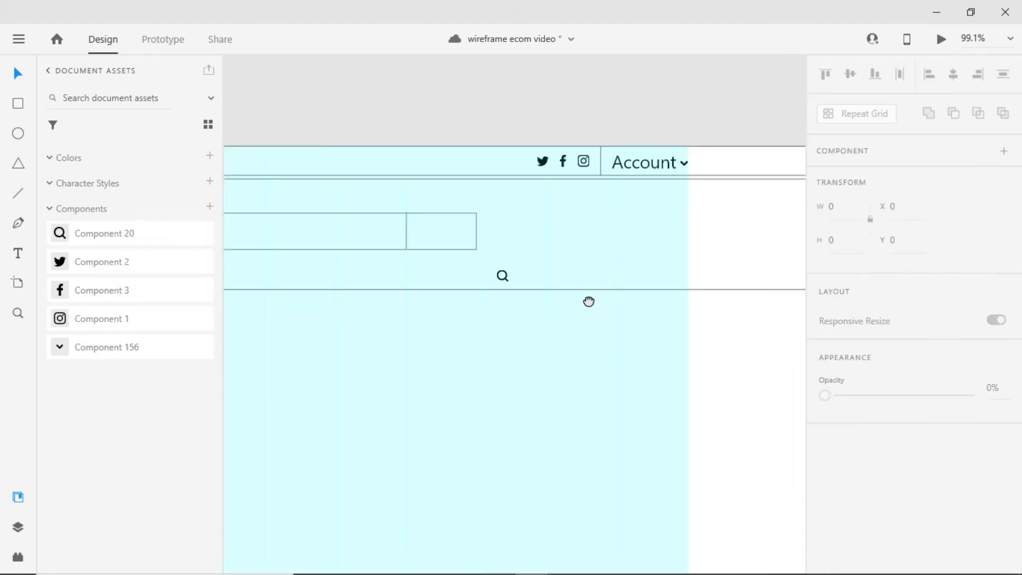
- Save the wireframe document
left_click_drag(588, 299, 329, 347)
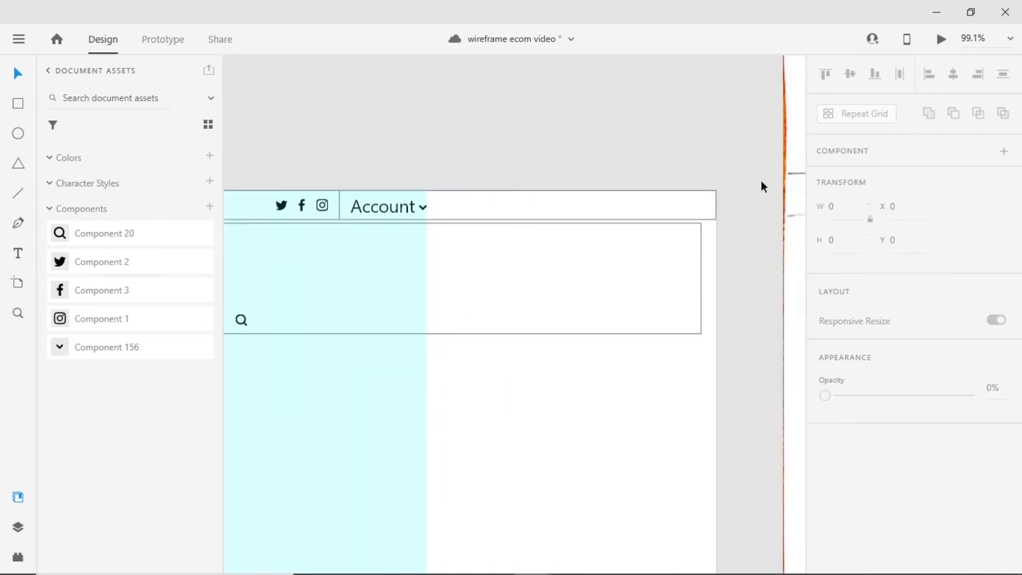
scroll(485, 159, "left", 5)
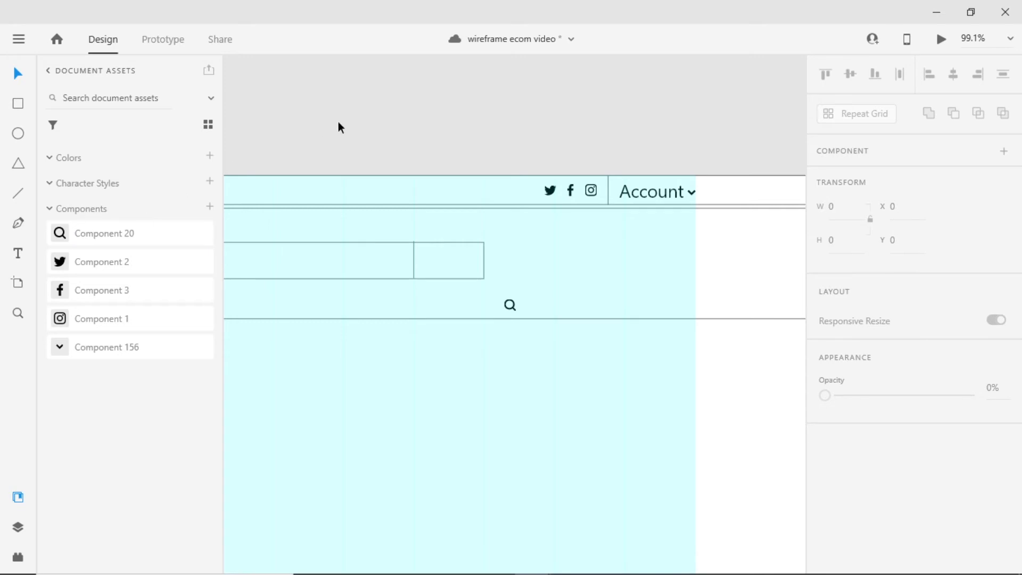
key("ctrl+s")
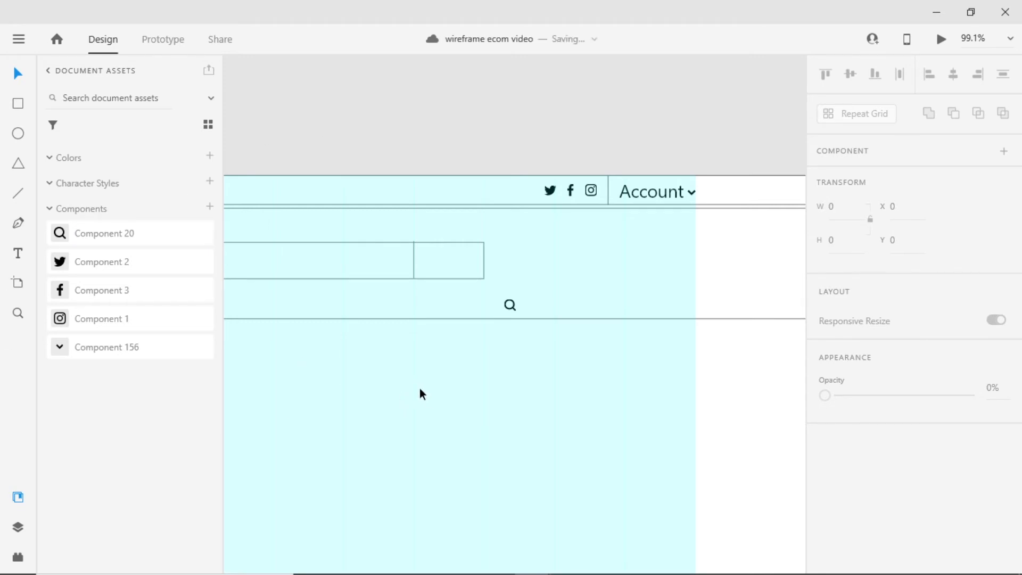
- Move the search icon into the end cell of the search box and enlarge it to about 33 by 33
scroll(419, 389, "down", 2)
left_click_drag(650, 327, 607, 283)
scroll(607, 299, "up", 4)
double_click(573, 321)
scroll(674, 321, "down", 3)
left_click(675, 321)
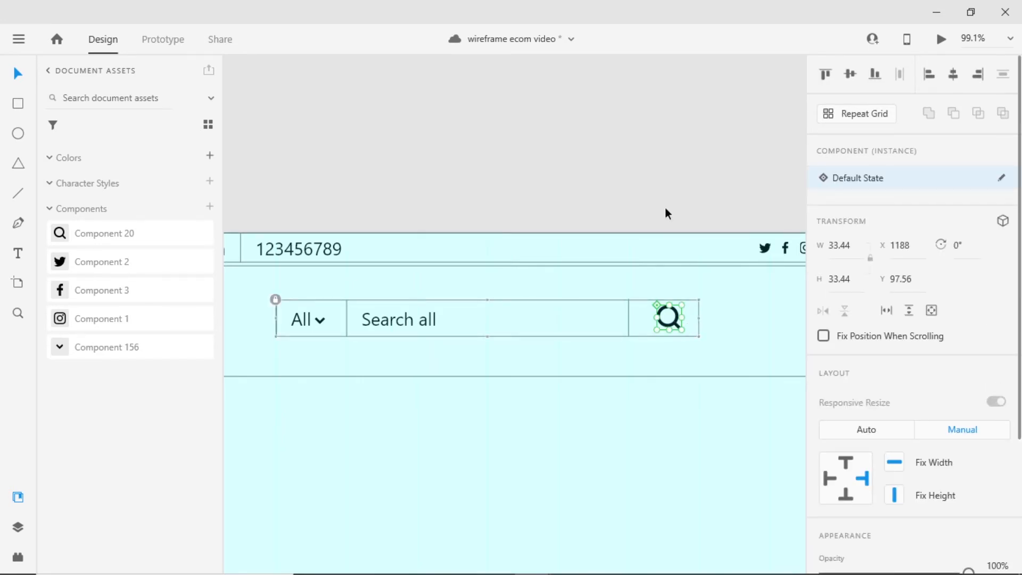
- Align the search icon to the vertical middle of the search box and fine-tune its position in the end cell
left_click(666, 213)
left_click(695, 330)
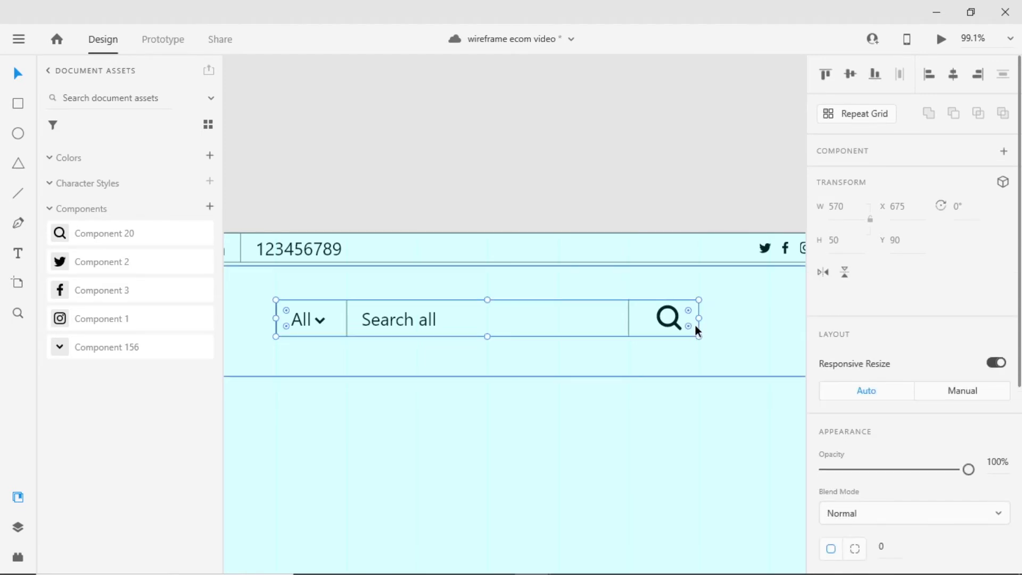
double_click(677, 324)
left_click(644, 322, "shift")
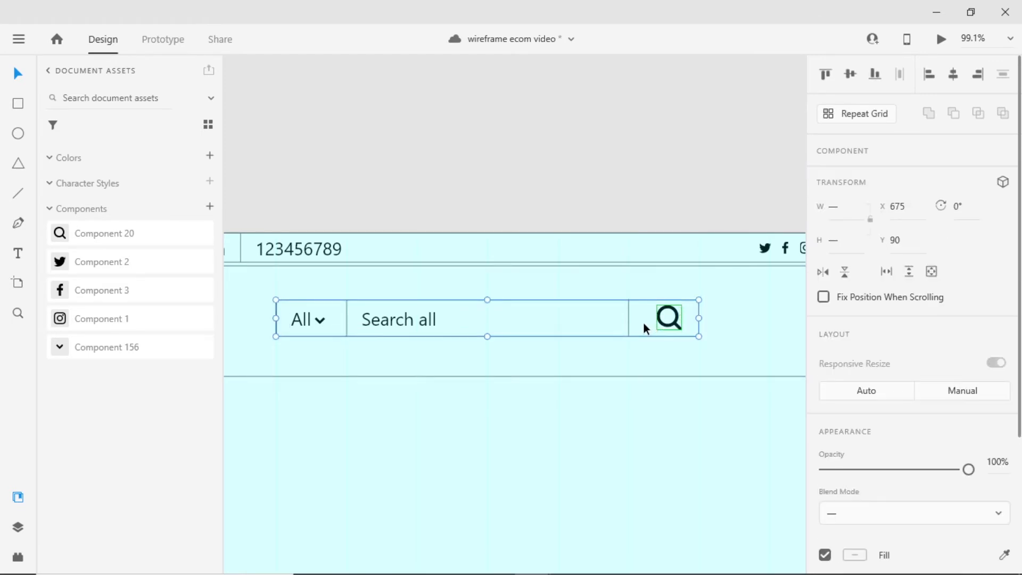
left_click(852, 76)
left_click(564, 160)
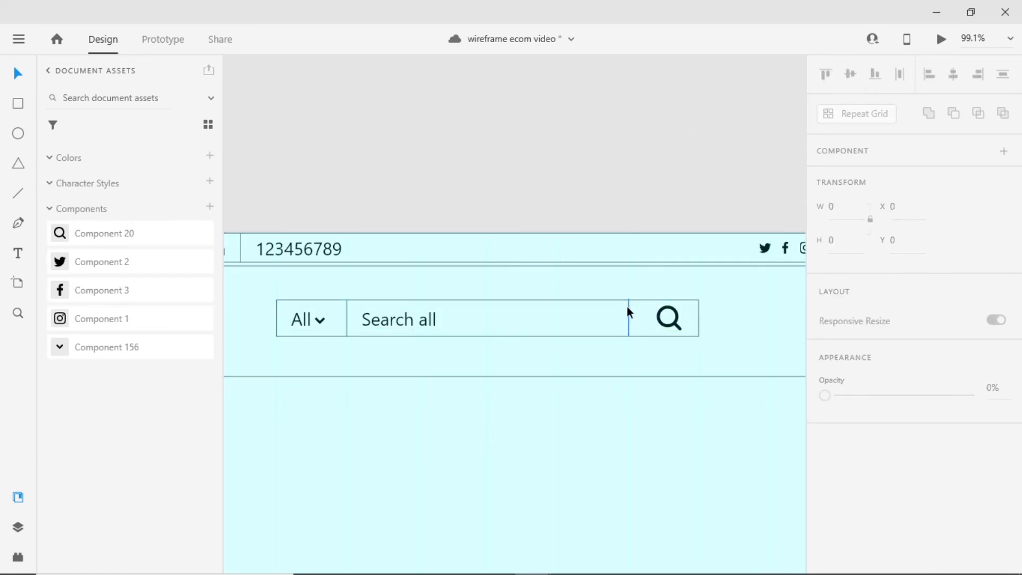
left_click(673, 324)
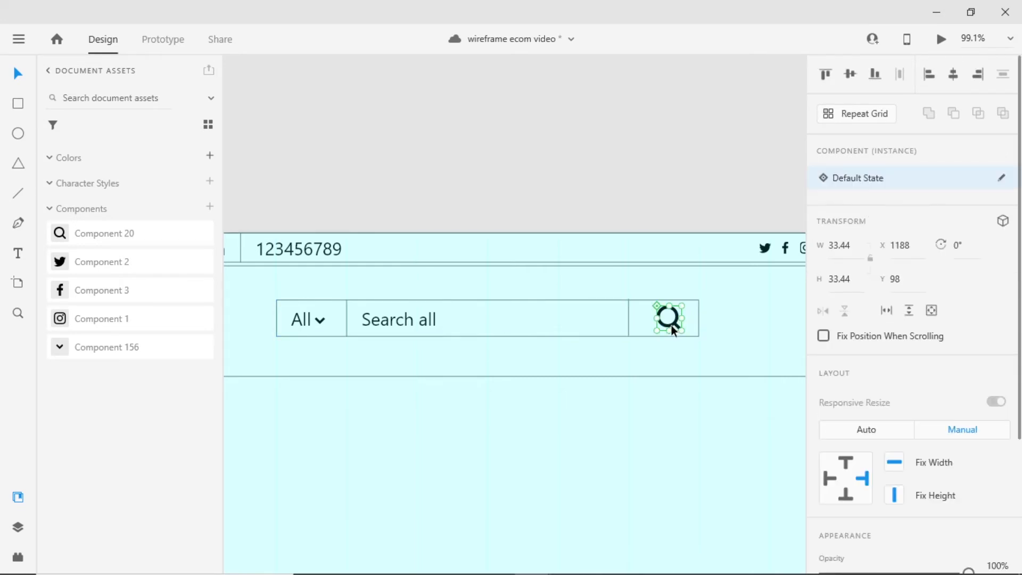
left_click_drag(673, 324, 668, 325)
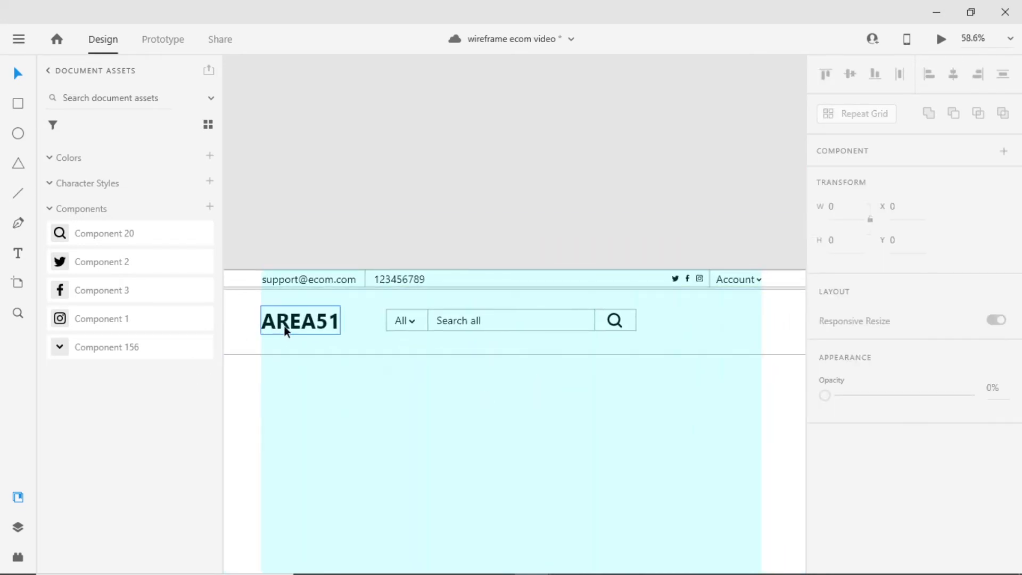
- Copy the outlined heart icon from the Action section of the Material_Icons_Google document
scroll(633, 388, "right", 3)
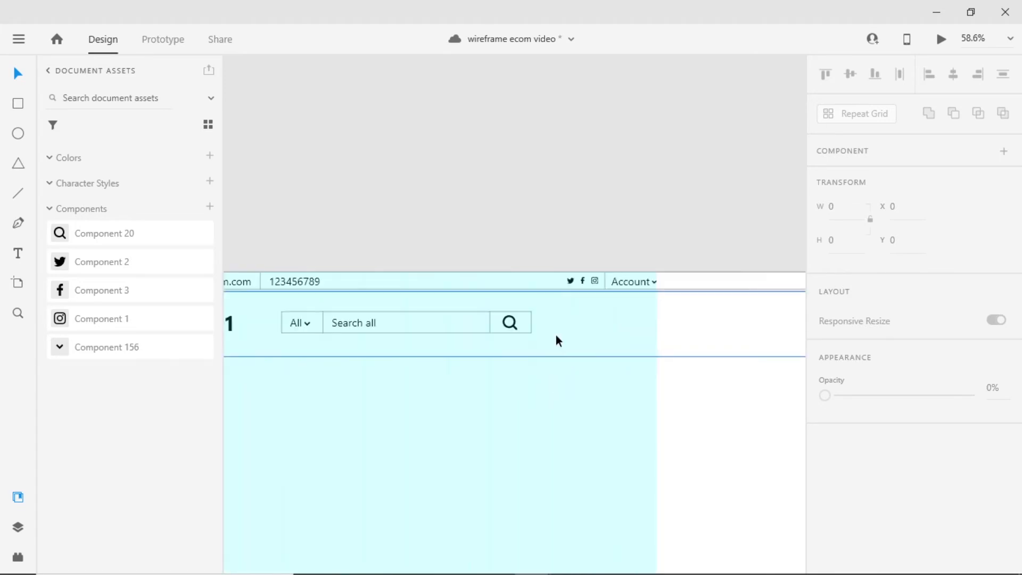
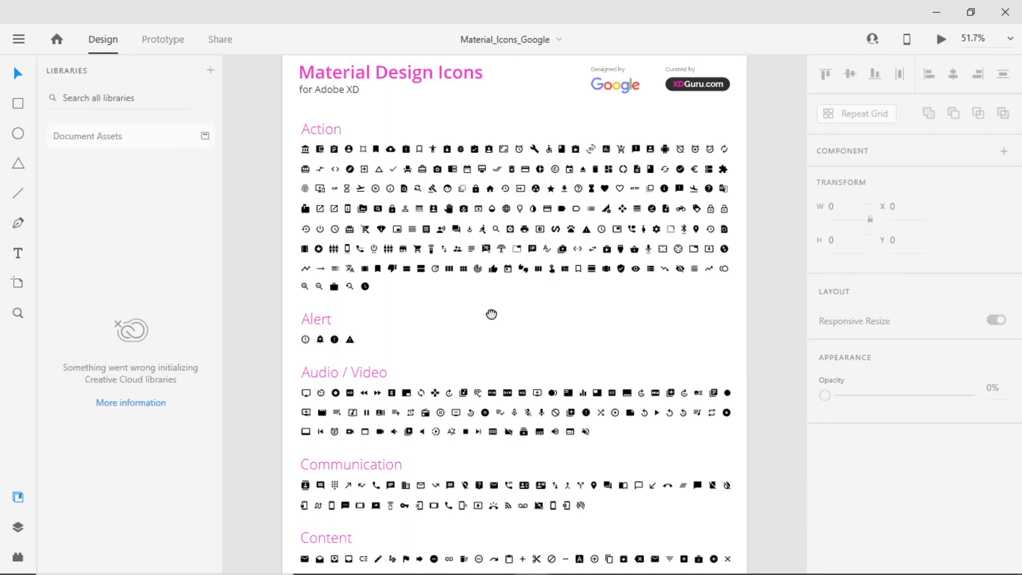
left_click_drag(491, 314, 466, 343)
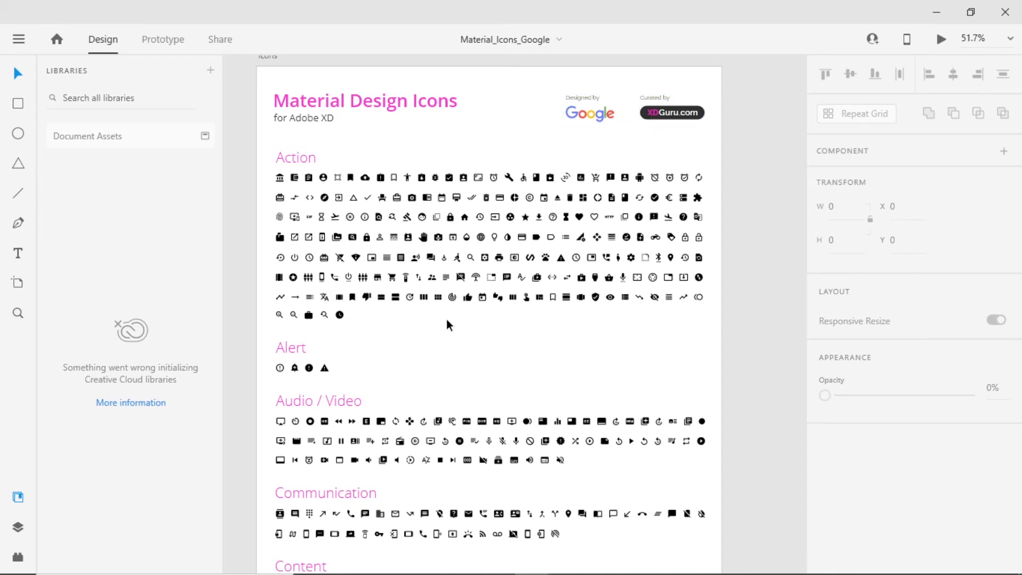
scroll(445, 322, "down", 5)
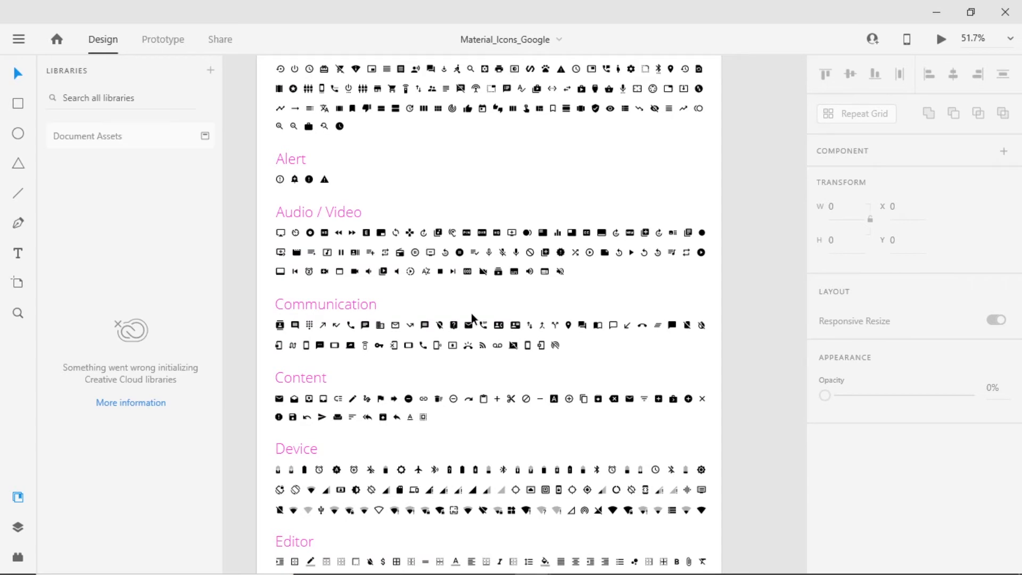
scroll(471, 319, "up", 2)
scroll(470, 311, "up", 2)
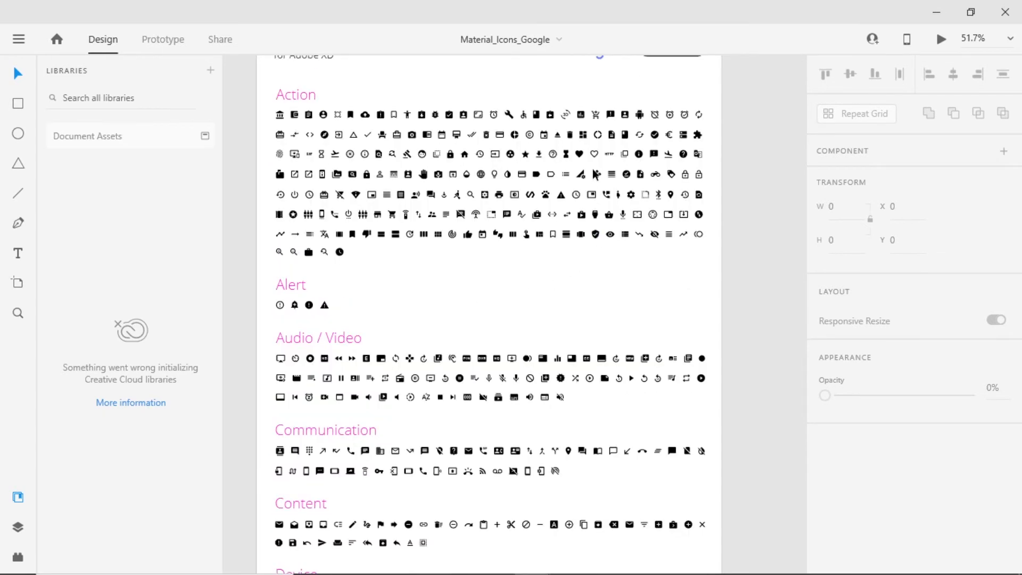
left_click(595, 152)
scroll(596, 152, "up", 5)
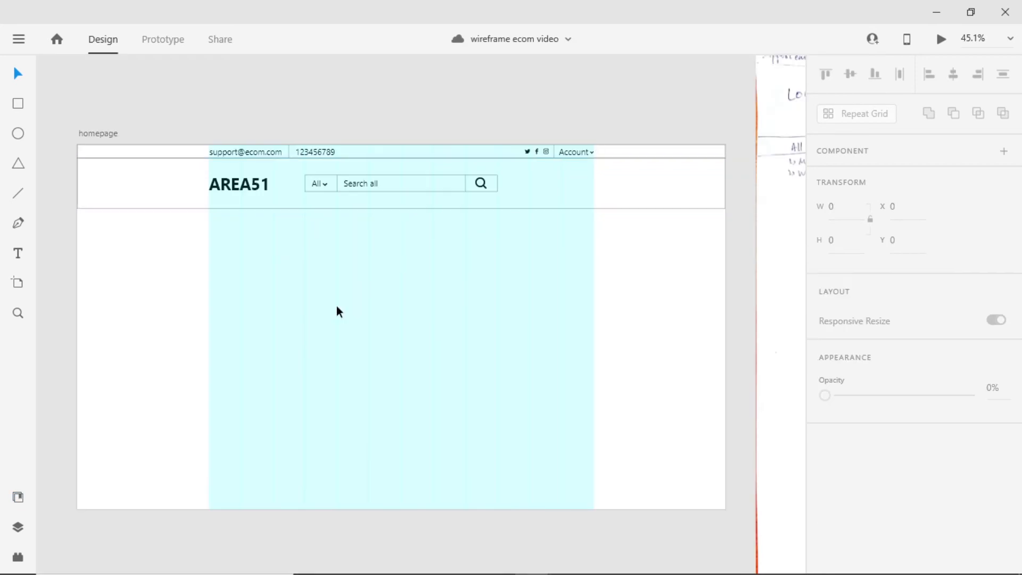
- Paste the heart icon onto the homepage artboard and turn it into a component in the document assets
key("ctrl+v")
scroll(371, 282, "up", 5)
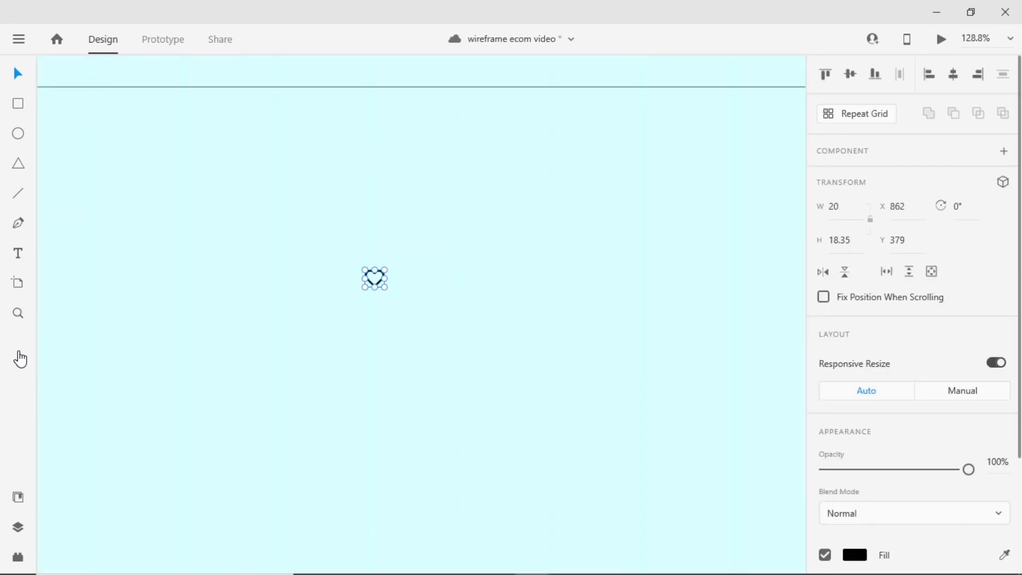
left_click(18, 498)
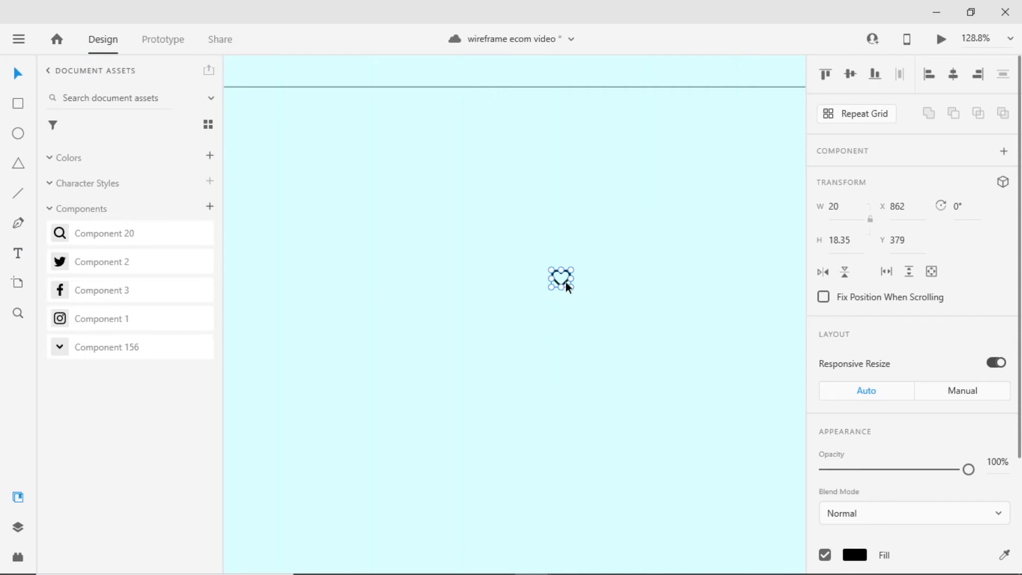
key("ctrl+k")
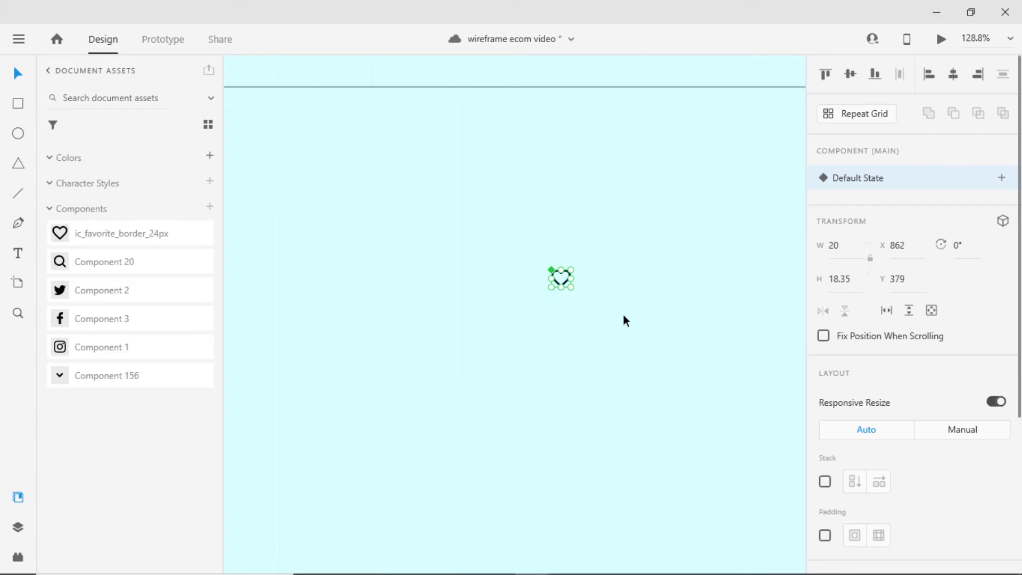
- Move the heart icon up into the header, beside the search box's magnifier cell
scroll(566, 305, "down", 3)
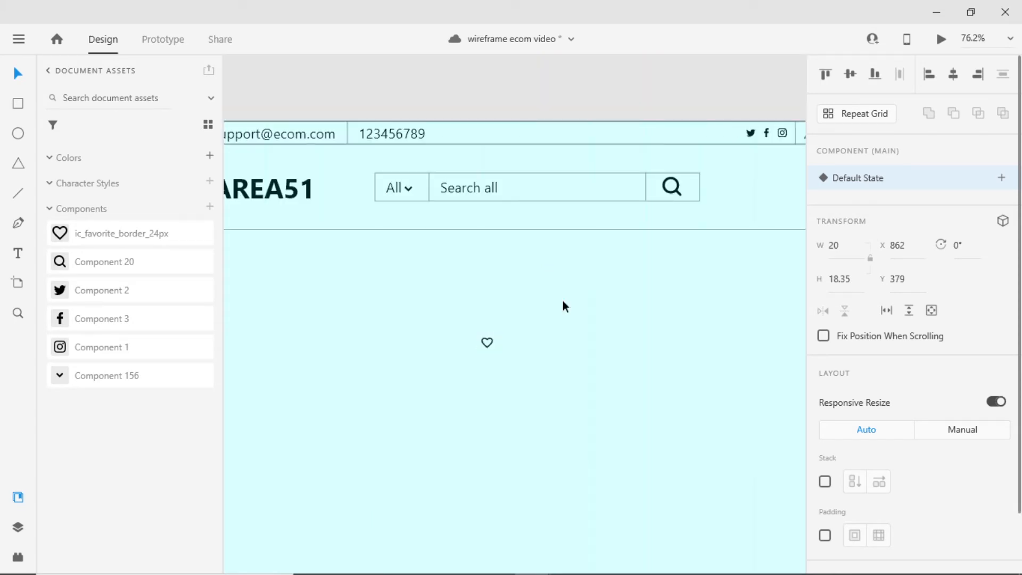
left_click(482, 344)
left_click_drag(491, 347, 718, 201)
- Enlarge the heart icon to about 54 by 49.5, matching the search box height, and nudge it to X 1285
key("ctrl+equal")
double_click(515, 263)
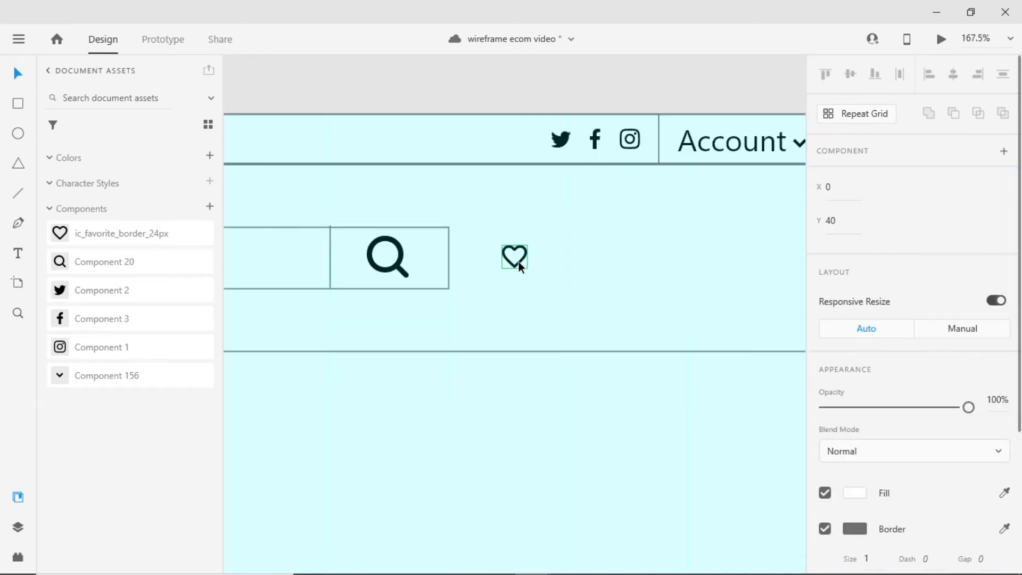
left_click_drag(527, 242, 569, 226)
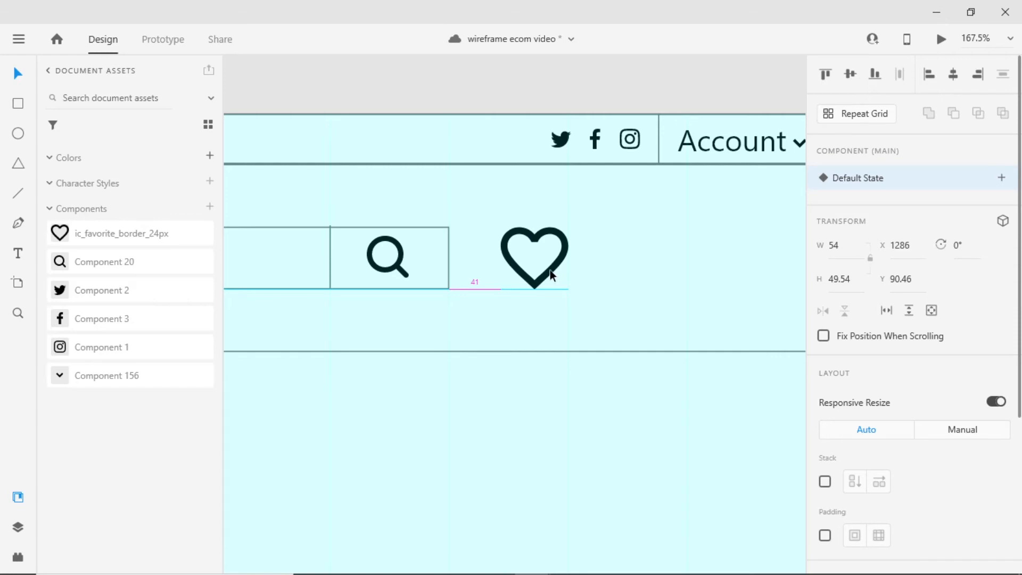
left_click_drag(550, 270, 550, 271)
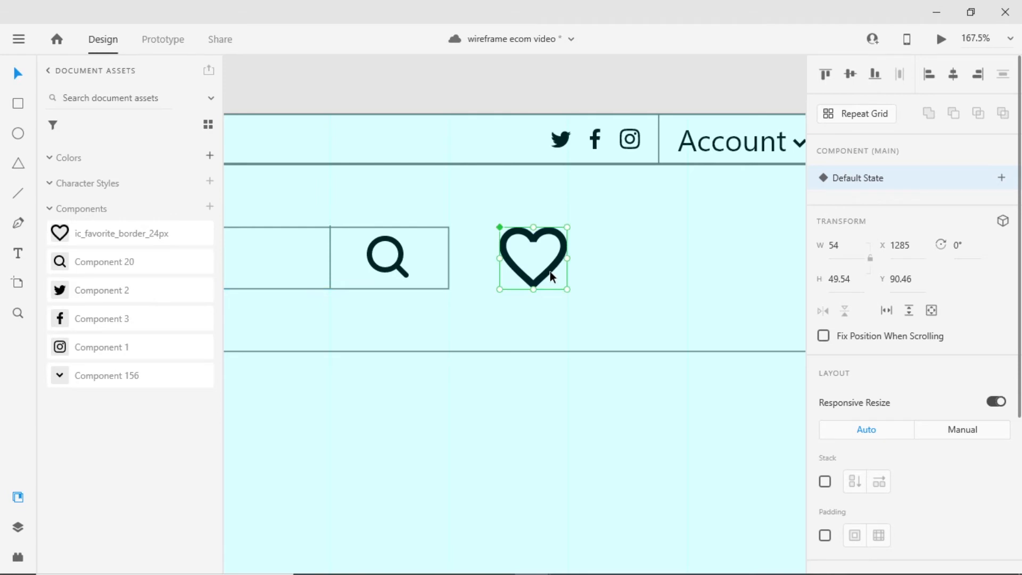
scroll(612, 306, "down", 5)
left_click(535, 116)
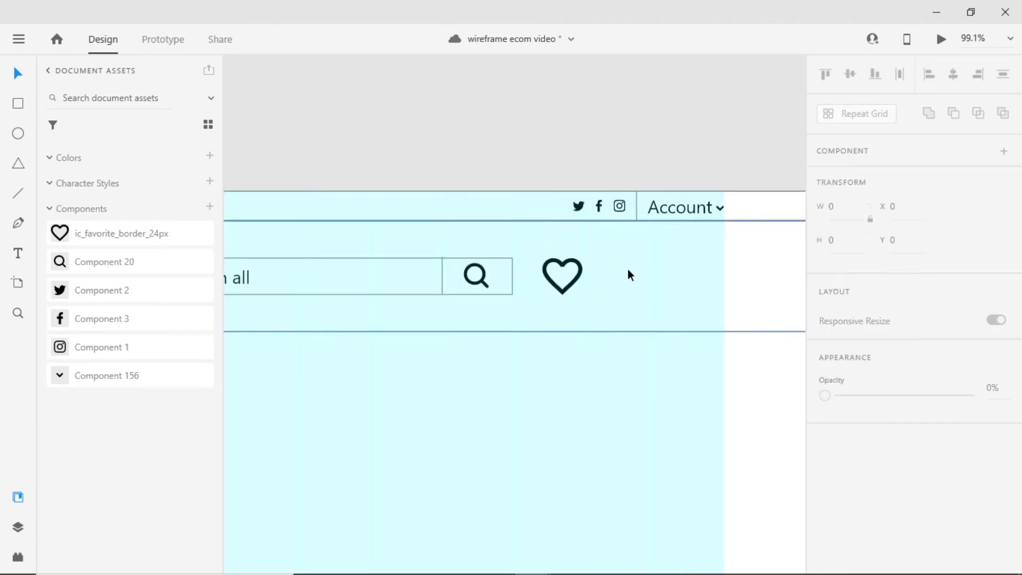
- Save the wireframe document with the heart icon placed in the header
scroll(583, 320, "down", 3)
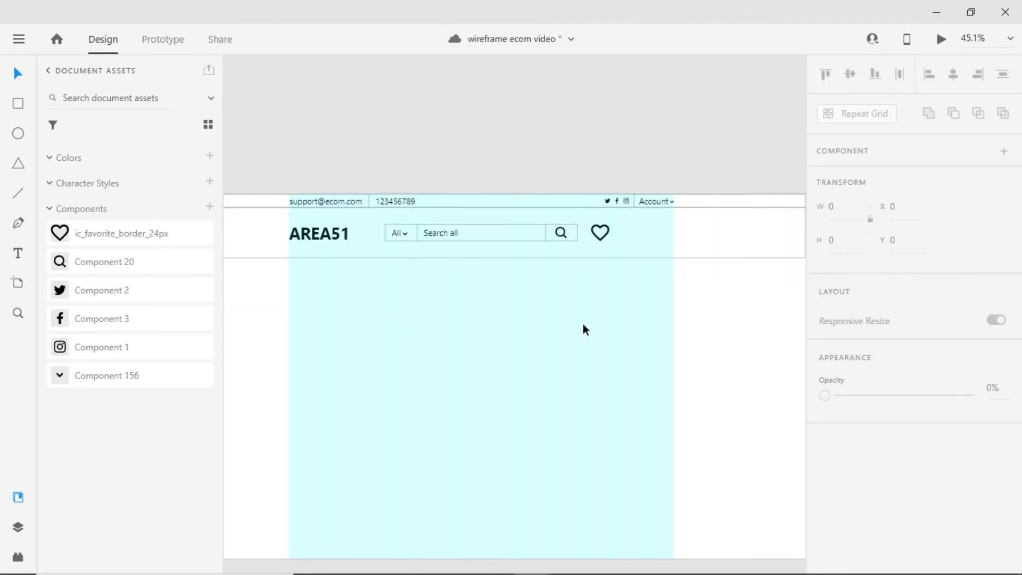
scroll(579, 328, "down", 2)
left_click_drag(578, 327, 577, 319)
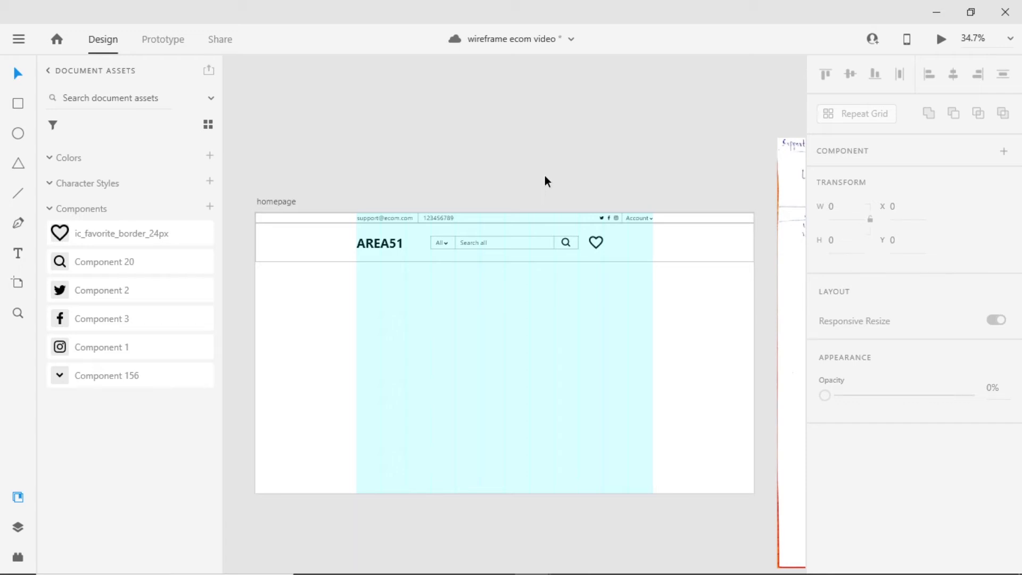
key("ctrl+s")
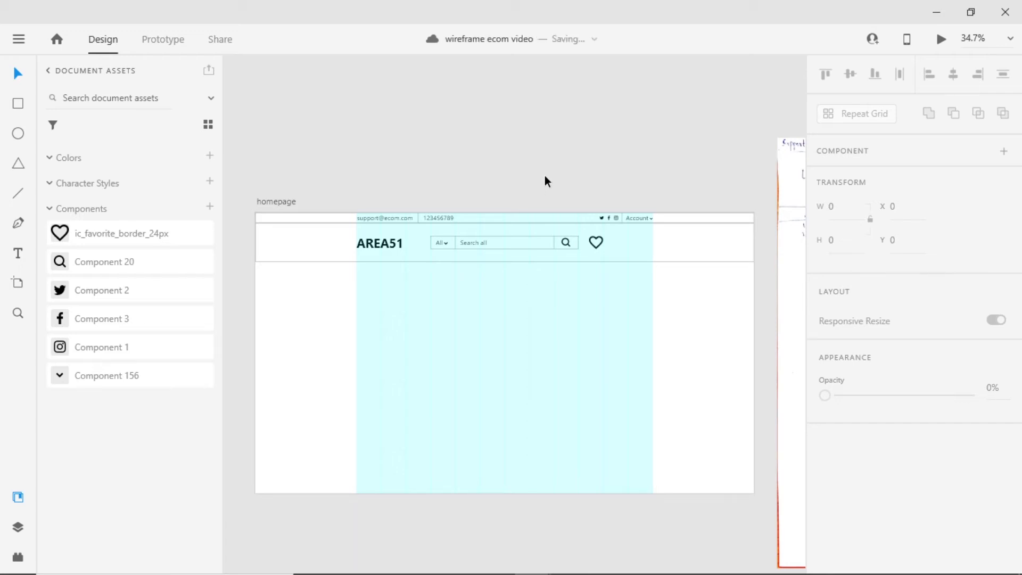
- Copy the shopping cart icon from the Map section of the Material_Icons_Google document and paste it onto the homepage artboard
scroll(626, 247, "up", 2)
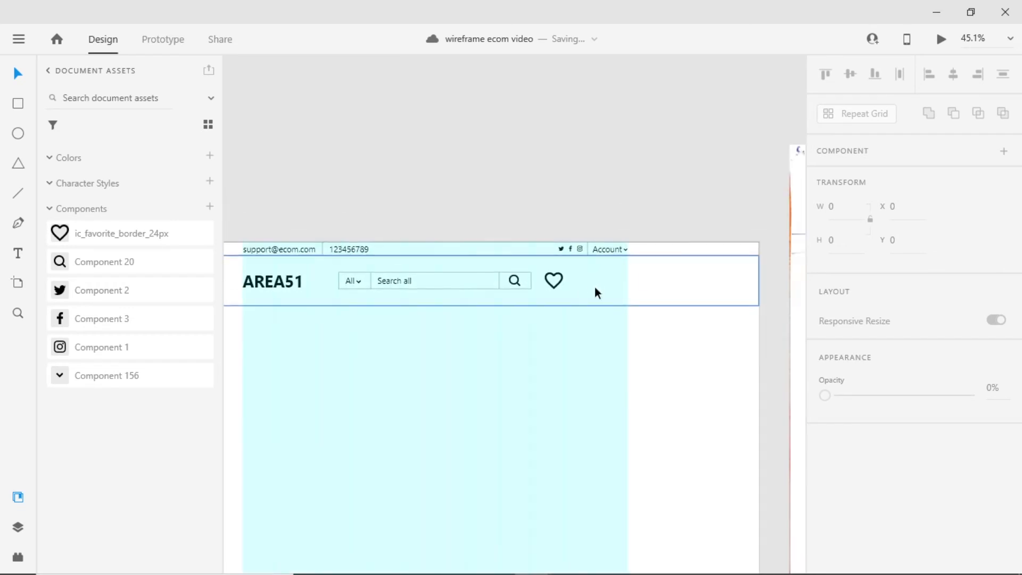
key("alt+Tab")
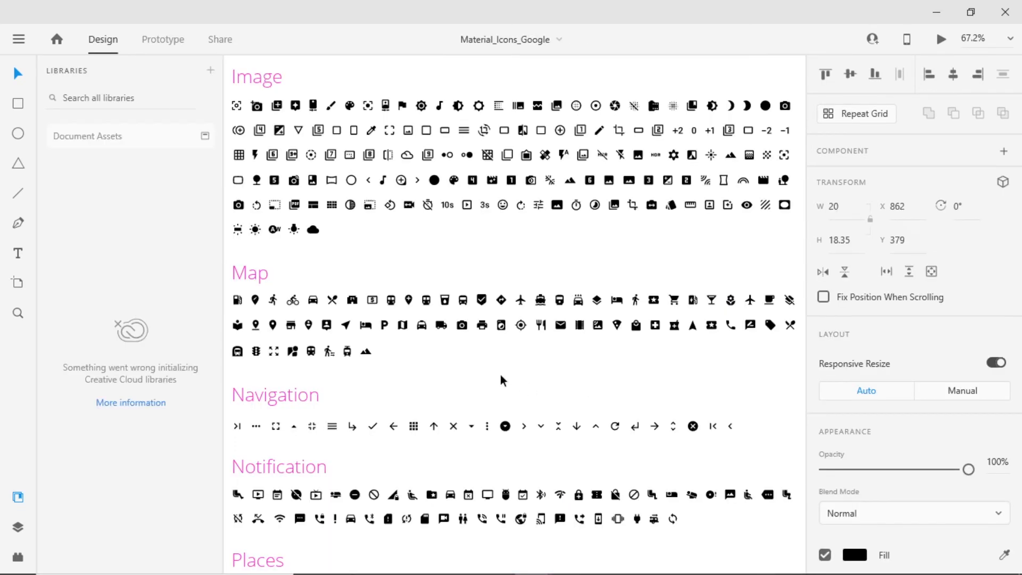
left_click(674, 301)
key("alt+Tab")
key("ctrl+v")
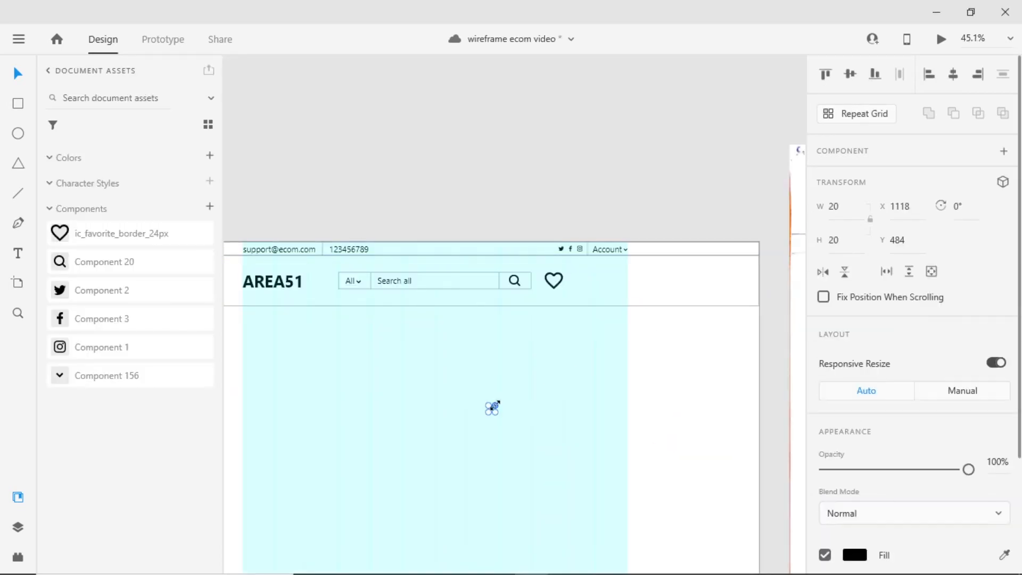
- Enlarge the pasted cart icon to about 61 by 61 and turn it into a component
left_click_drag(493, 404, 516, 393)
key("ctrl+k")
- Rename the heart component as "heart icon" and the cart component as "cart icon" in the document assets
double_click(96, 261)
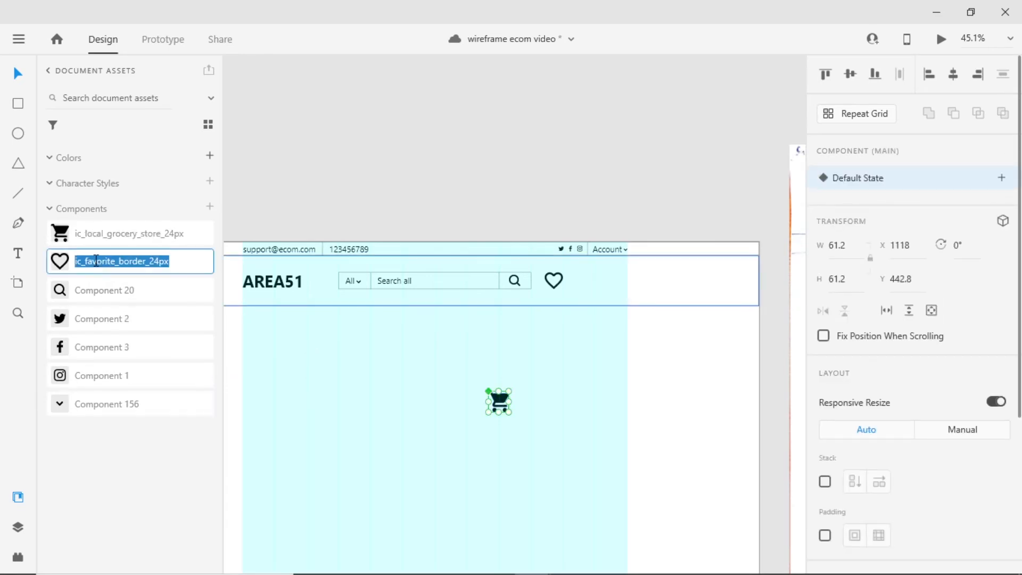
type("heart-icon")
double_click(162, 233)
type("cart")
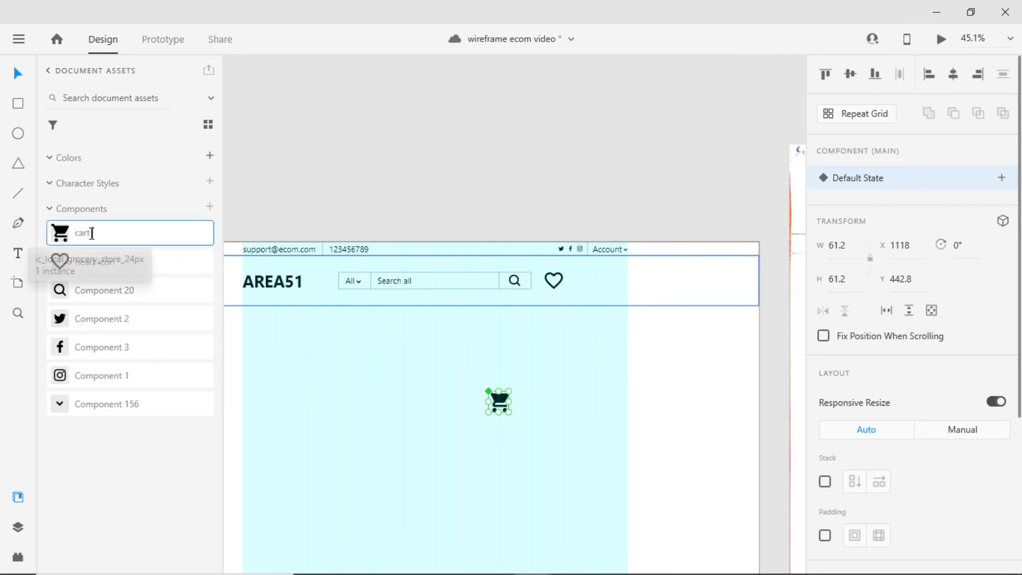
type(" icon")
key("Return")
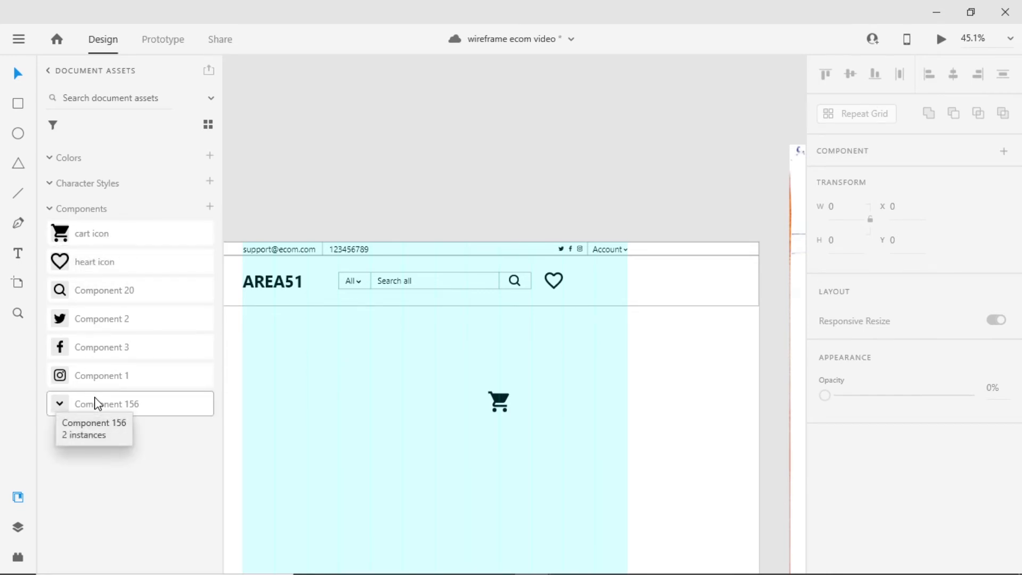
- Move the cart icon up into the header, just beyond the heart icon
left_click_drag(500, 406, 587, 282)
scroll(586, 282, "up", 5)
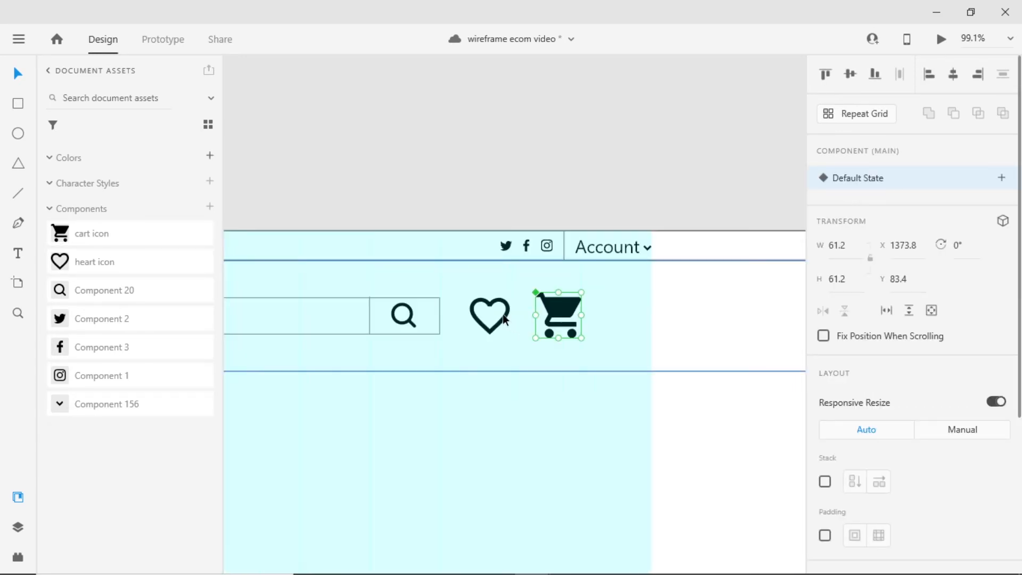
- Set the header heart icon's height to 50
left_click(504, 312)
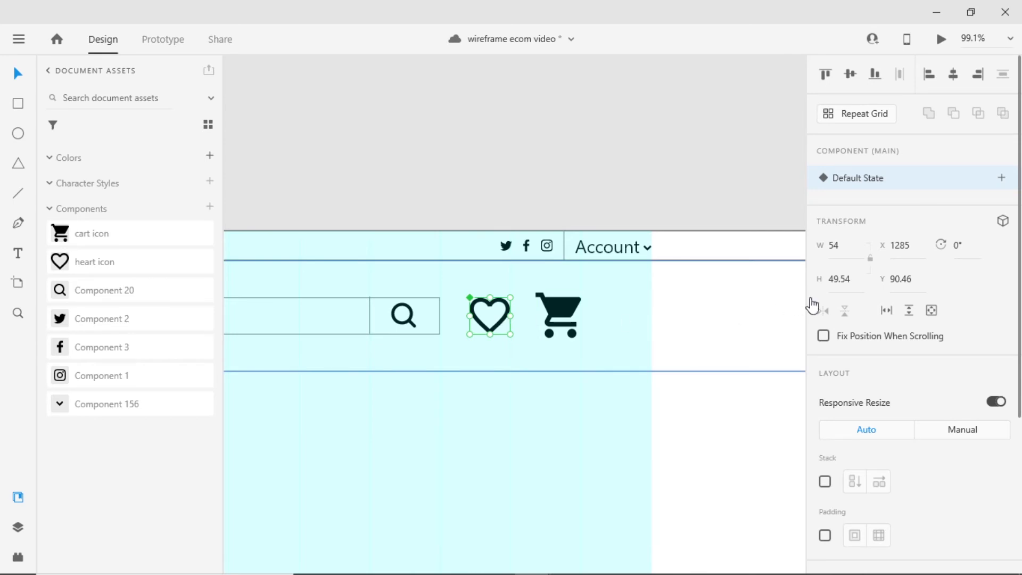
left_click(846, 281)
type("50")
key("Return")
key("Escape")
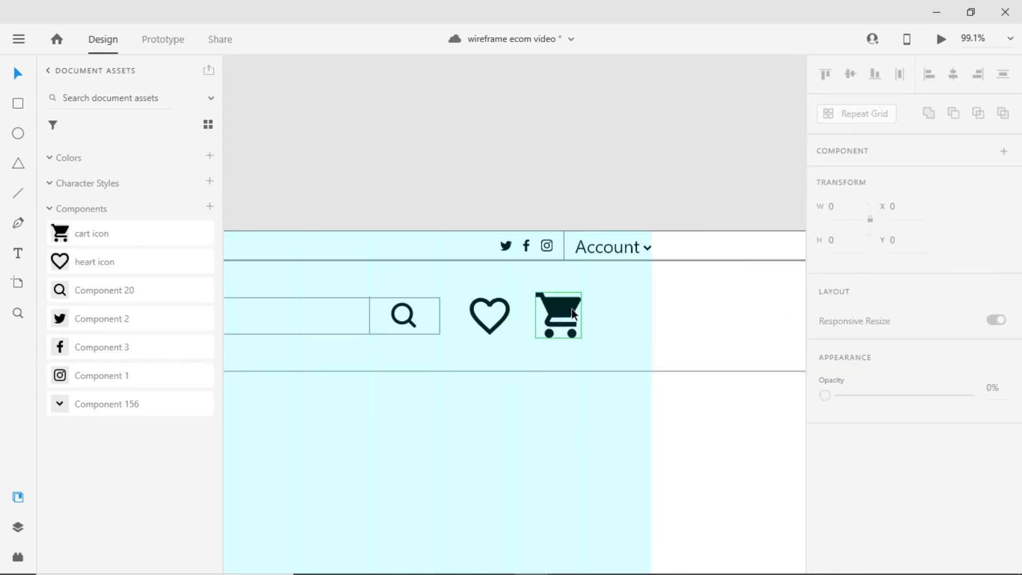
- Resize the cart icon to 54 wide and about the heart icon's height, and centre it vertically in the header row
left_click(574, 313)
left_click(854, 248)
type("54")
key("Return")
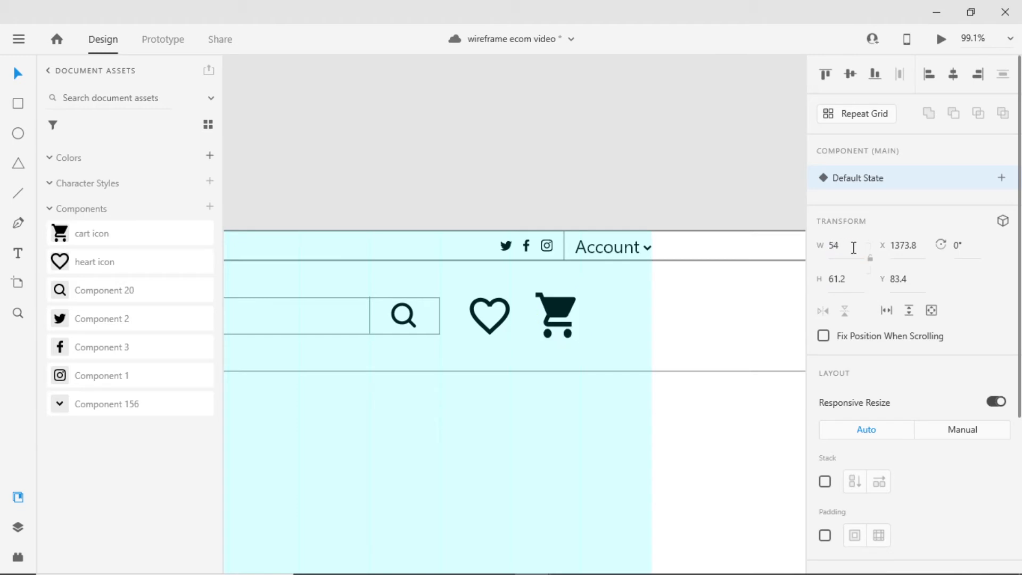
left_click(849, 285)
left_click_drag(558, 304, 560, 308)
left_click(530, 190)
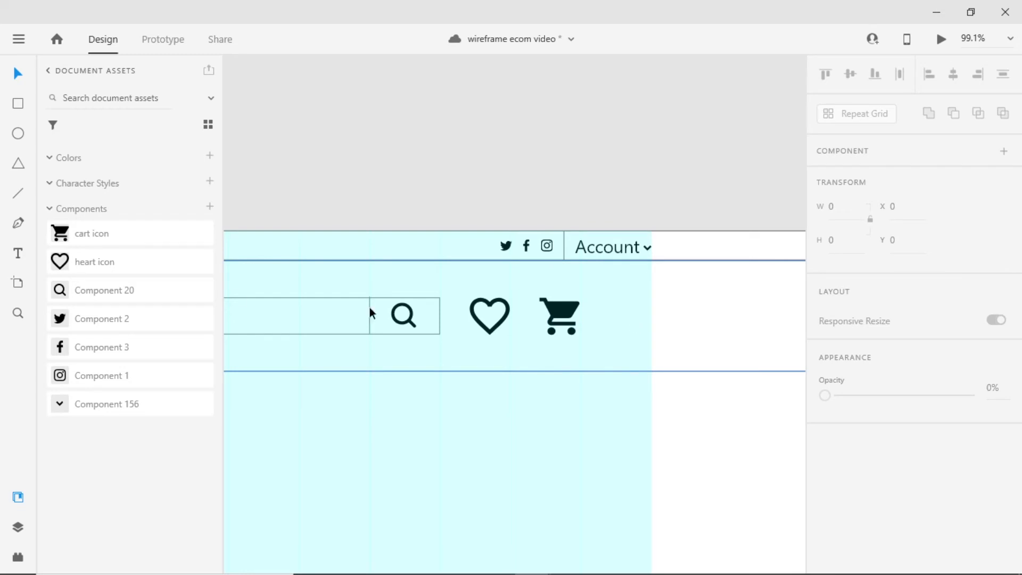
- Add the text "$100" beside the cart icon and centre it vertically with the header icons
left_click(18, 253)
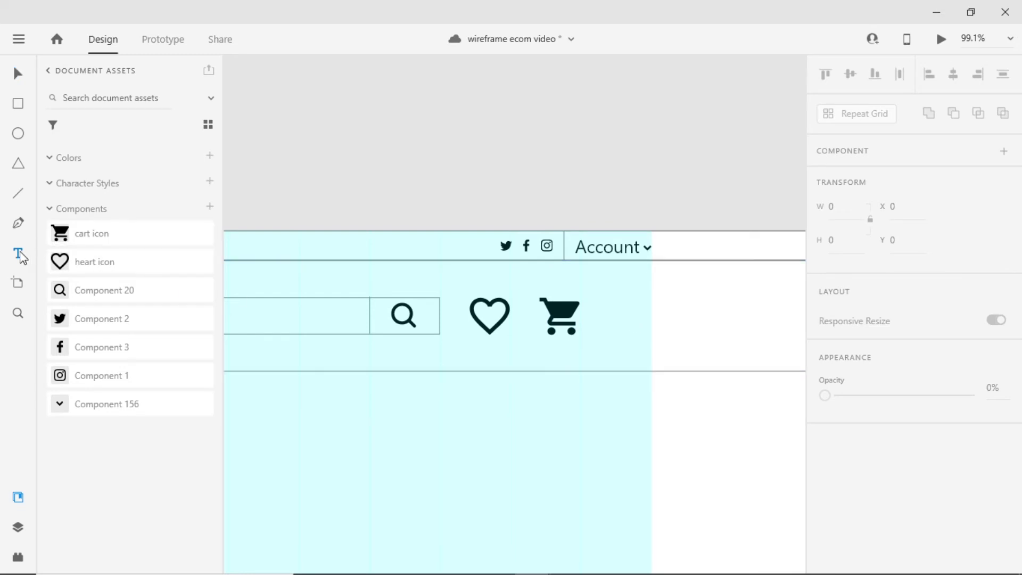
left_click(596, 316)
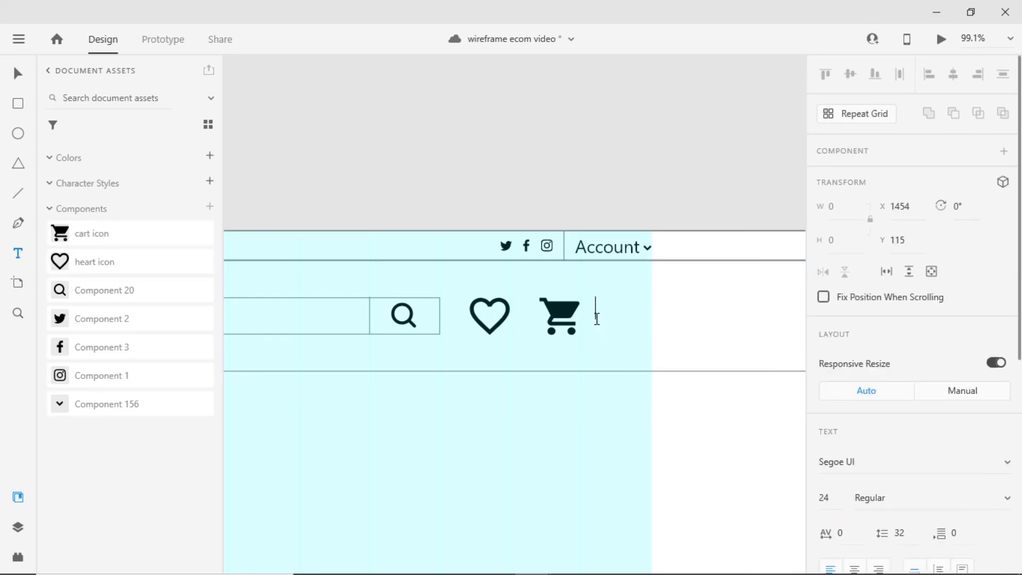
type("$100")
key("Escape")
key("v")
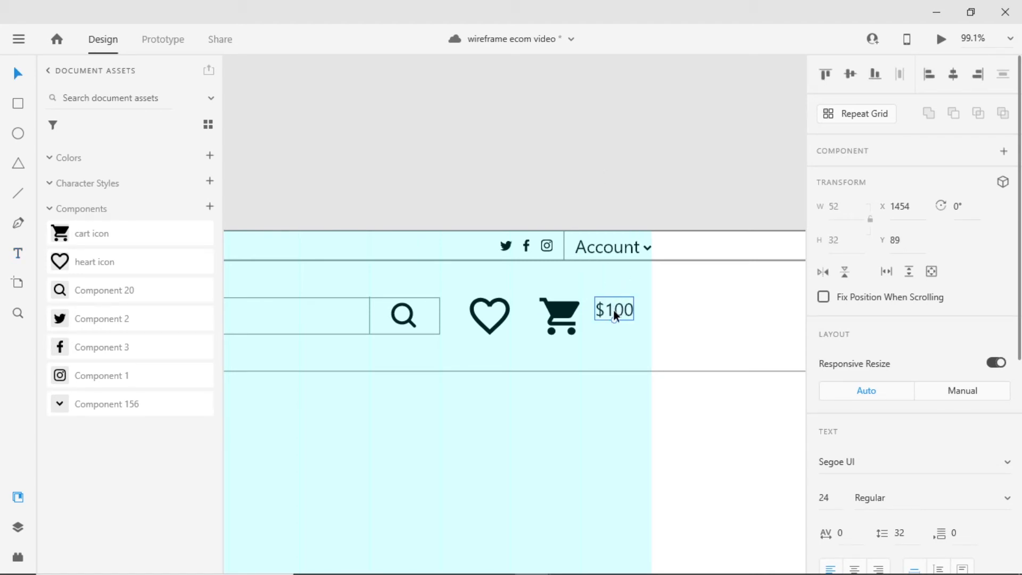
left_click_drag(614, 308, 613, 314)
- Set the $100 text to size 32 and Bold weight
scroll(885, 347, "down", 6)
scroll(906, 359, "up", 2)
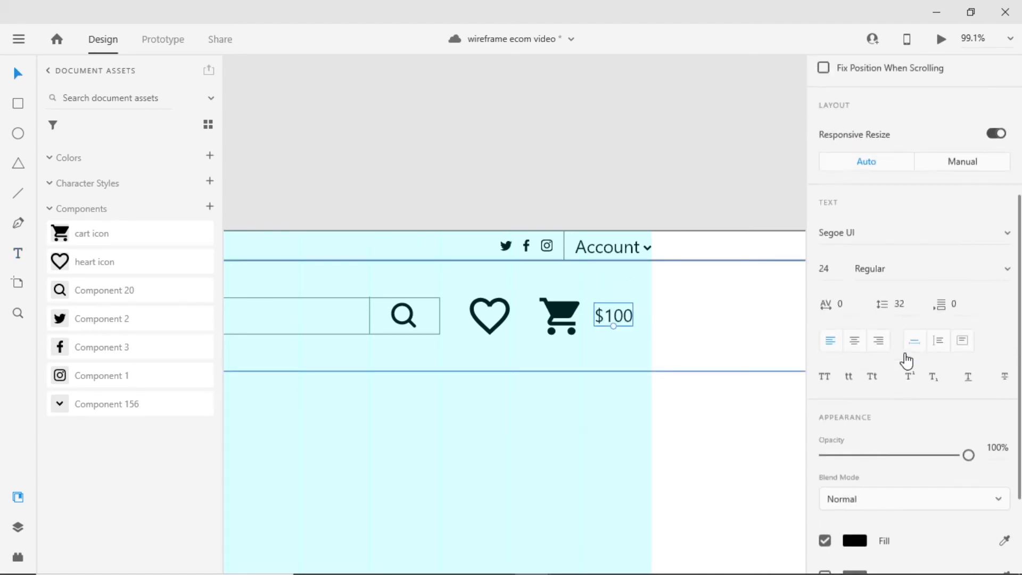
left_click(834, 288)
double_click(833, 288)
type("32")
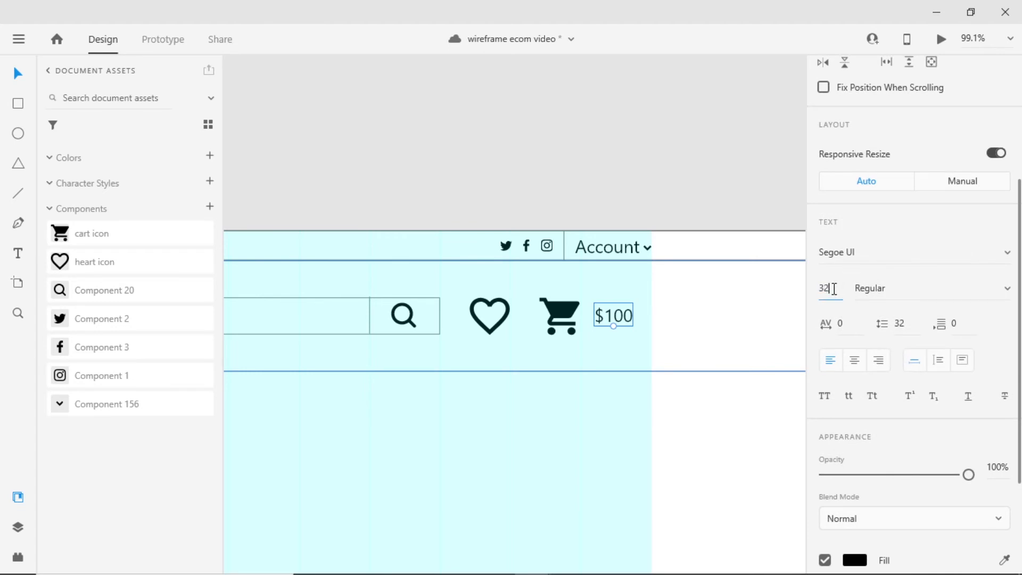
key("Return")
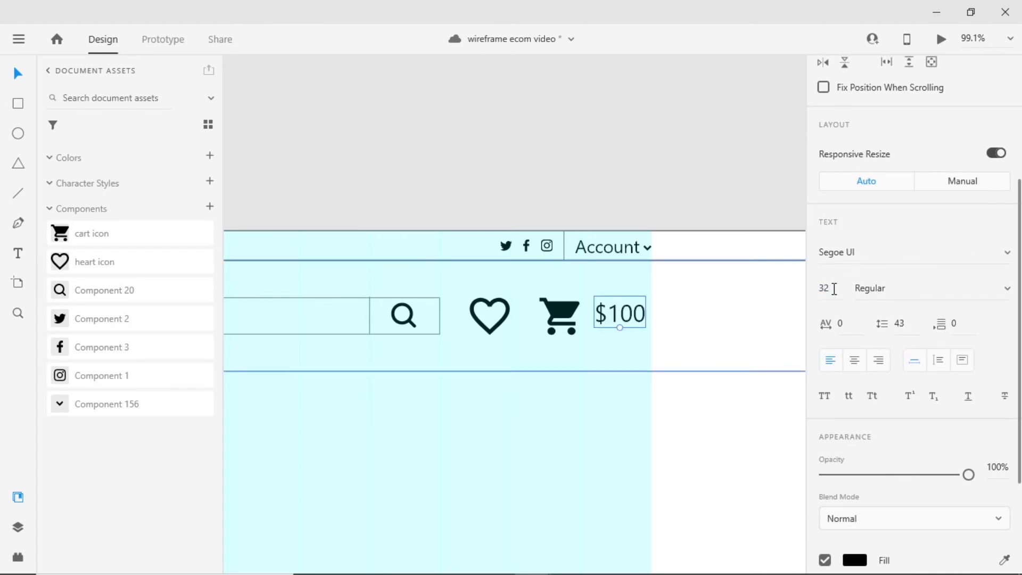
left_click(1004, 290)
left_click(905, 193)
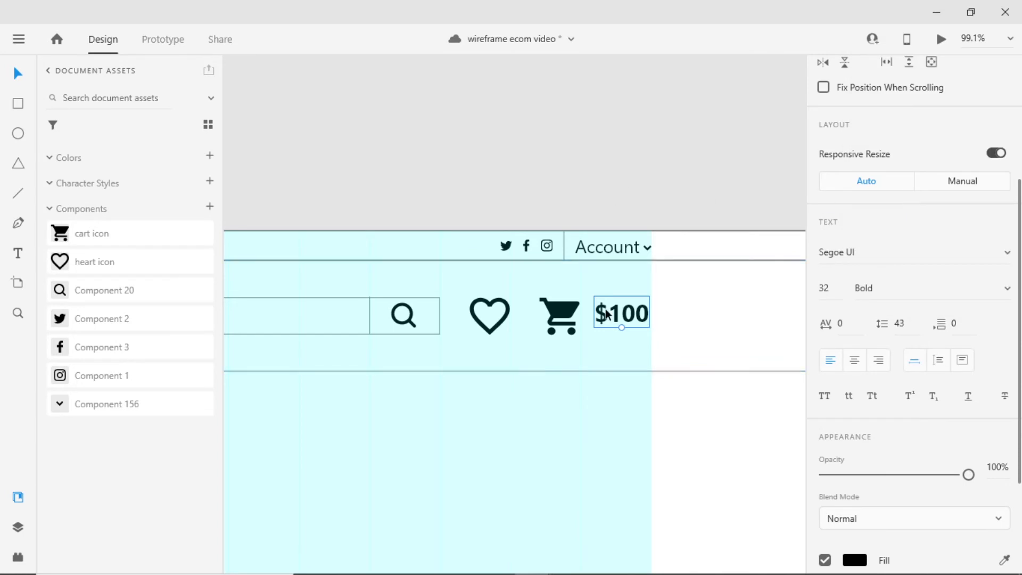
- Move the $100 text to X 1456, Y 94, flush with the layout grid's outer edge and centred on the search box
left_click(645, 175)
left_click_drag(624, 315, 626, 319)
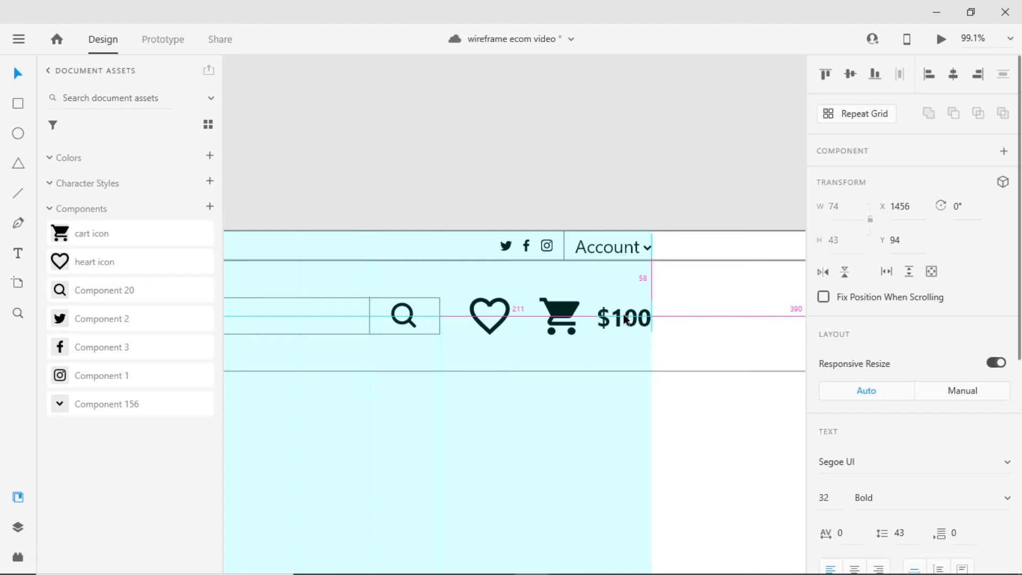
left_click(559, 167)
- Draw a 1920-wide rectangle across the artboard directly below the header for the sketch's navigation row, and set its height to 60
scroll(545, 340, "down", 6)
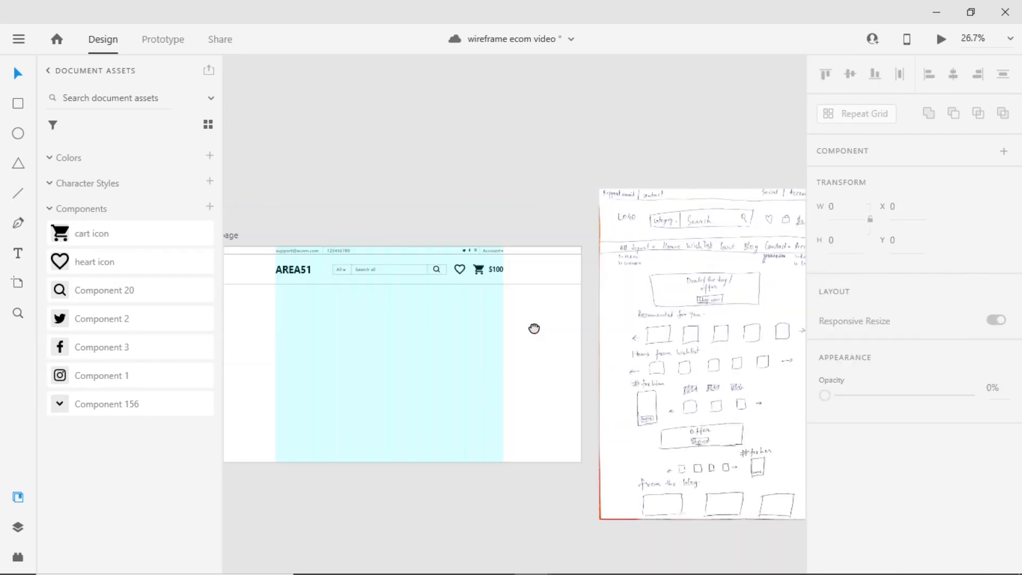
scroll(651, 286, "right", 3)
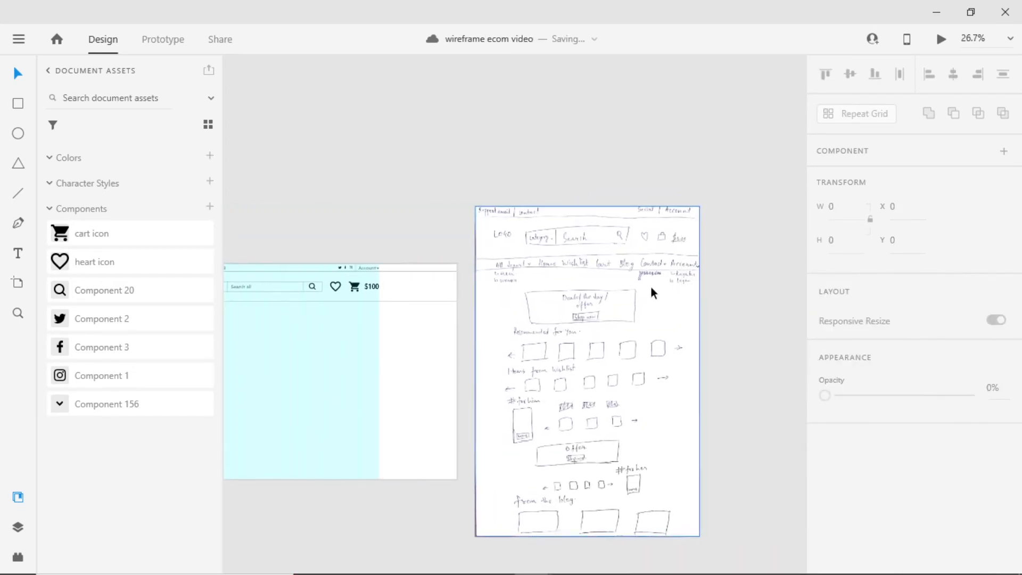
scroll(368, 341, "left", 5)
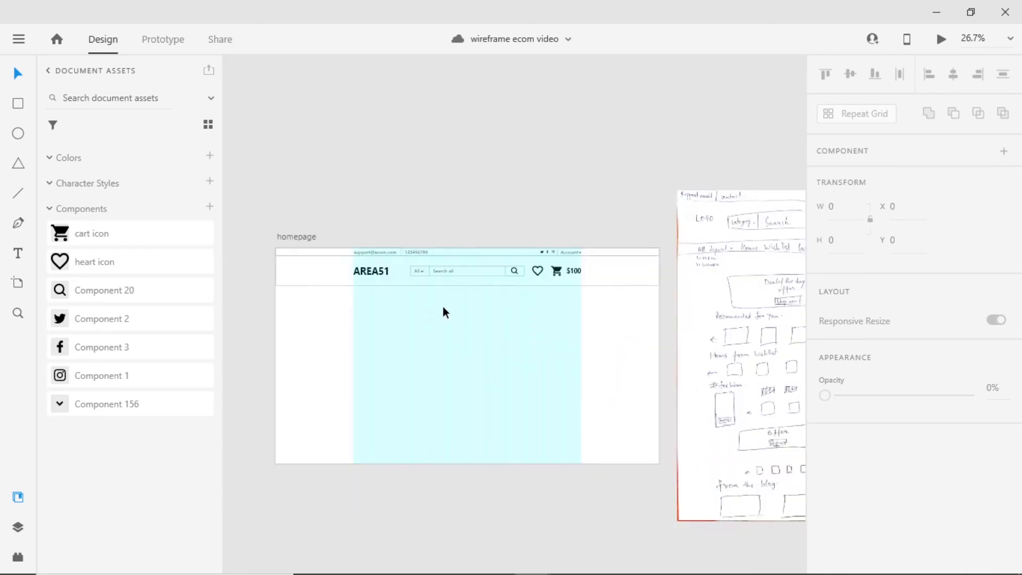
scroll(405, 337, "up", 1)
scroll(424, 344, "left", 1)
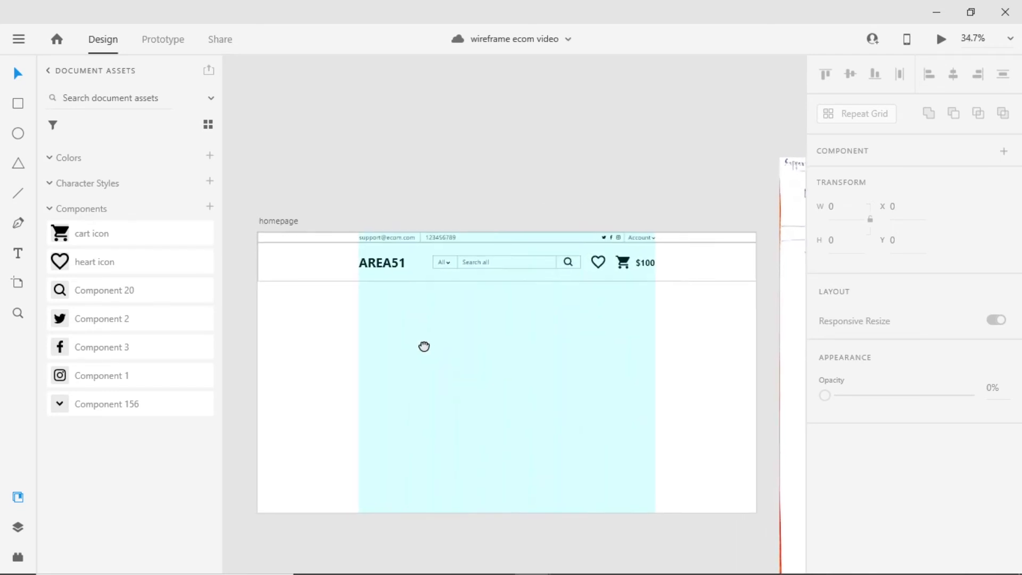
left_click(19, 106)
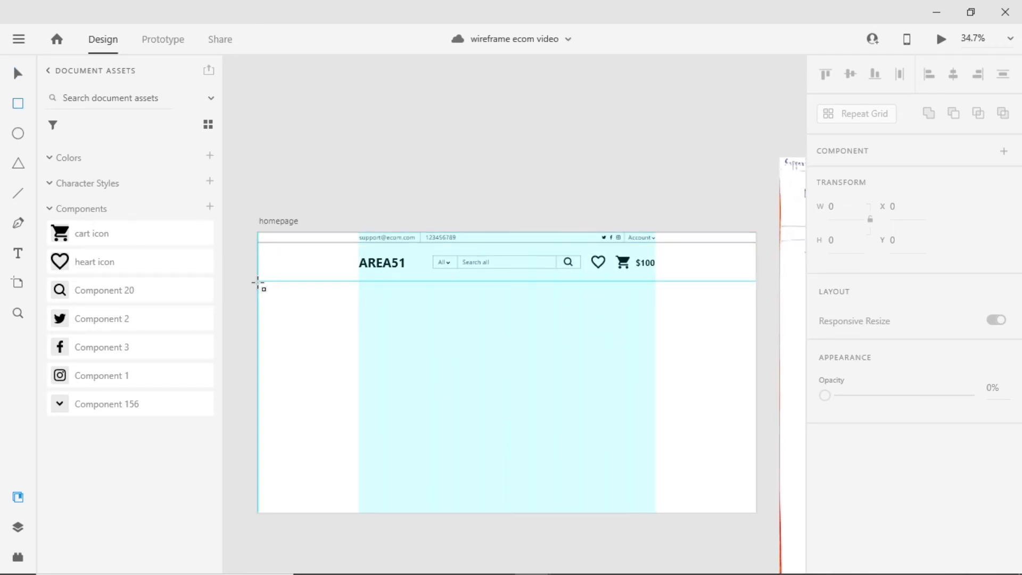
left_click_drag(259, 284, 758, 303)
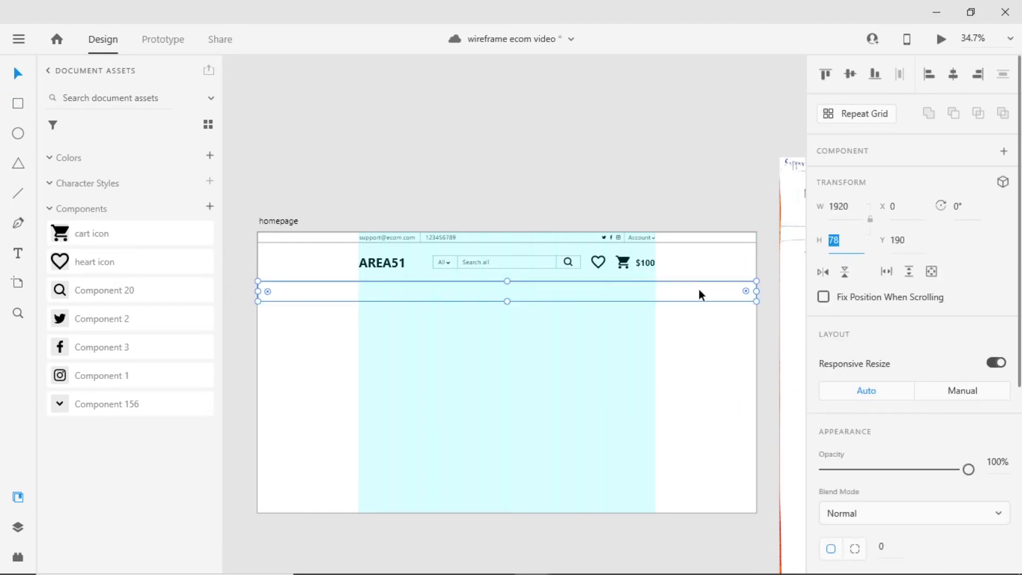
left_click(843, 241)
type("60")
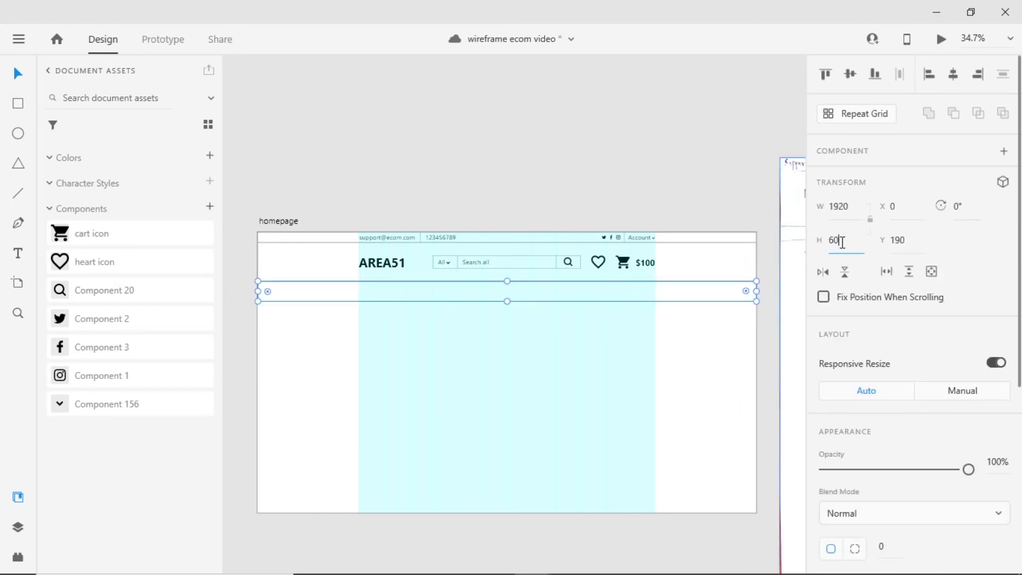
key("Return")
key("Escape")
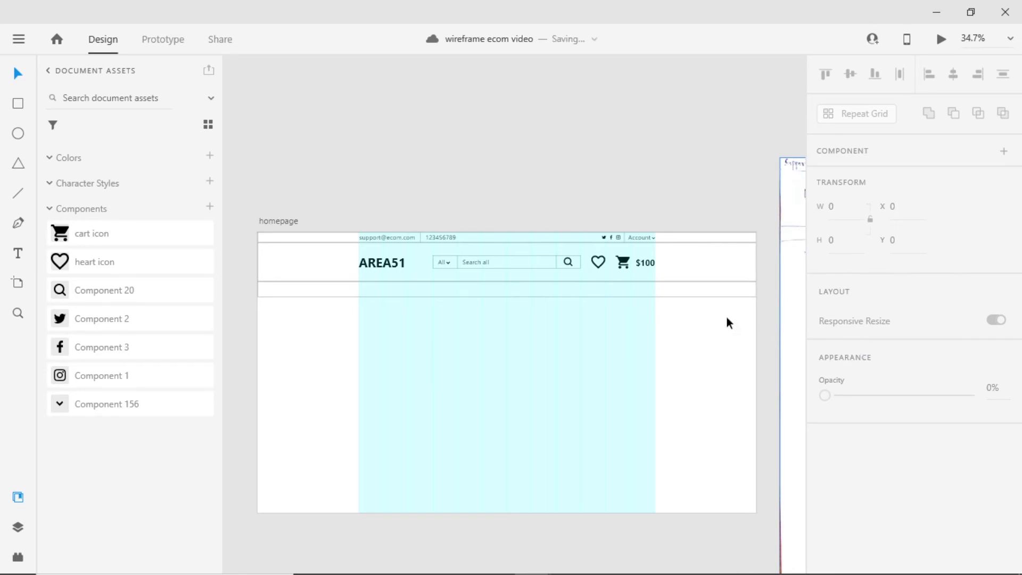
- Remove the border of the new bar below the header and fill it with blue #1A7ABB
left_click(707, 291)
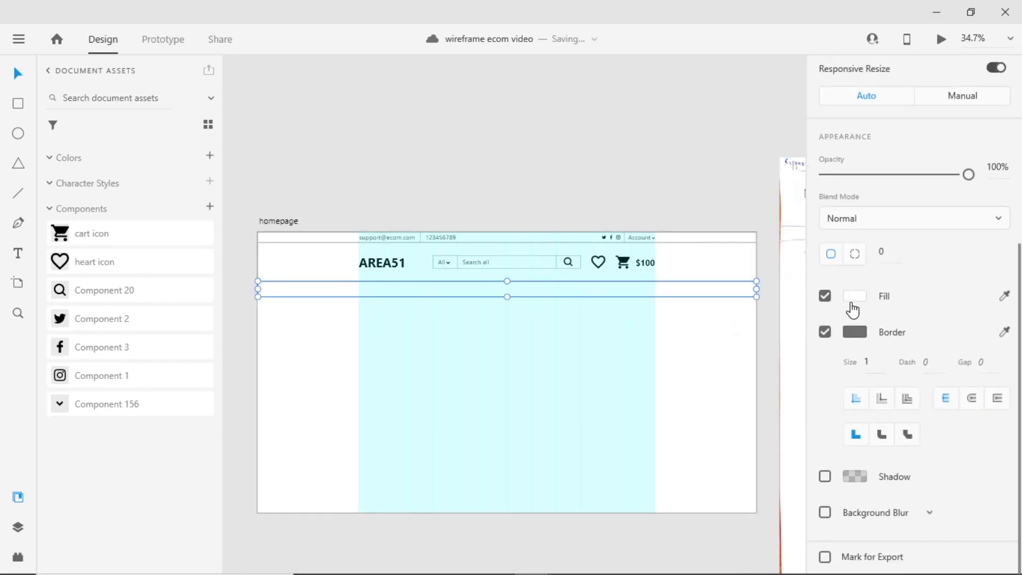
left_click(826, 344)
left_click(858, 407)
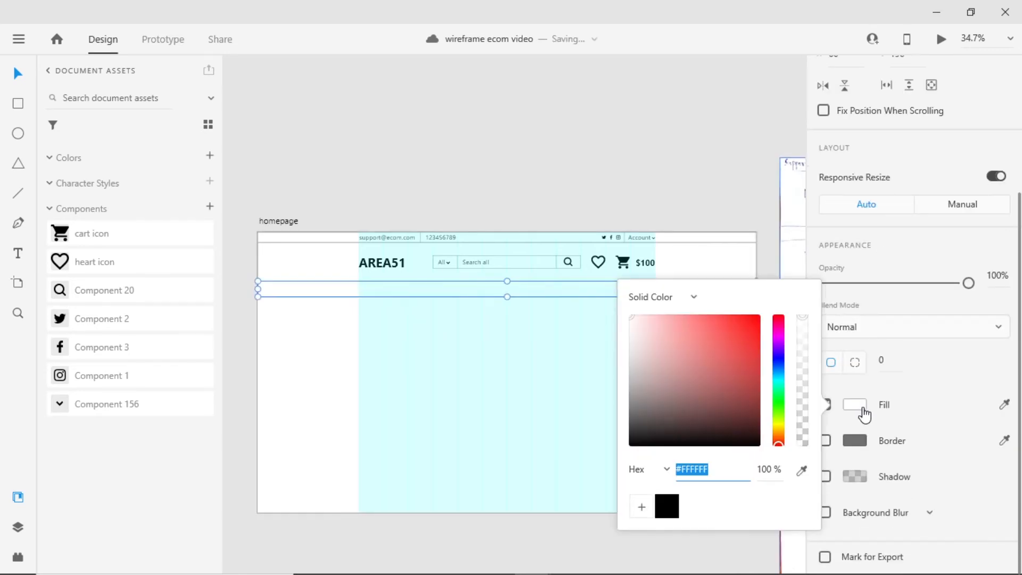
left_click(778, 371)
left_click(743, 350)
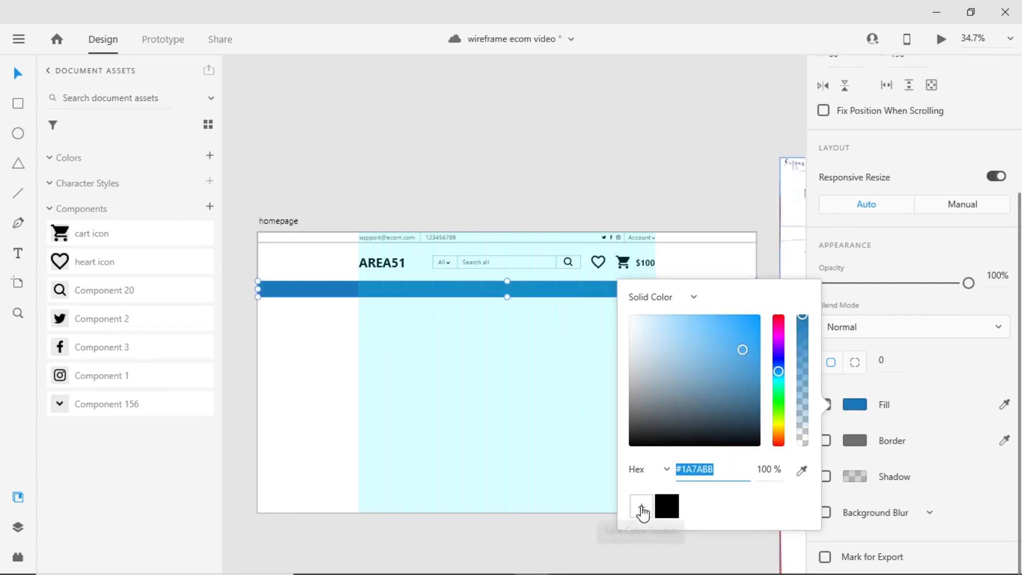
- Save the bar's blue fill as a color swatch and deselect the bar
left_click(641, 510)
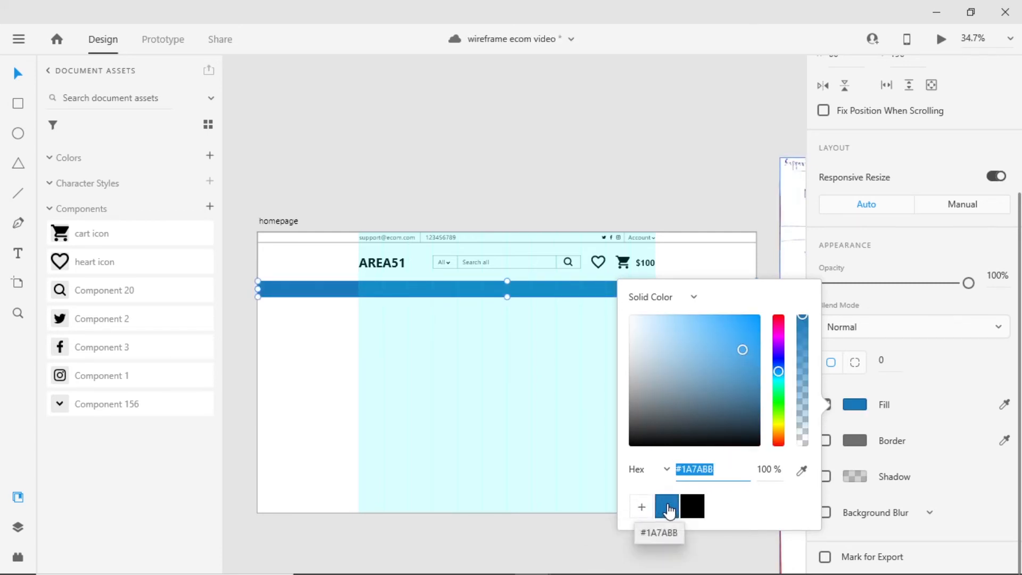
left_click(391, 309)
scroll(389, 297, "up", 3)
left_click_drag(500, 359, 447, 369)
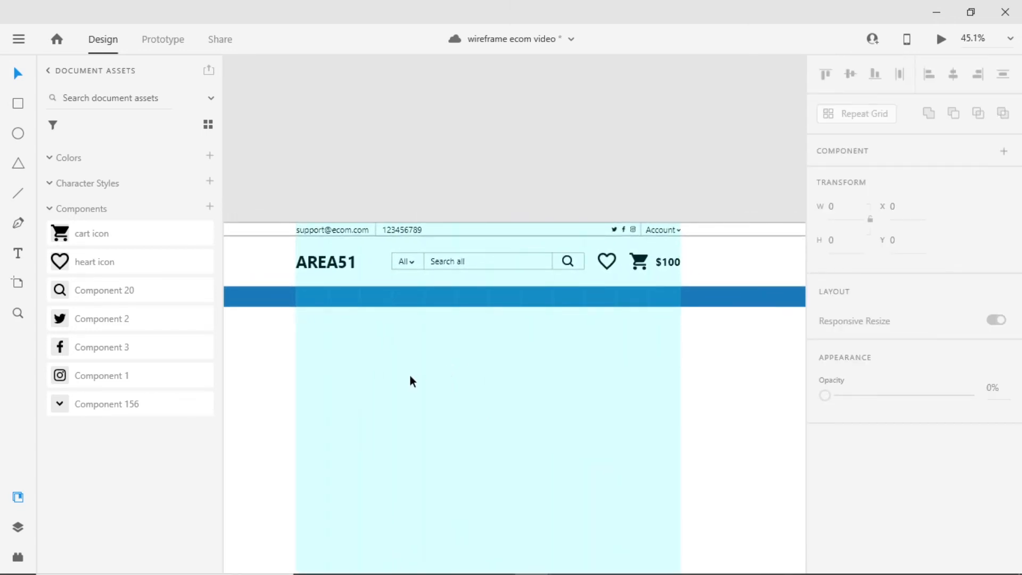
- Save the document and add the text "All categories" in the blue navigation bar, starting at the layout grid's edge under the AREA51 logo
key("ctrl+s")
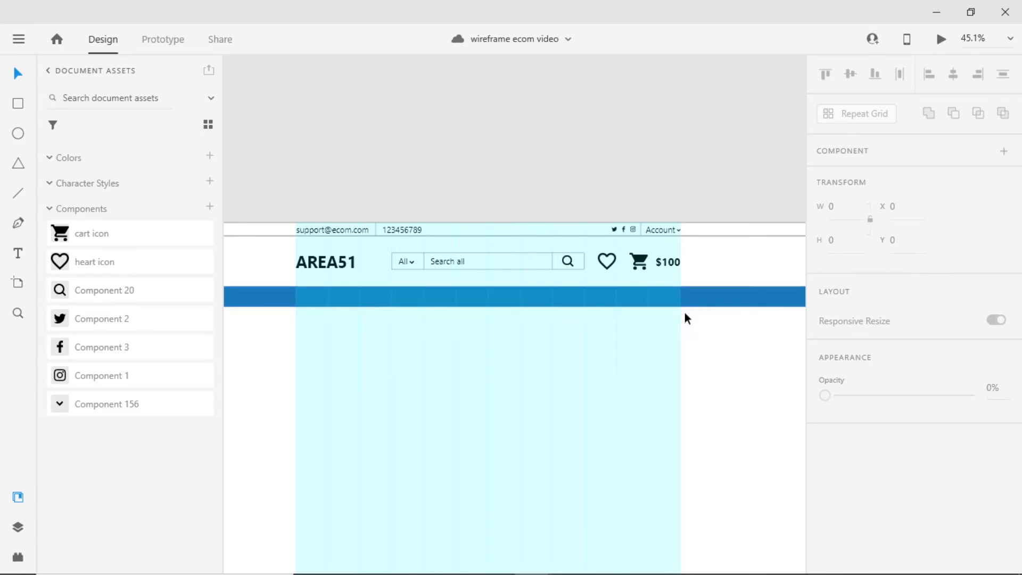
left_click(19, 255)
left_click(297, 298)
type("A")
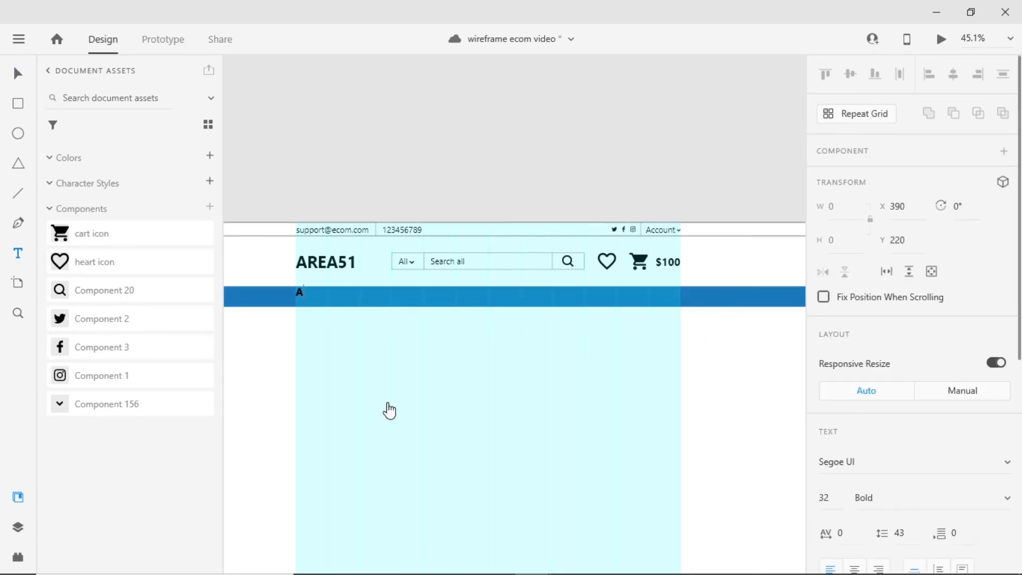
type("ll categories")
- Set the "All categories" text to size 24 in Regular weight
scroll(924, 430, "down", 5)
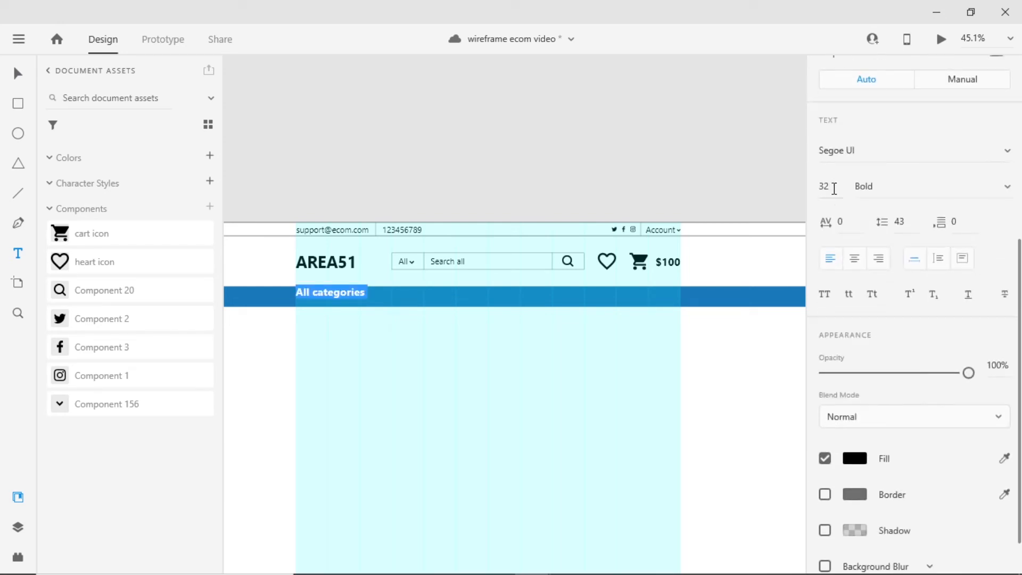
left_click(831, 186)
type("24")
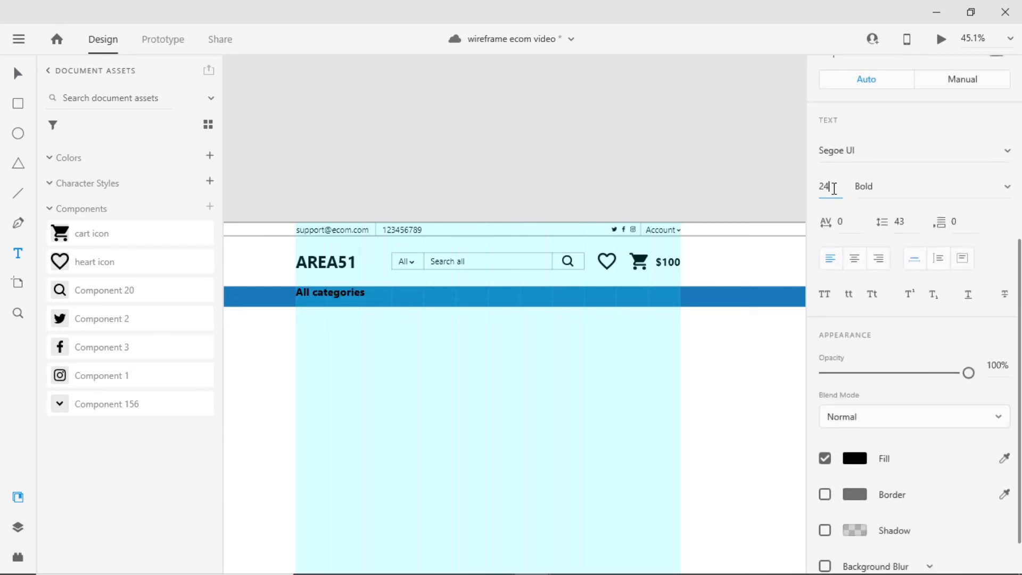
key("Return")
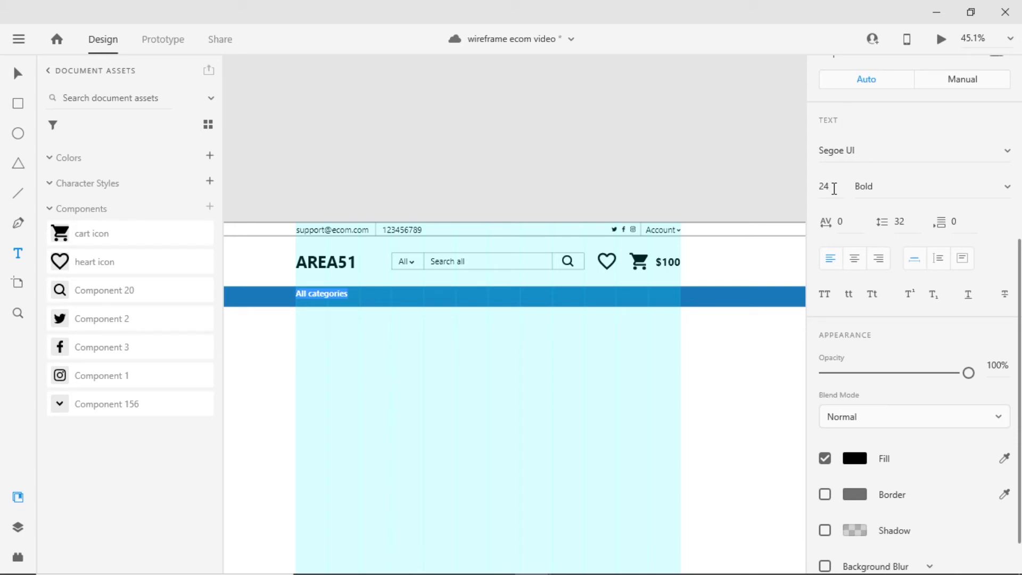
left_click(1007, 185)
left_click(907, 85)
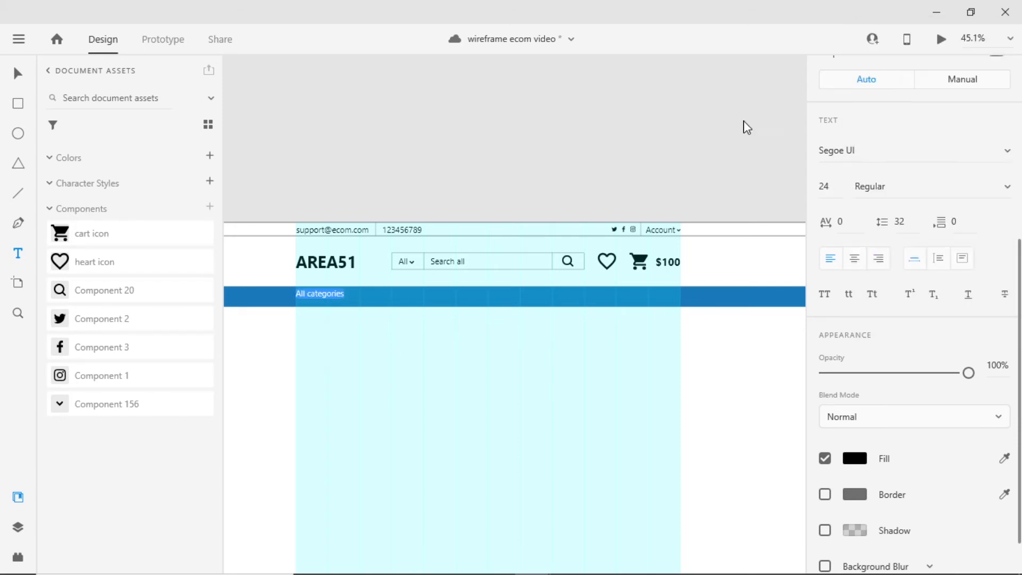
key("Escape")
- Fill the "All categories" text with white #FFFFFF, save that white as a color swatch and deselect the text
scroll(906, 434, "down", 1)
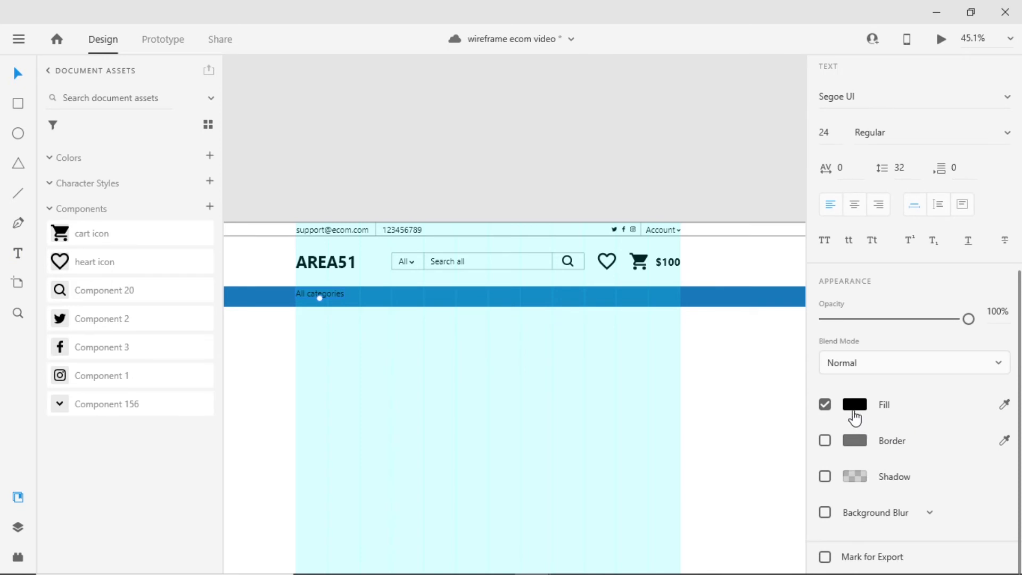
left_click(855, 405)
left_click(641, 334)
left_click_drag(627, 287, 617, 278)
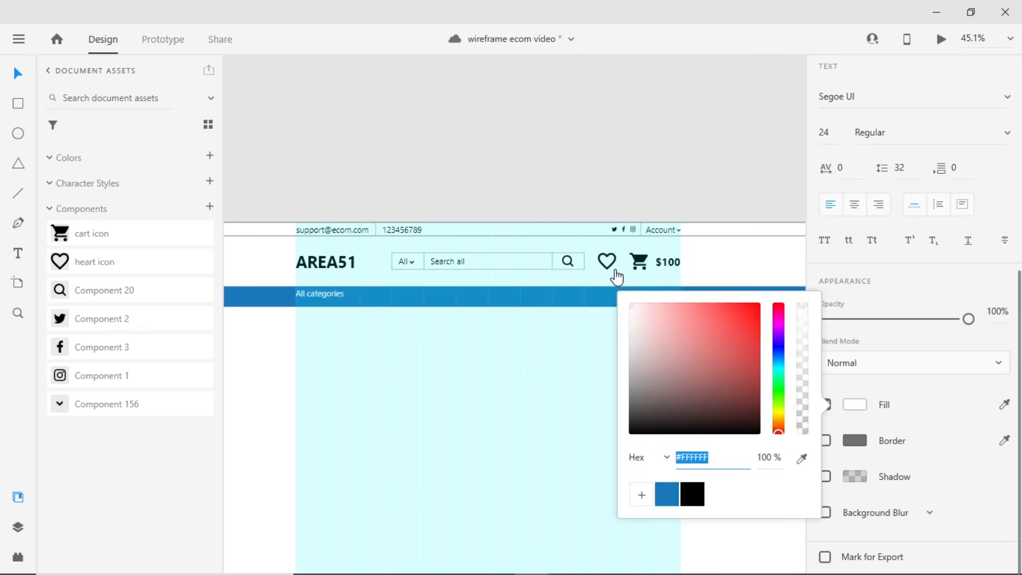
left_click(640, 501)
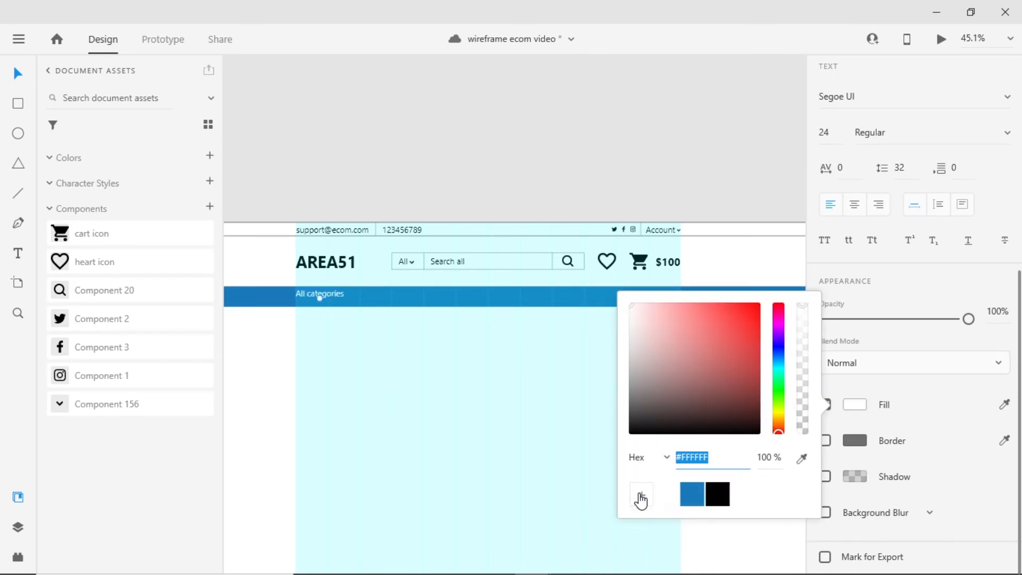
key("Escape")
key("Escape")
- Place the down-arrow component (Component 156) directly after "All categories" and enlarge it to 17.27 by 11.21
scroll(324, 326, "up", 5)
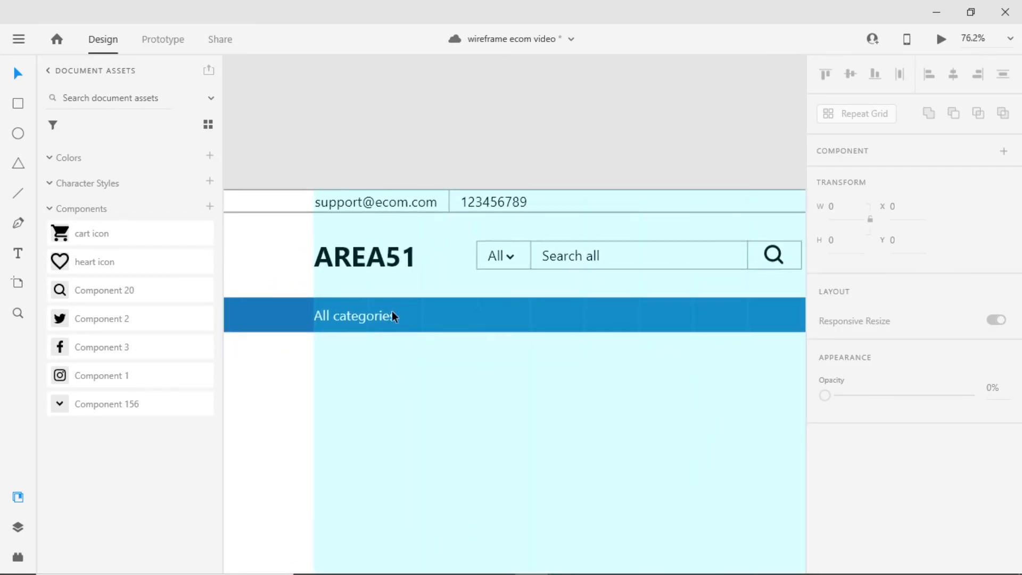
left_click_drag(83, 413, 433, 316)
scroll(420, 323, "up", 8)
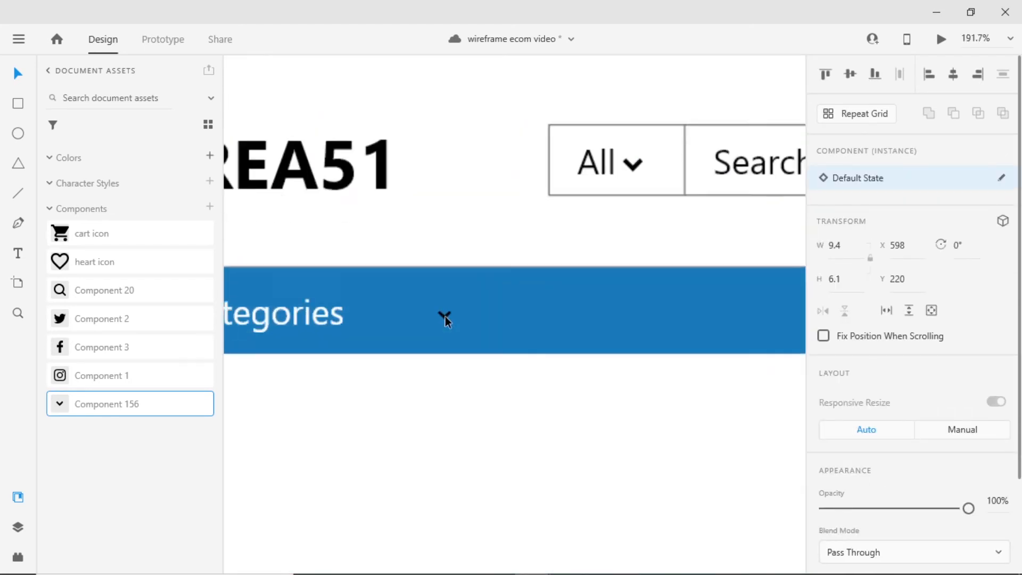
double_click(445, 313)
mouse_move(456, 305)
left_mouse_down()
mouse_move(479, 290)
mouse_move(494, 318)
mouse_move(448, 318)
left_mouse_up()
scroll(420, 343, "down", 4)
left_click(446, 318)
double_click(447, 317)
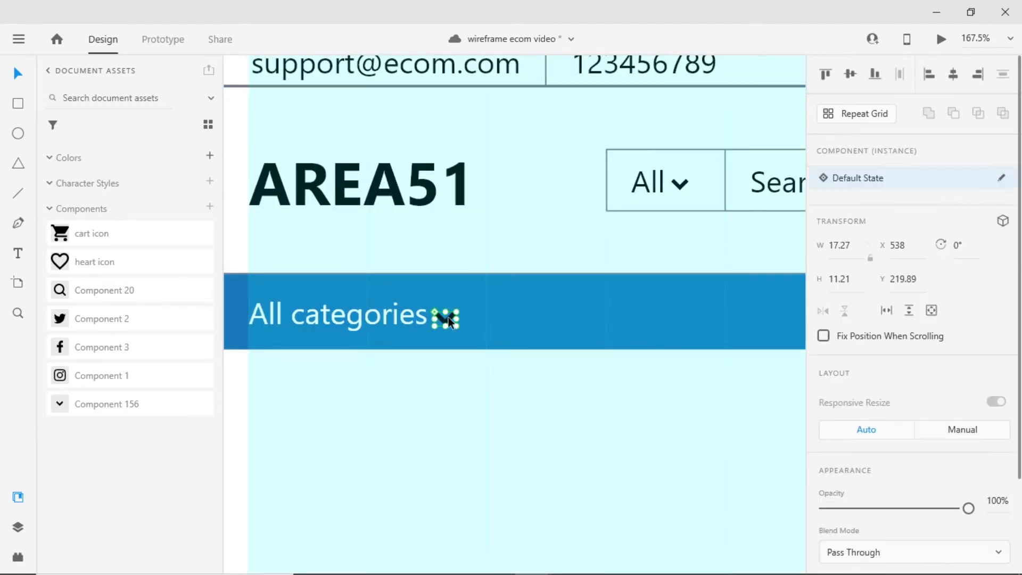
- Fill the down arrow beside "All categories" with the saved white #FFFFFF swatch and deselect it
scroll(860, 478, "down", 3)
left_click(855, 476)
left_click(667, 550)
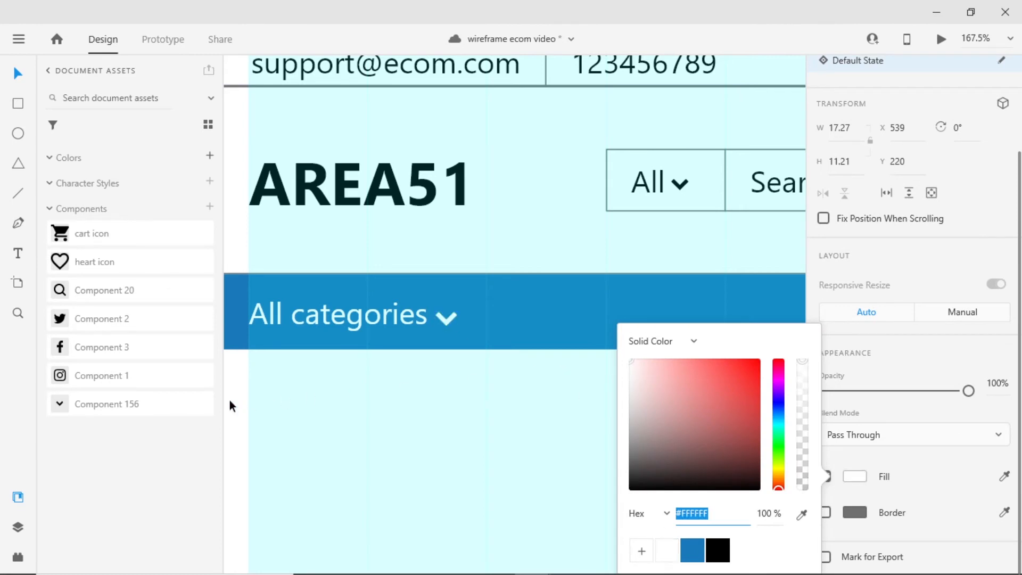
left_click(383, 320)
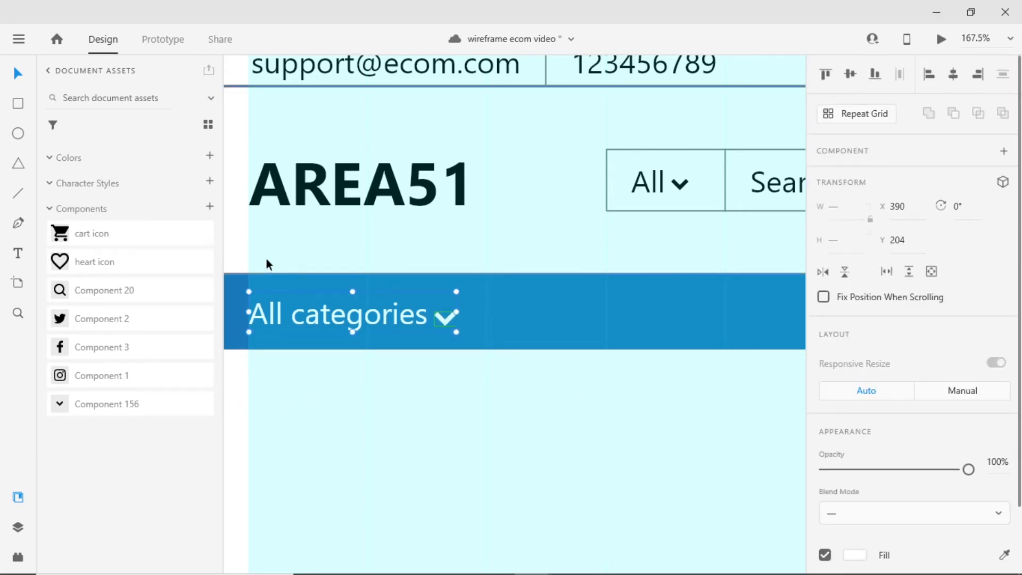
left_click(290, 318)
double_click(369, 321)
left_click(374, 357)
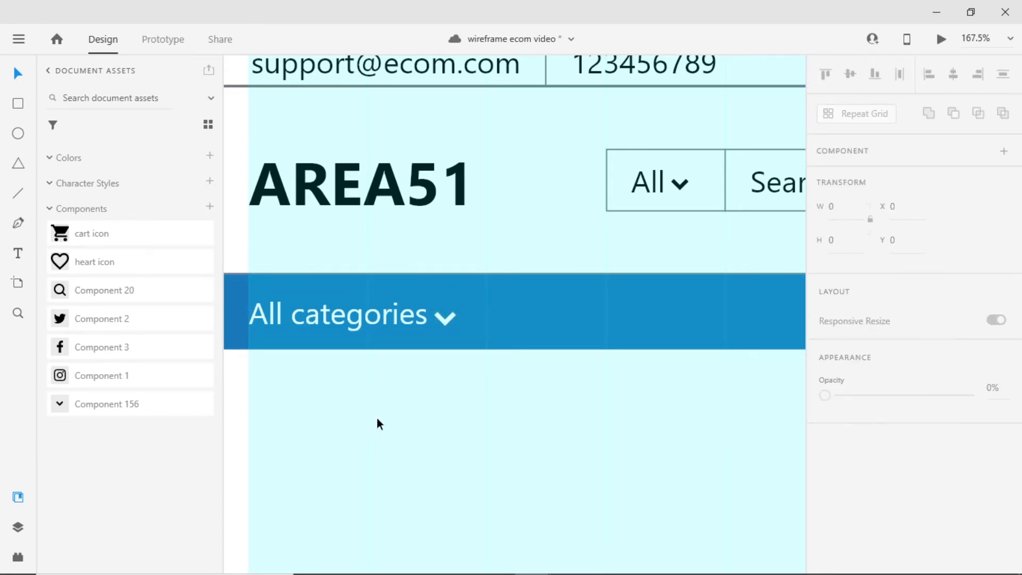
- Examine the navigation row of the hand-drawn sketch for its menu items
scroll(579, 411, "down", 10)
left_click_drag(685, 372, 357, 361)
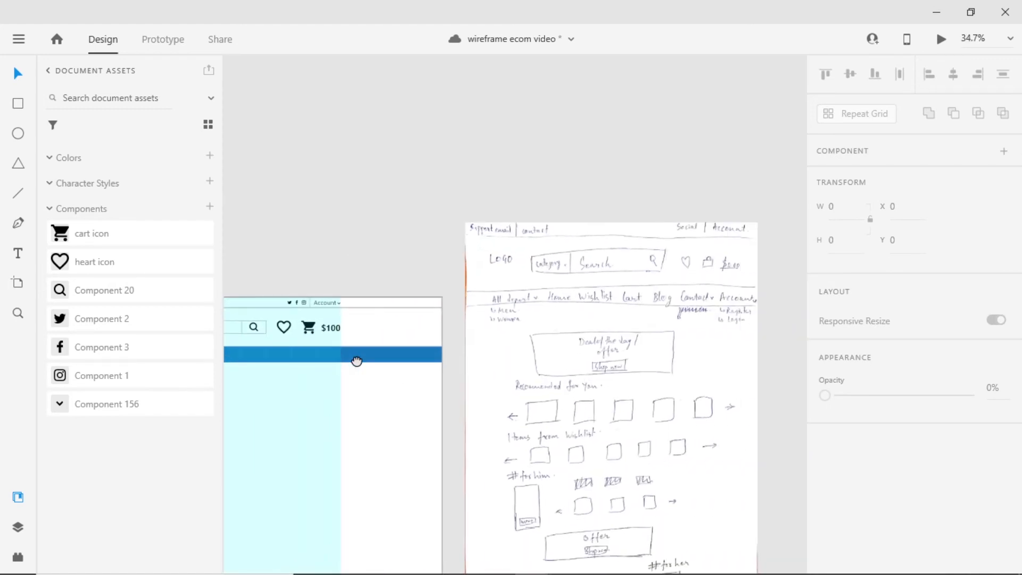
scroll(562, 302, "right", 1)
scroll(562, 301, "up", 5)
scroll(611, 331, "right", 2)
scroll(440, 346, "down", 2)
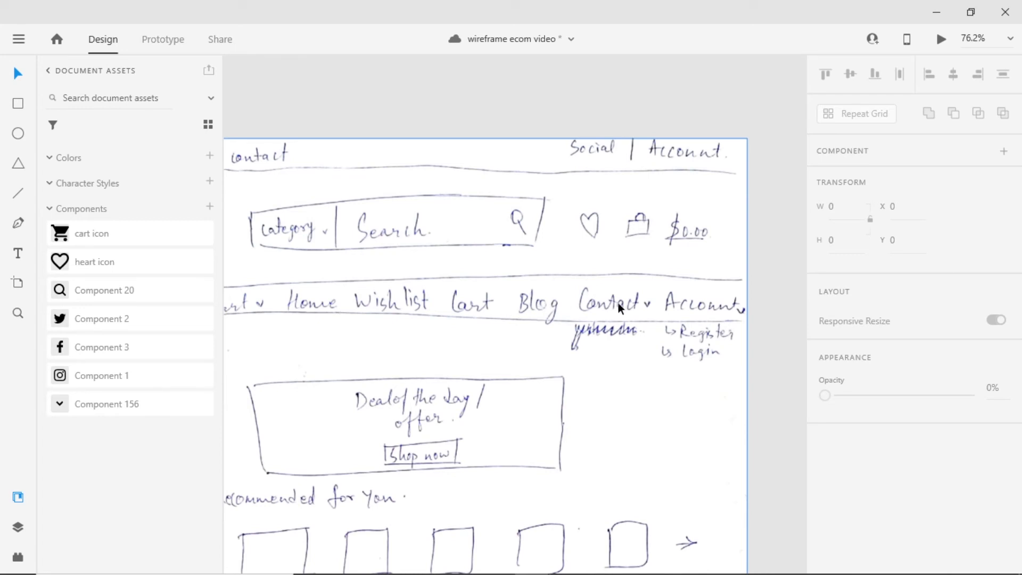
scroll(519, 359, "left", 1)
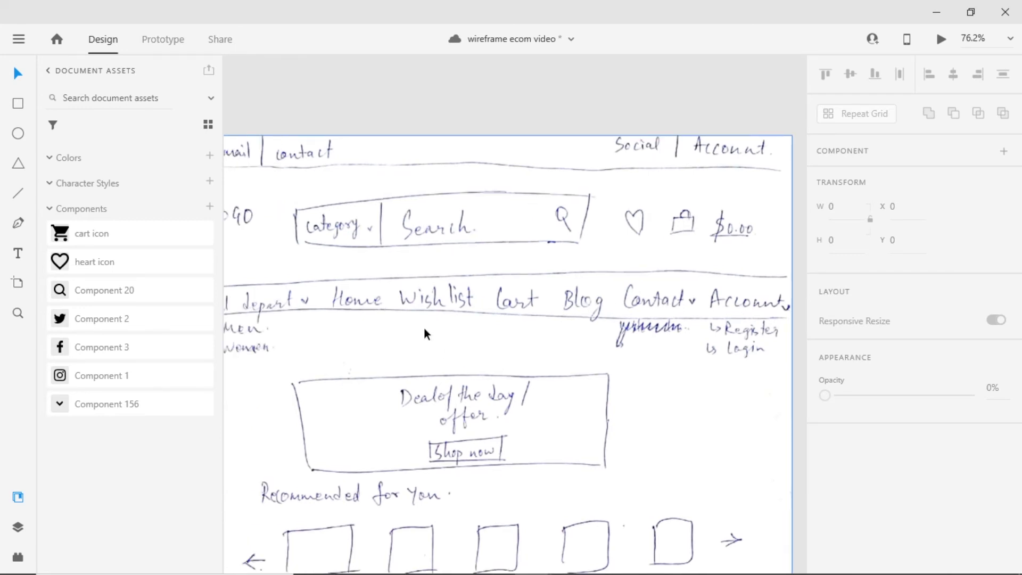
- Save the document and add the text "Home" to the navigation bar at X 675, Y 204, aligned with the search box's starting edge
key("ctrl+s")
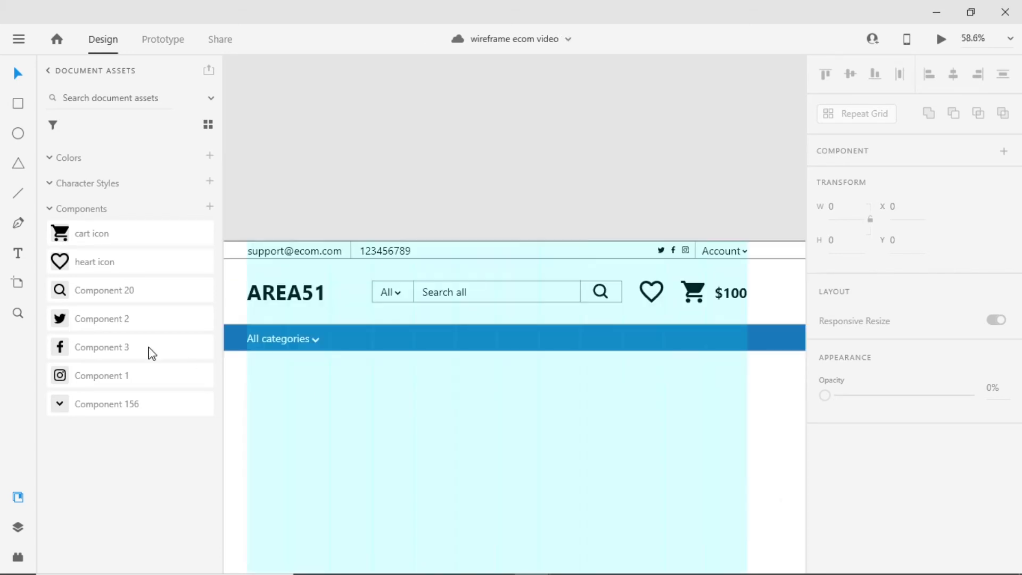
left_click(19, 254)
left_click(373, 341)
type("Home")
key("Escape")
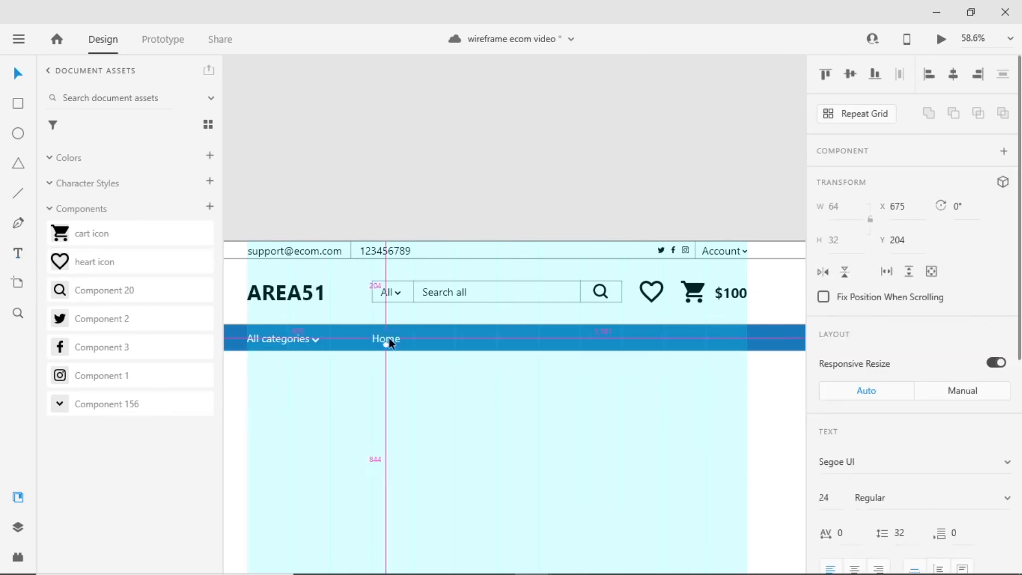
- Duplicate the Home text five times in a row along the navigation bar
left_click_drag(407, 340, 479, 339)
left_click_drag(479, 339, 606, 338)
scroll(465, 344, "up", 3)
- Change the second, third and fourth Home texts in the navigation bar to "Men", "Women" and "Blogs"
double_click(461, 336)
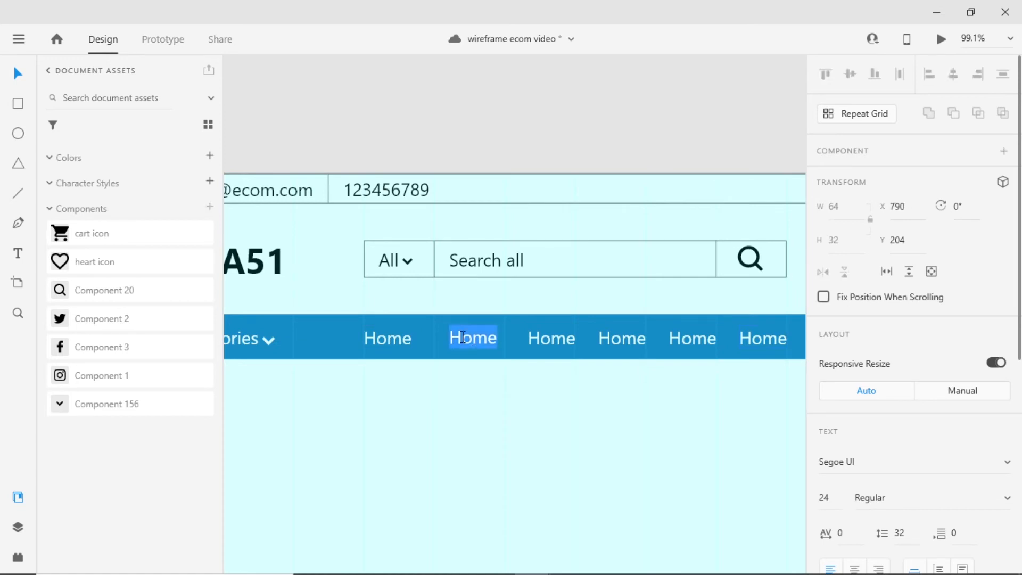
type("Men")
double_click(542, 340)
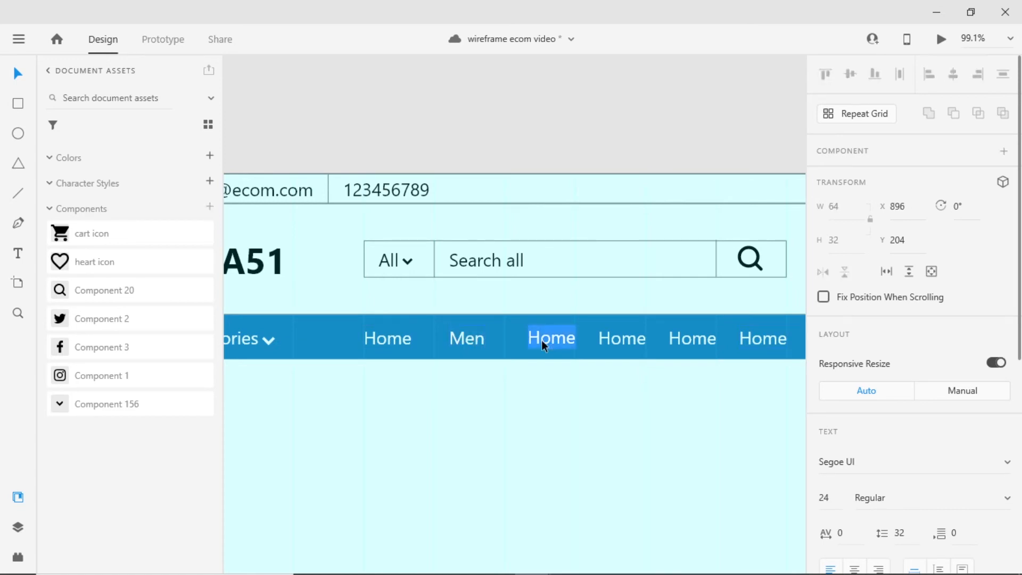
type("Women")
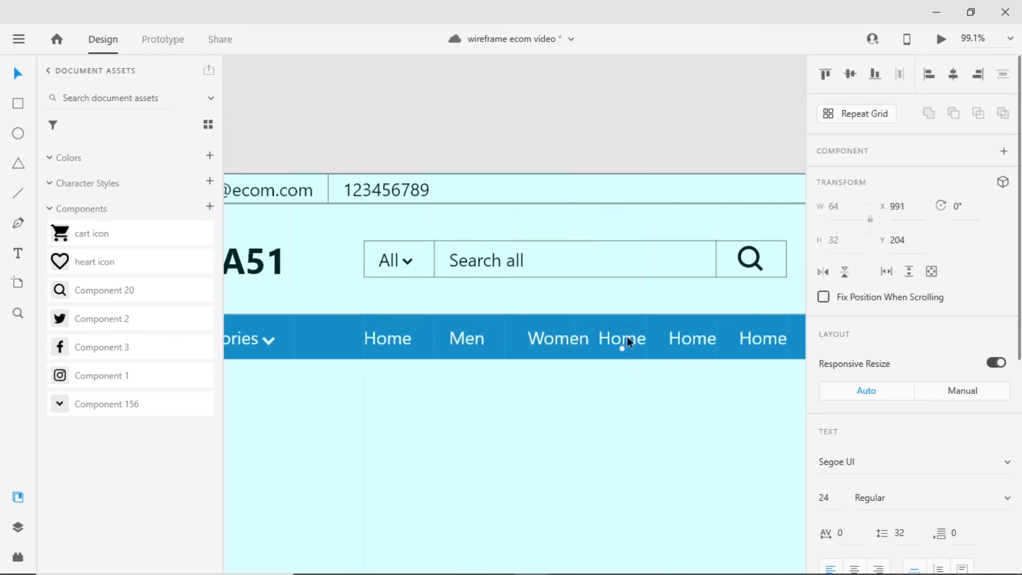
double_click(628, 336)
type("Blogs")
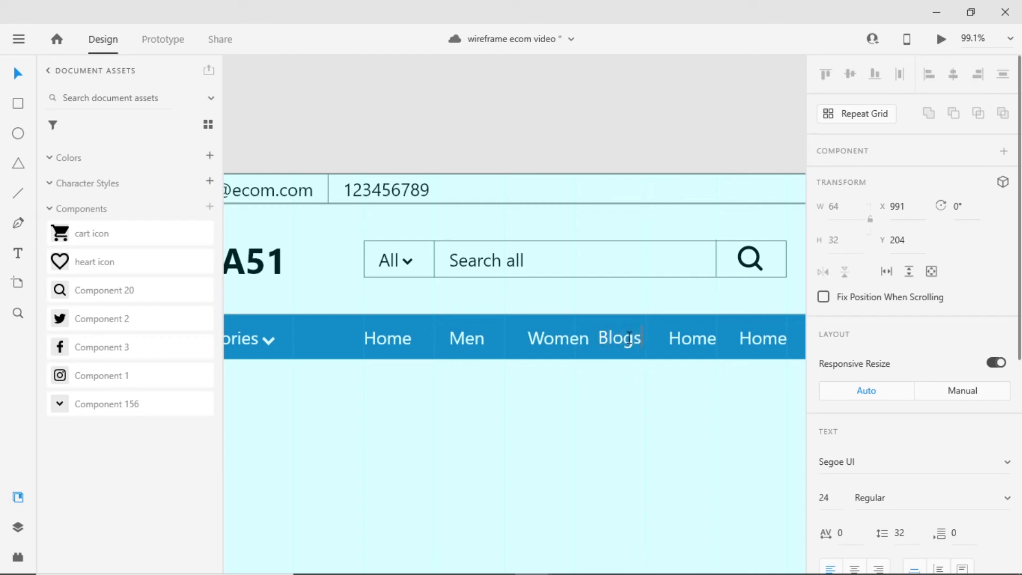
- Change the last two Home texts in the navigation bar to "Contact us" and "My account"
left_click(692, 339)
double_click(693, 338)
type("Contac")
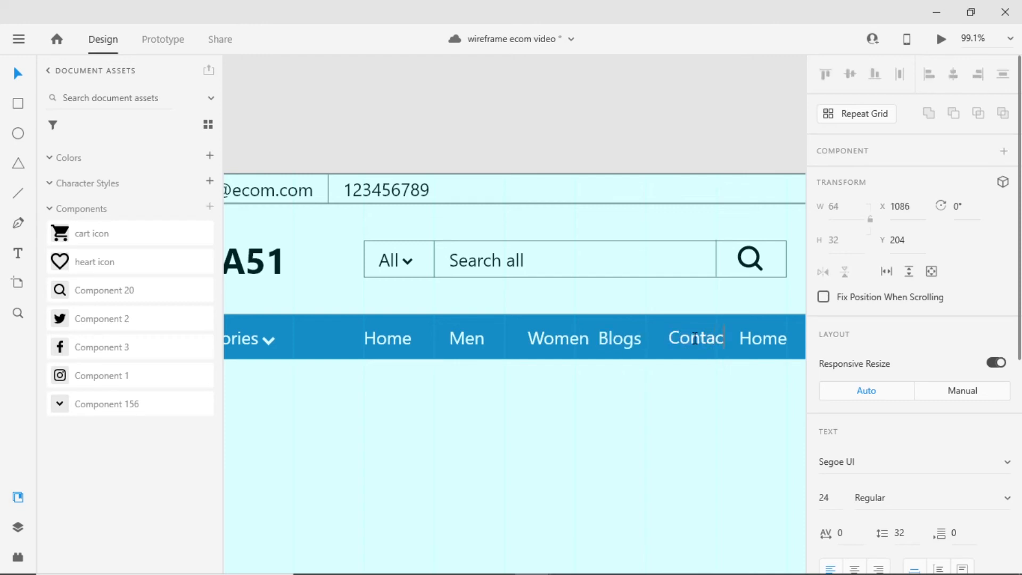
type("t us")
key("Escape")
key("Tab")
scroll(639, 415, "right", 4)
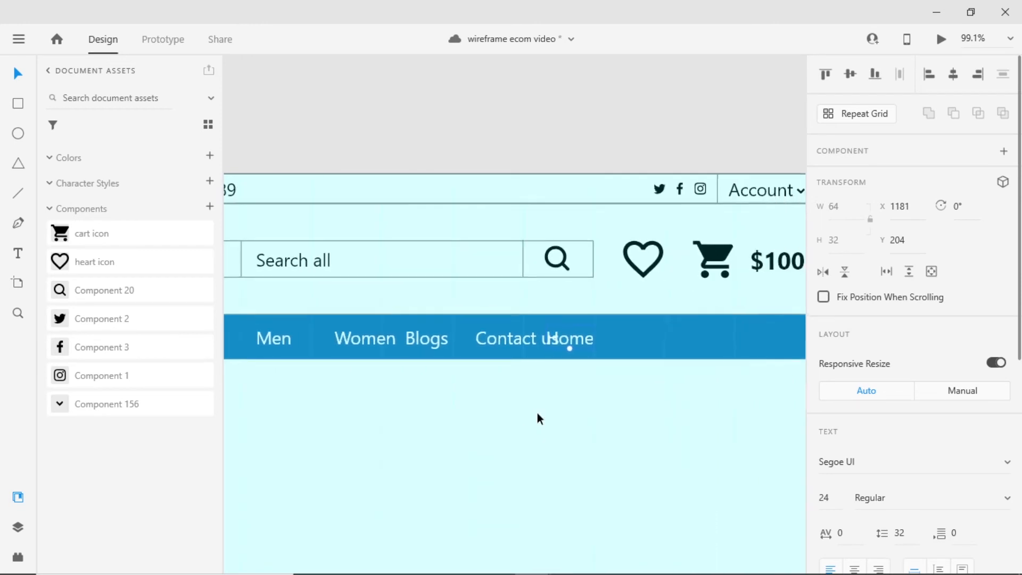
double_click(586, 339)
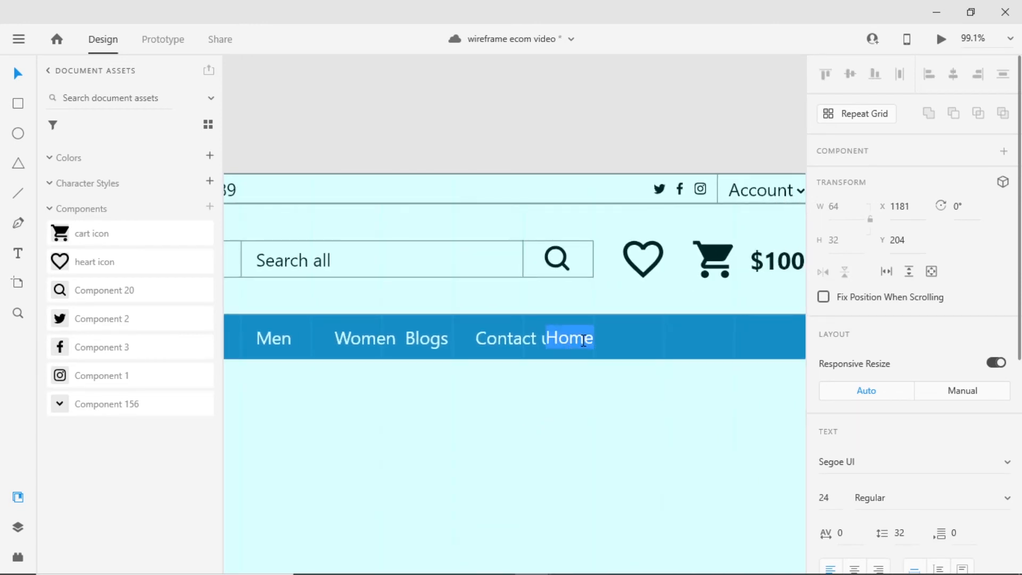
type("My account")
- Move the My account text to X 1407, Y 204, flush with the layout grid's outer edge below the $100 total
scroll(496, 443, "down", 3)
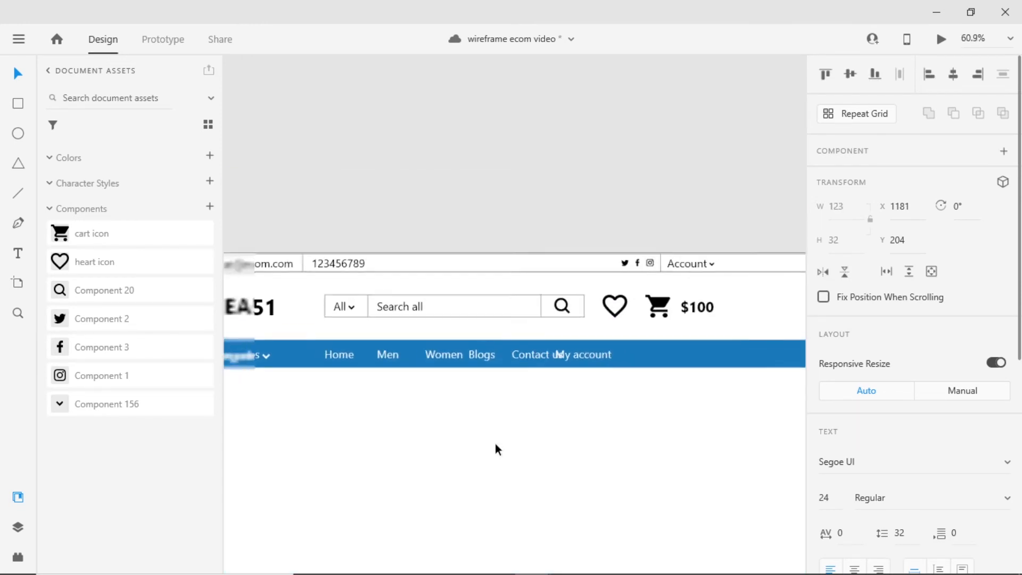
scroll(495, 443, "down", 1)
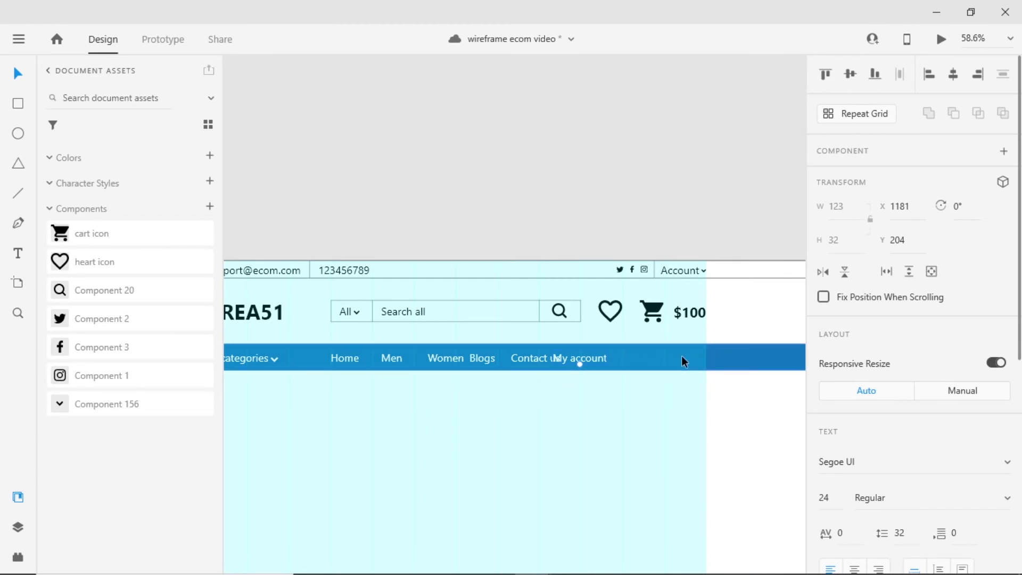
key("Escape")
scroll(615, 367, "up", 2)
left_click_drag(621, 337, 716, 339)
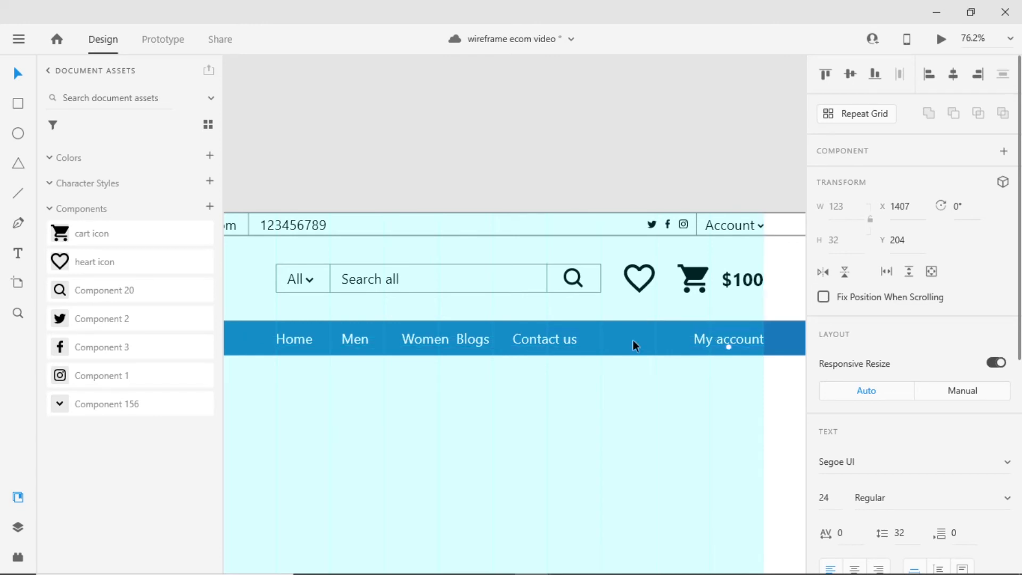
- Move the Contact us text next to My account, at X 1265, Y 204
left_click_drag(528, 340, 626, 345)
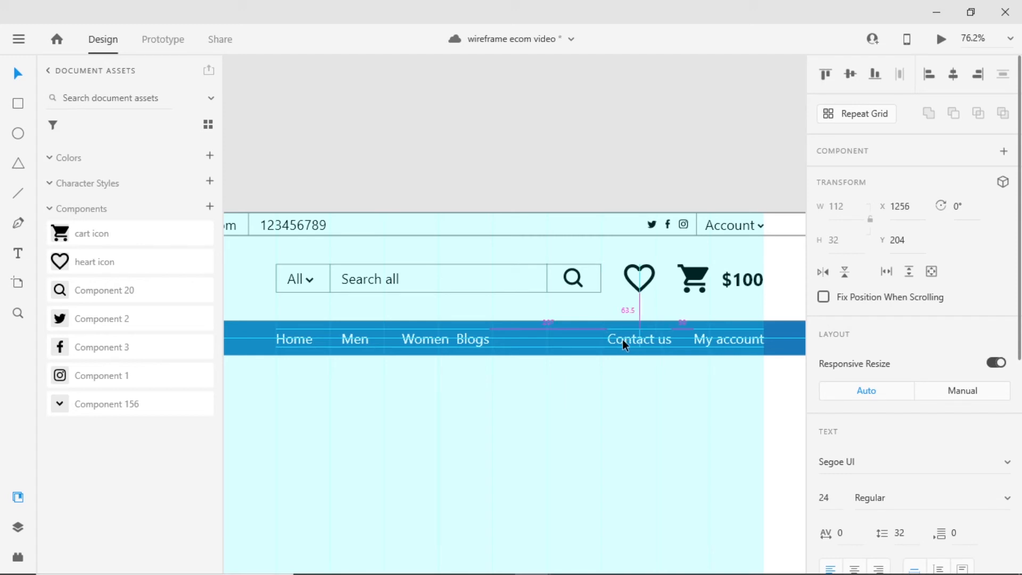
key("Right")
key("Right")
key("Right")
key("Right")
key("Right")
key("Right")
key("Right")
key("Right")
key("Right")
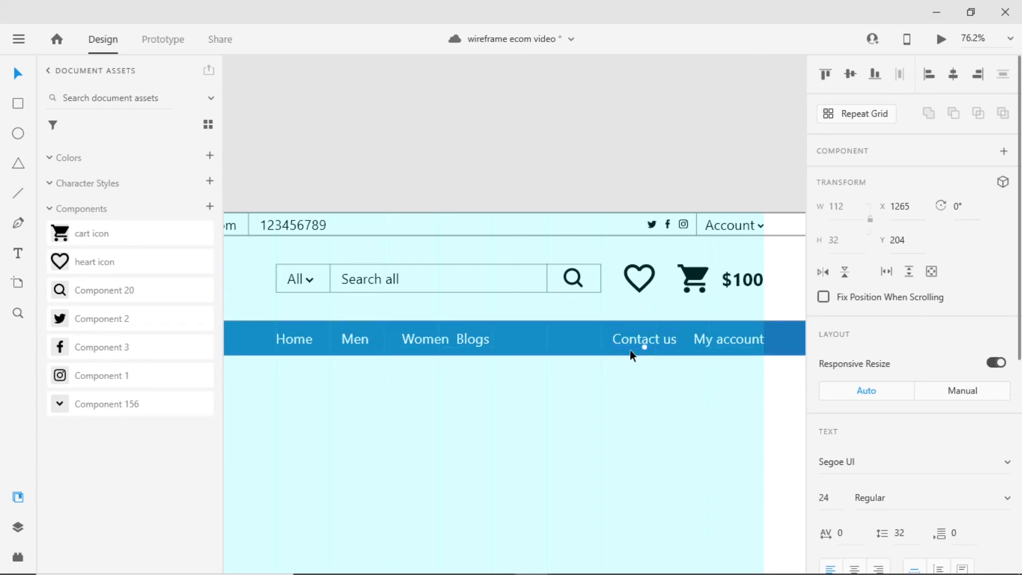
- Move Blogs to X 1177 and line up Women, Men and Home before it, matching the gap between Contact us and My account
left_click_drag(467, 341, 572, 339)
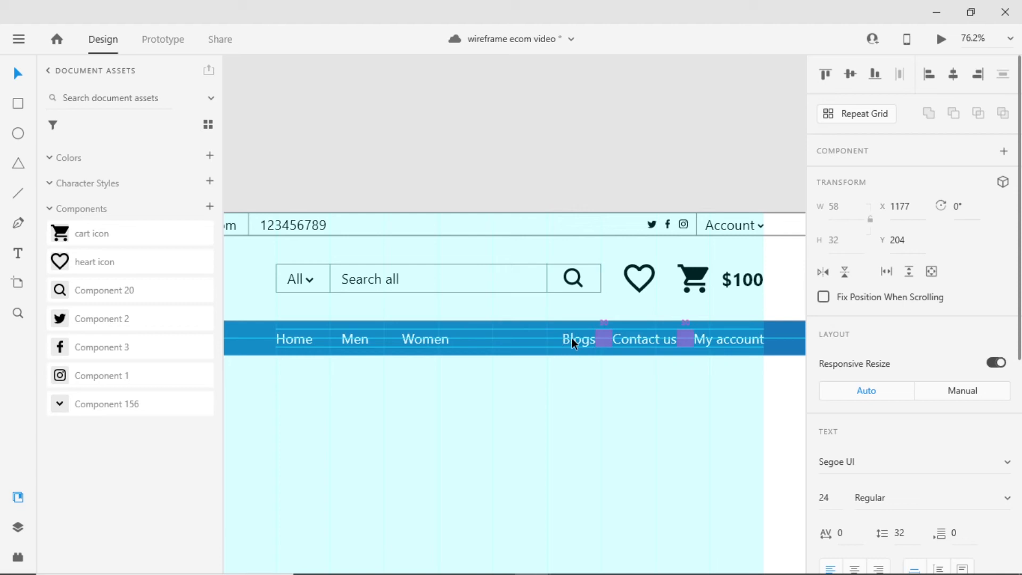
left_click_drag(417, 339, 509, 341)
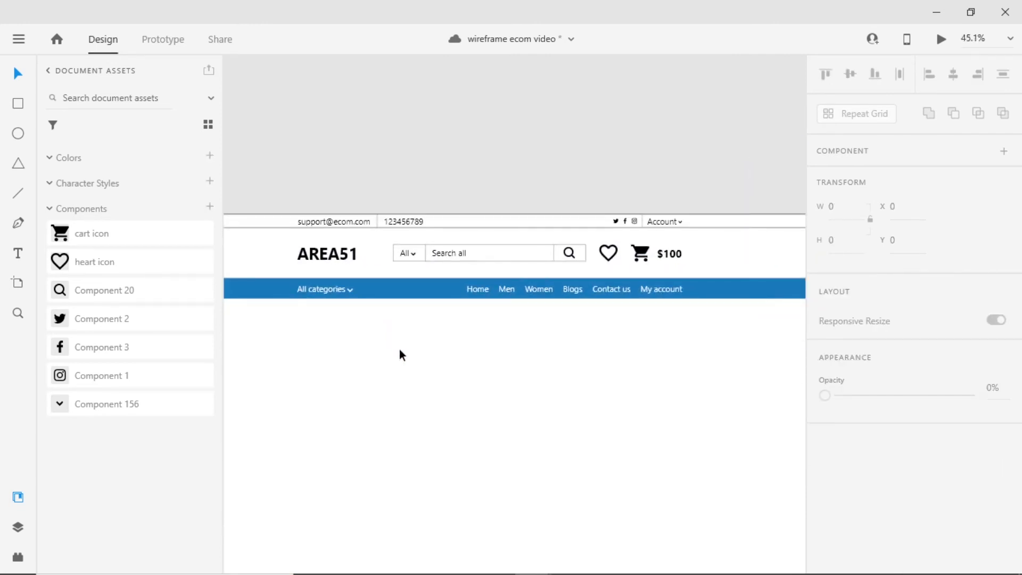
scroll(399, 350, "up", 1)
key("ctrl+shift+apostrophe")
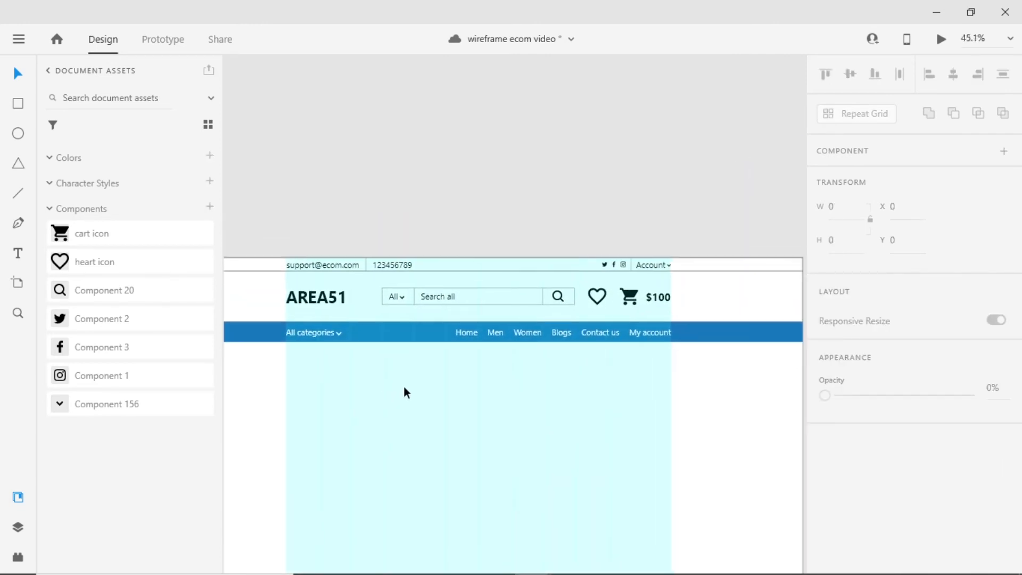
- Group the All categories dropdown with the Home, Men, Women, Blogs, Contact us and My account texts
left_click(654, 338)
left_click(602, 333, "shift")
left_click(563, 331, "shift")
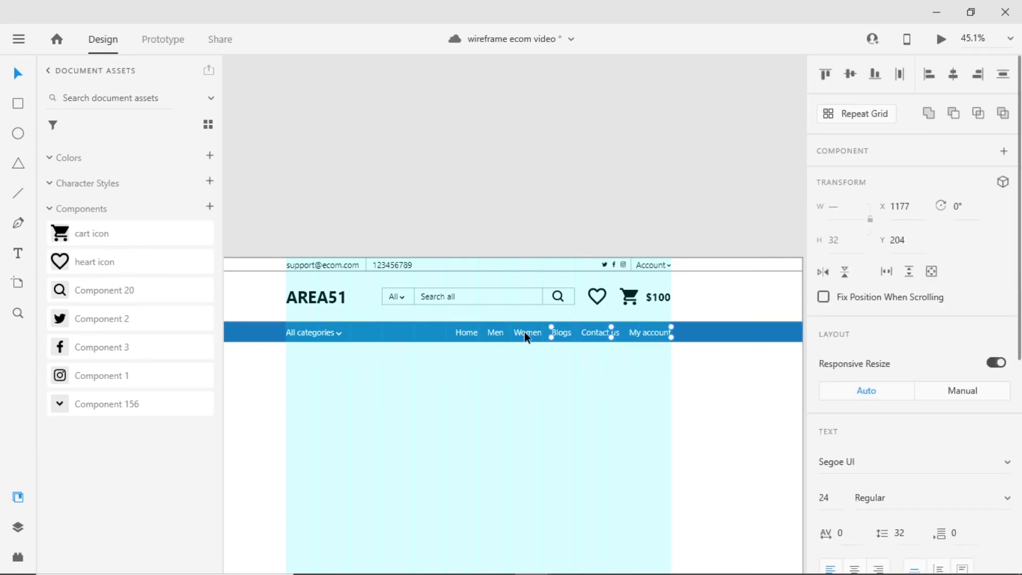
left_click(525, 331, "shift")
left_click(496, 331, "shift")
left_click(458, 333, "shift")
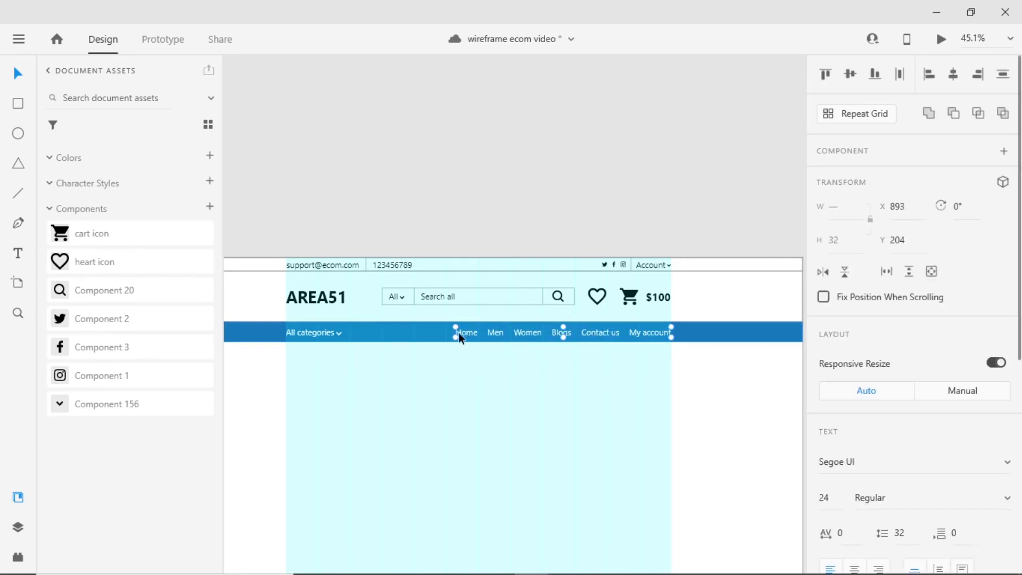
left_click(308, 333, "shift")
key("ctrl+g")
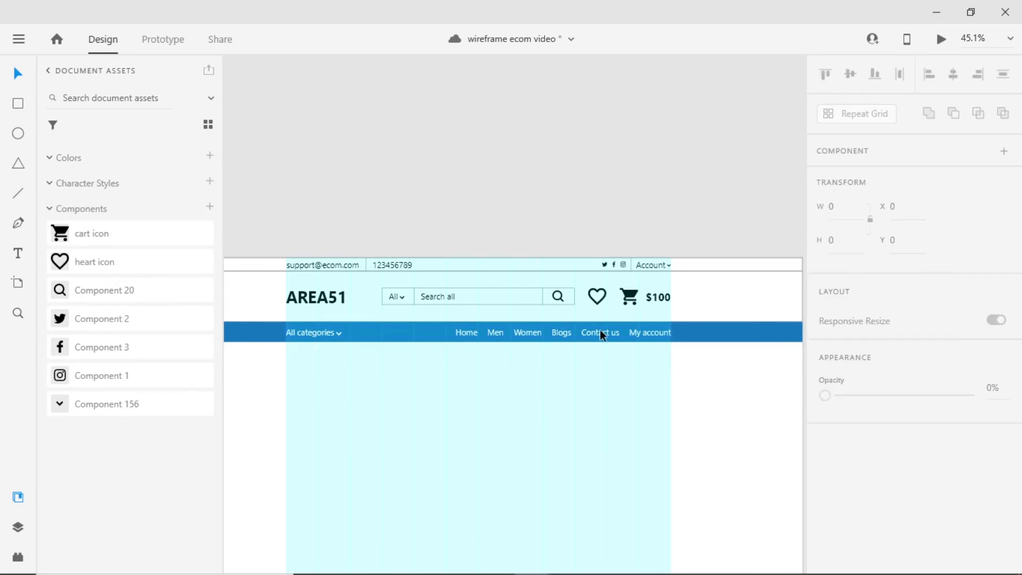
- Group the menu items together with the blue bar behind them, and undo the trial move of that group
left_click(696, 332, "shift")
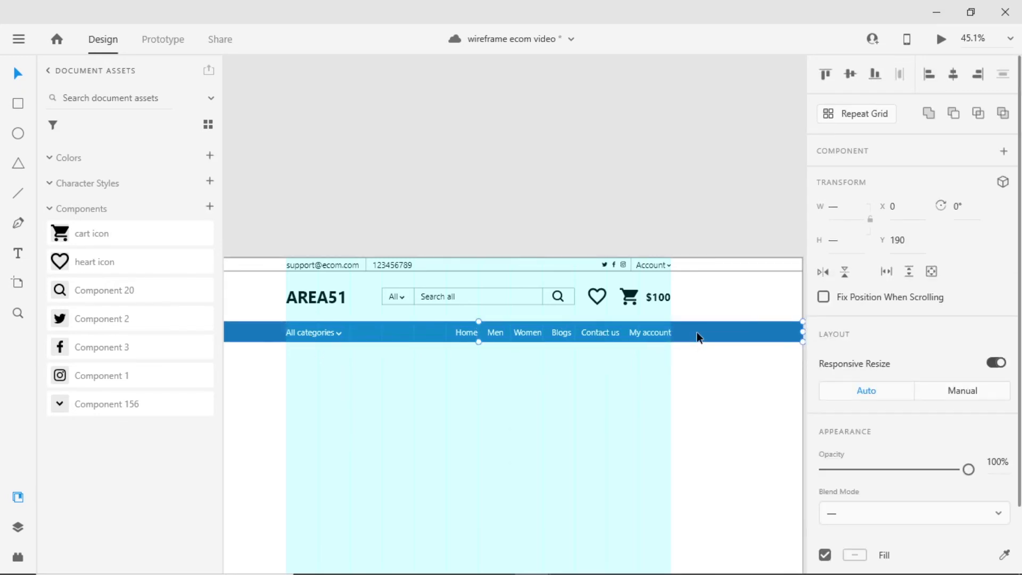
left_click(675, 346)
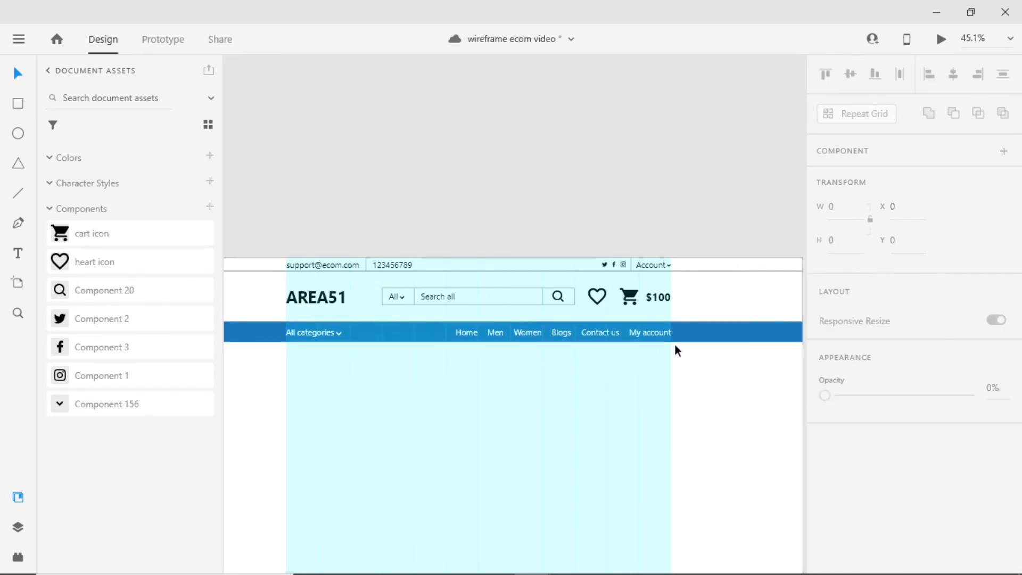
left_click(643, 334)
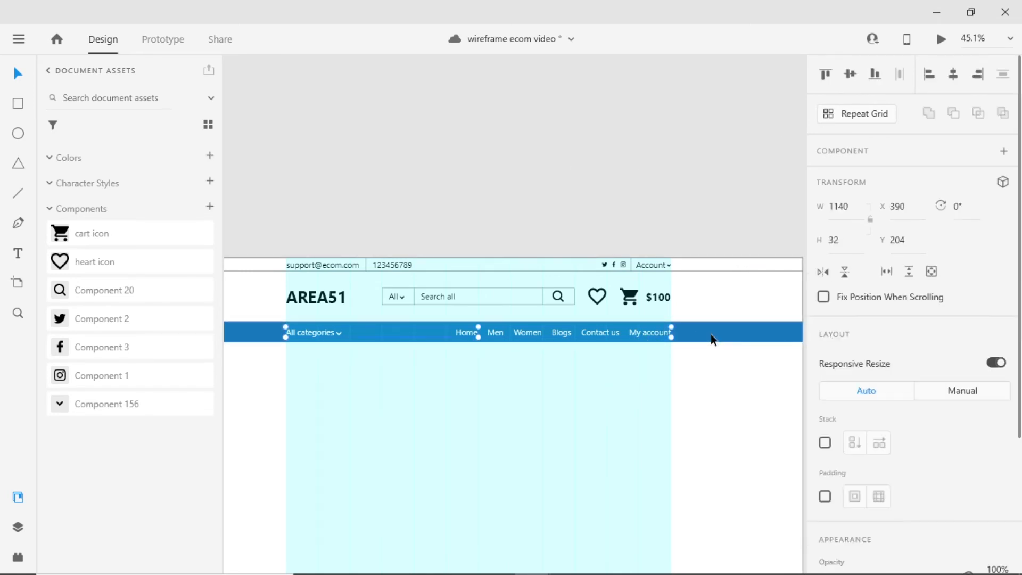
left_click(696, 320)
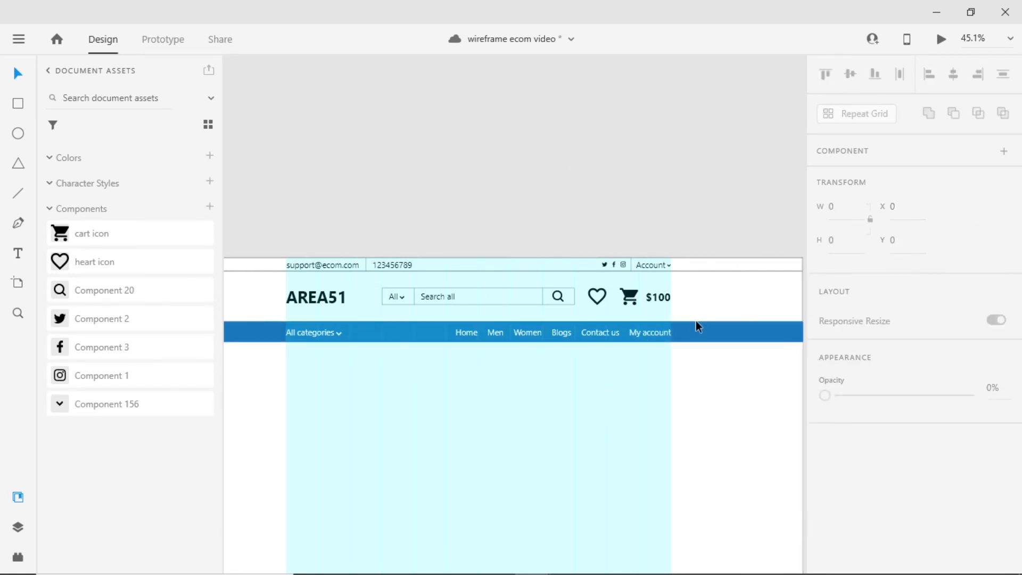
left_click_drag(692, 330, 698, 362)
key("ctrl+z")
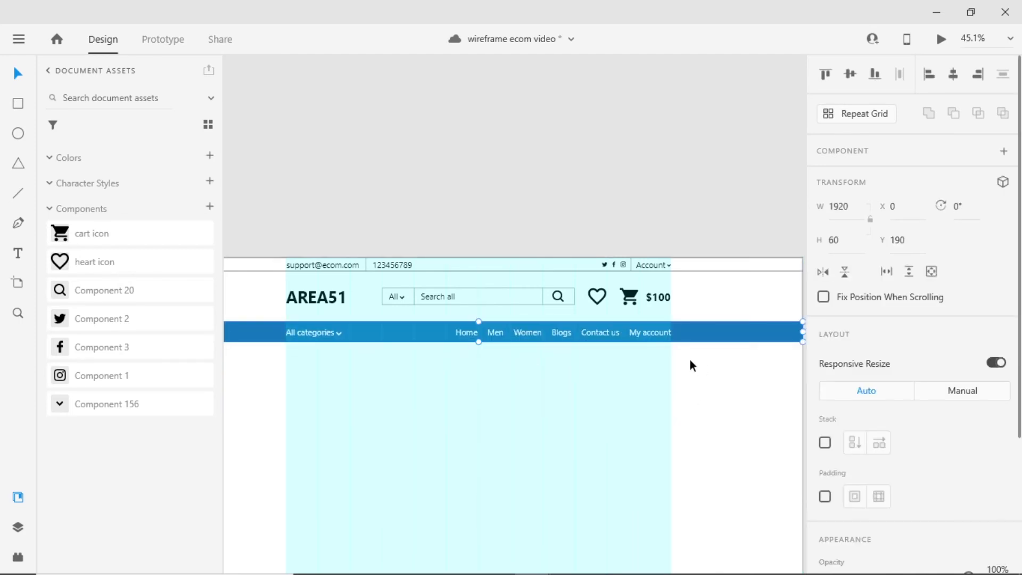
- Turn the grouped blue bar and menu into a component named "Navigation bar"
left_click(688, 323)
left_click(697, 331)
key("ctrl+k")
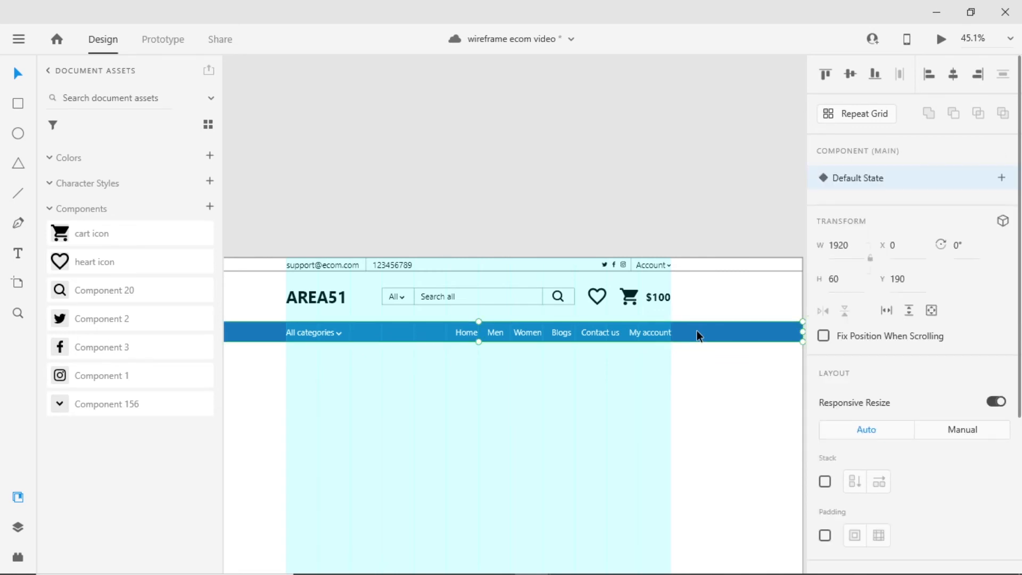
double_click(106, 235)
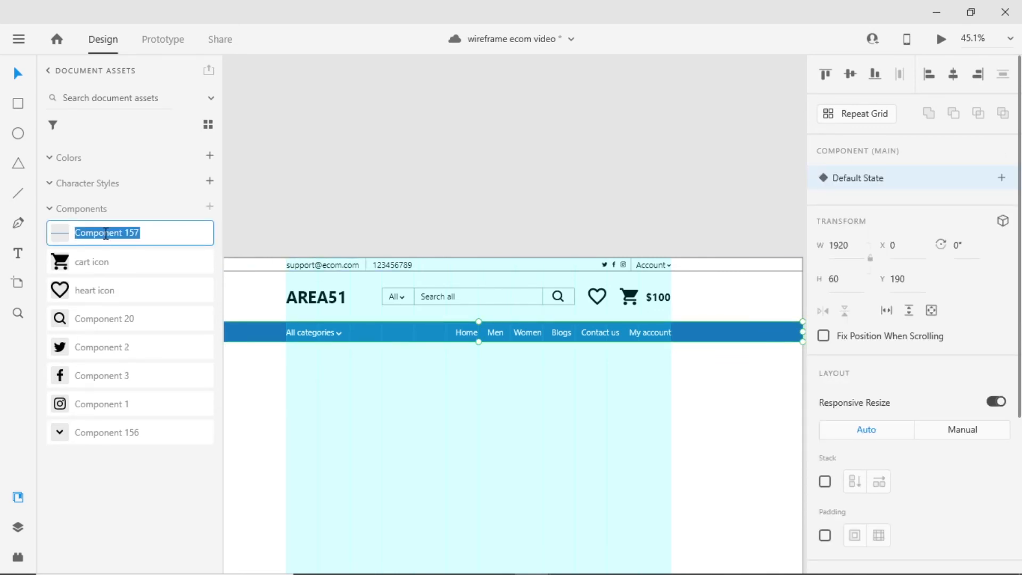
type("Navigation")
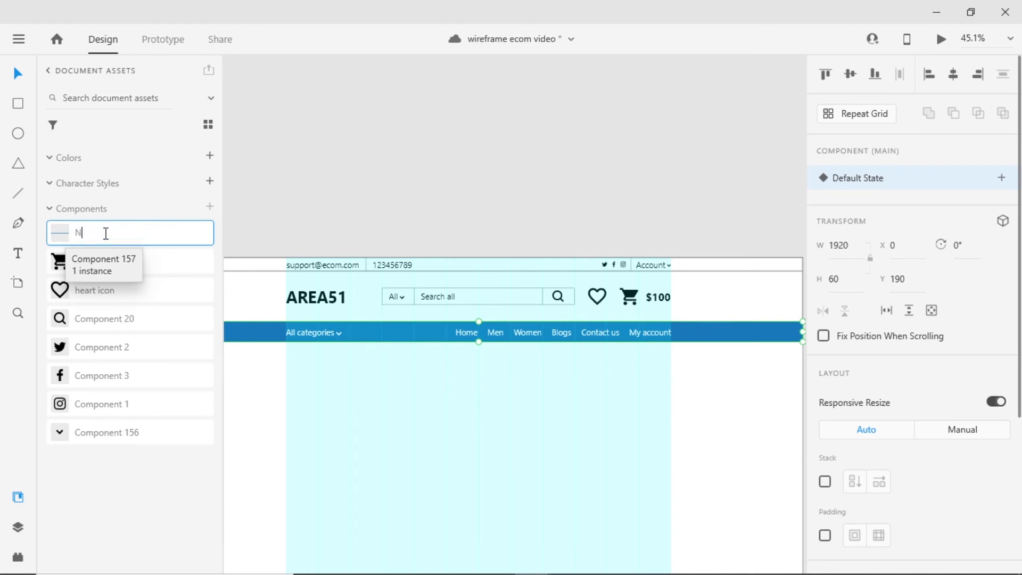
type(" bar")
left_click(325, 326)
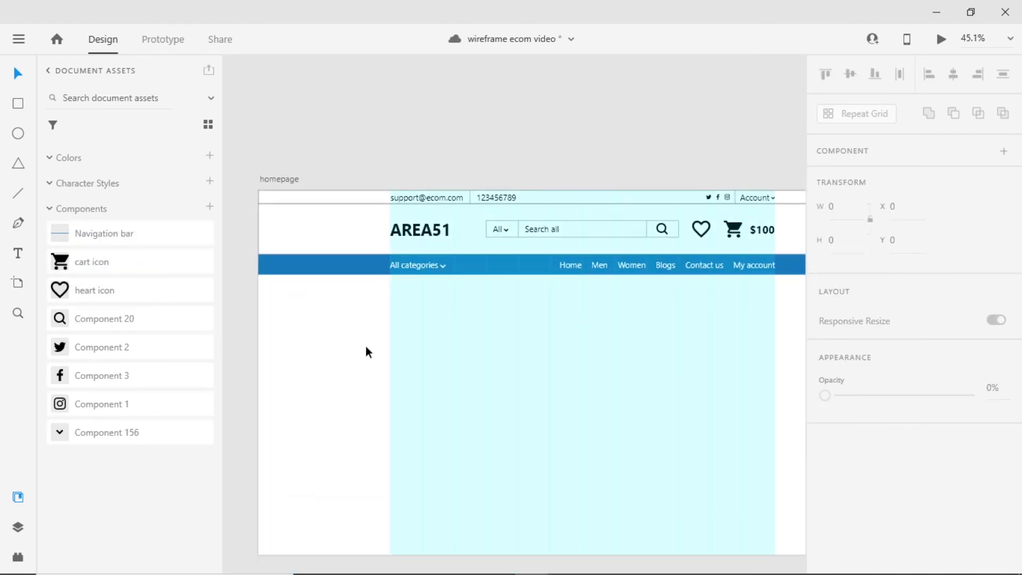
- Place a trial instance of the Navigation bar component above the homepage artboard and delete it
scroll(365, 346, "down", 2)
left_click_drag(416, 360, 375, 372)
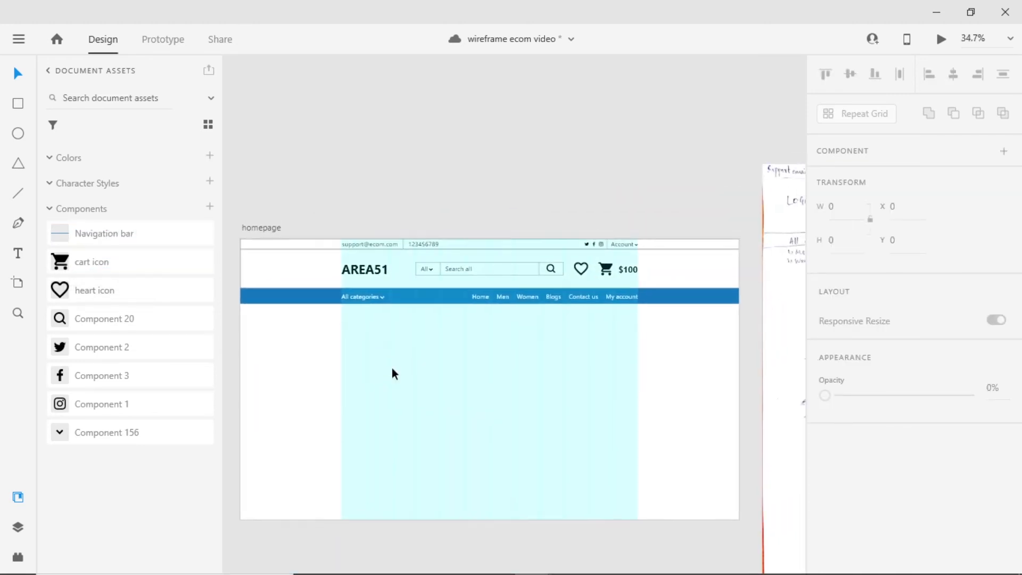
scroll(663, 298, "up", 2)
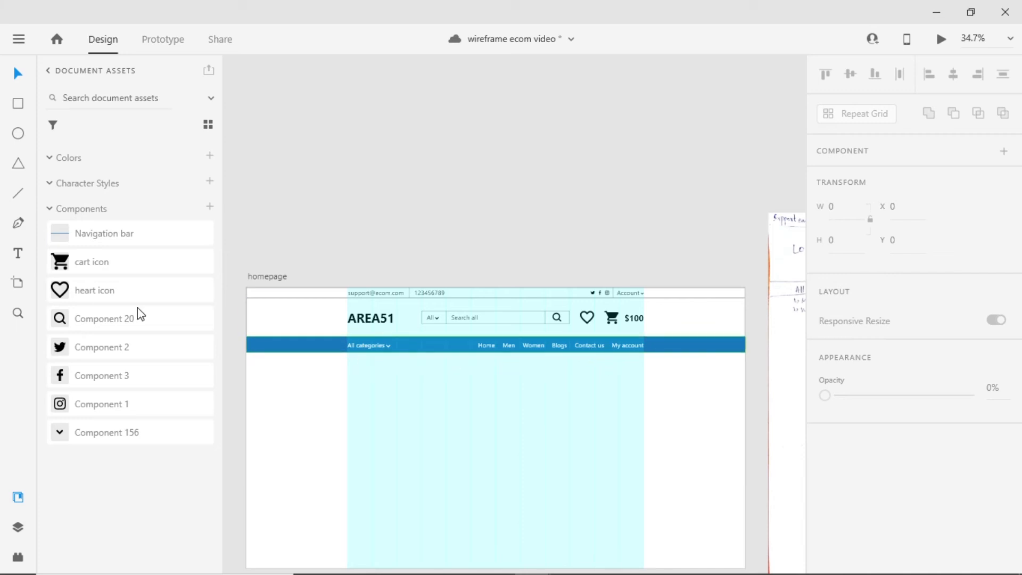
left_click_drag(82, 233, 422, 221)
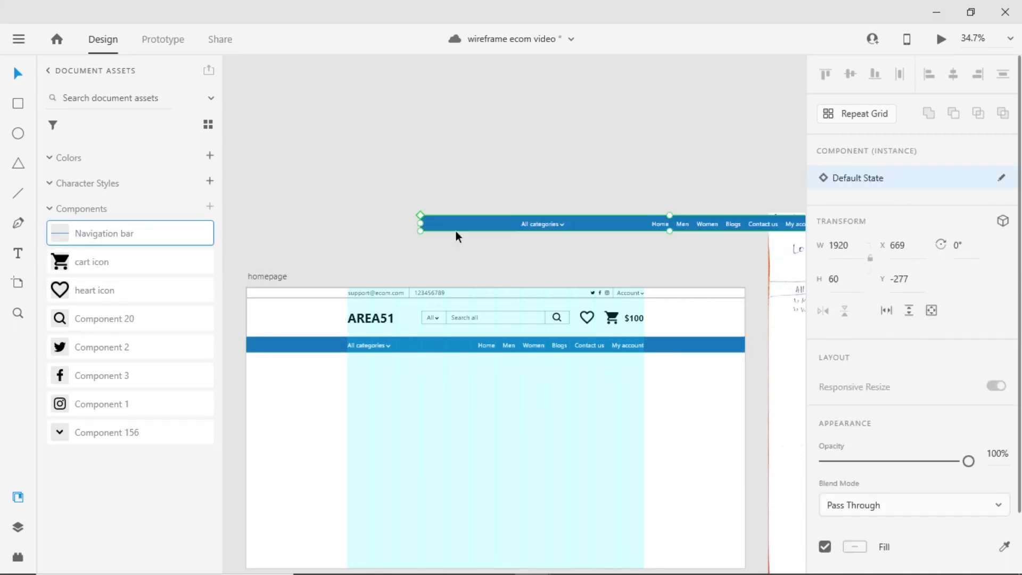
left_click_drag(532, 222, 446, 186)
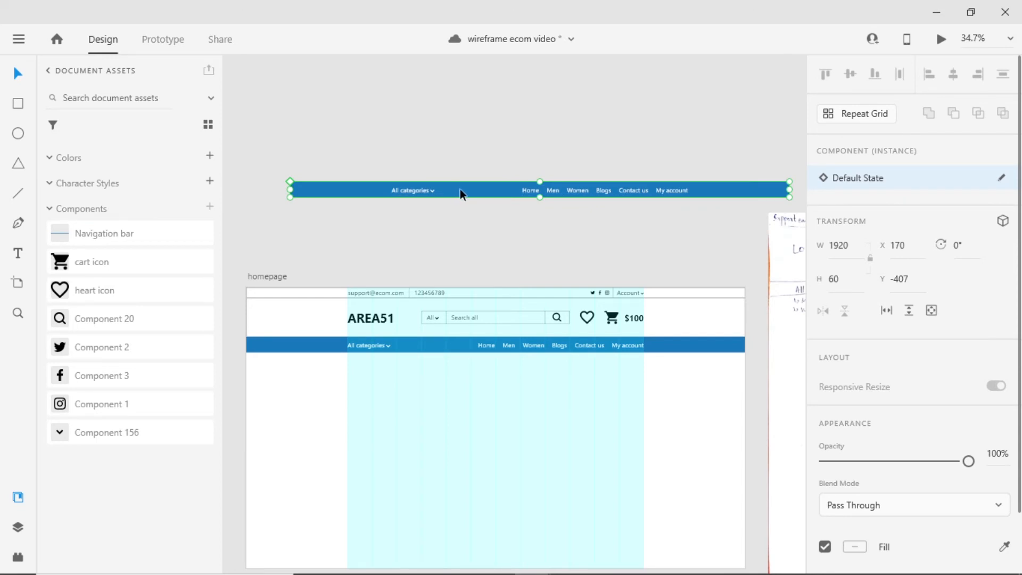
key("Delete")
- Convert all header elements on the homepage into one component named "header" and place an instance of it above the artboard
left_click_drag(325, 256, 658, 344)
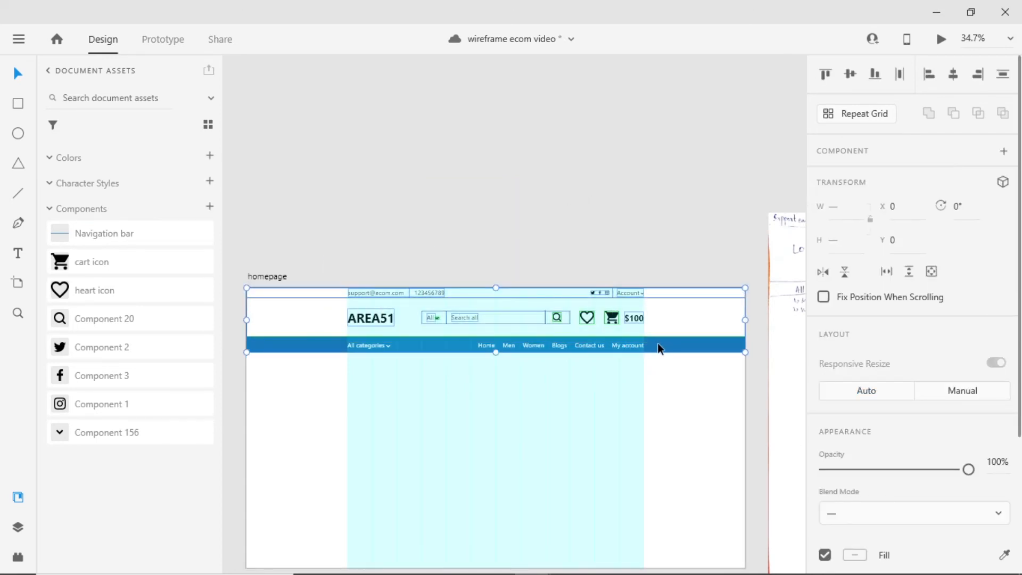
key("ctrl+k")
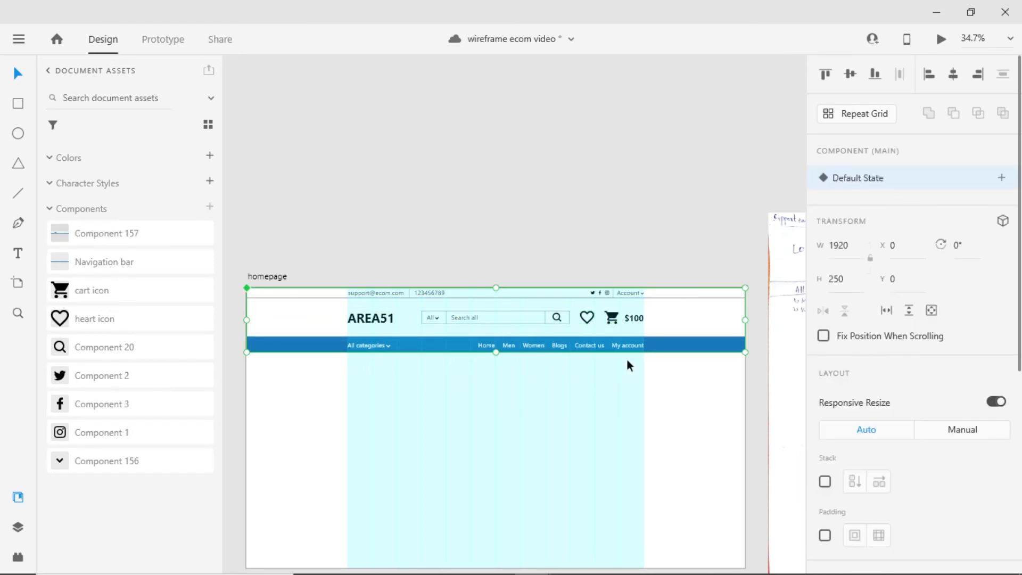
double_click(126, 241)
type("header")
key("Return")
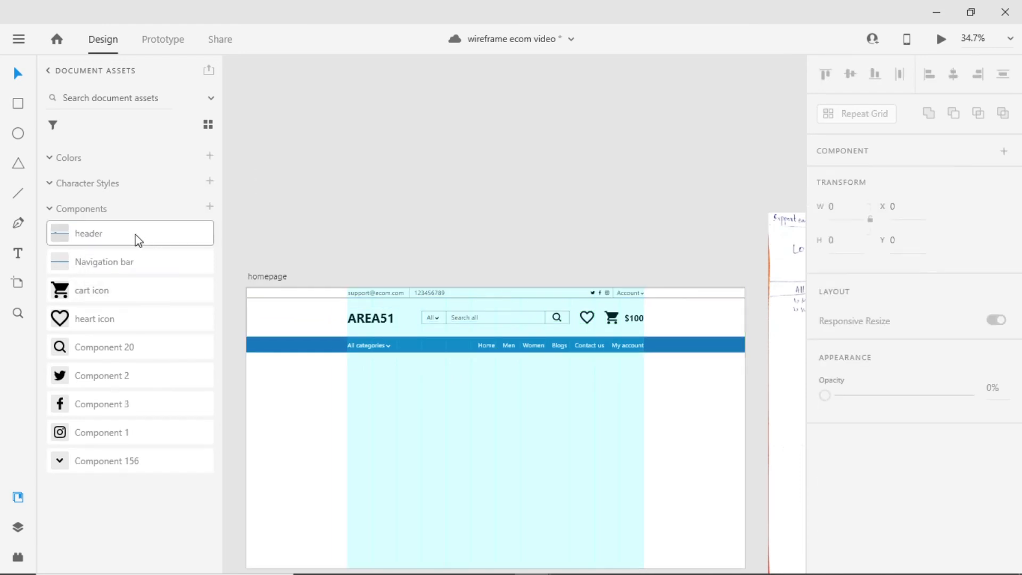
left_click_drag(133, 235, 467, 159)
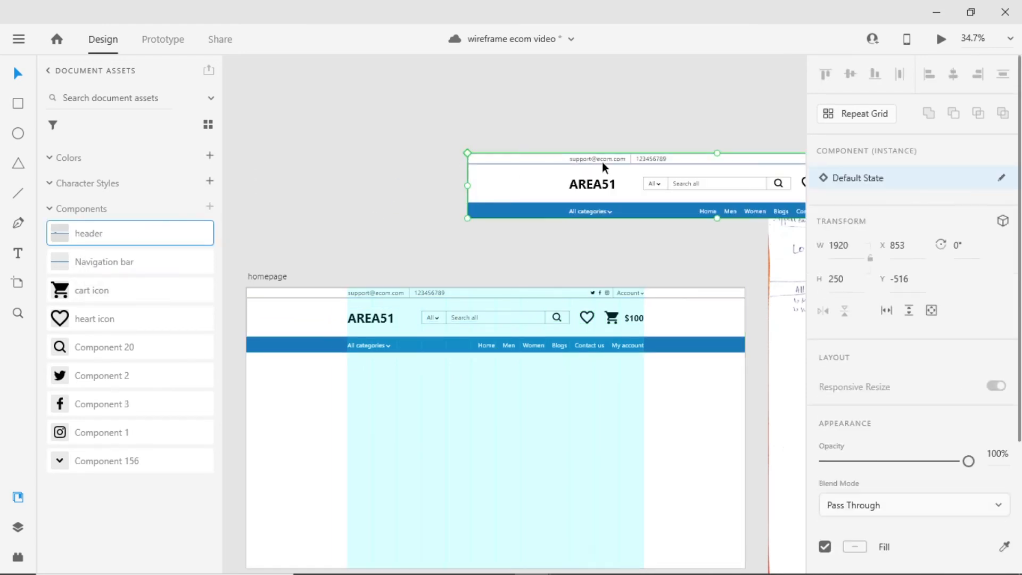
left_click_drag(603, 162, 379, 111)
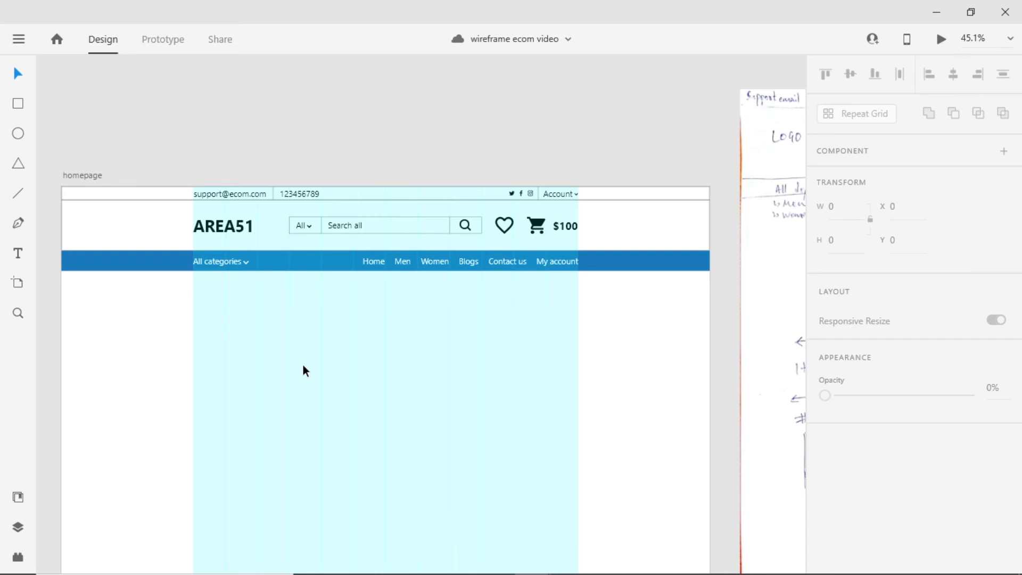
- Paste the prepared page sections below the navigation bar, starting with the Deal of the Day banner and the product rows
key("ctrl+v")
left_click_drag(124, 401, 158, 360)
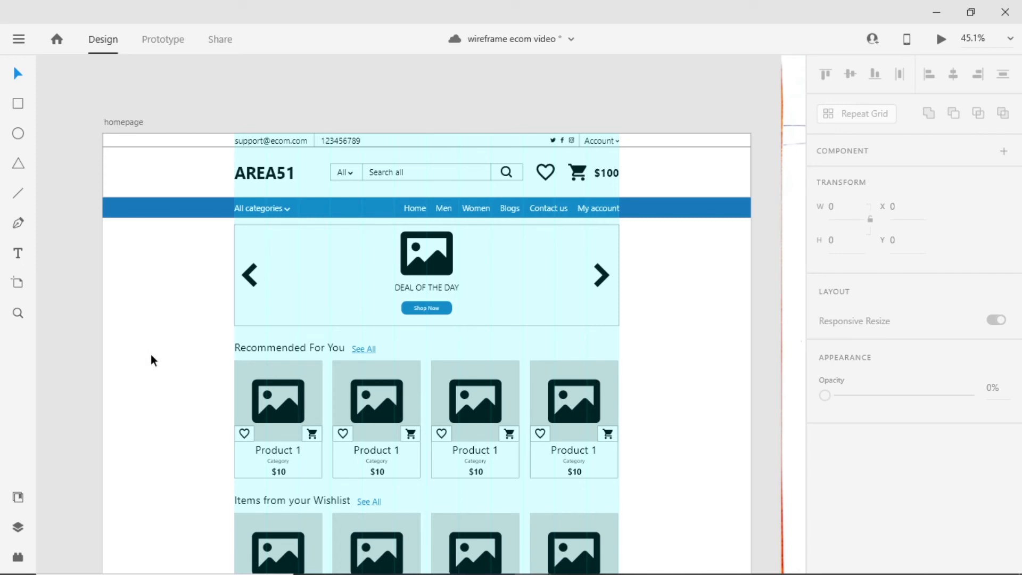
- Set the corner radius of the Shop Now button in the Deal of the Day banner to 12
left_click(572, 322)
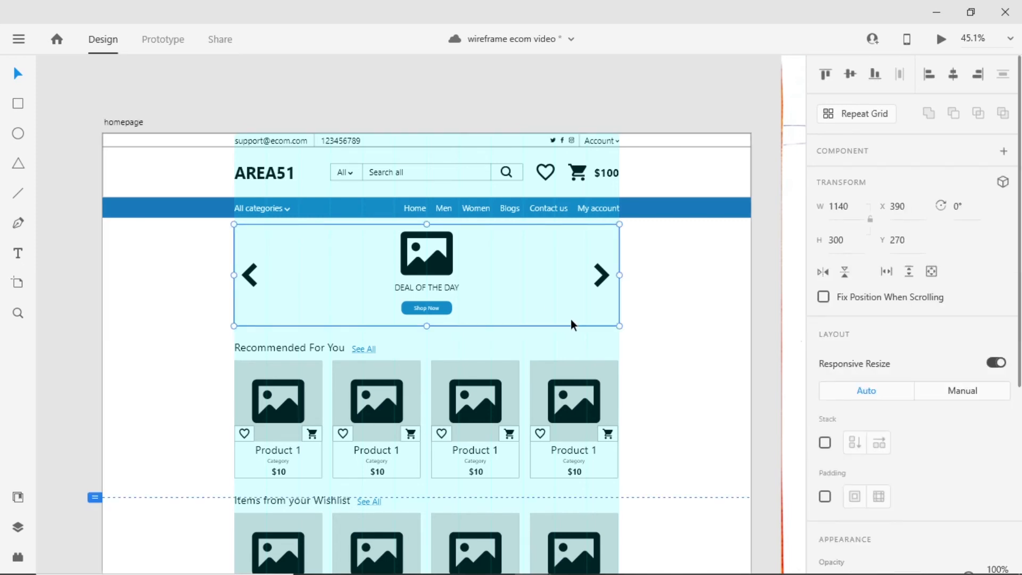
double_click(433, 266)
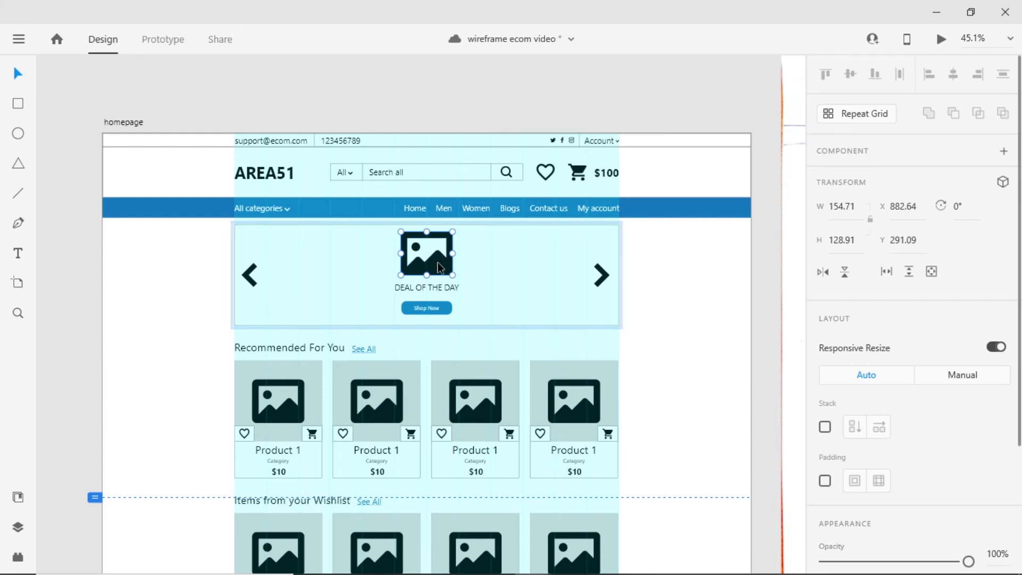
scroll(424, 305, "up", 3)
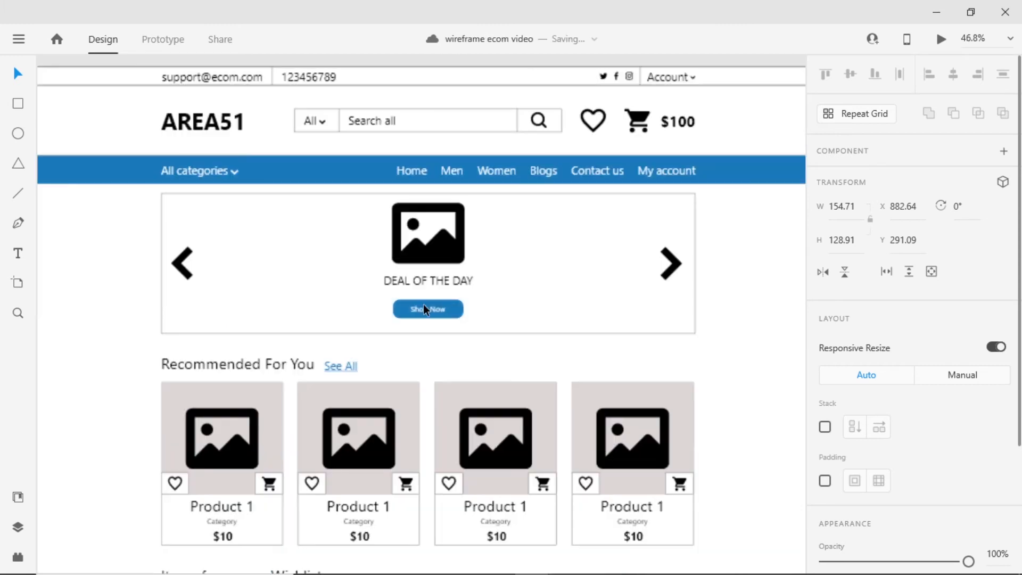
scroll(424, 305, "up", 5)
left_click(481, 314)
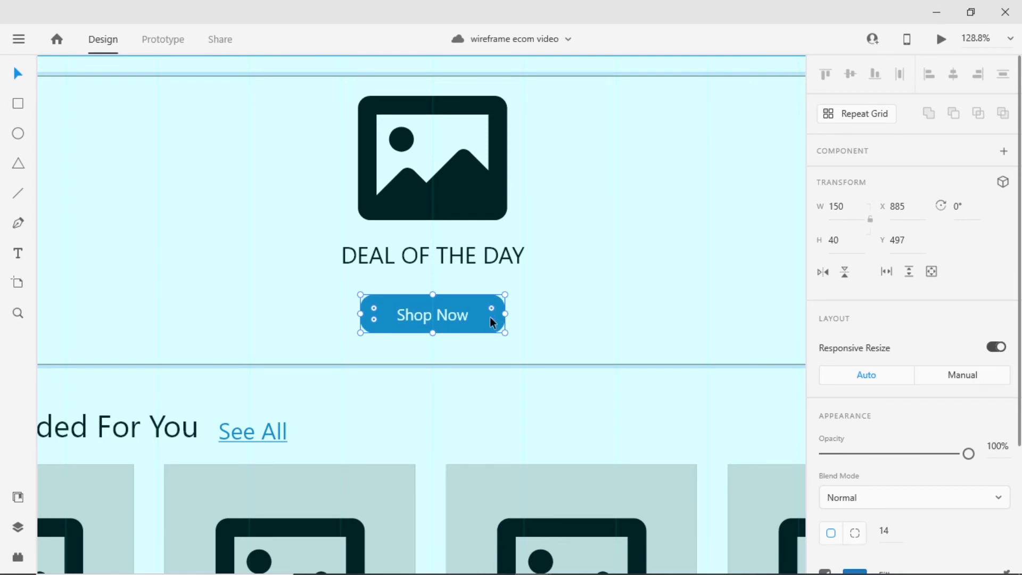
left_click_drag(492, 318, 493, 303)
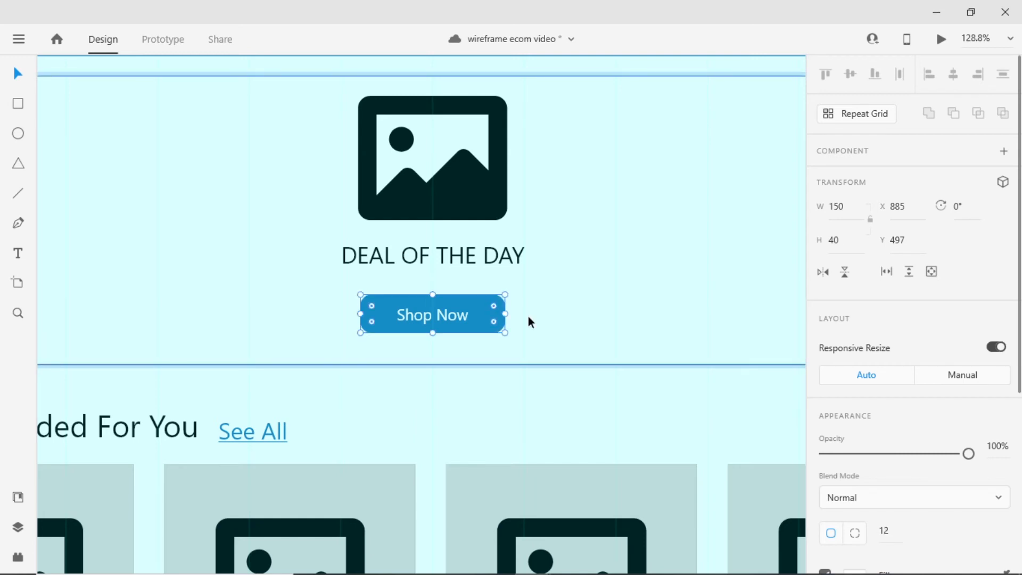
left_click(528, 316)
- Compare the rotation of the two arrow icons in the Deal of the Day banner
scroll(438, 316, "down", 3)
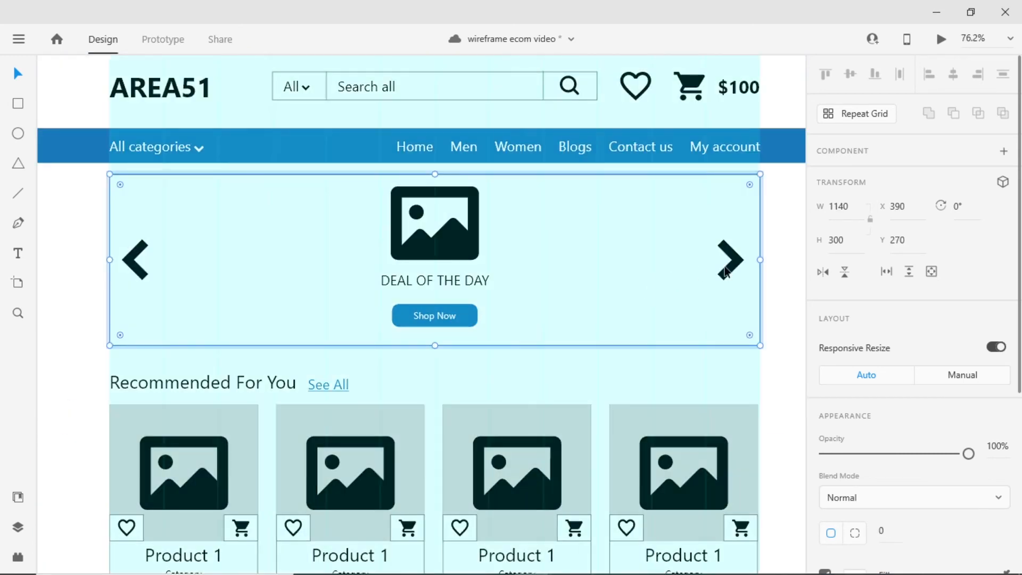
double_click(736, 267)
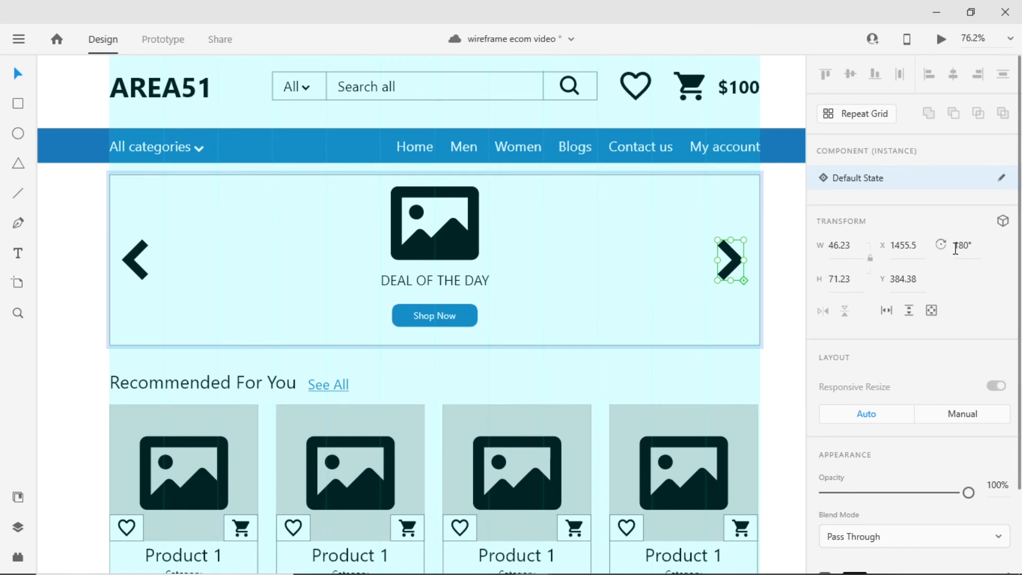
left_click(137, 246)
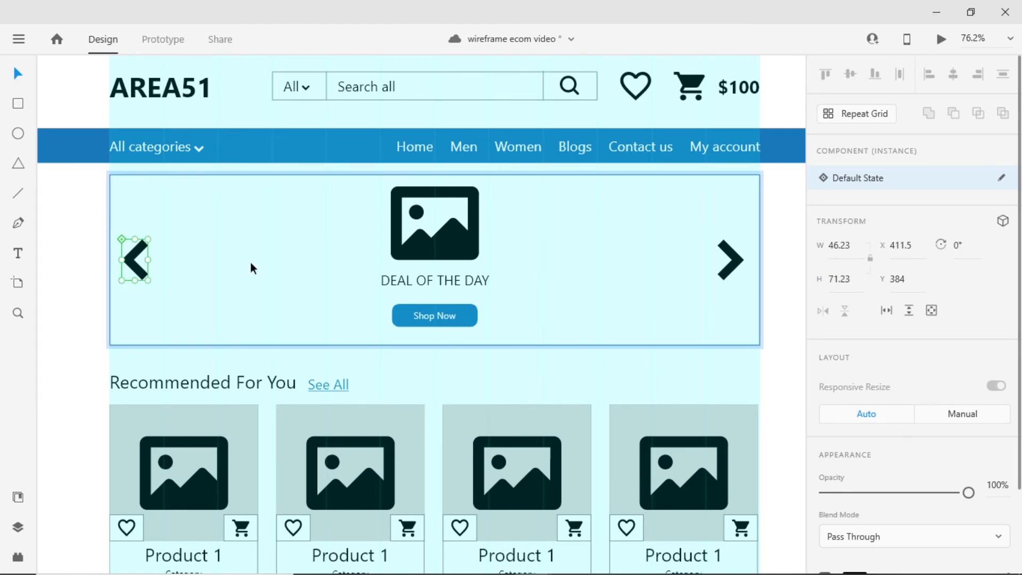
left_click(732, 266)
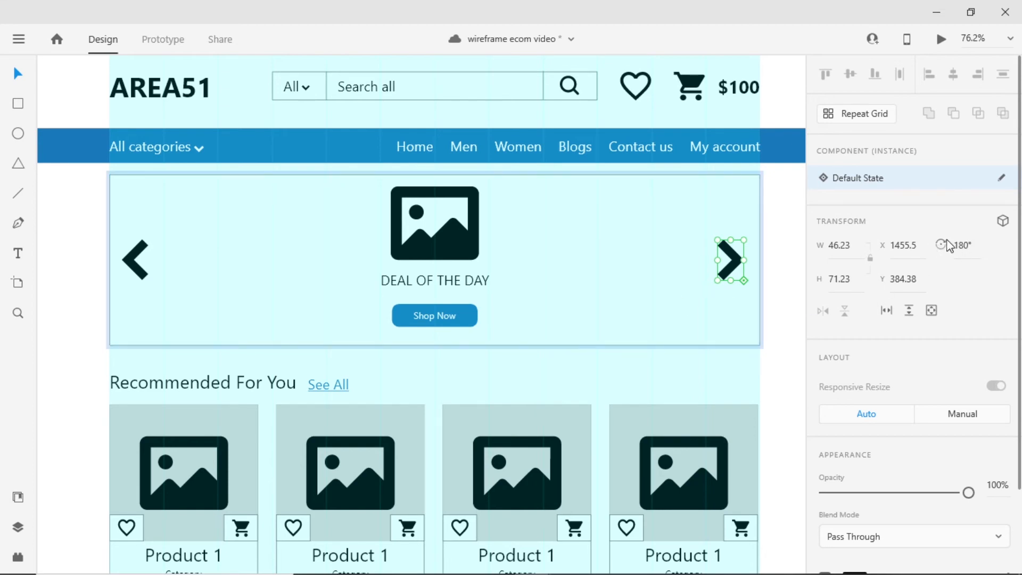
key("Escape")
- Examine the hand-drawn sketch from the deal banner down to the blog section, as reference for the homepage sections
scroll(516, 255, "down", 5)
left_click_drag(545, 254, 419, 273)
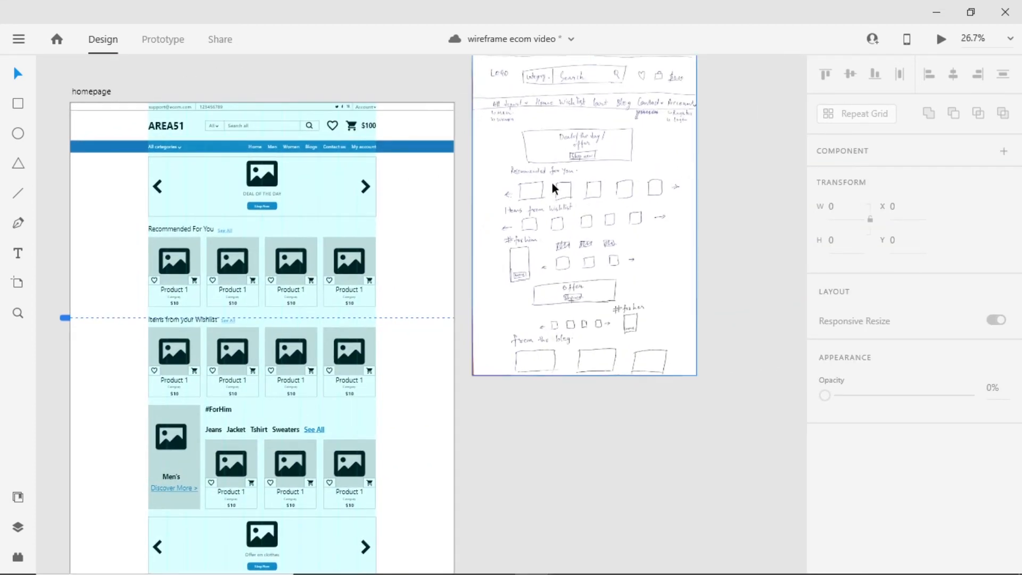
scroll(552, 183, "up", 4)
scroll(645, 234, "right", 3)
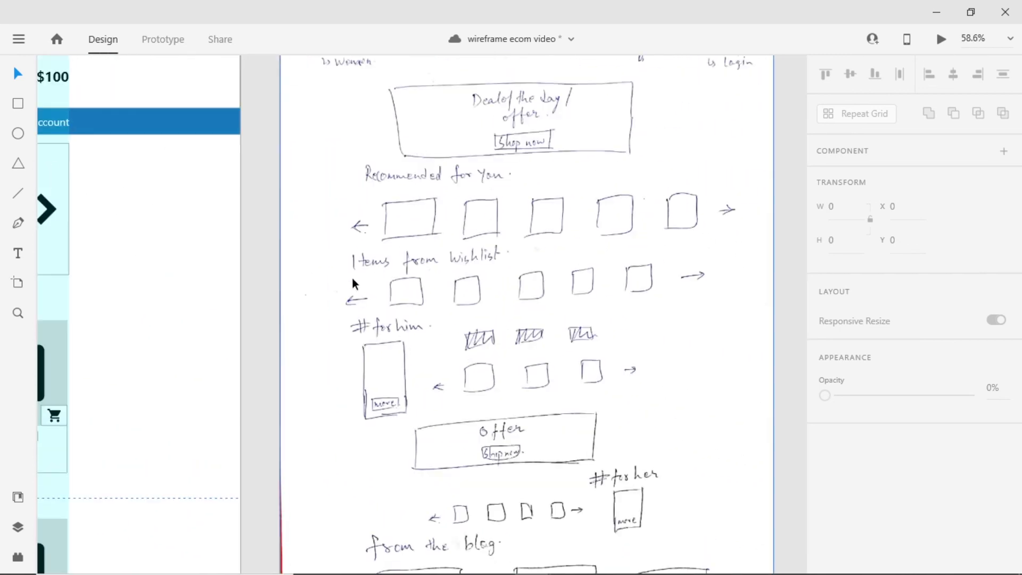
scroll(503, 270, "down", 1)
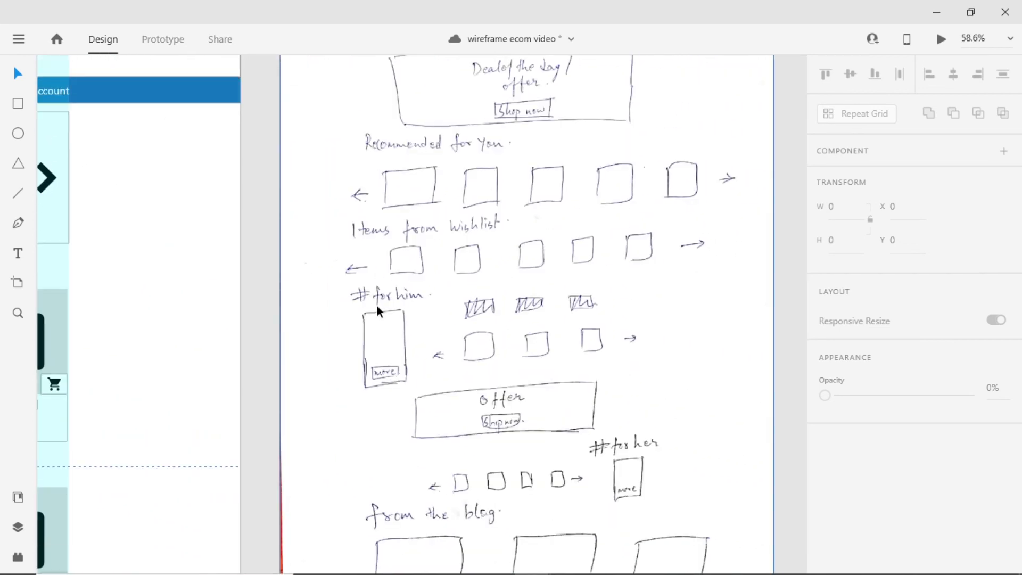
scroll(422, 304, "down", 3)
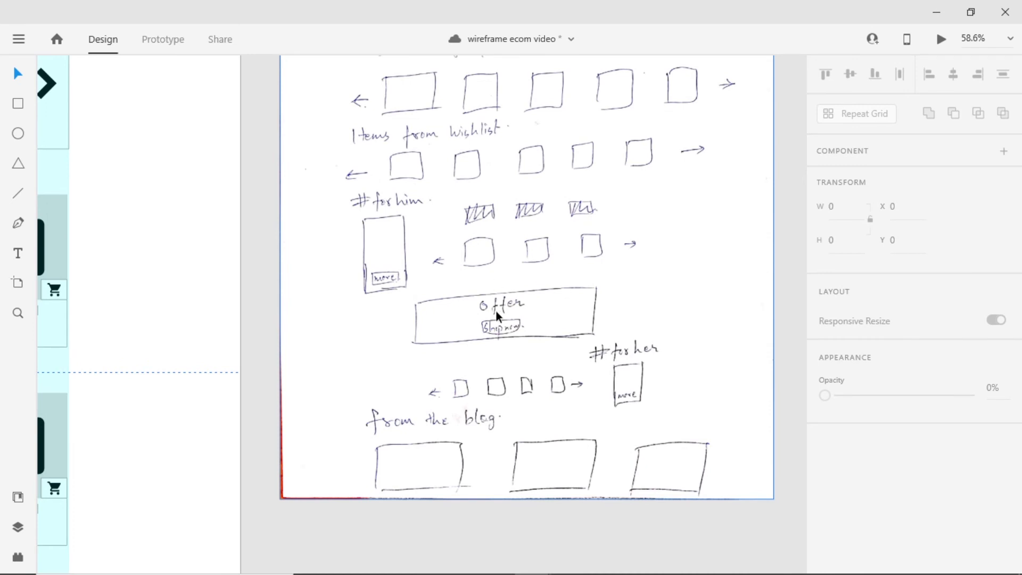
- Compare the hand-drawn sketch with the homepage's Recommended For You and Items from your Wishlist rows, including their See All links and product cards
scroll(460, 427, "down", 4)
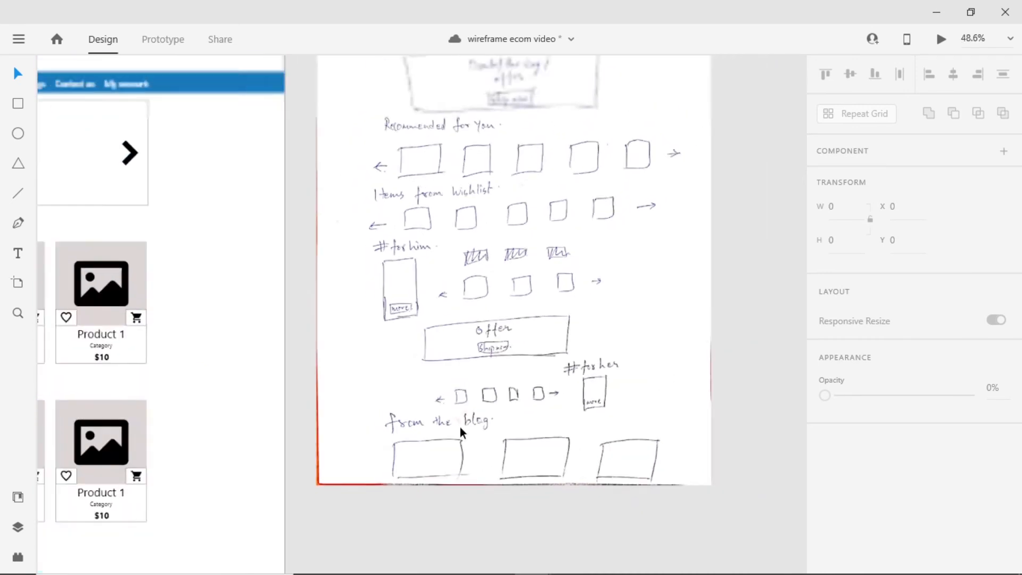
mouse_move(395, 346)
left_mouse_down()
mouse_move(406, 331)
mouse_move(687, 302)
left_mouse_up()
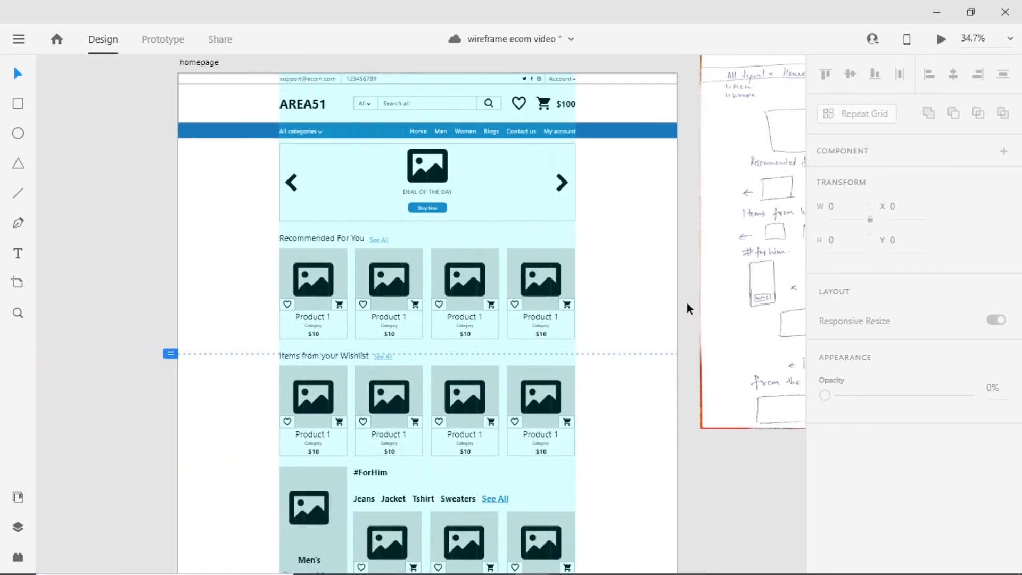
left_click_drag(616, 359, 594, 324)
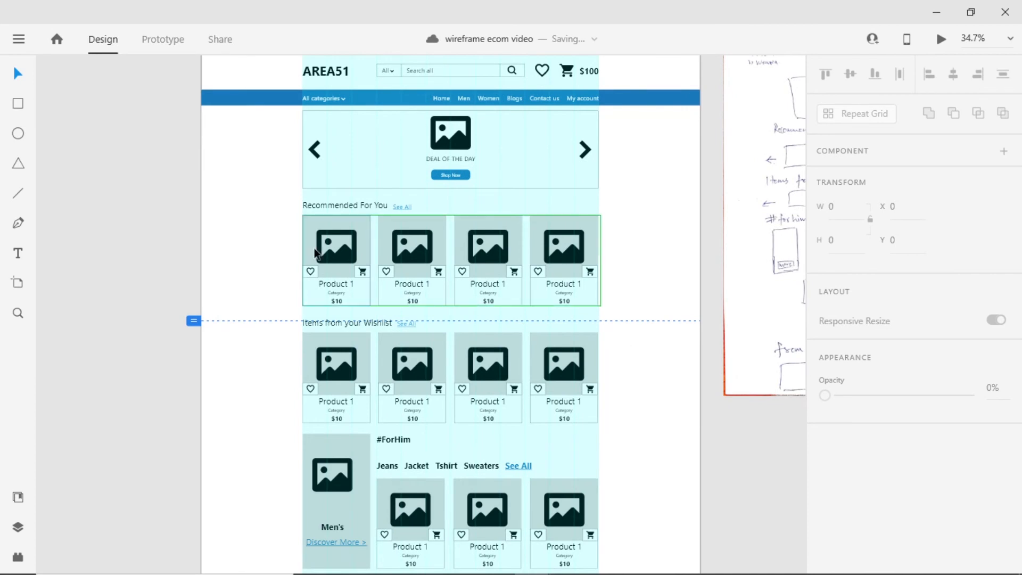
scroll(363, 206, "up", 6)
left_click_drag(362, 206, 260, 188)
scroll(268, 182, "down", 2)
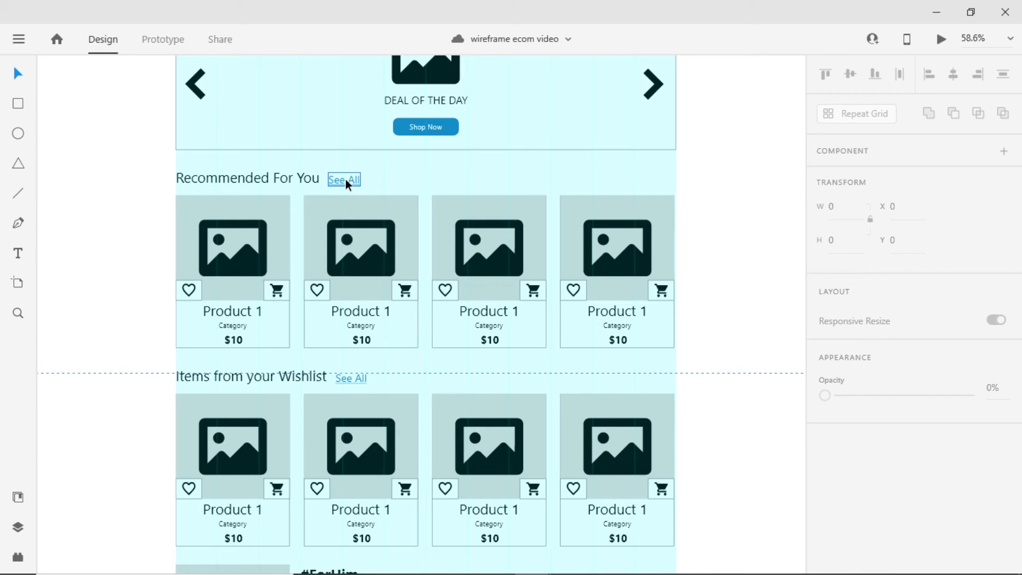
scroll(346, 179, "down", 3)
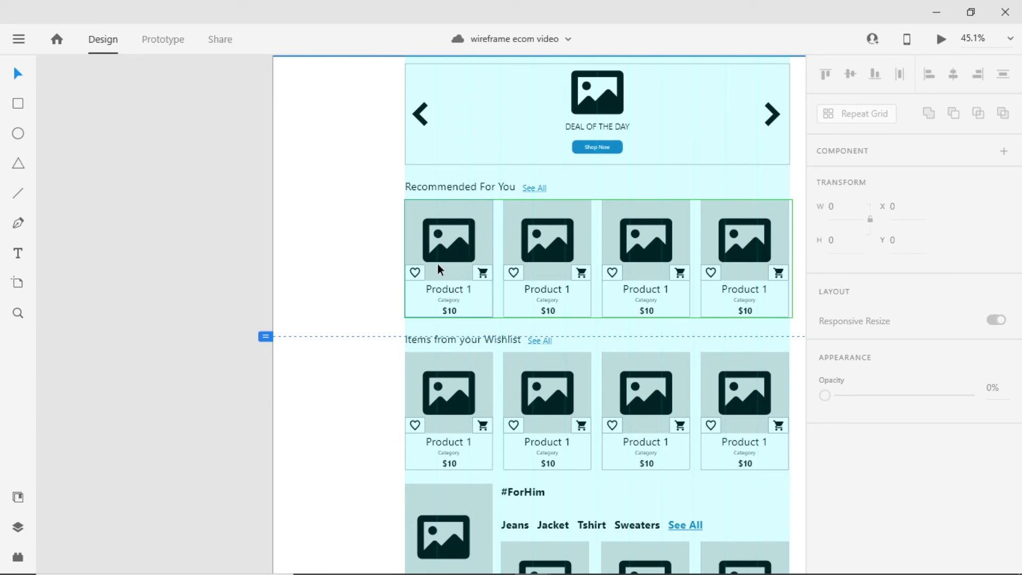
- Draw a product card rectangle in the empty area beside the homepage artboard, sized 320 wide by 400 high
scroll(266, 269, "left", 3)
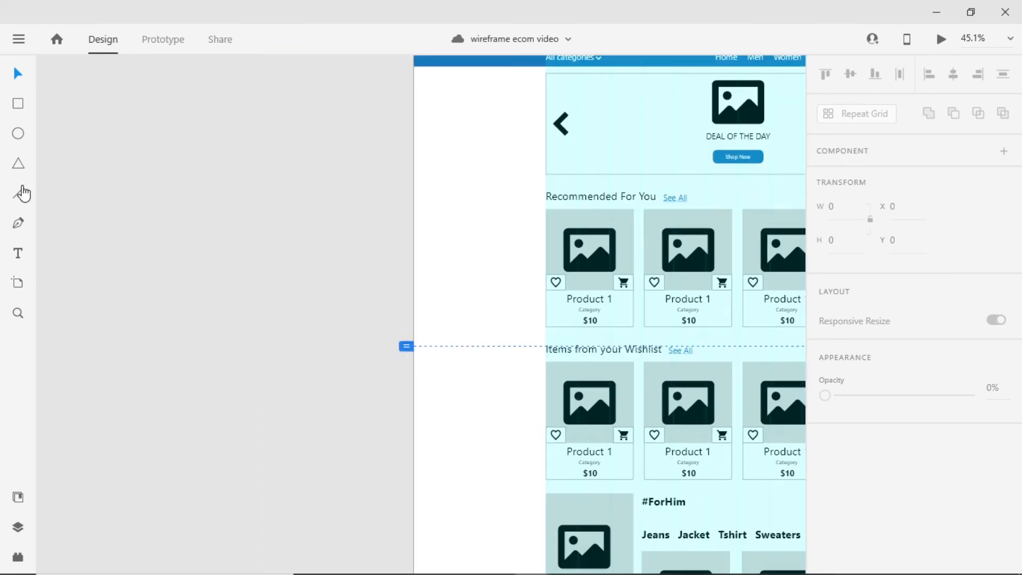
left_click(17, 111)
mouse_move(224, 219)
left_mouse_down()
mouse_move(331, 331)
mouse_move(335, 366)
left_mouse_up()
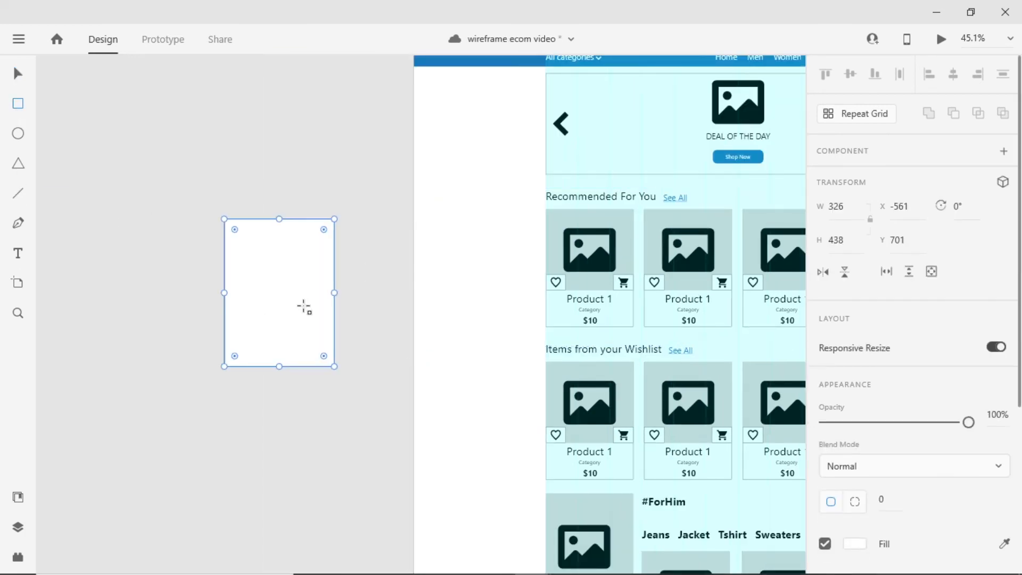
left_click(848, 208)
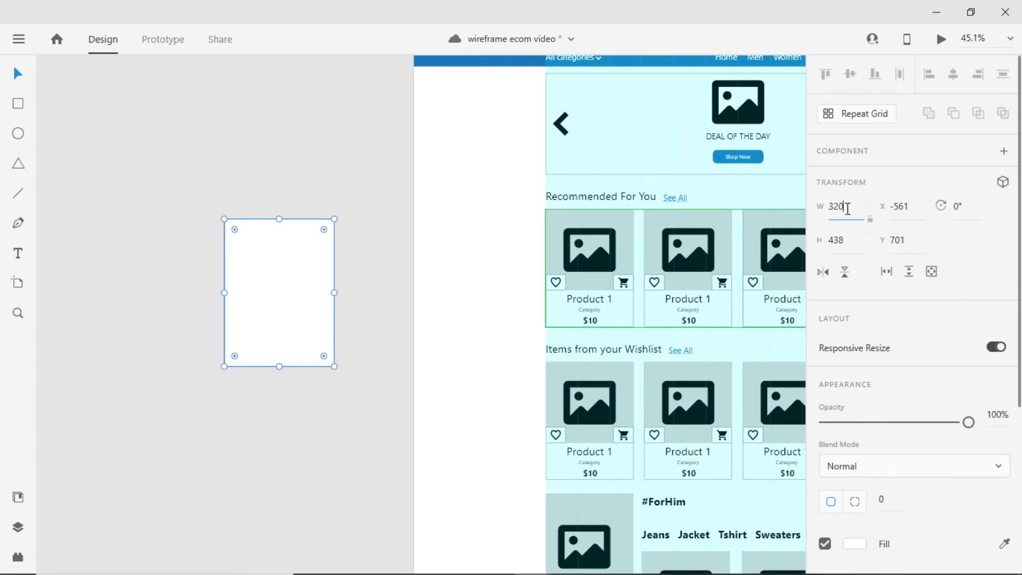
left_click(853, 238)
type("400")
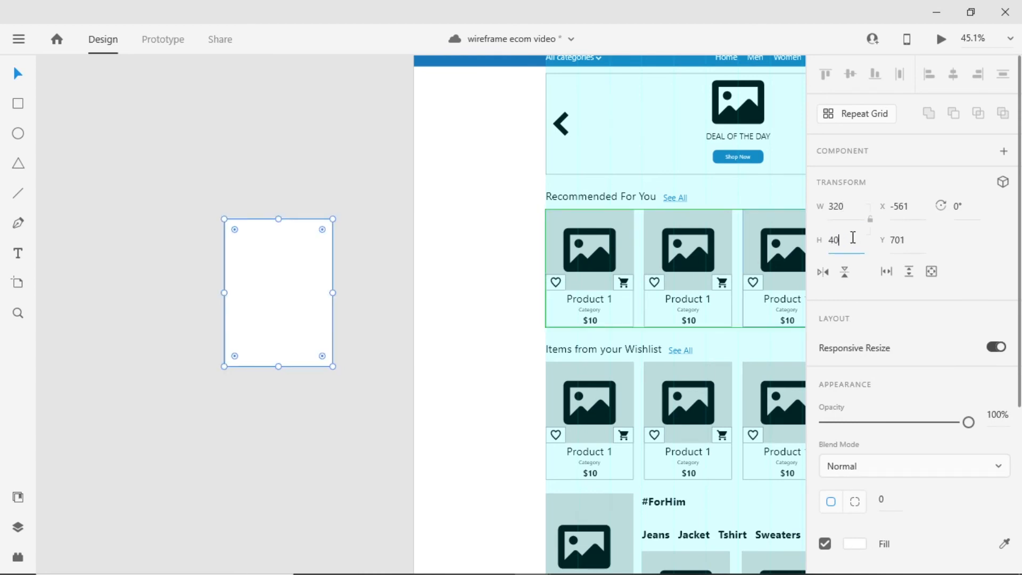
key("Return")
- Check the dimensions of the first product card in the Recommended For You row
left_click(612, 306)
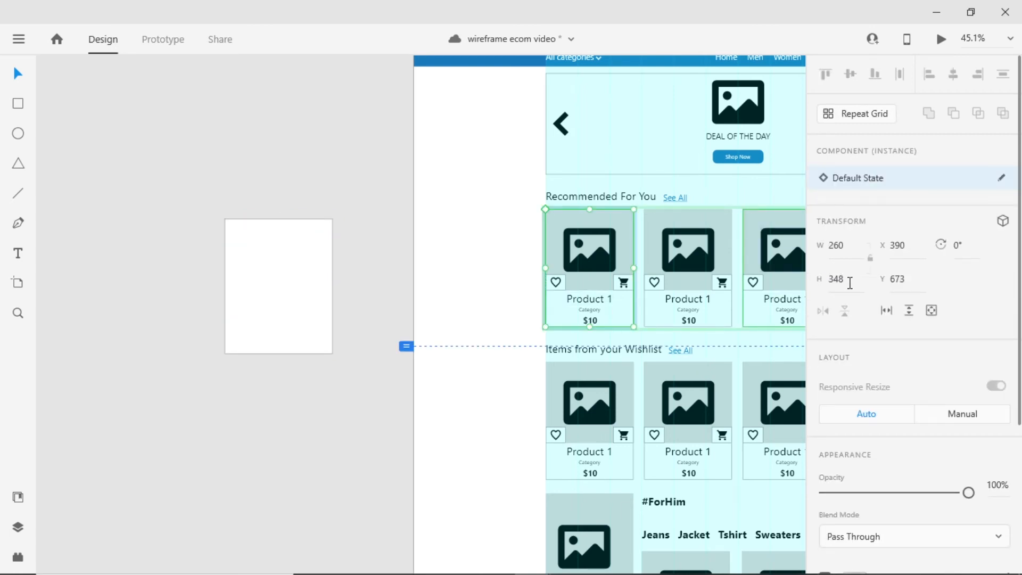
left_click(265, 267)
left_click(181, 237)
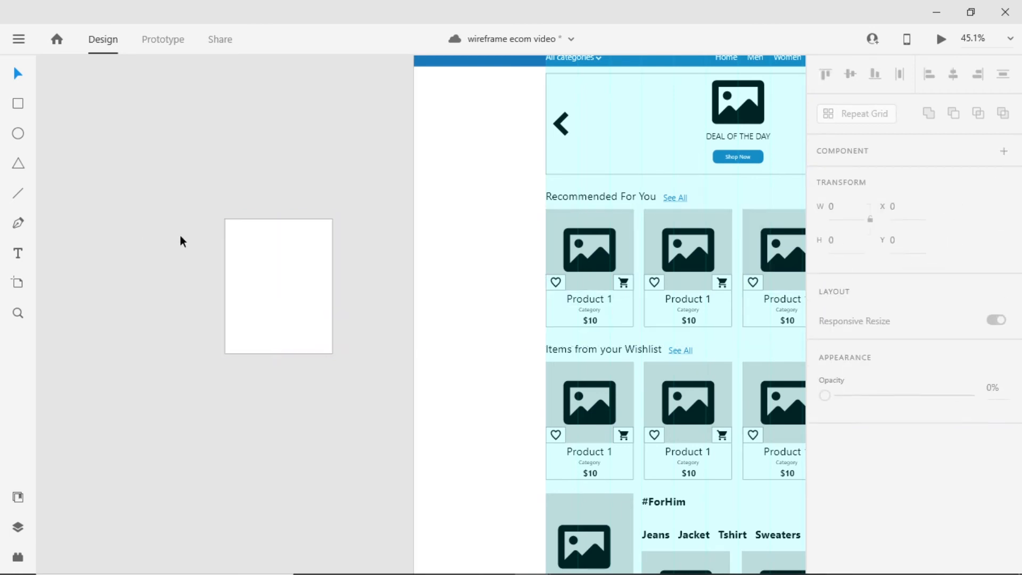
- Draw a borderless #DCD6D6 rectangle, 320 wide and about 305 high, over the upper part of the card as its image area
left_click(20, 106)
left_click_drag(225, 219, 333, 321)
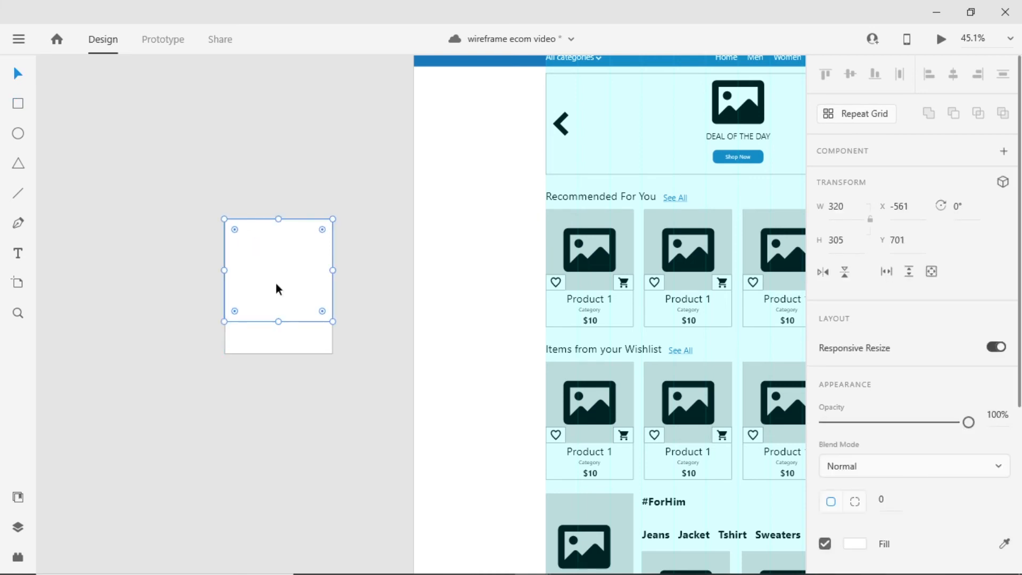
scroll(913, 438, "down", 5)
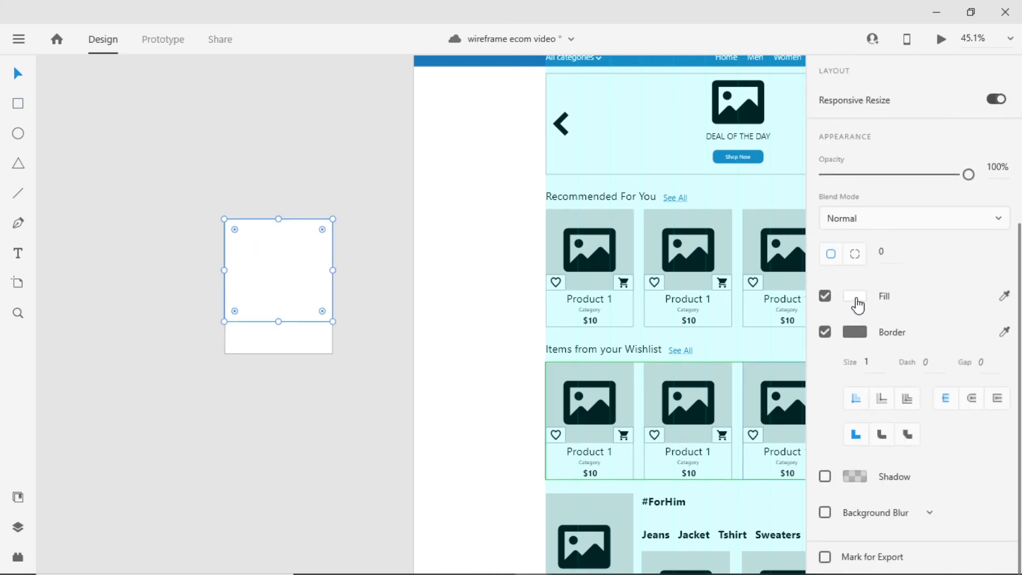
left_click(857, 302)
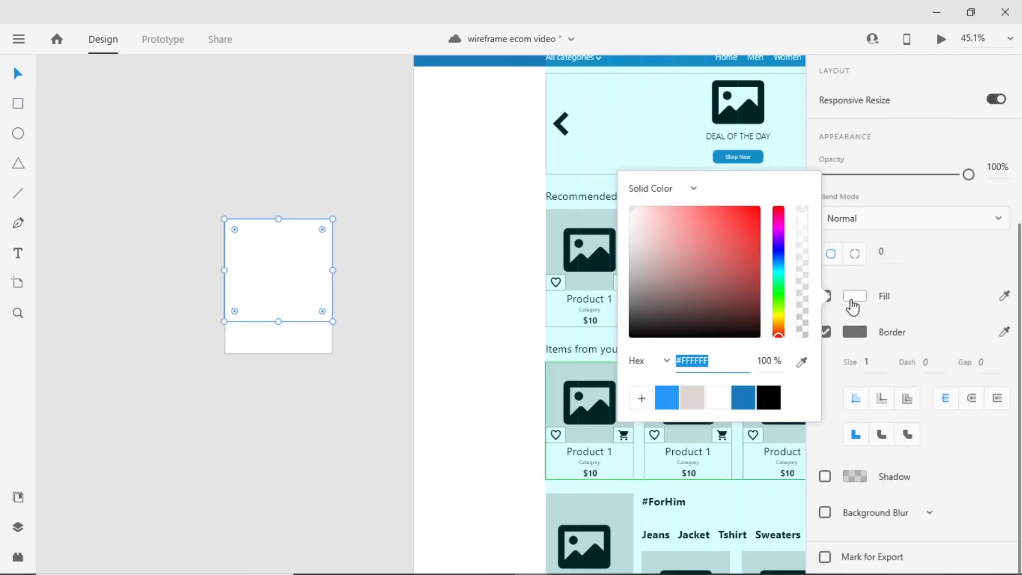
left_click(693, 400)
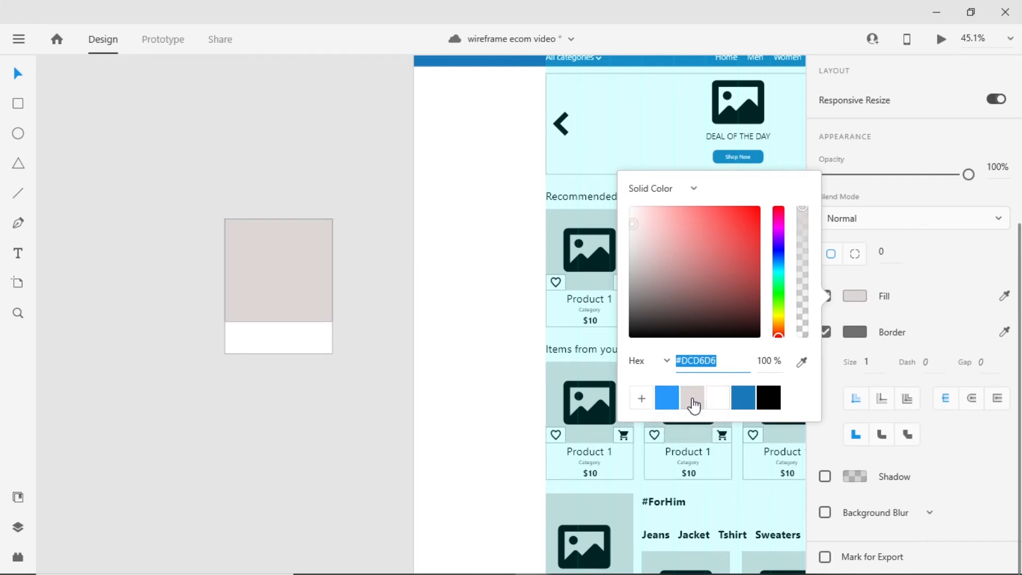
left_click(350, 391)
left_click(826, 333)
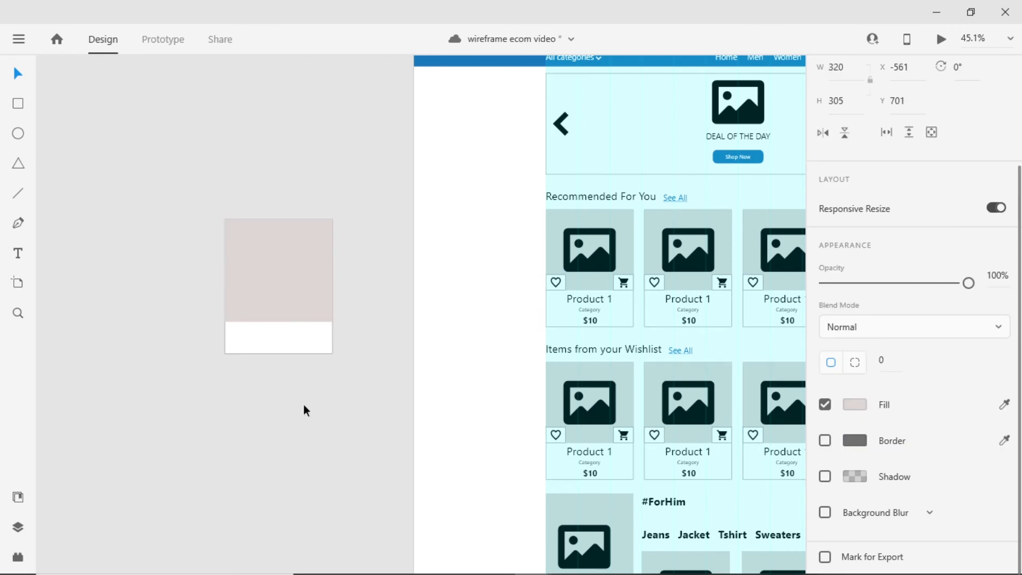
left_click(304, 405)
- Copy the image placeholder icon from the Deal of the Day banner into the new card's image area
left_click(289, 277)
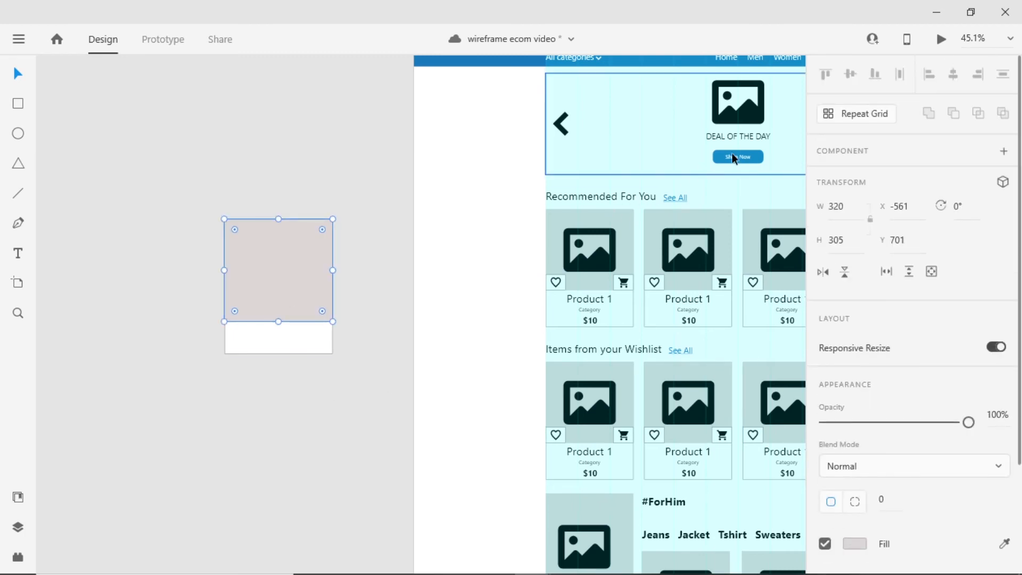
left_click(740, 120)
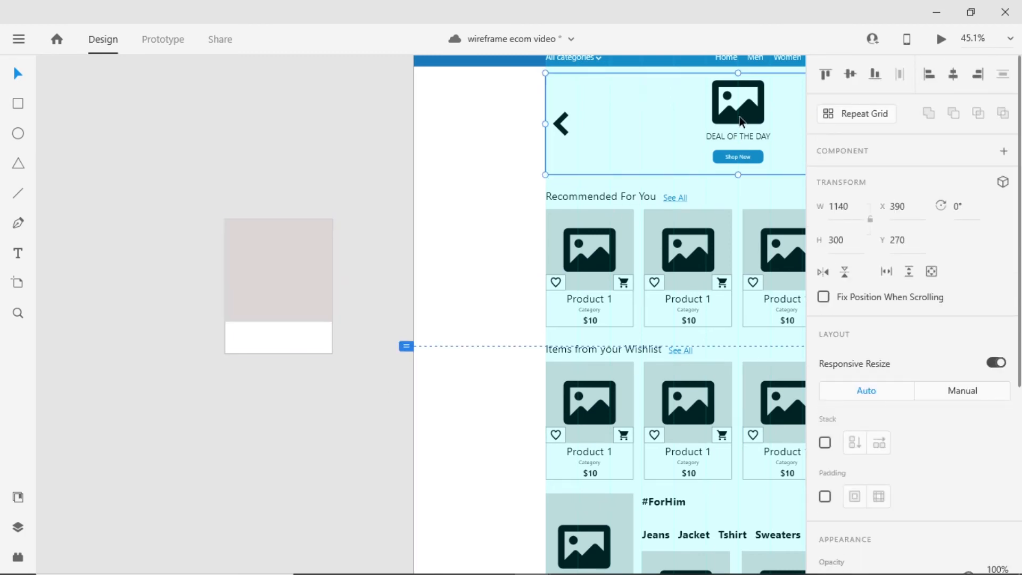
double_click(742, 119)
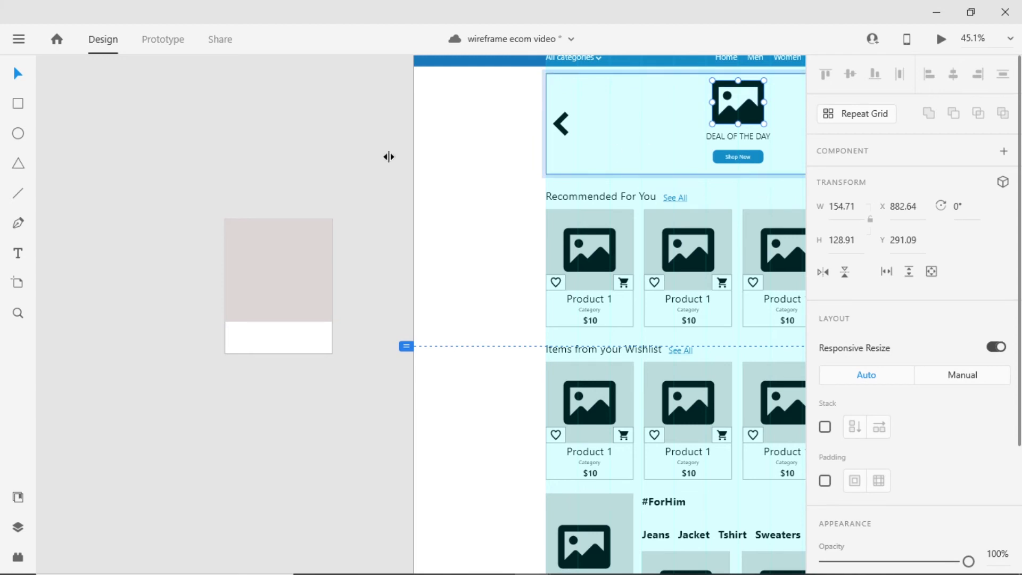
left_click(349, 155)
double_click(742, 118)
left_click_drag(743, 118, 289, 281)
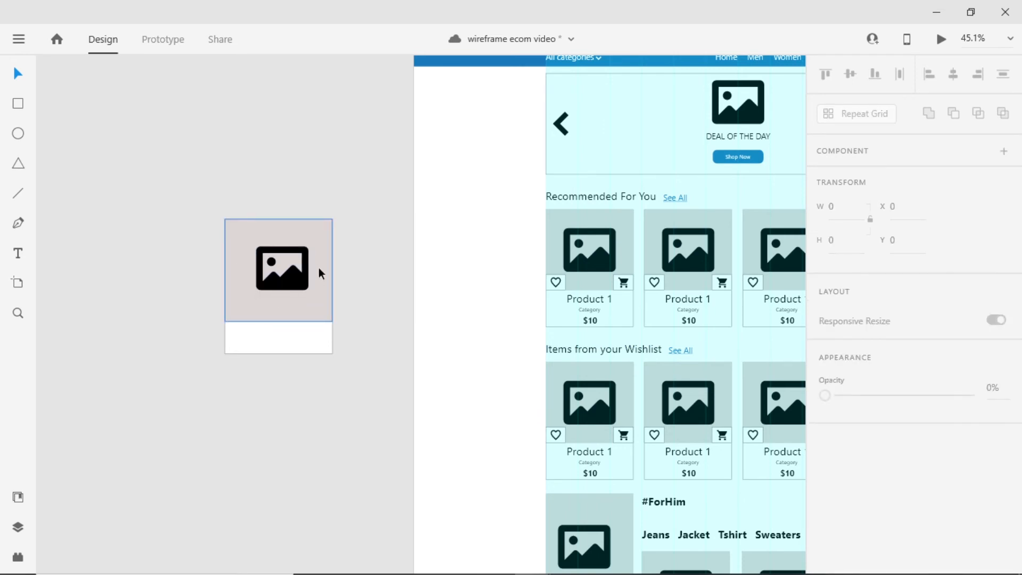
- Center the image icon vertically and horizontally within the card's grey image area
left_click(292, 274)
left_click(320, 303, "shift")
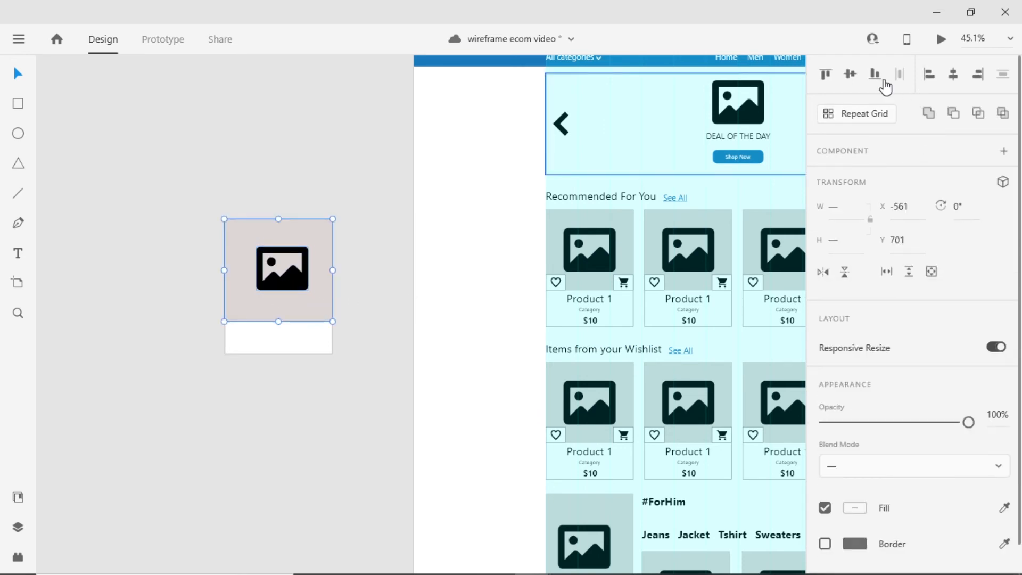
left_click(850, 73)
left_click(954, 73)
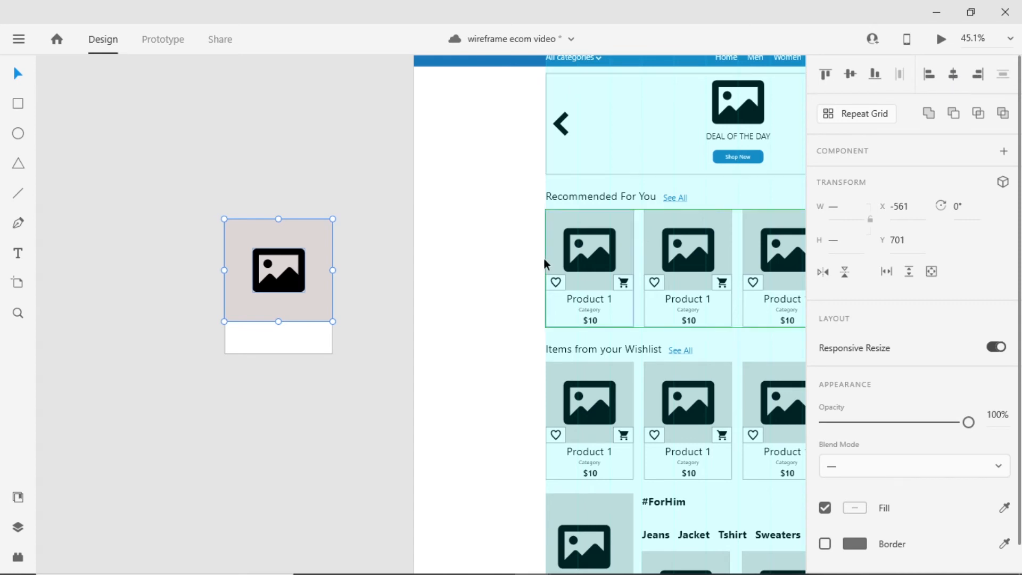
- Extend the white card background downward to make more room below the image area
left_click(278, 346)
left_click_drag(278, 354, 278, 371)
left_click(359, 347)
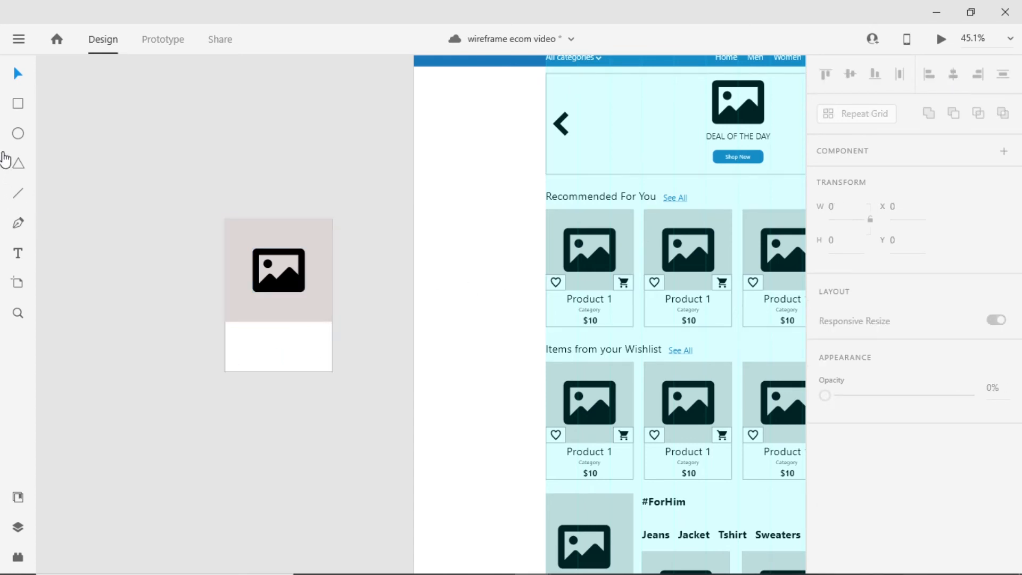
- Add the text label "Product Name" in the white area below the card's image
left_click(18, 254)
left_click(253, 338)
type("Product Name")
key("ctrl+shift+Left")
key("ctrl+shift+Left")
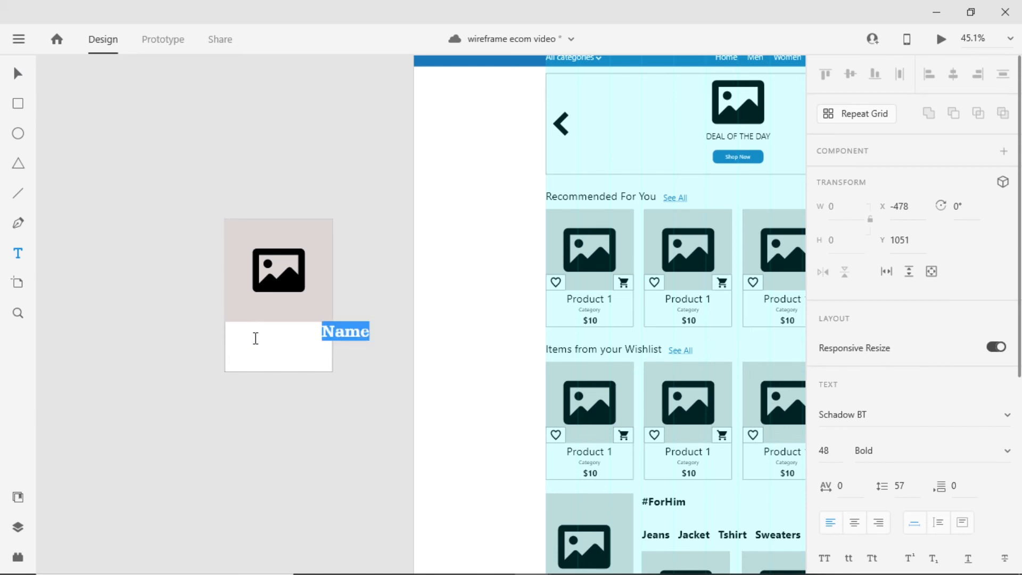
- Change the fill colour of the Product Name text to black
scroll(916, 378, "down", 5)
scroll(917, 382, "down", 1)
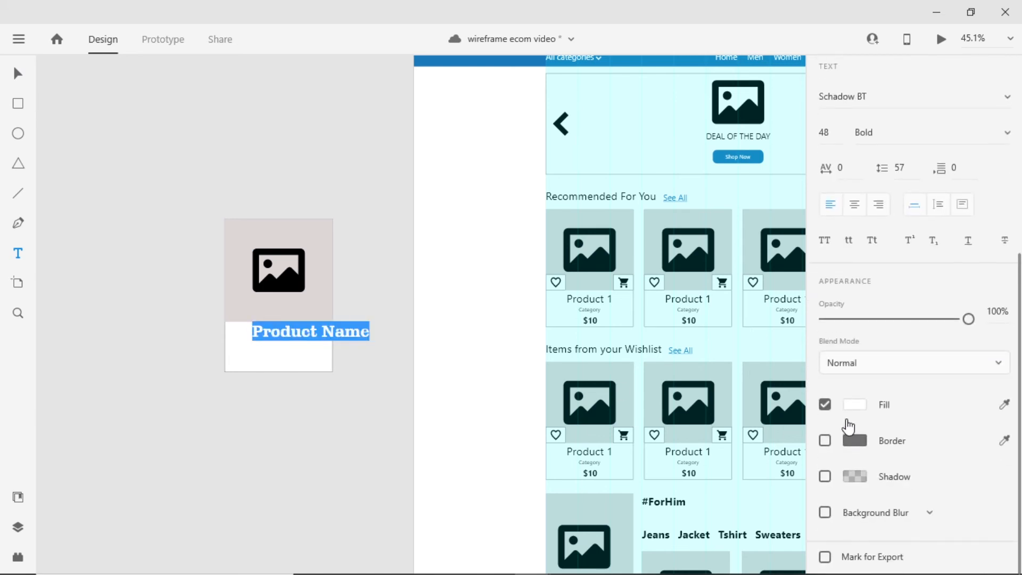
left_click(856, 409)
left_click(768, 503)
key("Escape")
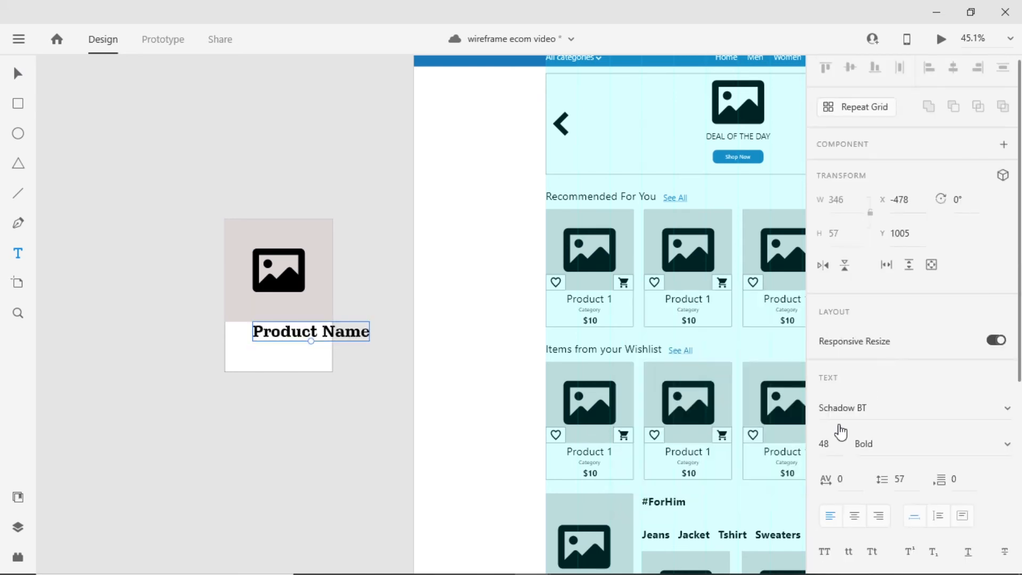
- Format the Product Name text as Segoe UI Regular, size 32, and center it horizontally on the card
left_click(831, 447)
type("32")
left_click(1006, 445)
left_click(924, 321)
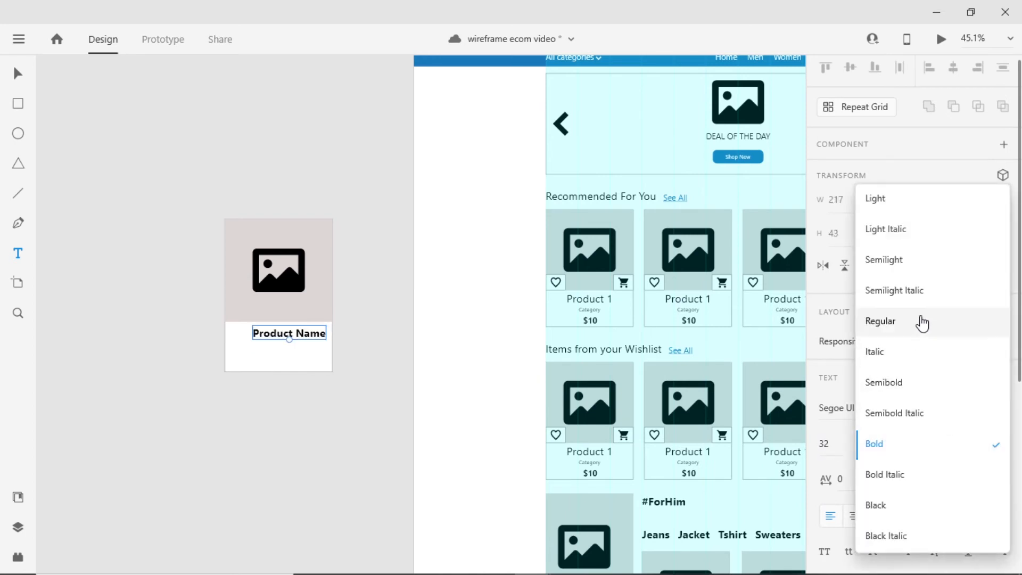
left_click(283, 360)
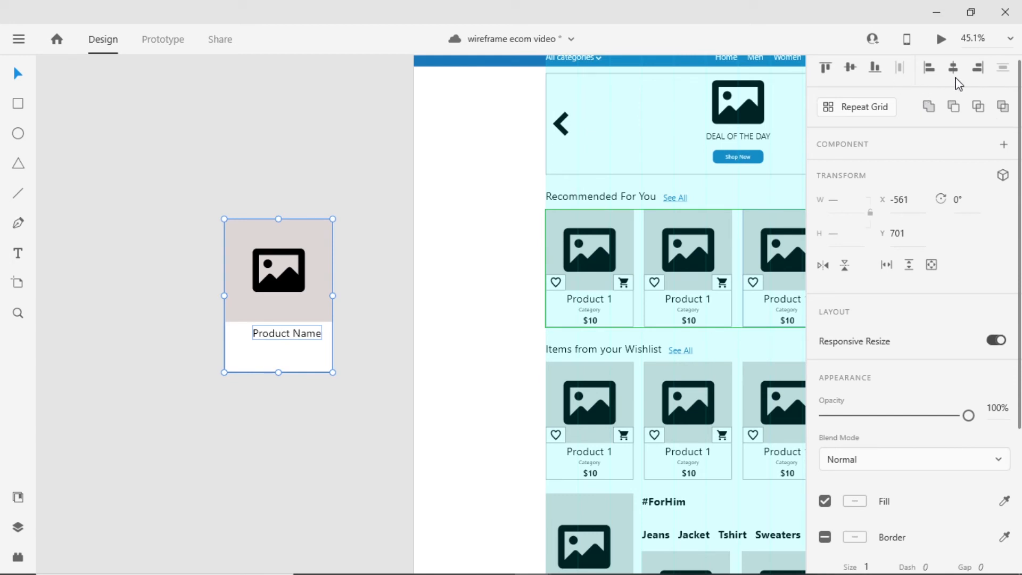
- Duplicate the Product Name label just below itself and change the copy's text to "Category"
mouse_move(287, 339)
left_mouse_down()
mouse_move(276, 333)
mouse_move(276, 346)
left_mouse_up()
double_click(276, 347)
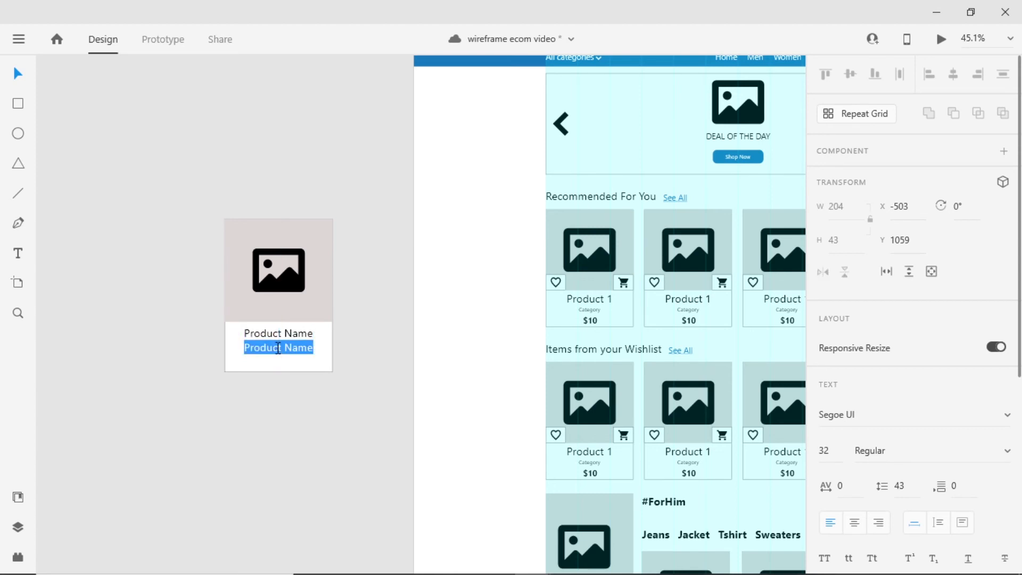
type("Category")
key("Escape")
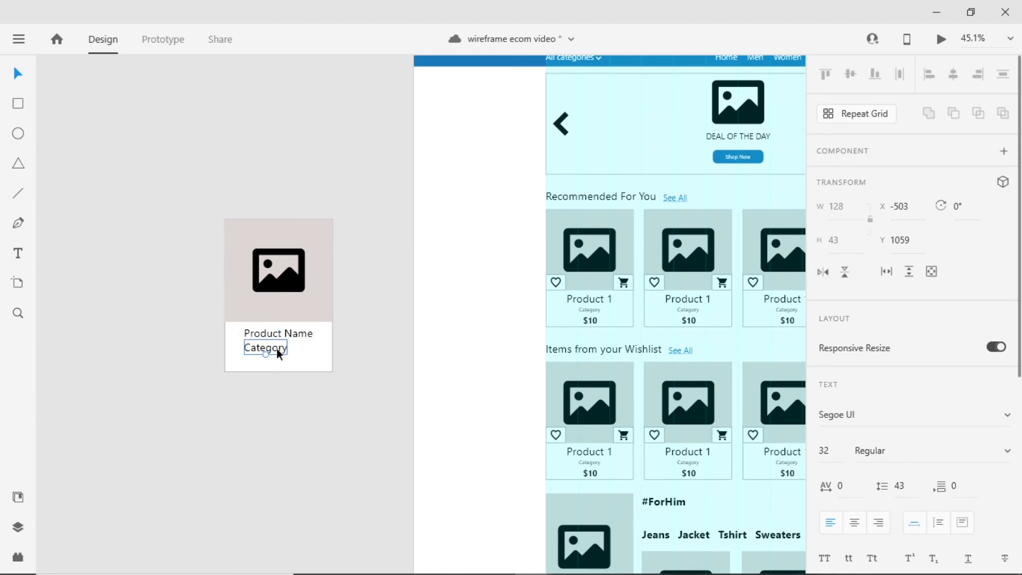
- Set the Category label's font size to 24 and center it horizontally on the card
left_click(832, 452)
type("24")
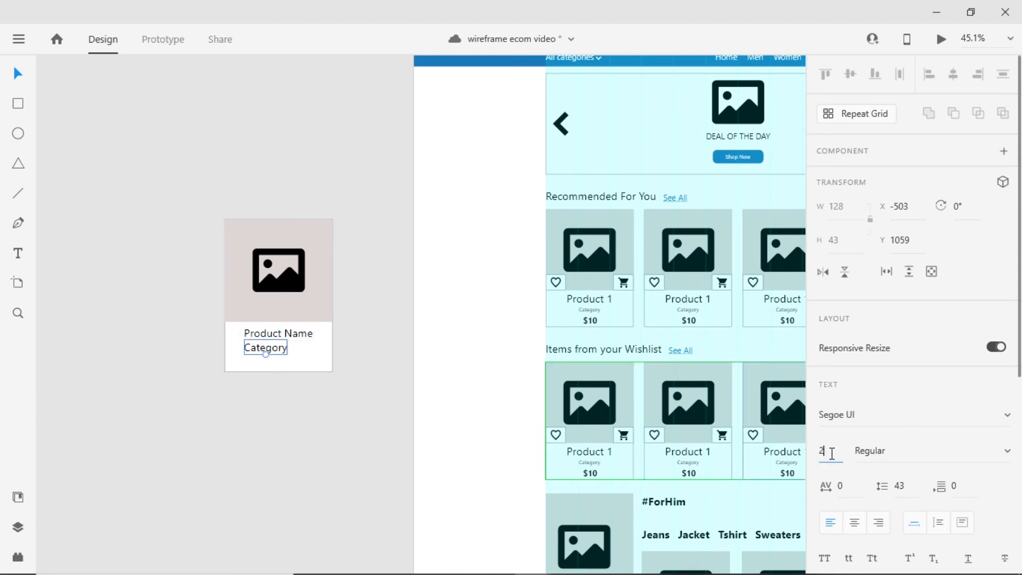
key("Return")
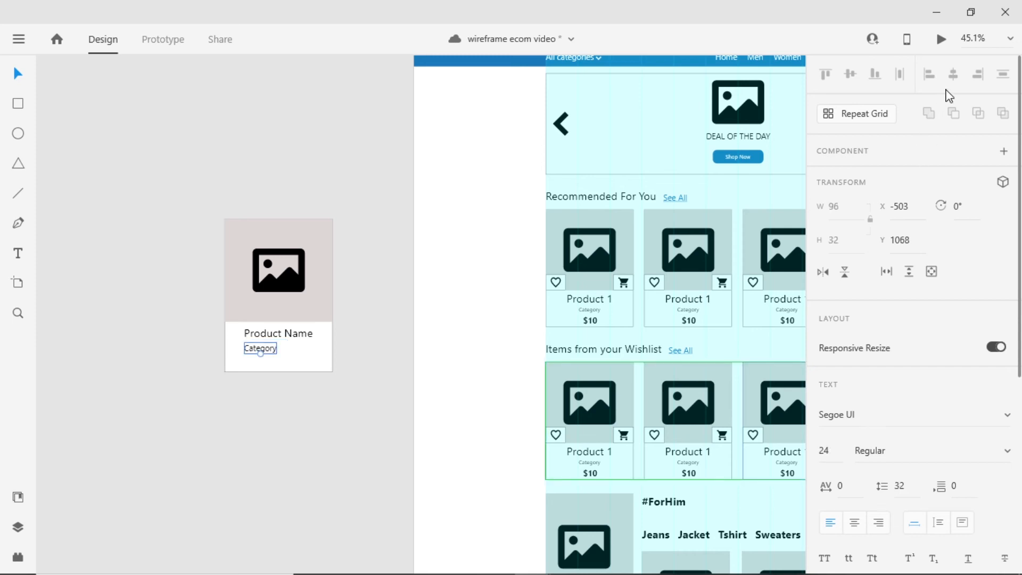
left_click(303, 352)
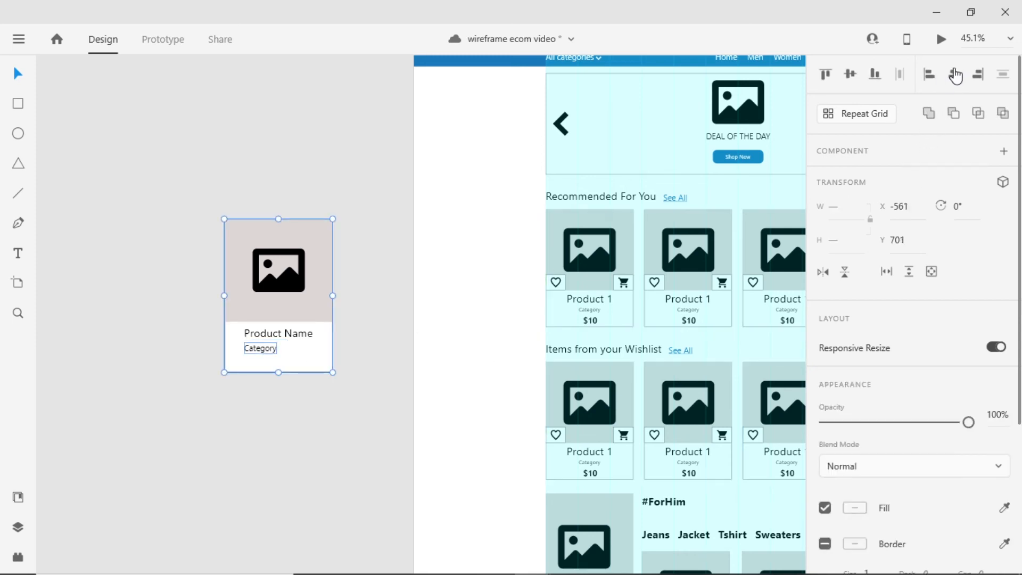
- Duplicate the Category label 10 px below itself and replace the copy's text with "$10"
left_click_drag(262, 346, 283, 358)
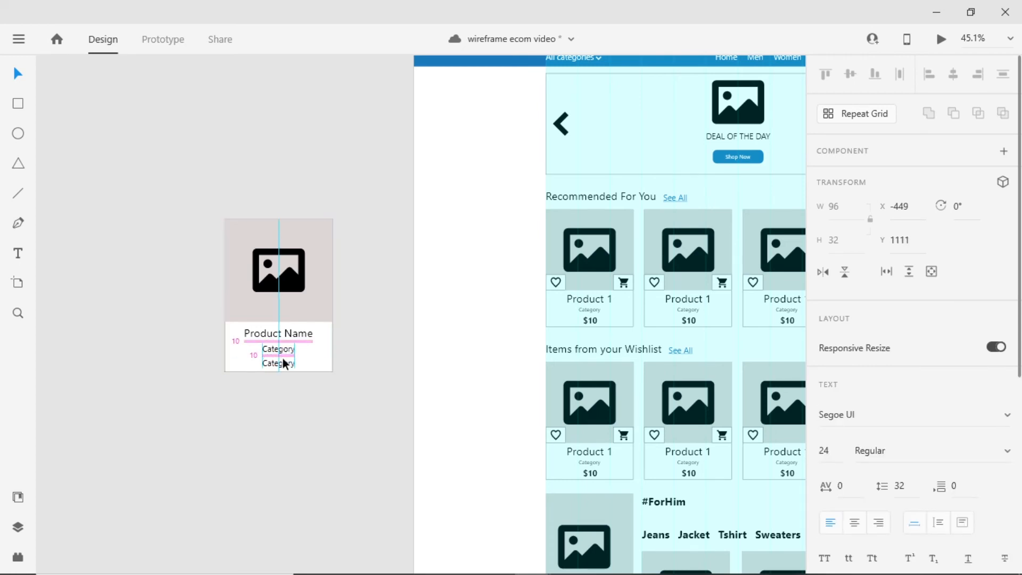
double_click(282, 362)
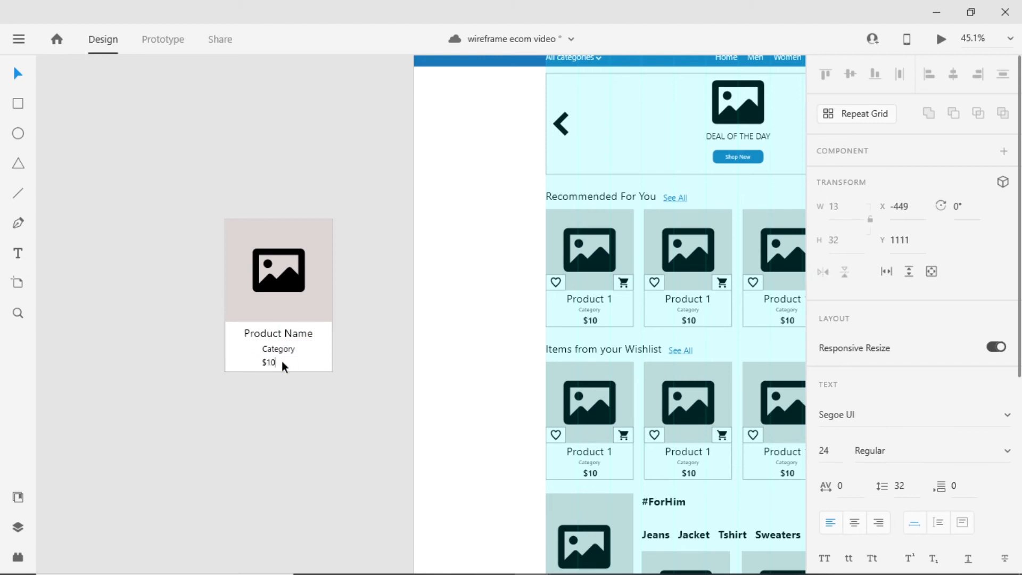
- Format the $10 price text as Bold, size 32, and center it horizontally on the card
key("Escape")
scroll(913, 399, "down", 5)
scroll(868, 304, "up", 5)
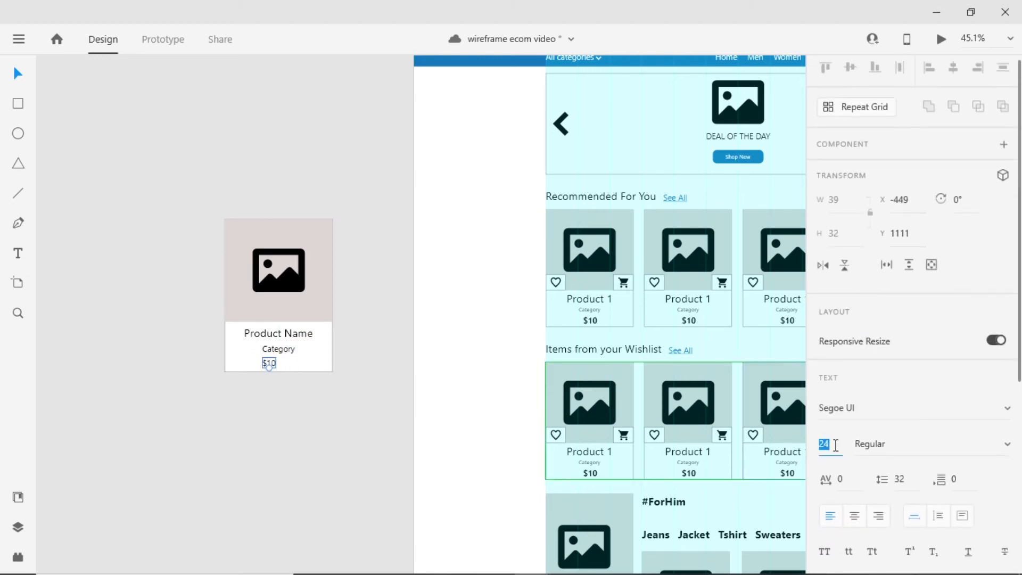
left_click(831, 445)
type("32")
left_click(1007, 444)
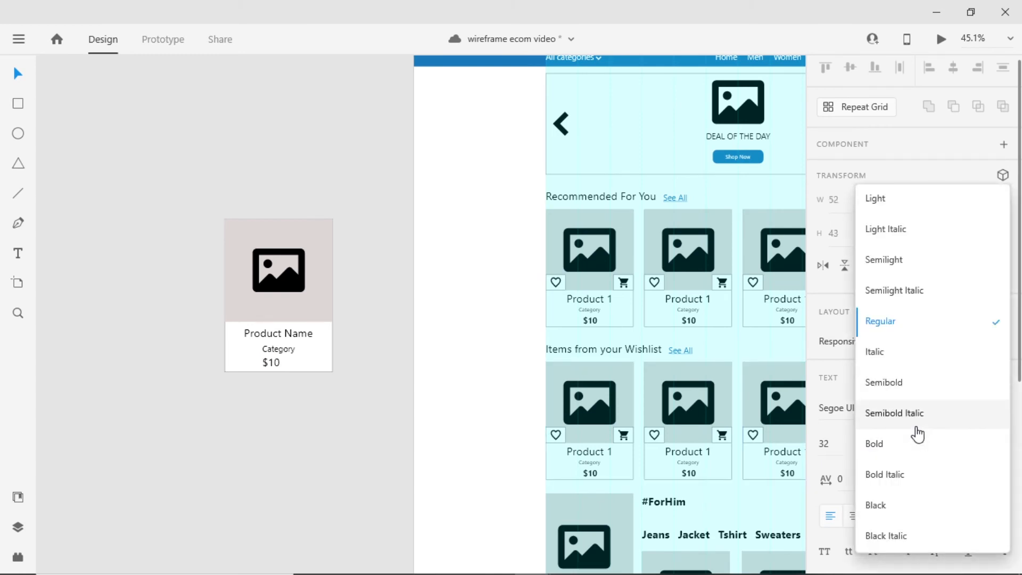
left_click(911, 440)
key("Escape")
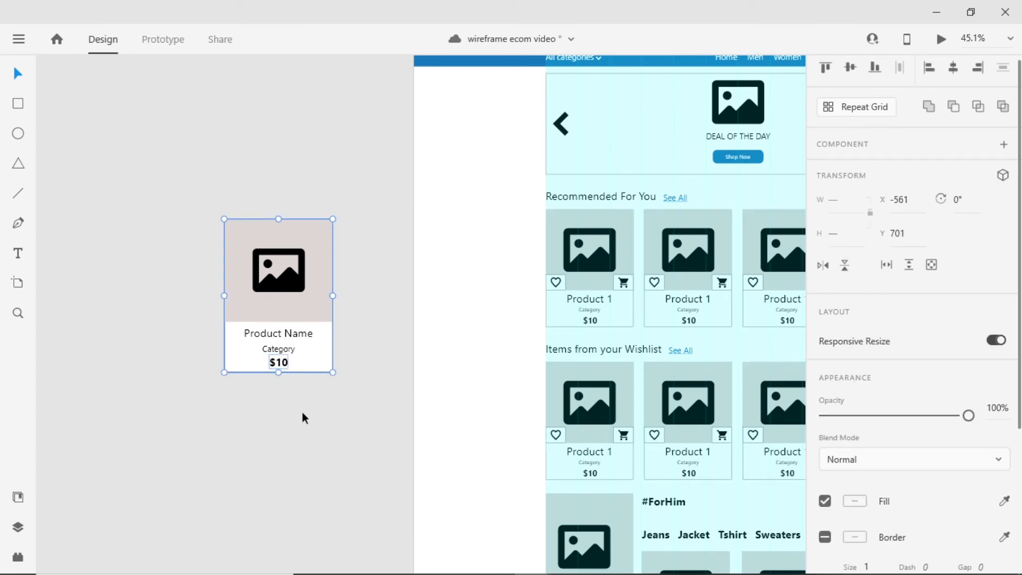
left_click(301, 412)
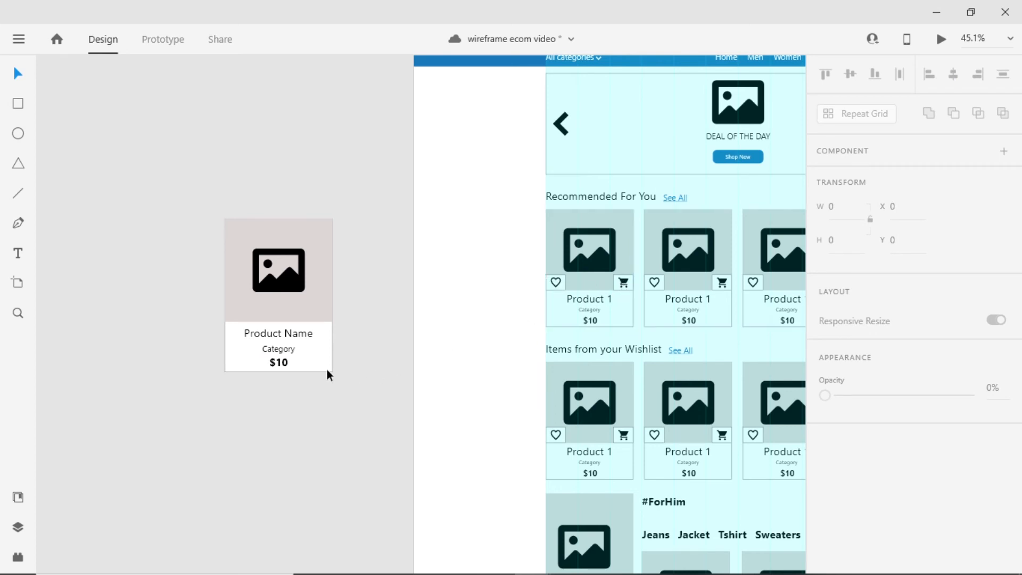
- Draw a 60 by 60 white square in the lower-left corner of the card's image area
left_click(18, 103)
left_click_drag(227, 302, 254, 321)
left_click(851, 206)
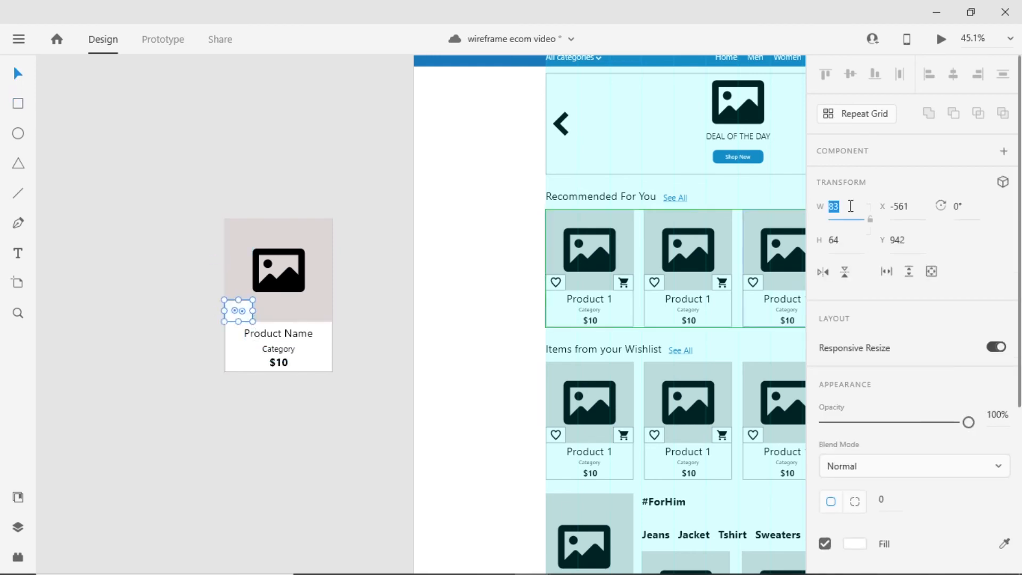
type("60")
key("Return")
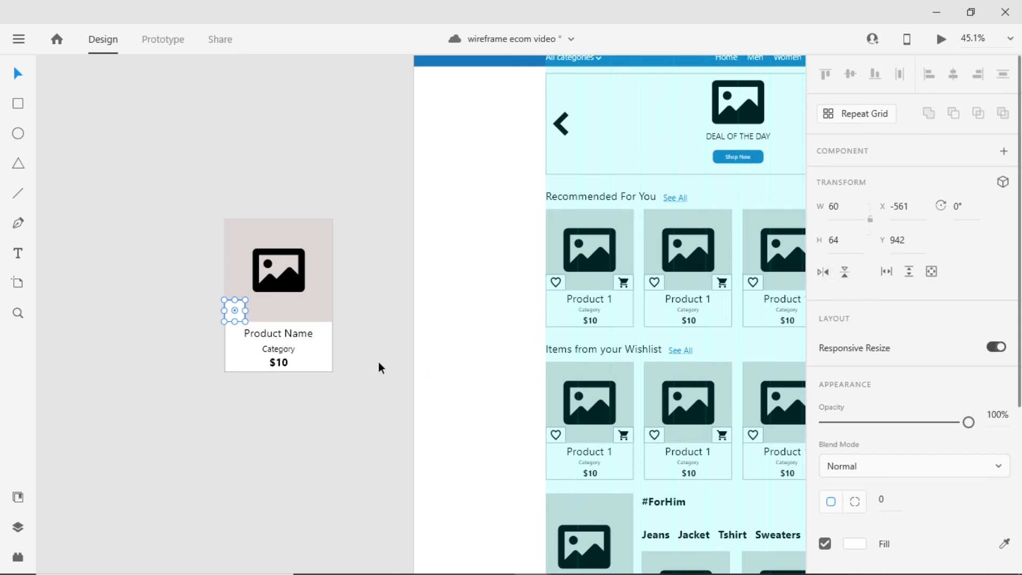
left_click(852, 247)
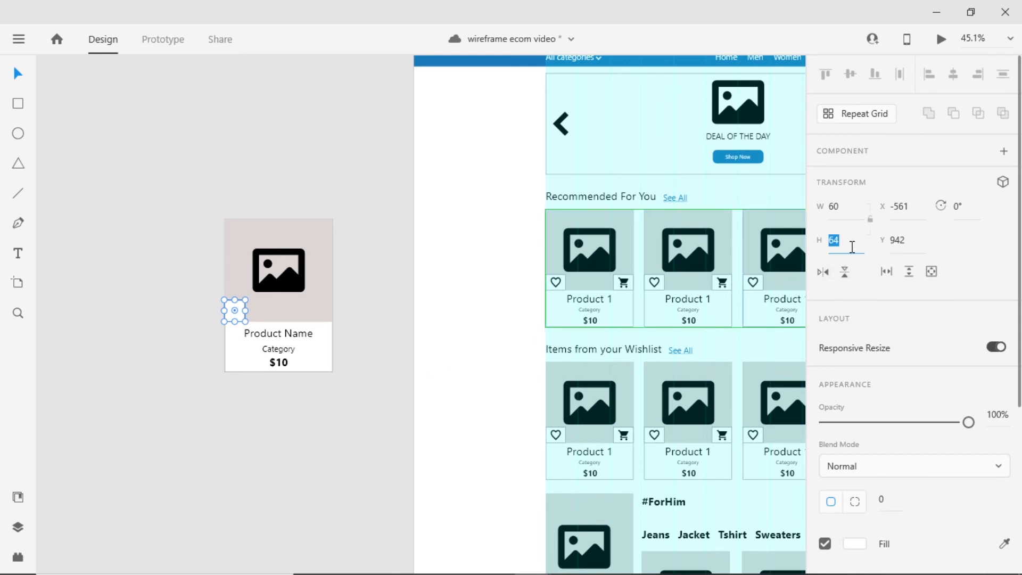
type("60")
key("Return")
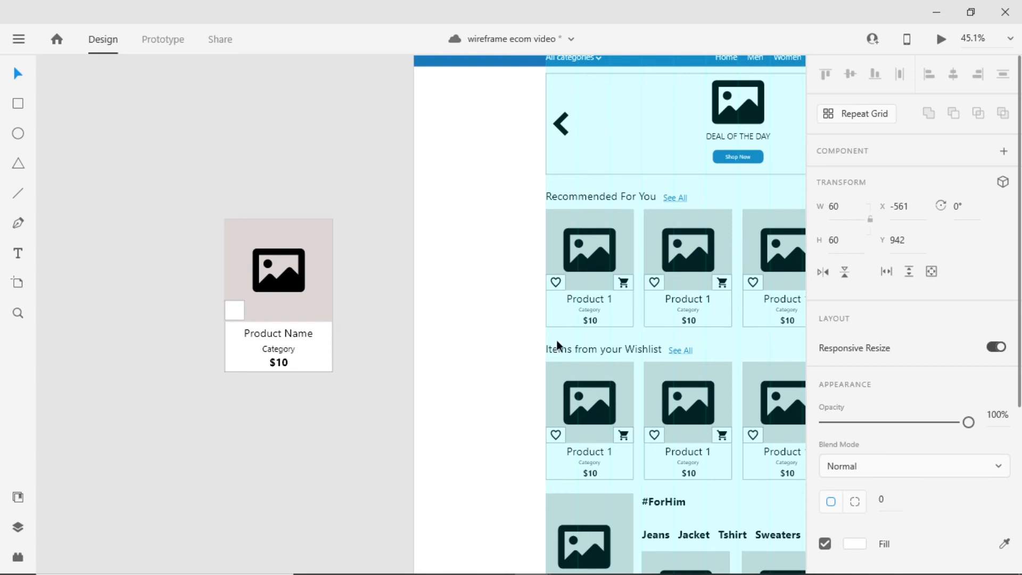
- Duplicate the small square into the lower-right corner of the card's image area
scroll(234, 312, "up", 3)
left_click_drag(248, 317, 398, 318)
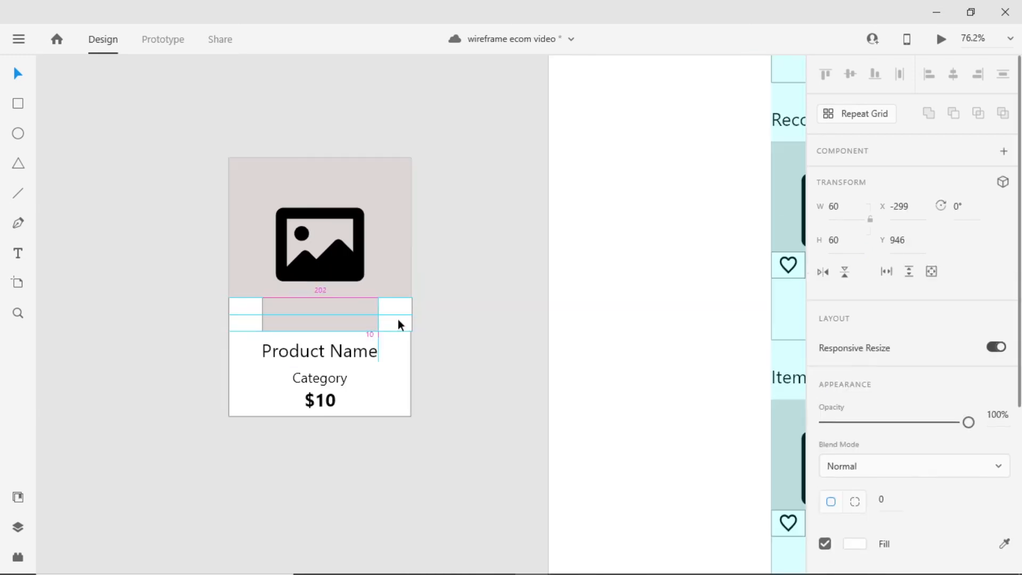
left_click(113, 381)
scroll(114, 381, "left", 5)
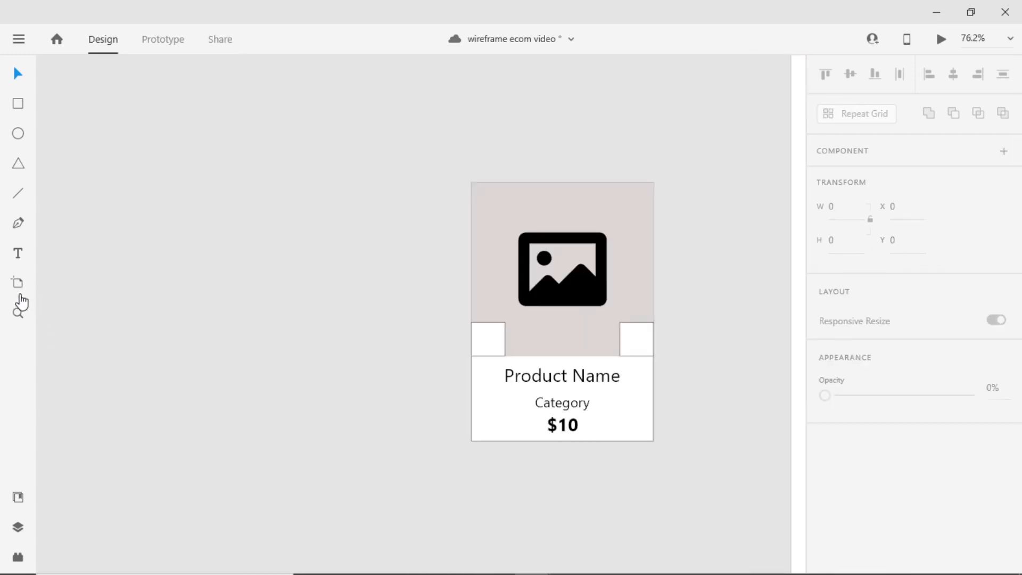
- Add the cart icon component to the card's right square, resize it to 30 by 30, and center it in the square
left_click(17, 497)
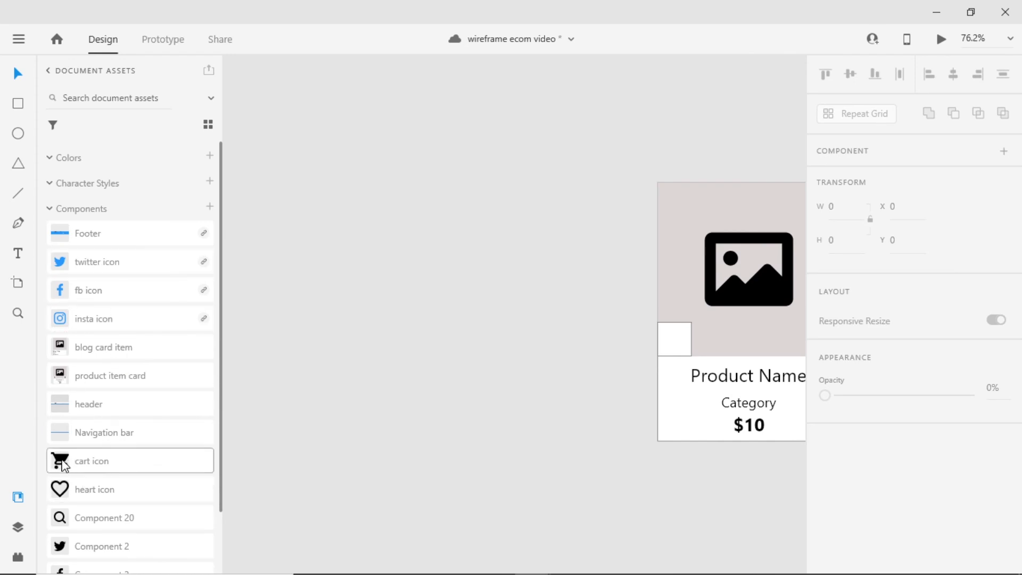
left_click_drag(76, 461, 552, 370)
double_click(552, 370)
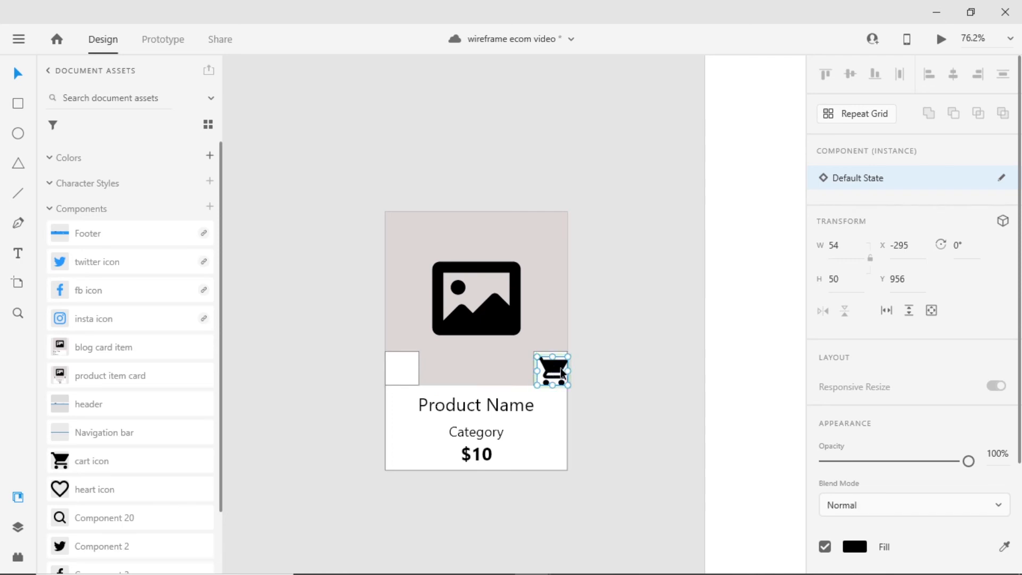
left_click(844, 206)
type("30")
key("Return")
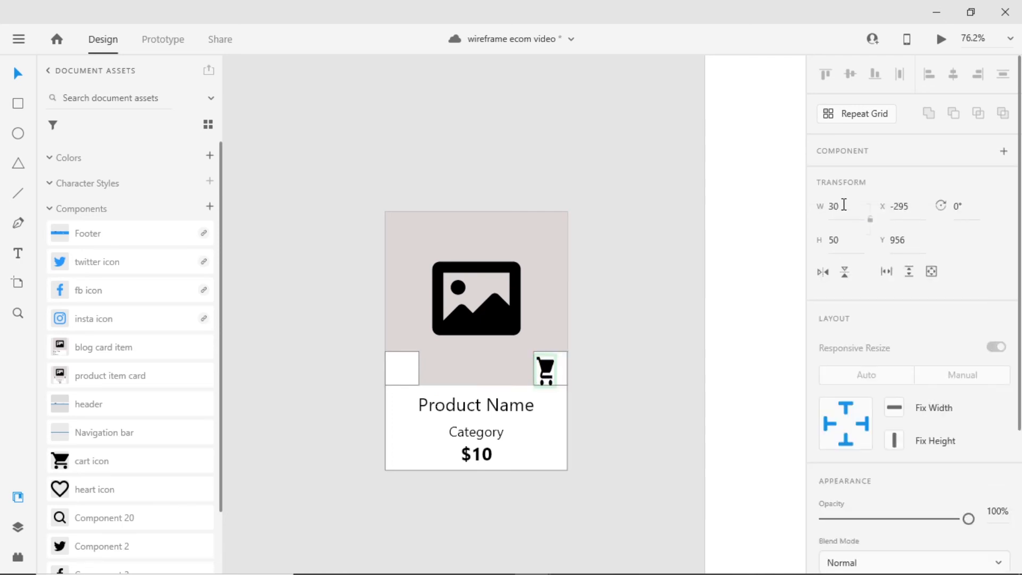
left_click(841, 239)
type("30")
key("Return")
left_click(561, 370)
left_click(564, 370, "shift")
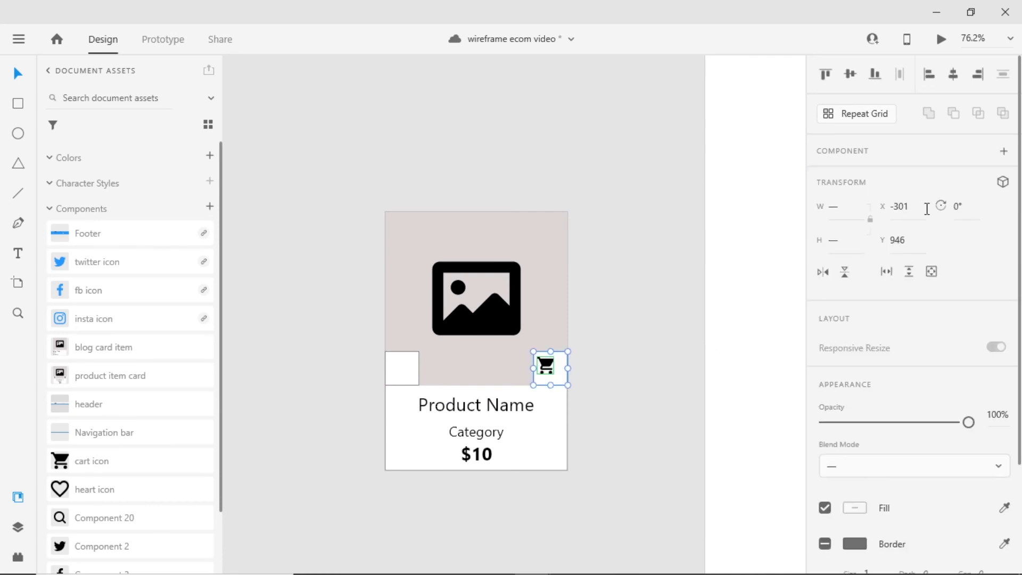
left_click(953, 78)
- Add the heart icon component, resize it to 30 by 30, and position it inside the card's left square
left_click_drag(144, 485, 409, 380)
left_click(834, 207)
type("30")
key("Tab")
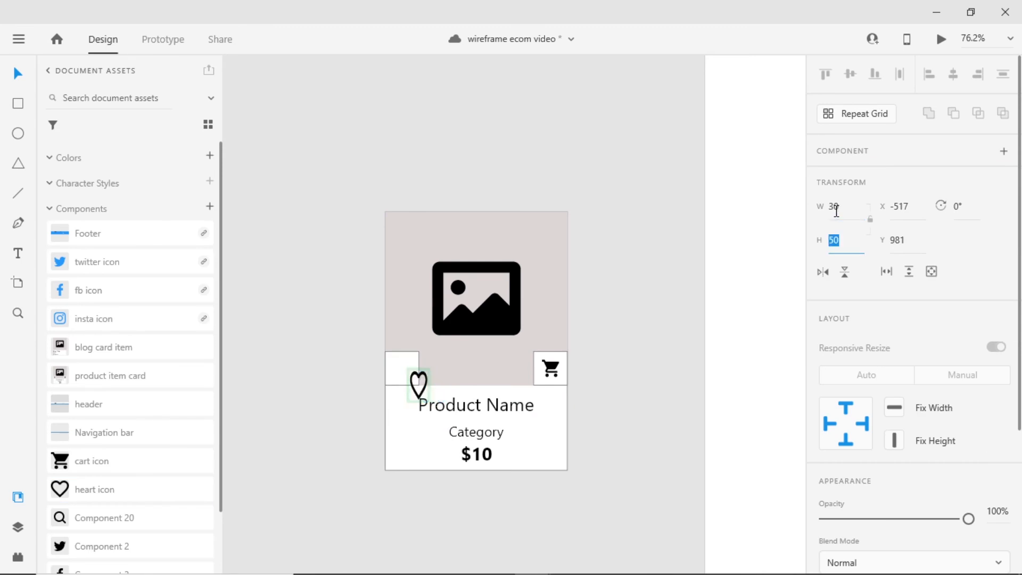
type("30")
key("Return")
left_click_drag(423, 381, 404, 357)
left_click(327, 377)
- Select all parts of the finished product card and convert them into a single component
scroll(388, 392, "down", 5)
scroll(436, 356, "down", 1)
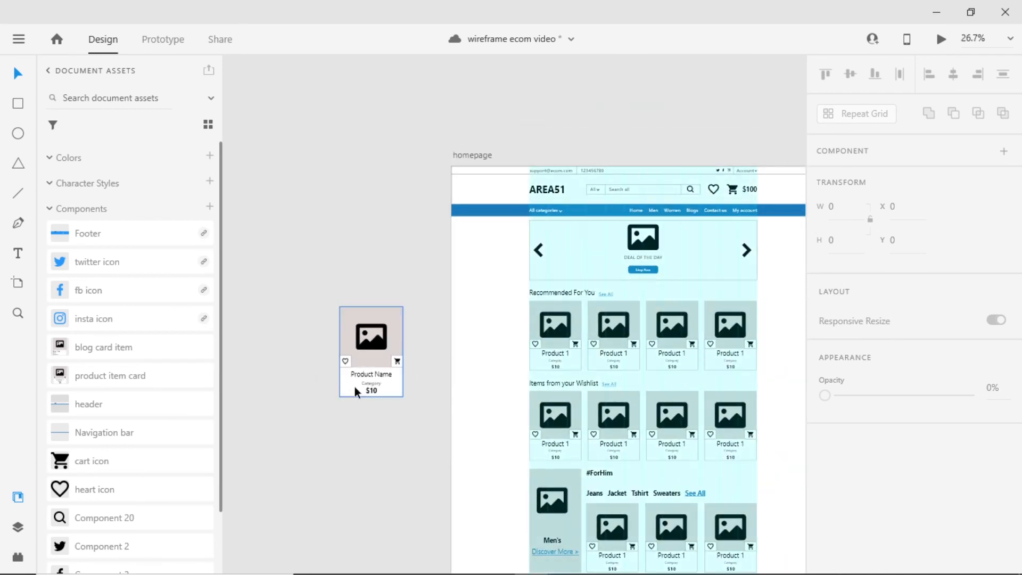
left_click_drag(319, 268, 397, 403)
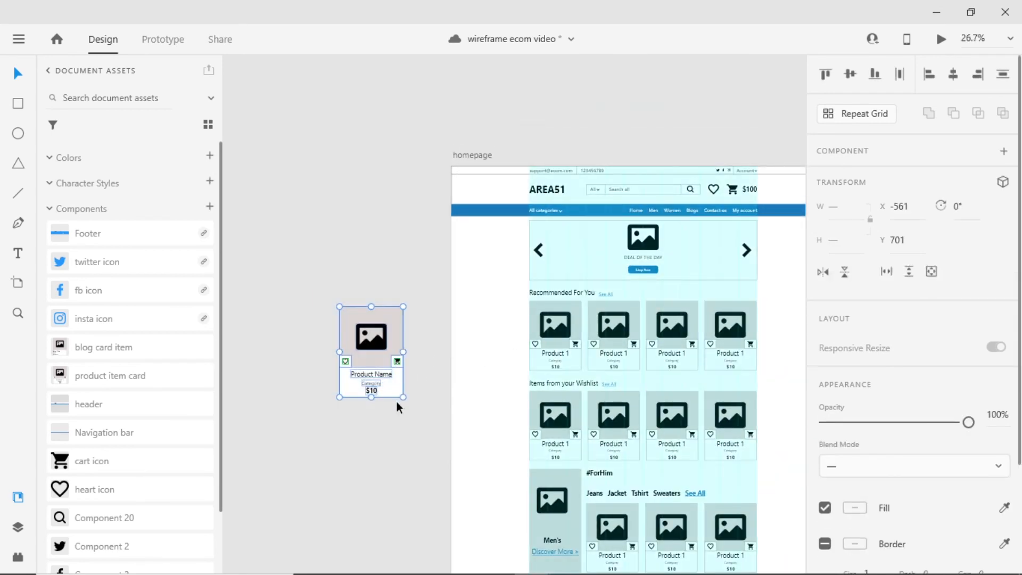
key("ctrl+k")
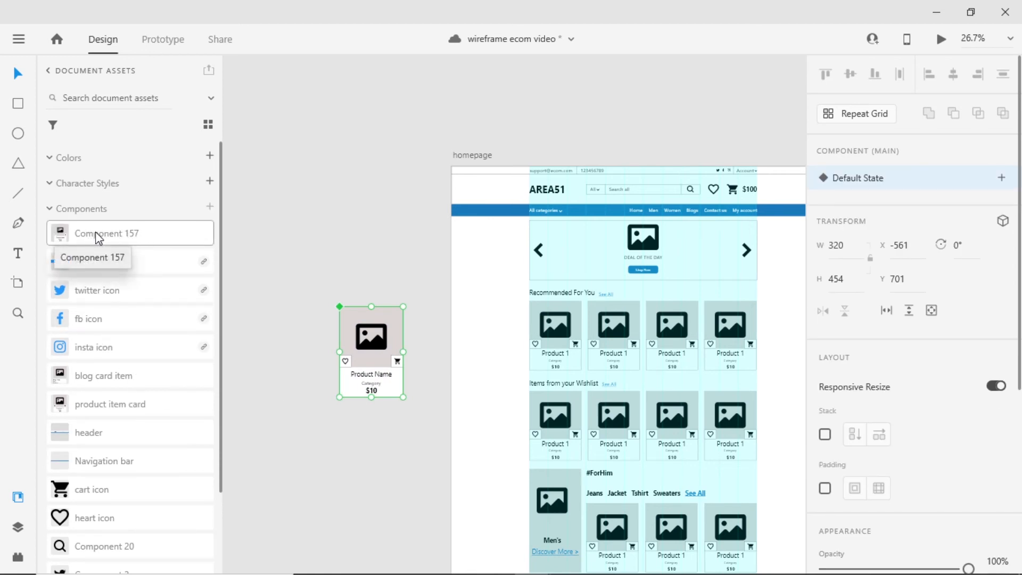
- Place a test instance of the new card component above the original and delete it
left_click_drag(95, 232, 303, 161)
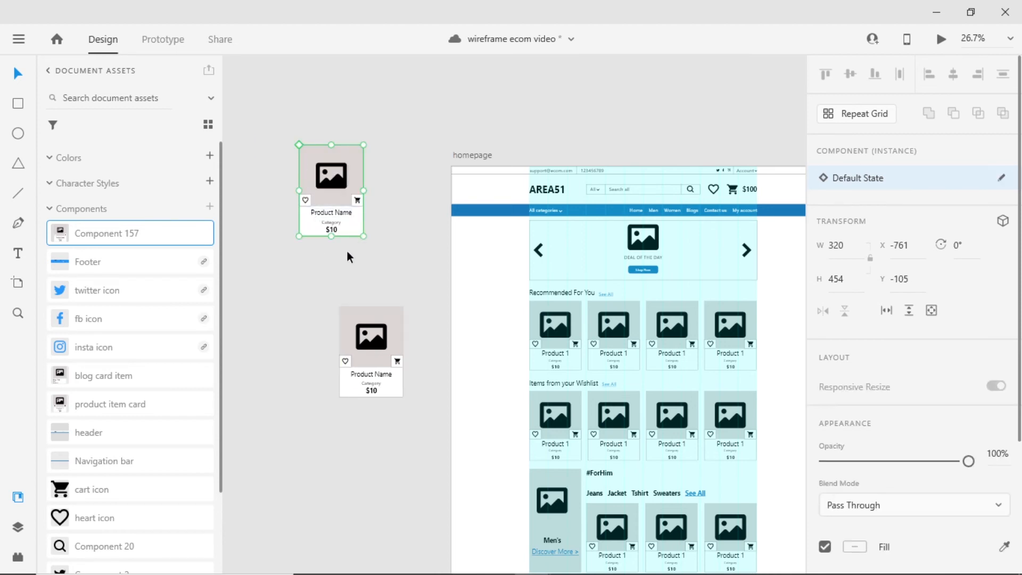
key("Delete")
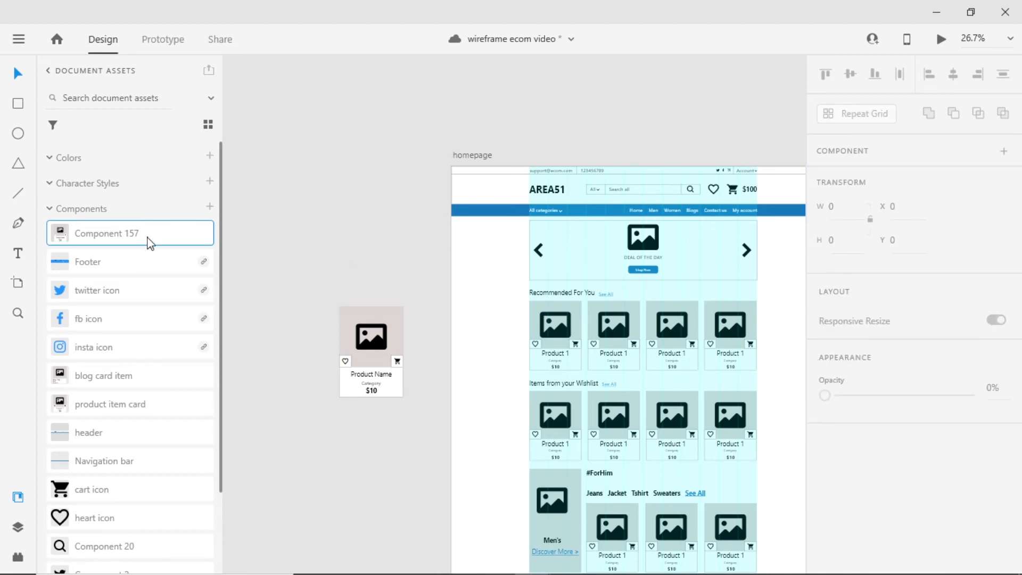
- Rename the new product card component as "product item"
double_click(114, 233)
type("prodyct")
key("BackSpace")
key("BackSpace")
key("BackSpace")
type("uct item")
key("Return")
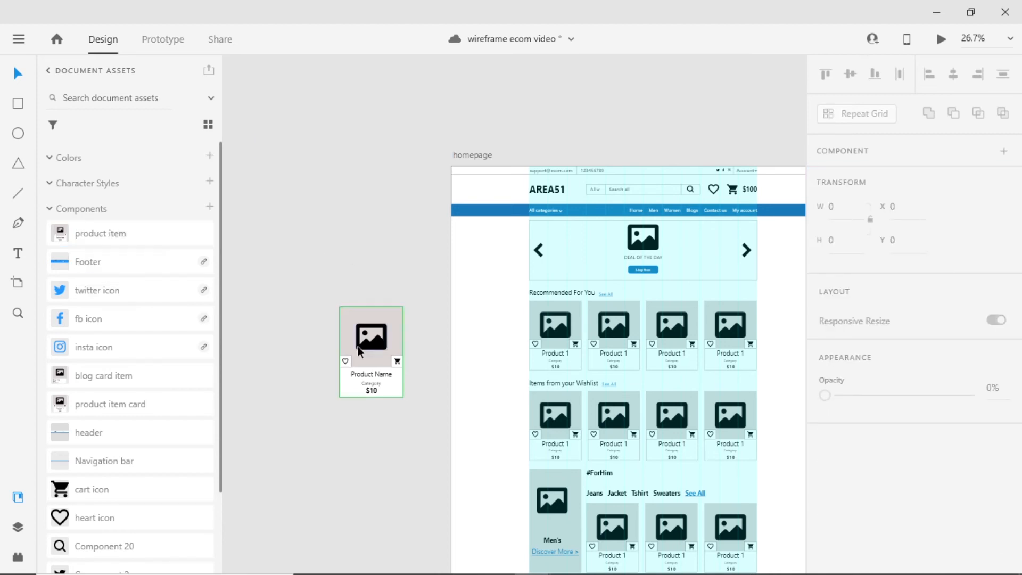
- Move the product card above the homepage artboard and turn it into a repeat grid
scroll(563, 346, "down", 2)
scroll(564, 356, "down", 3)
scroll(564, 356, "right", 3)
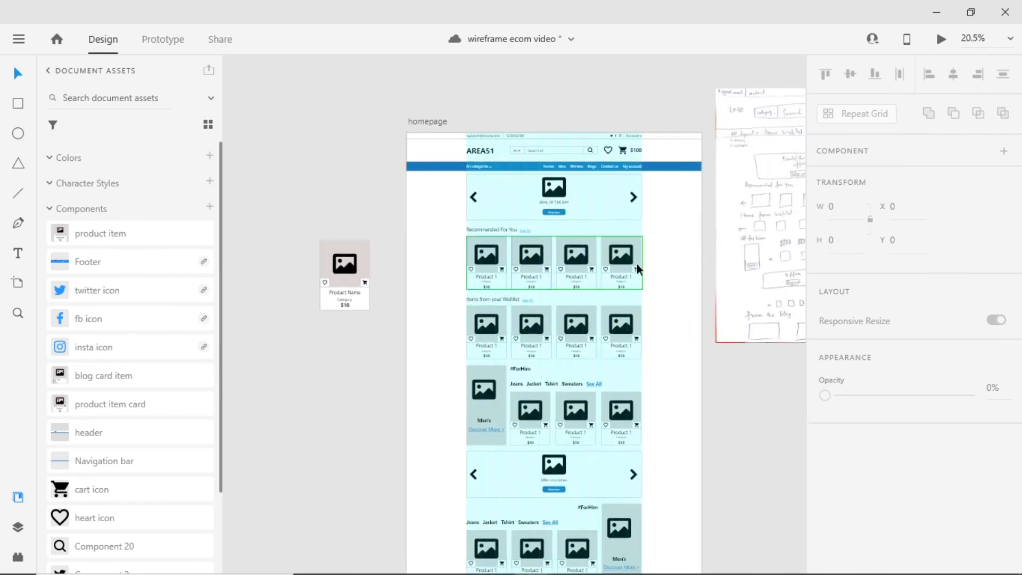
left_click_drag(346, 269, 320, 208)
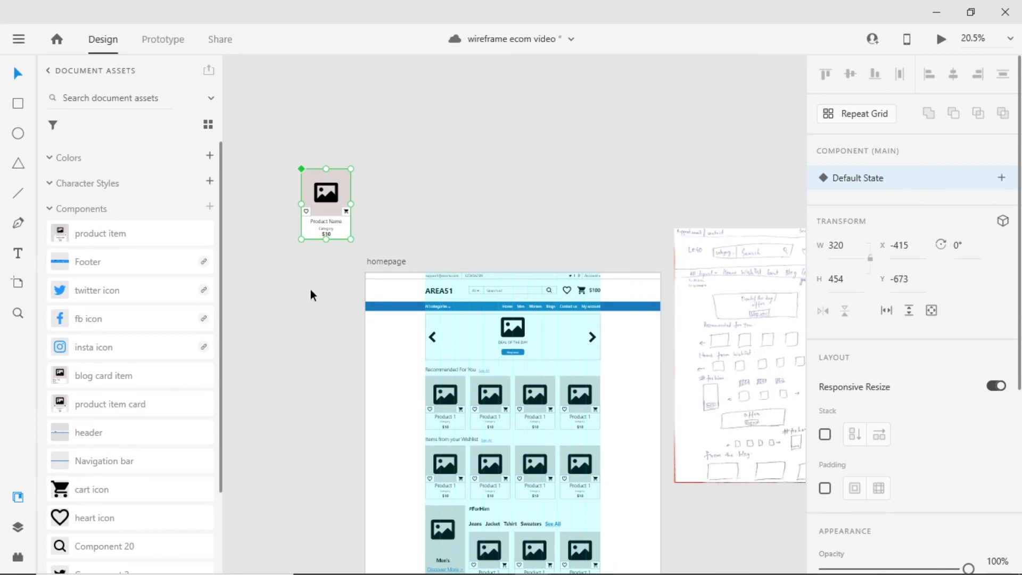
left_click(859, 116)
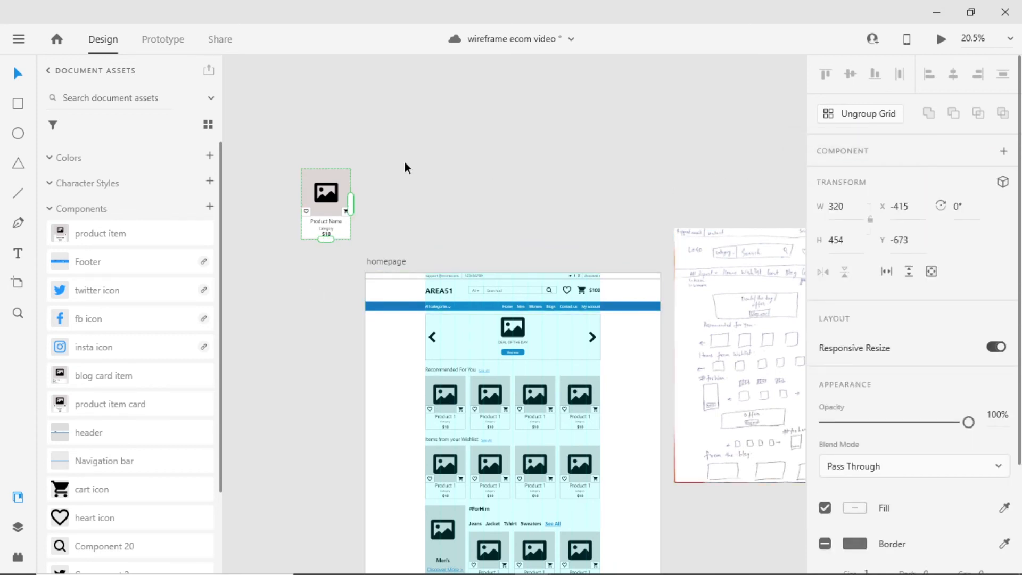
- Try extending the repeat grid downward and across, and shrink it back to a single card
left_click_drag(327, 241, 326, 368)
left_click_drag(351, 266, 648, 268)
left_click_drag(481, 254, 354, 267)
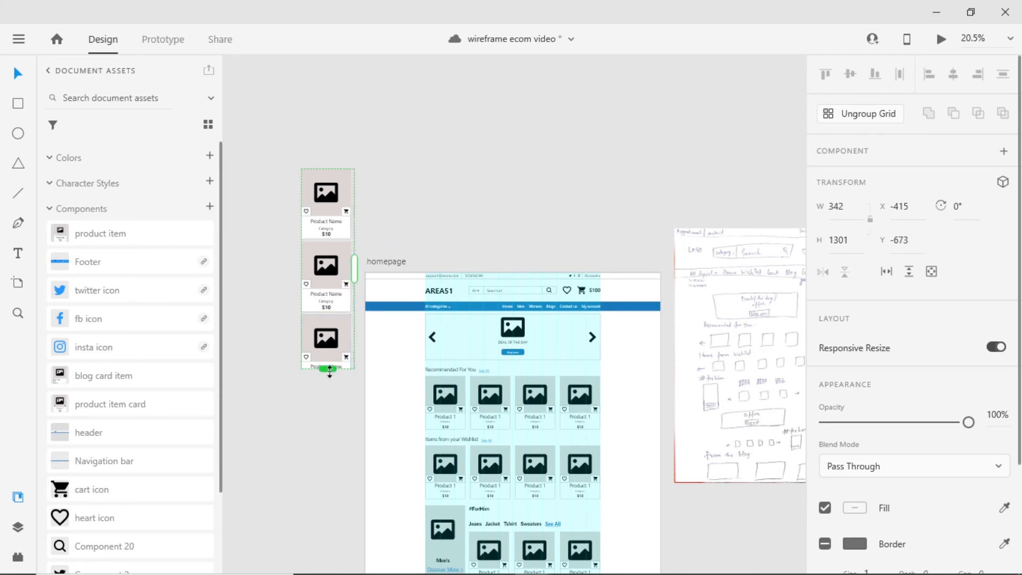
left_click_drag(327, 368, 326, 239)
- Extend the repeat grid into one row of four product cards and widen the gaps between them
left_click_drag(354, 208, 480, 201)
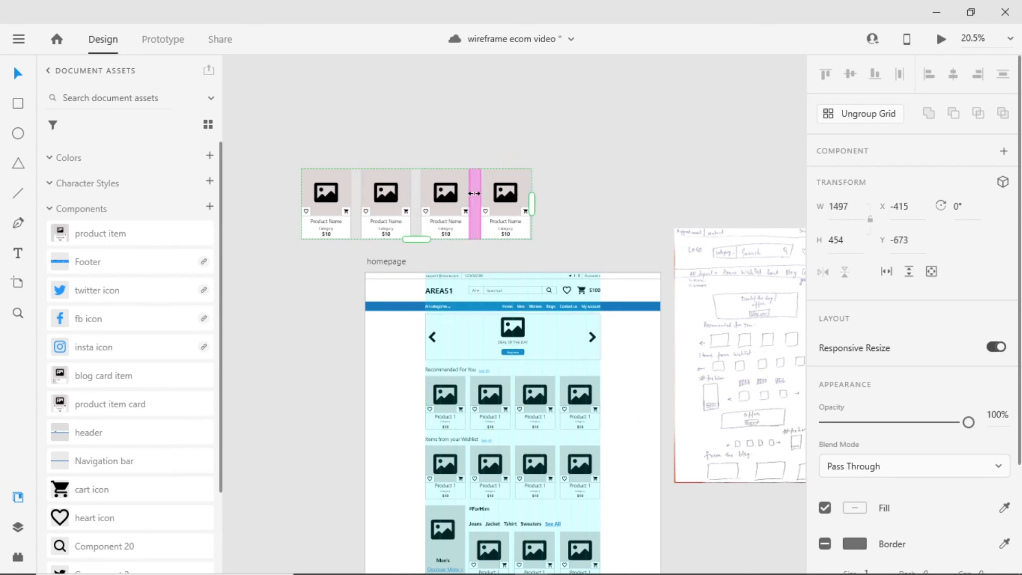
left_click_drag(471, 201, 470, 194)
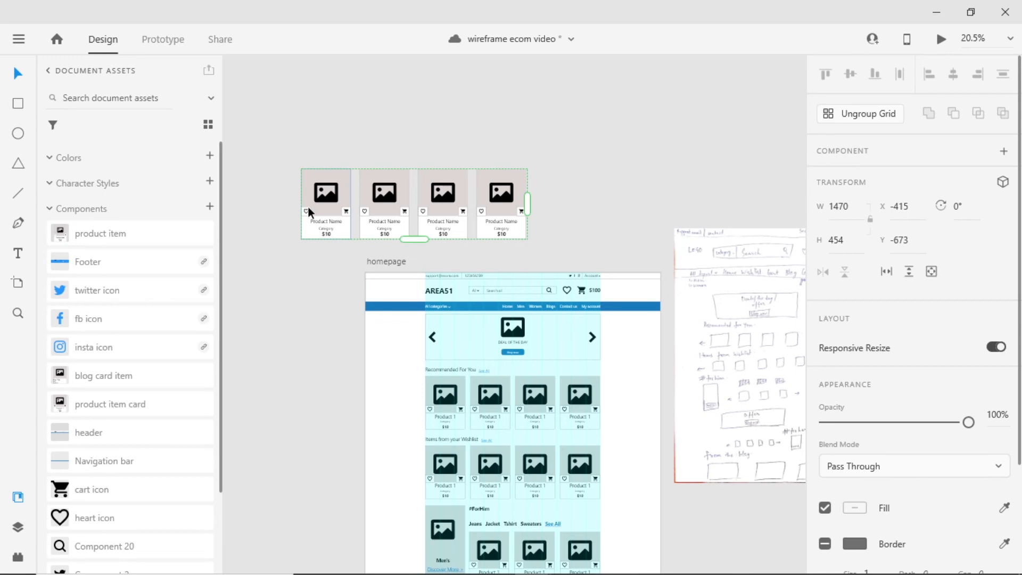
left_click(552, 183)
- Center the image icon horizontally on the Men's card in the upper #ForHim section
scroll(552, 183, "up", 4)
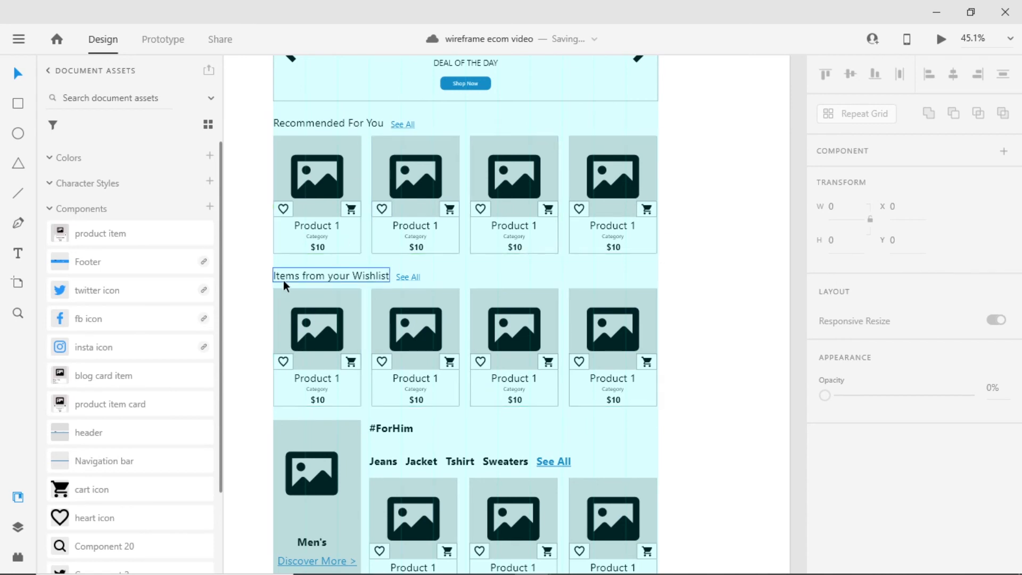
scroll(380, 309, "down", 3)
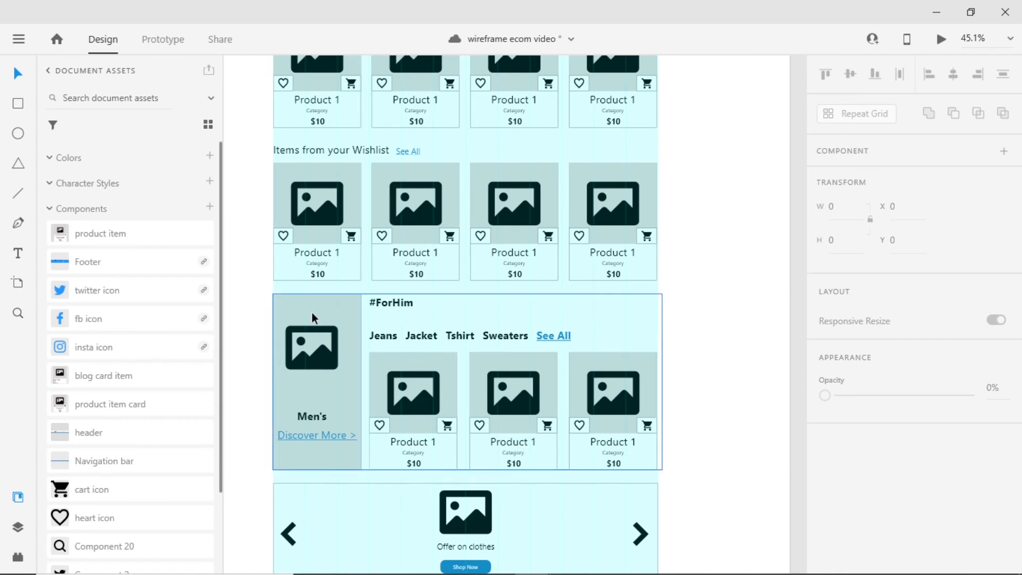
left_click(318, 365)
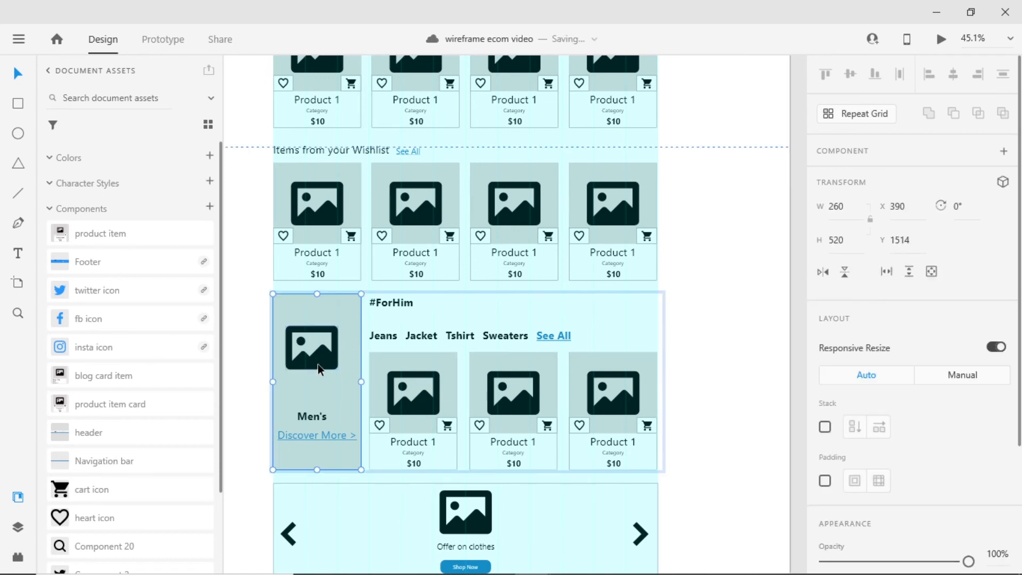
double_click(316, 362)
key("Escape")
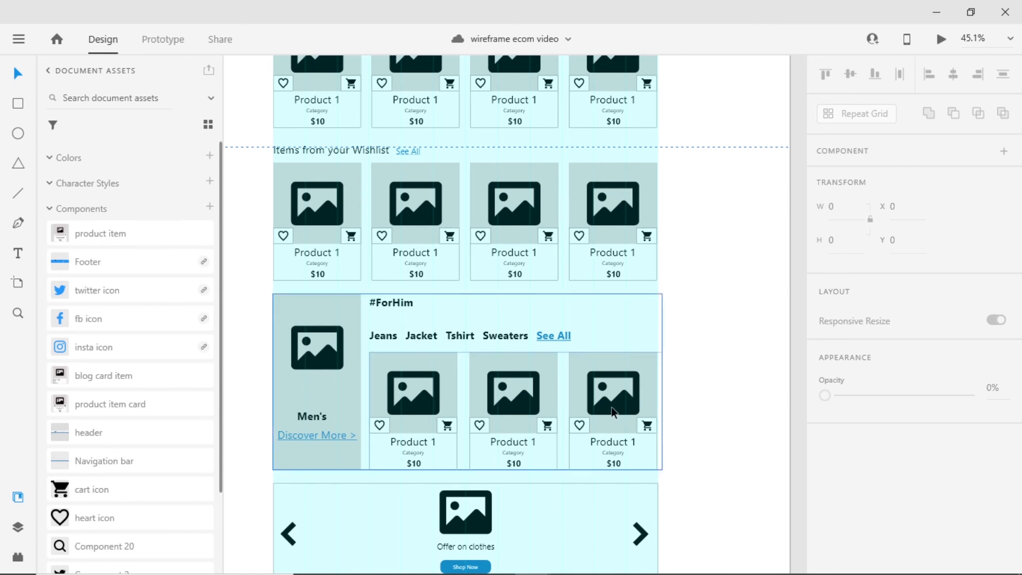
- Look over the "Offer on clothes" banner and the #ForHim sections above and below it
scroll(677, 388, "down", 3)
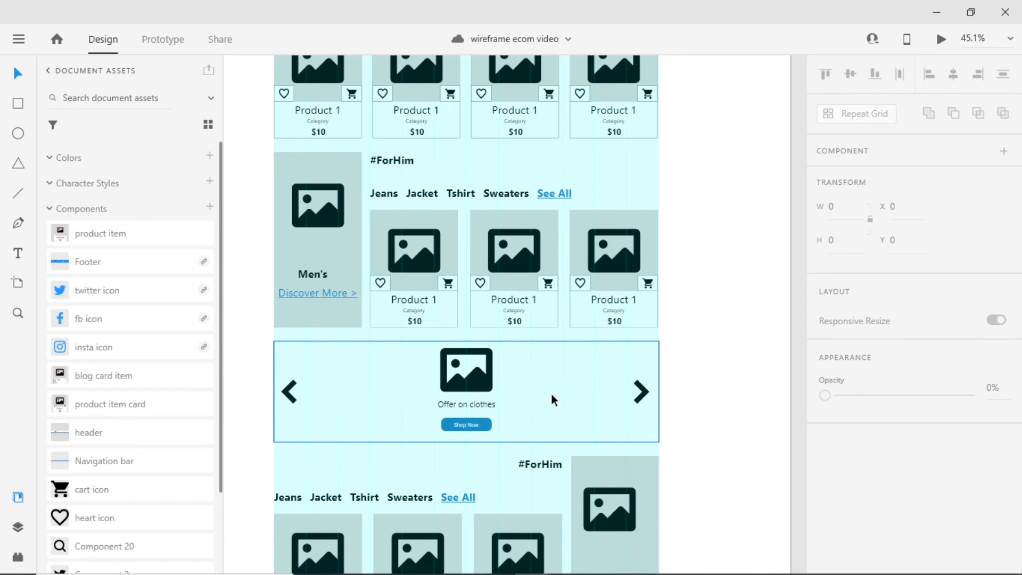
left_click(689, 358)
scroll(700, 277, "down", 3)
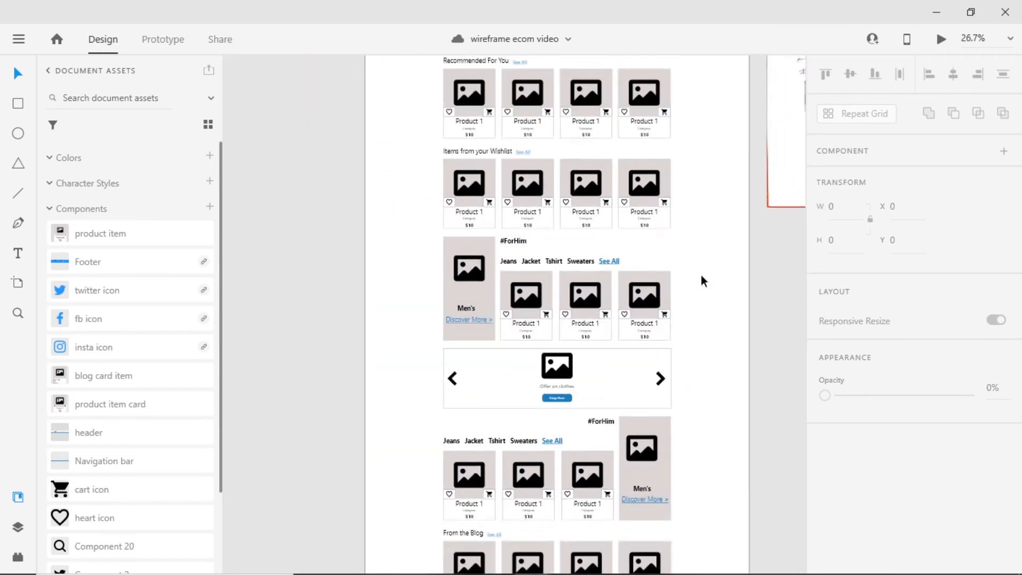
scroll(561, 163, "up", 2)
scroll(496, 502, "up", 4)
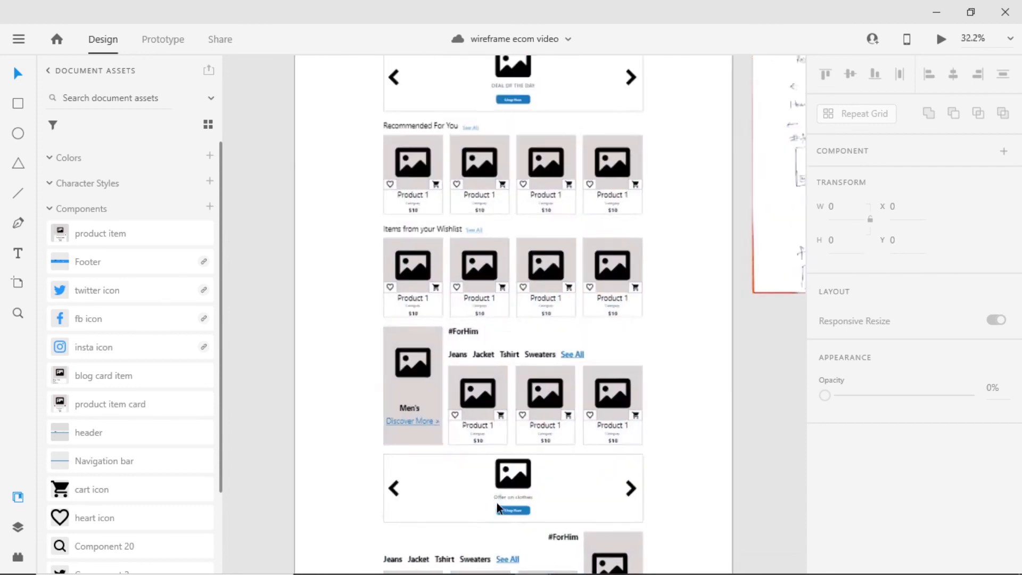
scroll(539, 496, "down", 2)
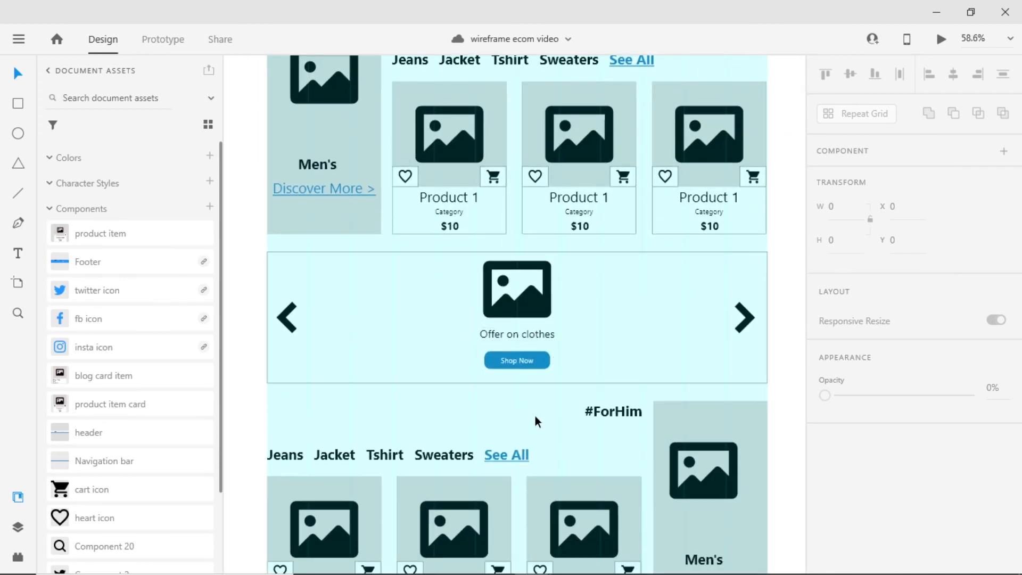
- Change the heading of the lower #ForHim section, below the offer banner, to "#ForHer"
scroll(535, 416, "down", 2)
left_click(584, 376)
double_click(583, 376)
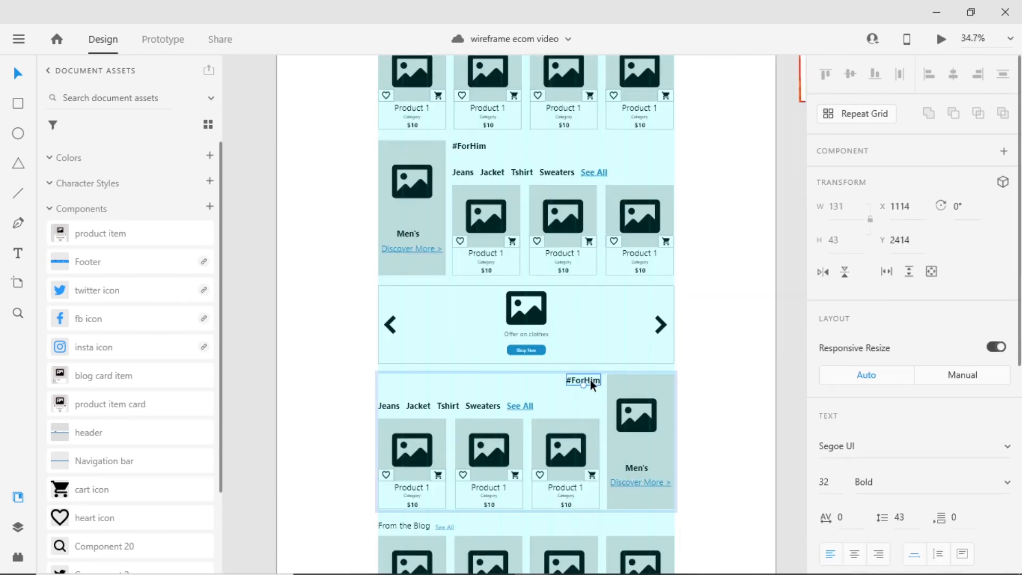
double_click(590, 379)
type("ForHer")
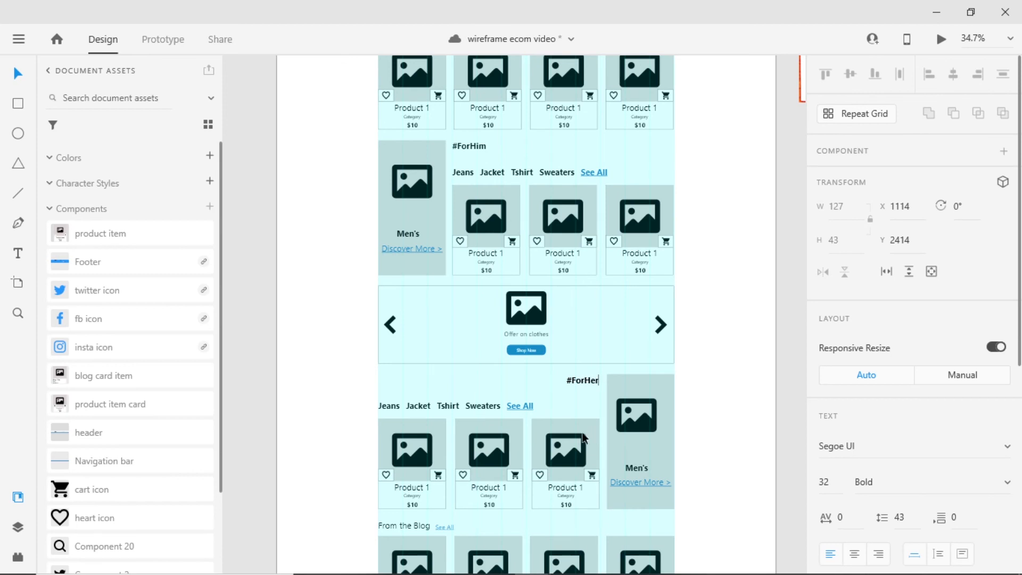
- Change the "Men's" label on the #ForHer section's promo card to "Women's" and save the document
left_click(630, 469)
double_click(630, 469)
type("Wo")
key("Delete")
type("m")
key("Escape")
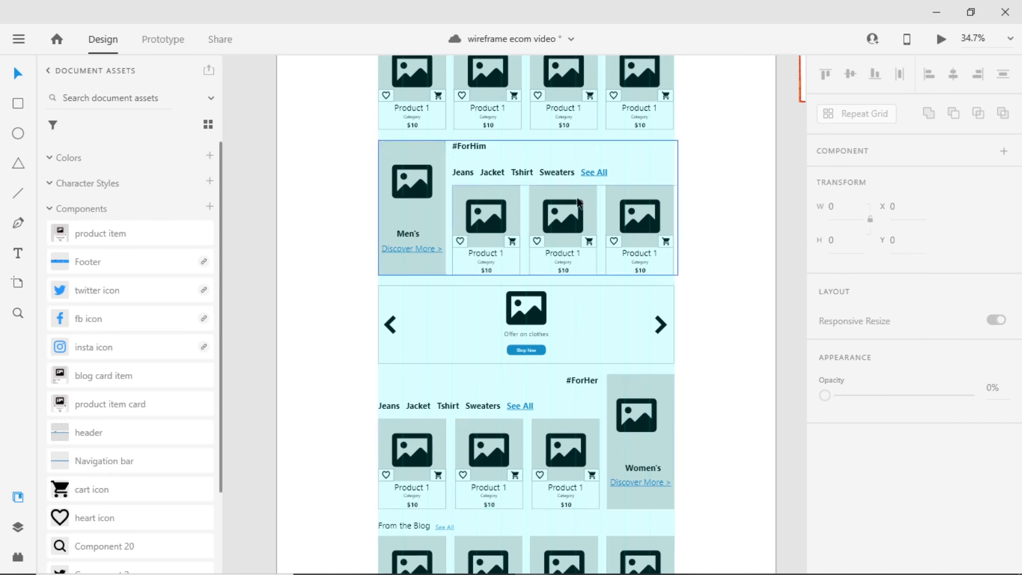
scroll(701, 362, "down", 3)
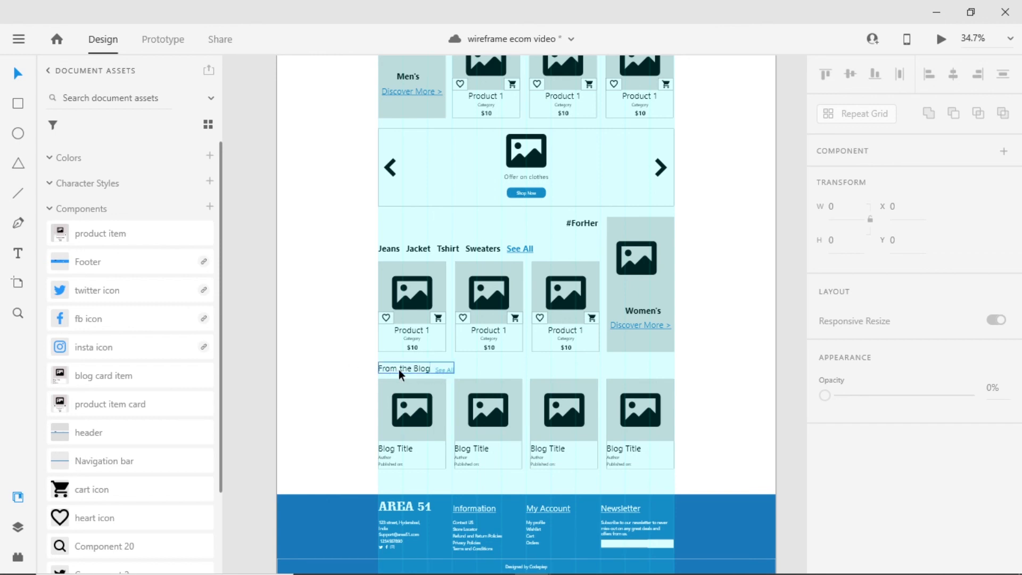
key("ctrl+s")
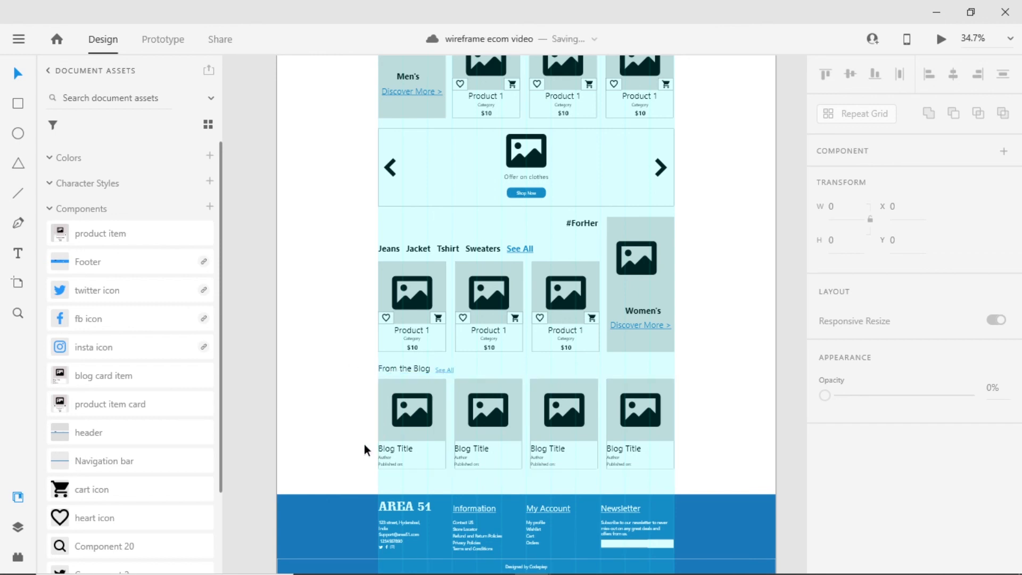
- Look over the "From the Blog" cards, the footer and the whole homepage beside the hand-drawn sketch
scroll(420, 442, "up", 5)
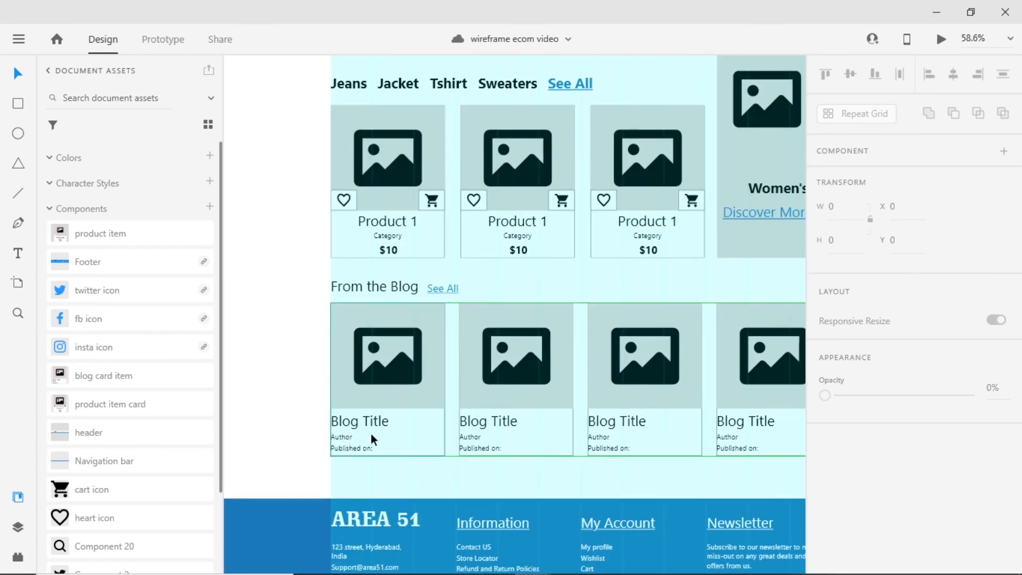
scroll(373, 380, "down", 2)
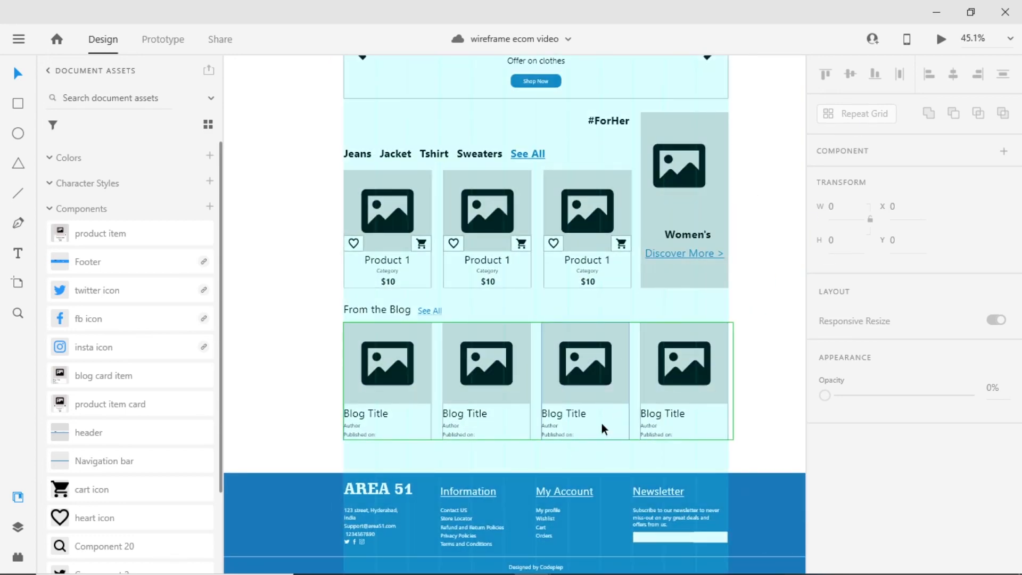
scroll(756, 373, "down", 1)
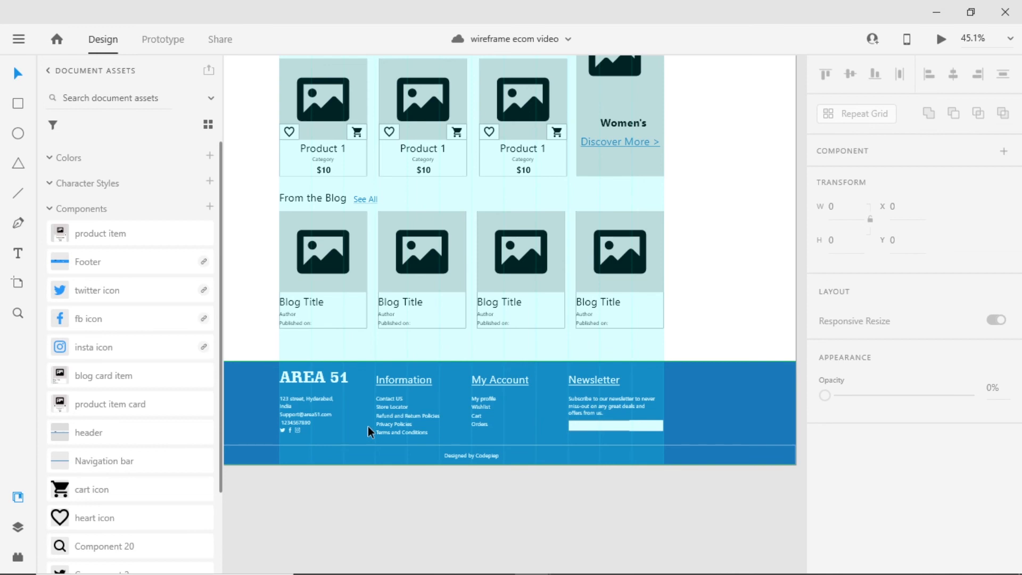
scroll(368, 426, "down", 5)
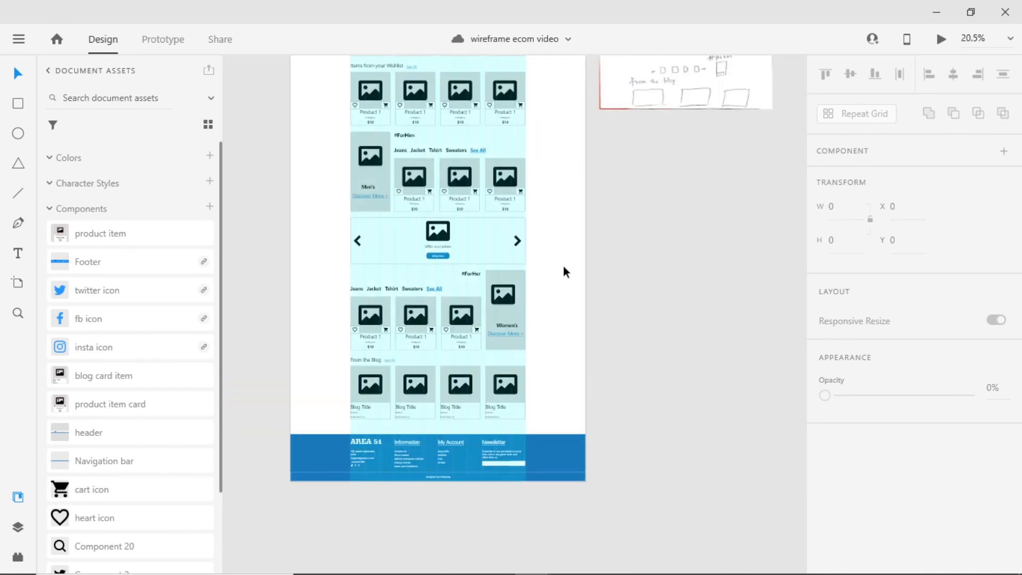
left_click_drag(563, 266, 573, 357)
scroll(575, 362, "right", 2)
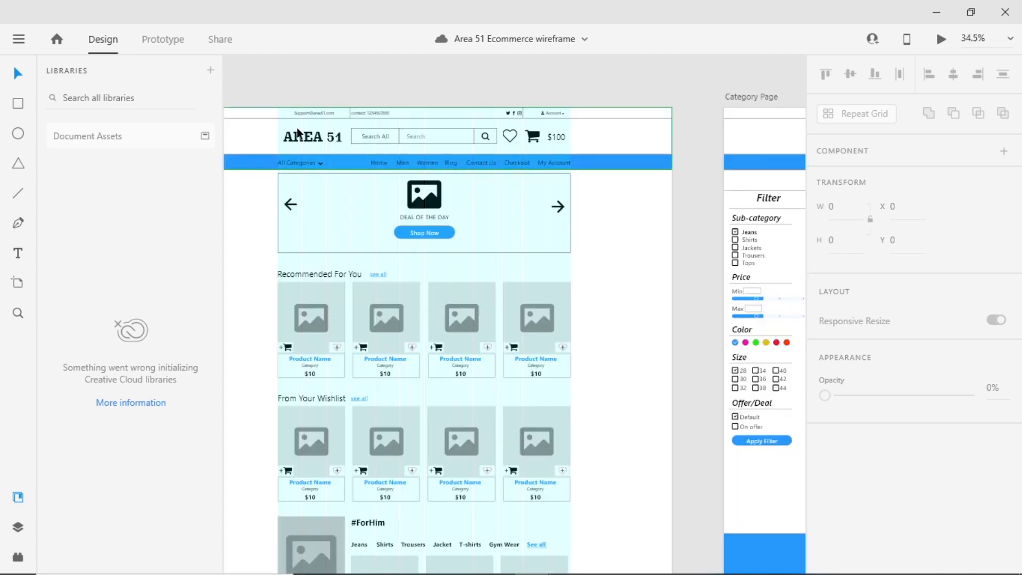
- Review the Product Journey artboards of the Area 51 Ecommerce wireframe, from the homepage, category and product pages through wishlist, order review, confirmation and blog pages
scroll(388, 260, "down", 1)
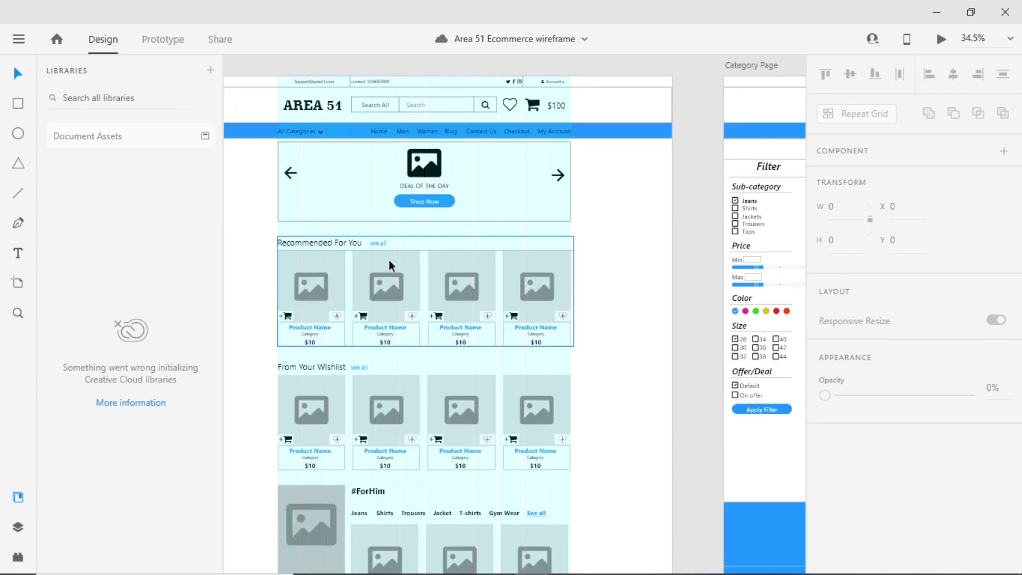
scroll(311, 299, "down", 1)
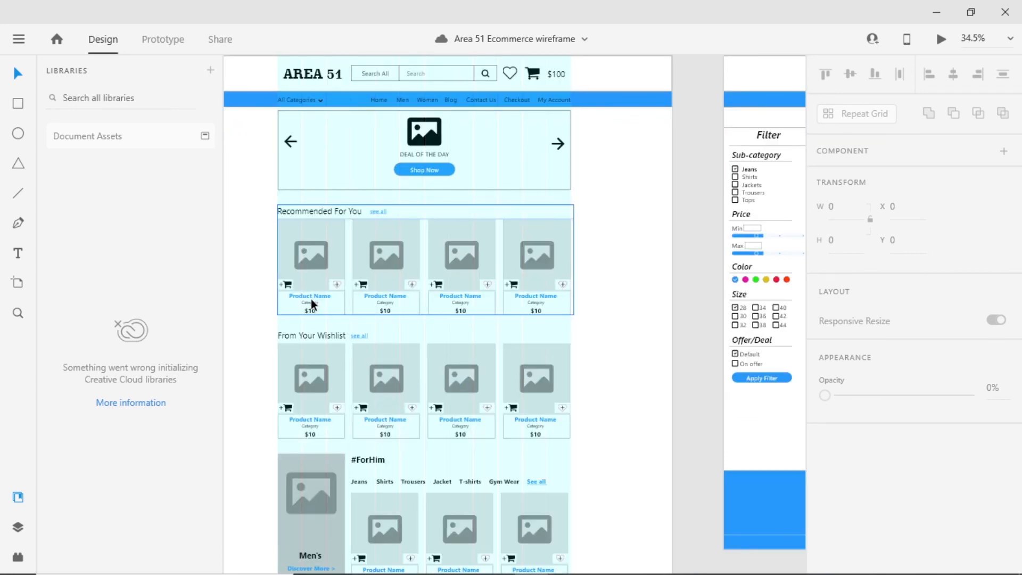
scroll(531, 357, "down", 14)
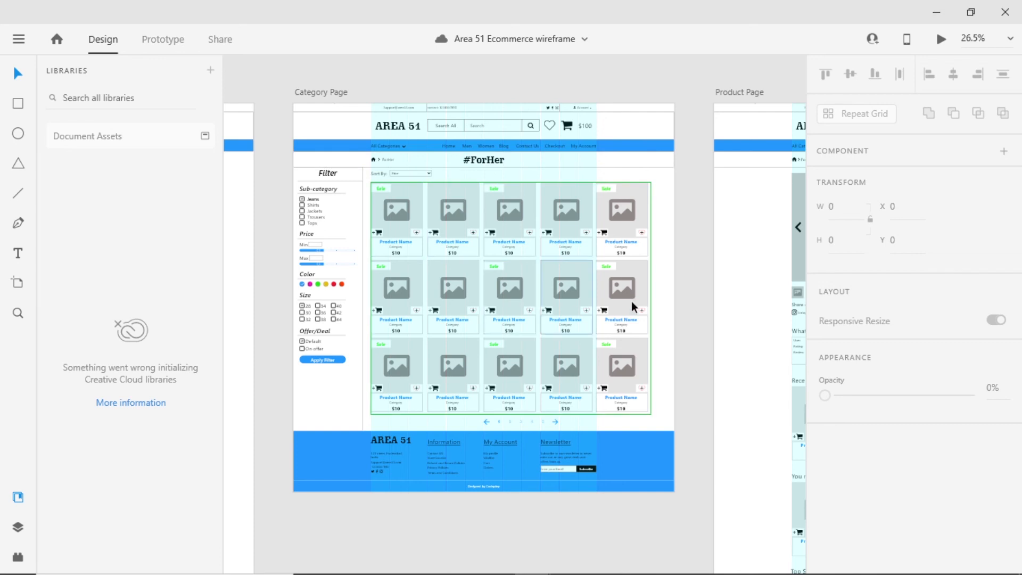
scroll(470, 291, "up", 2)
scroll(471, 290, "right", 3)
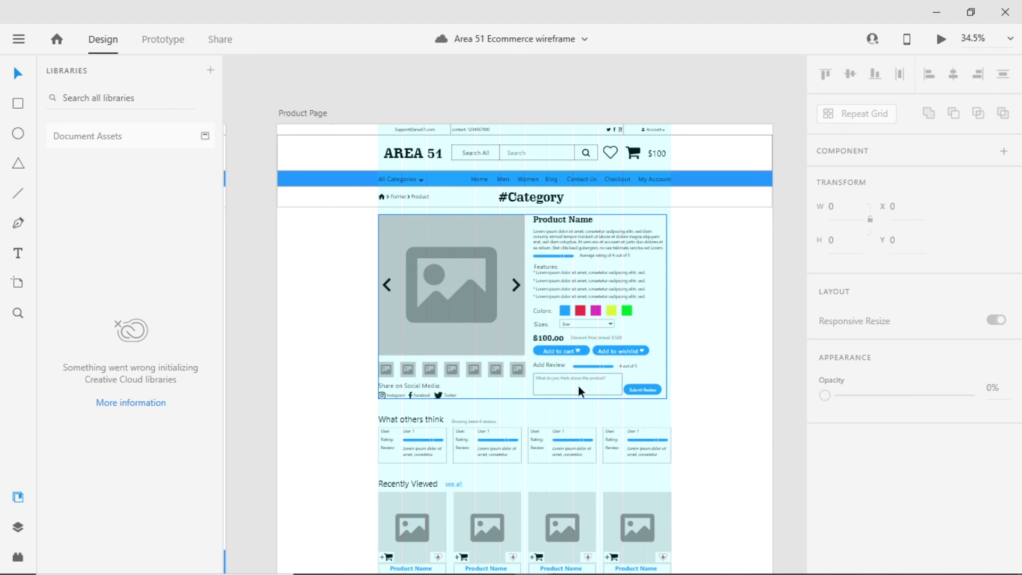
scroll(578, 385, "down", 2)
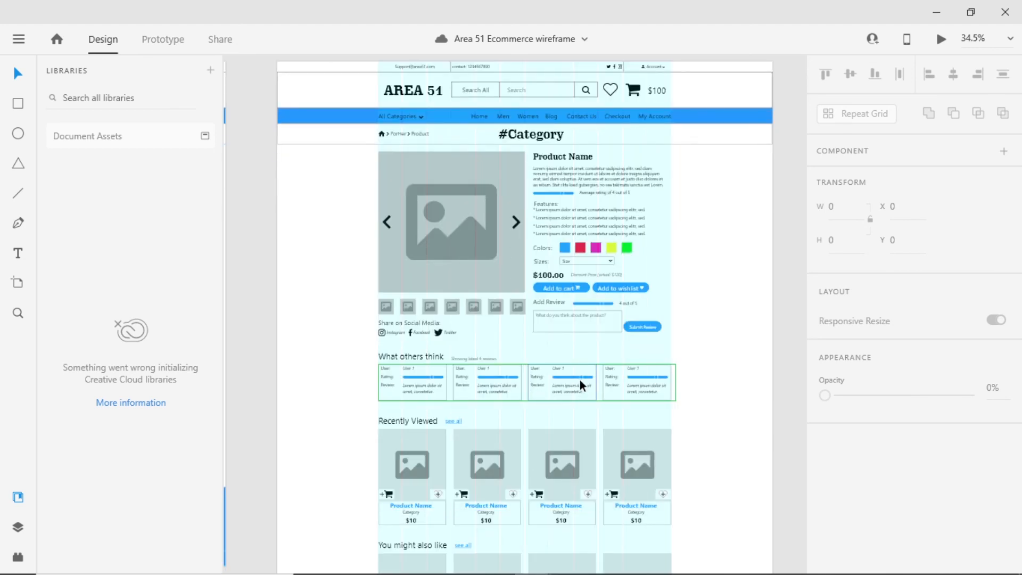
scroll(580, 379, "down", 5)
scroll(417, 353, "down", 5)
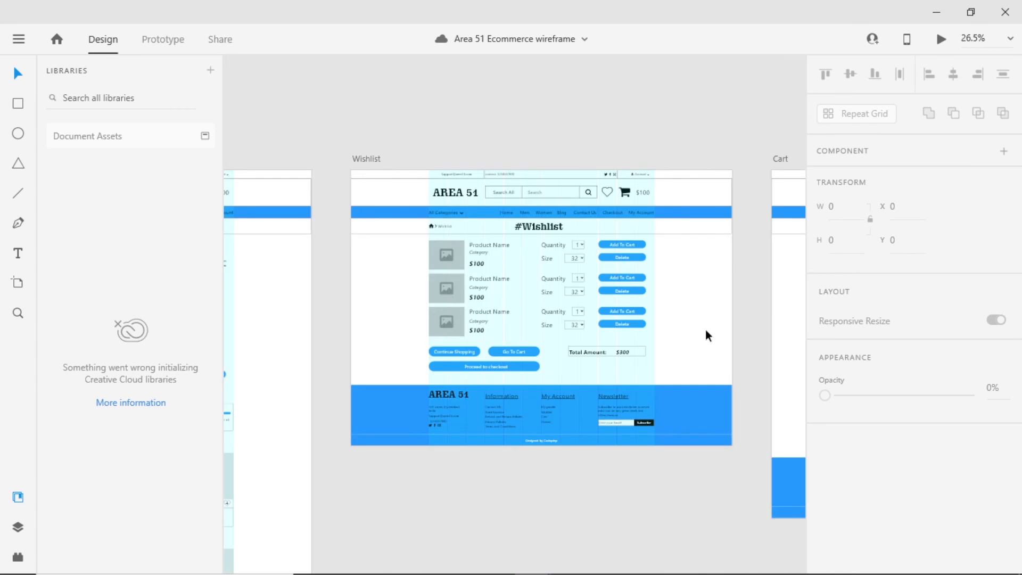
scroll(705, 335, "right", 10)
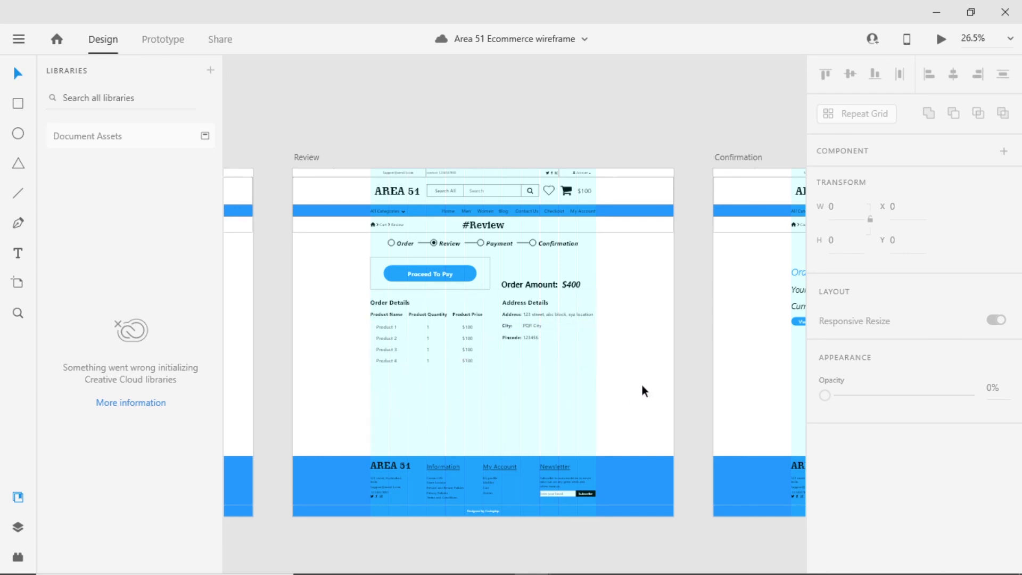
left_click_drag(642, 385, 327, 376)
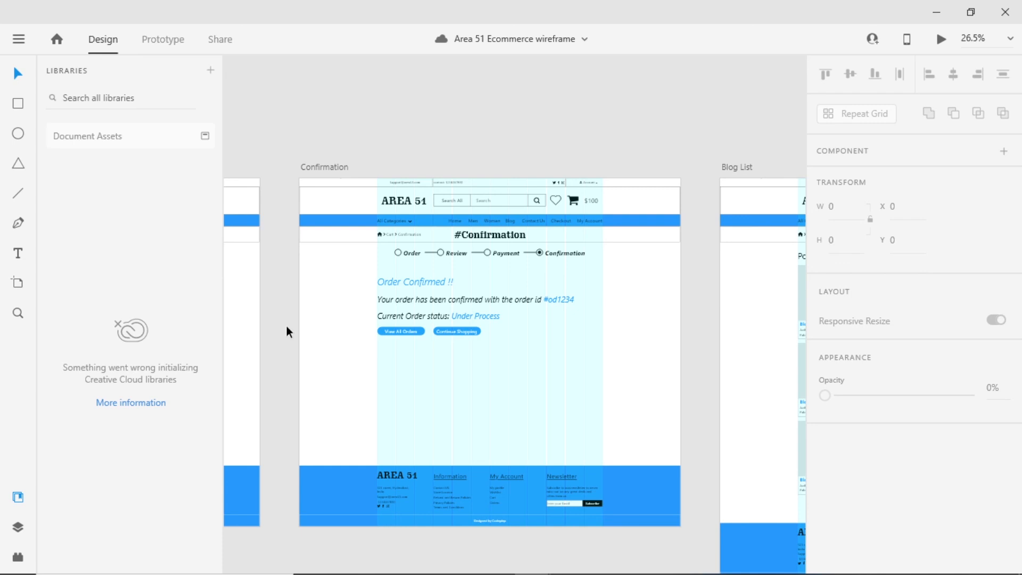
scroll(294, 337, "right", 10)
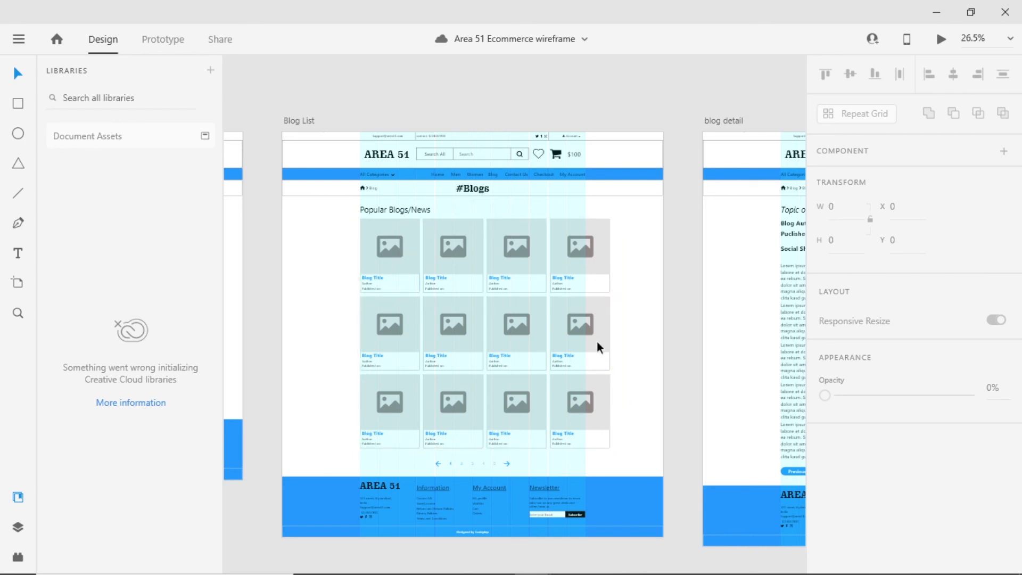
scroll(683, 385, "right", 5)
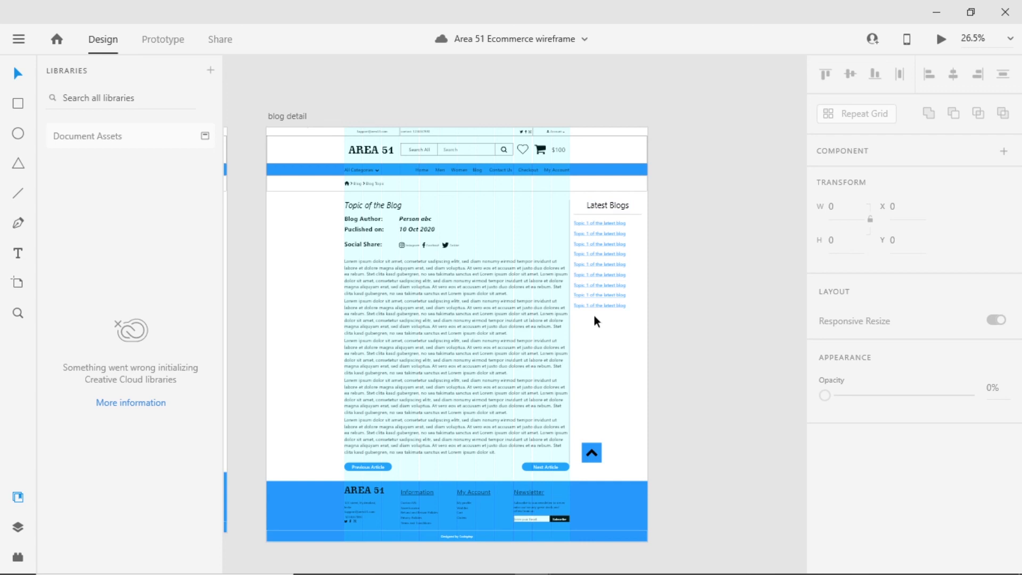
- Examine the User account artboards, including the Signup form fields and the My Account, Contact US and Legal Info pages
scroll(528, 410, "down", 5)
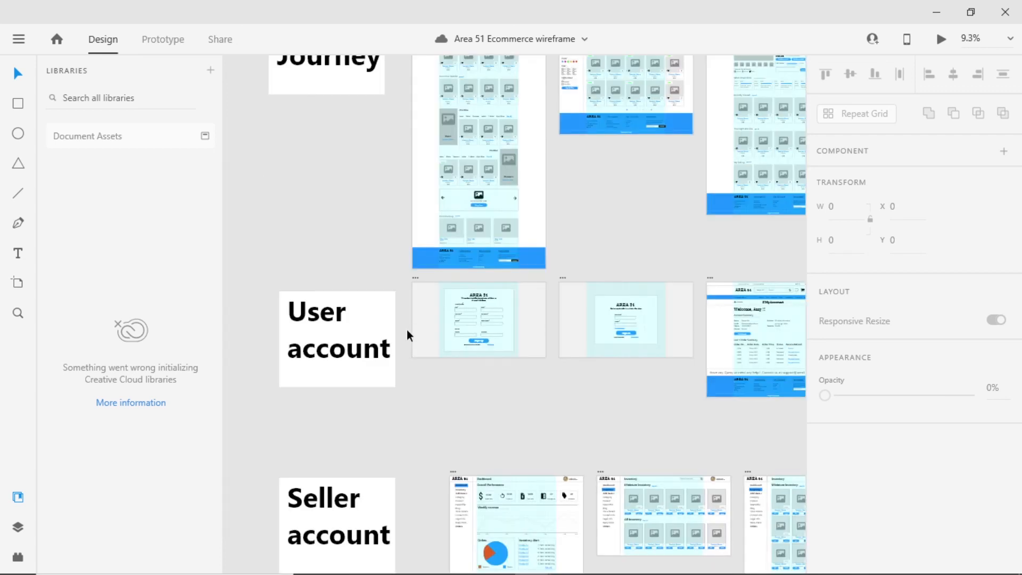
scroll(407, 333, "up", 2)
scroll(407, 336, "up", 5)
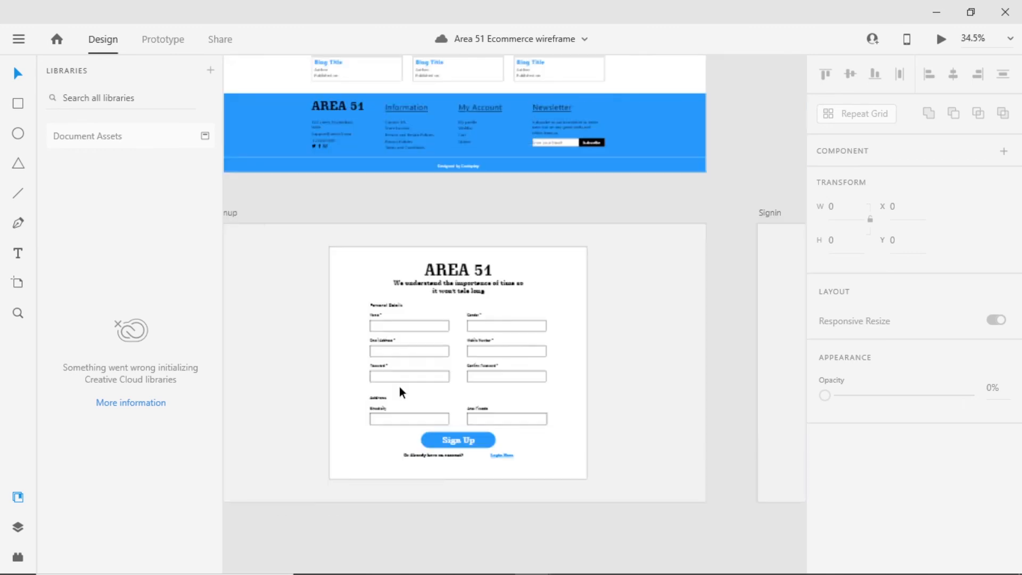
left_click_drag(490, 401, 552, 381)
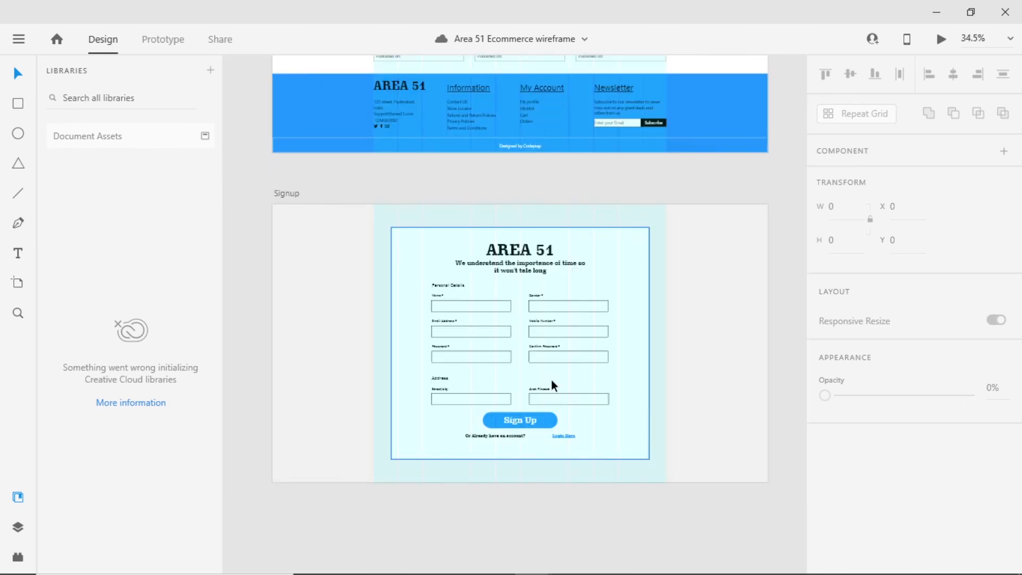
scroll(449, 303, "up", 2)
scroll(449, 302, "up", 3)
left_click_drag(427, 274, 396, 212)
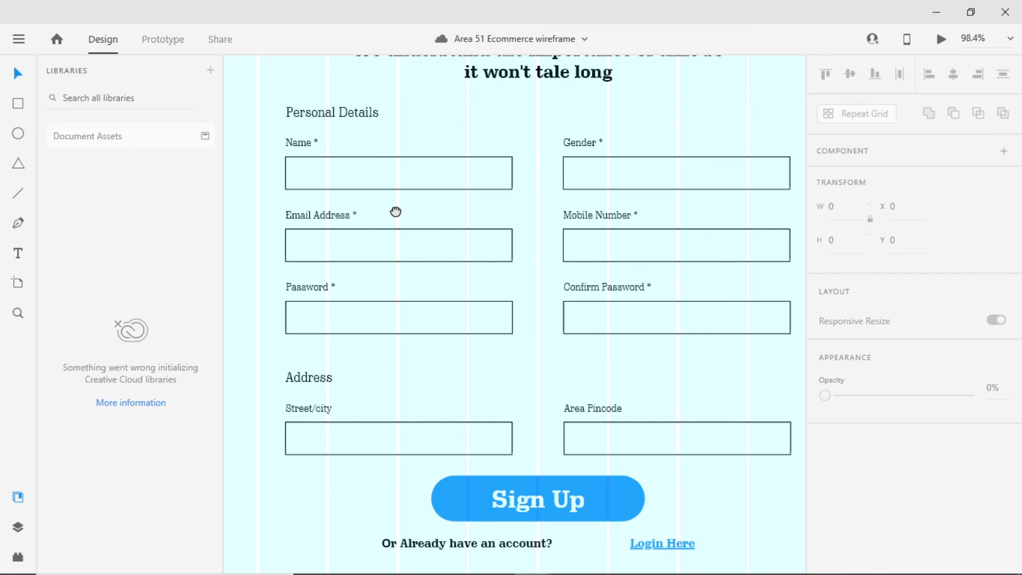
scroll(447, 335, "down", 3)
scroll(448, 336, "down", 3)
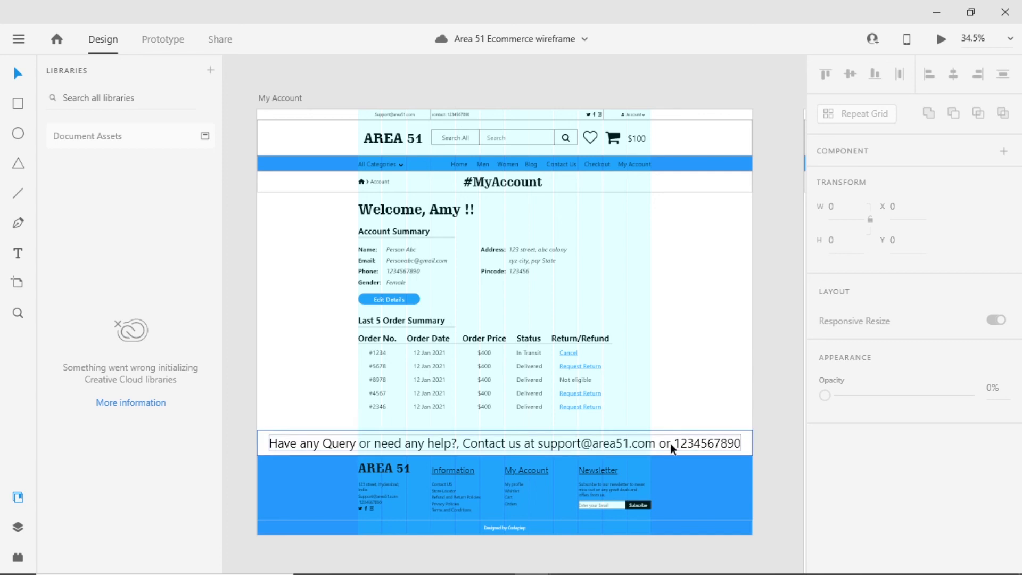
scroll(606, 445, "right", 5)
scroll(373, 194, "down", 2)
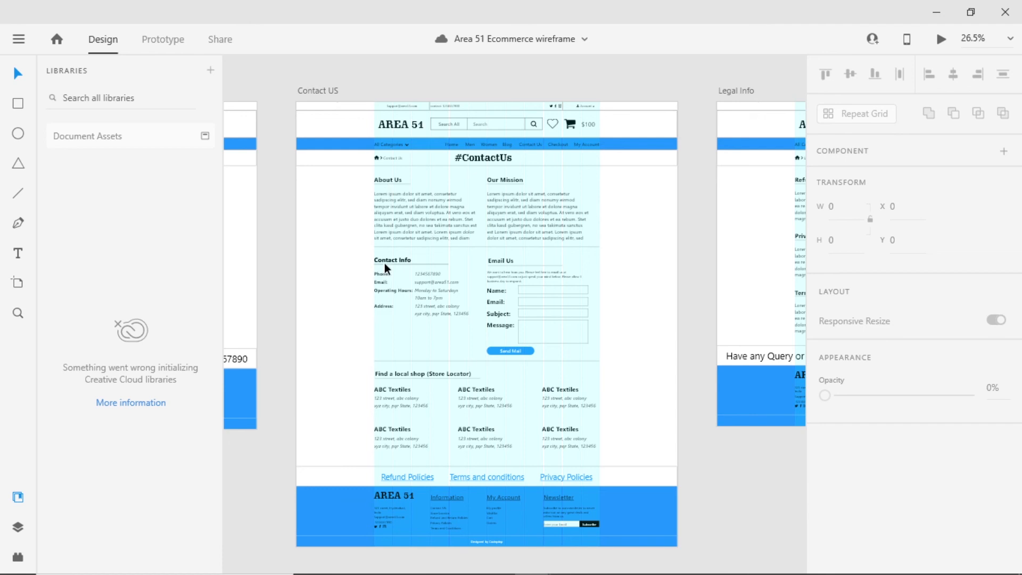
scroll(385, 263, "up", 2)
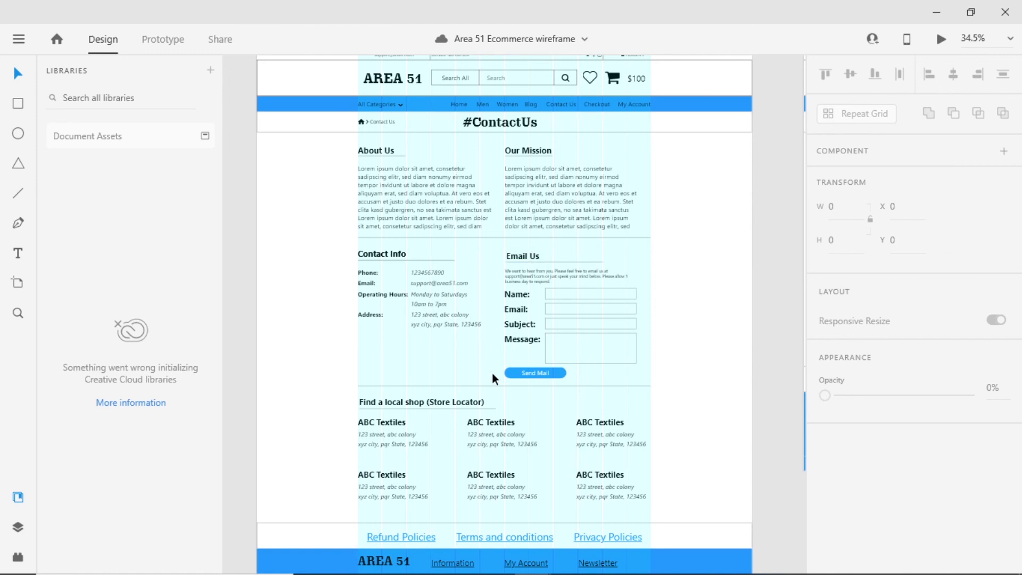
scroll(460, 448, "down", 2)
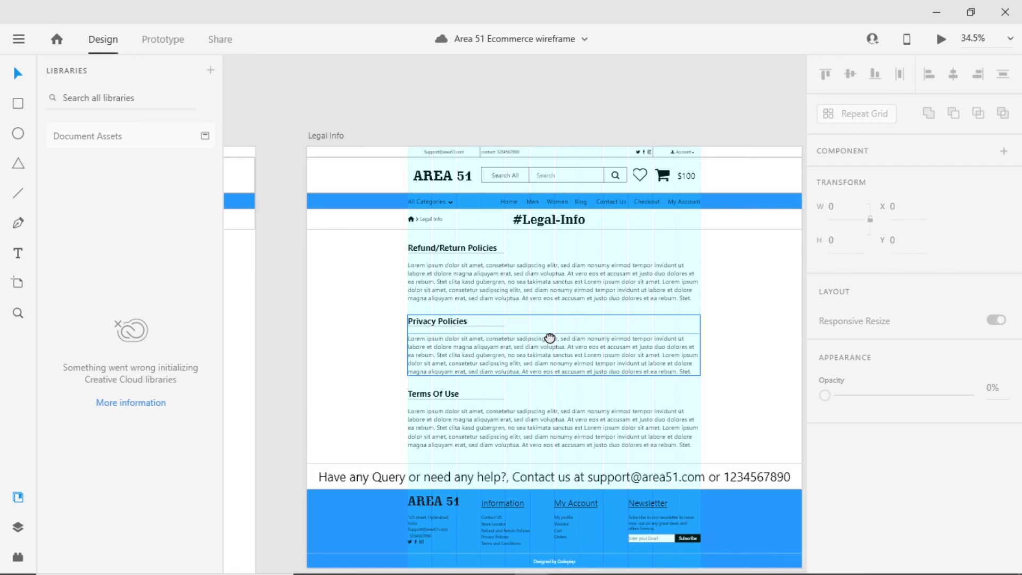
left_click_drag(550, 338, 470, 302)
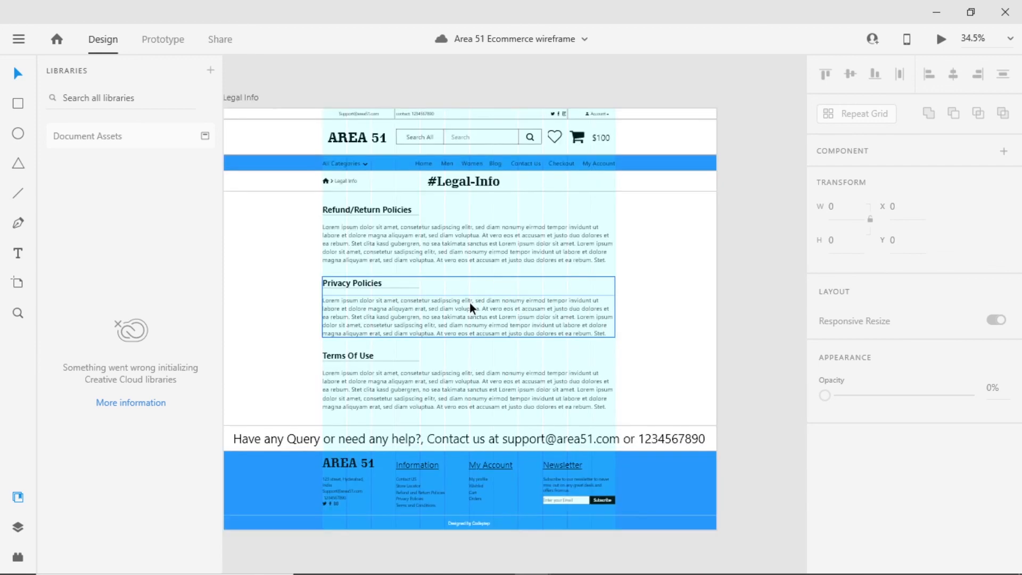
- Examine the Seller account artboards, including the inventory and order management pages, and fit all artboards in view
scroll(350, 352, "down", 2)
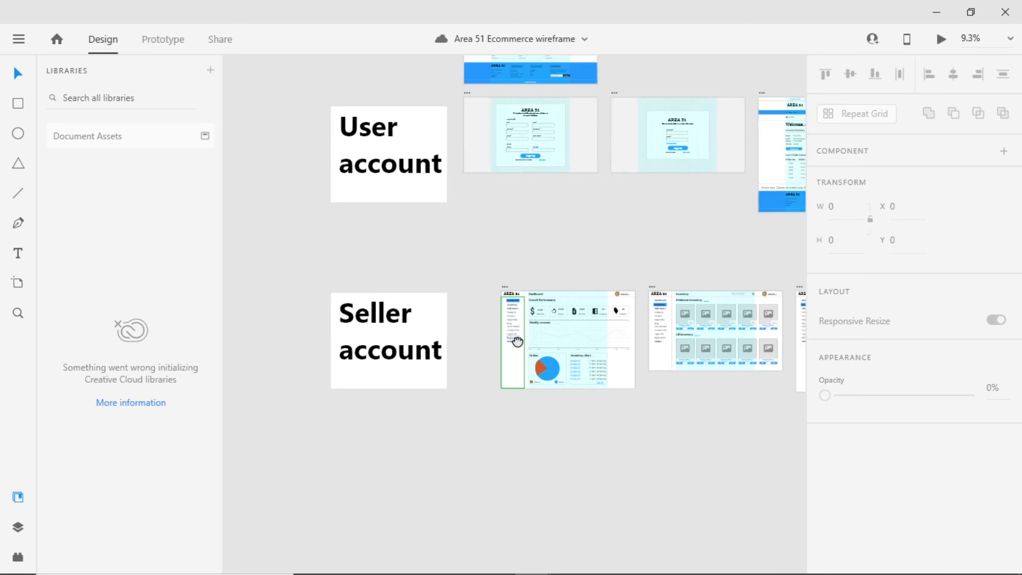
scroll(599, 349, "up", 10)
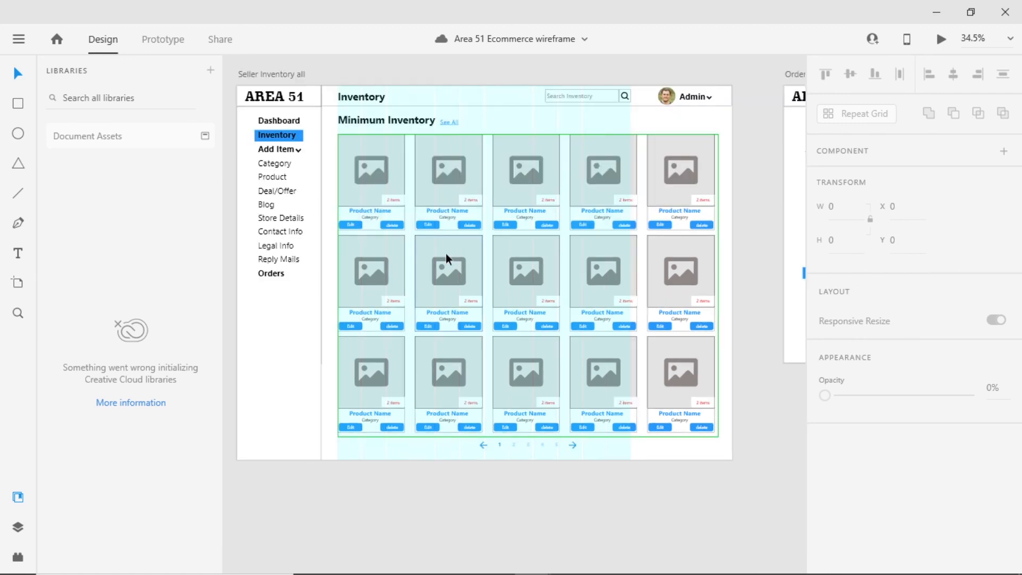
scroll(477, 280, "down", 2)
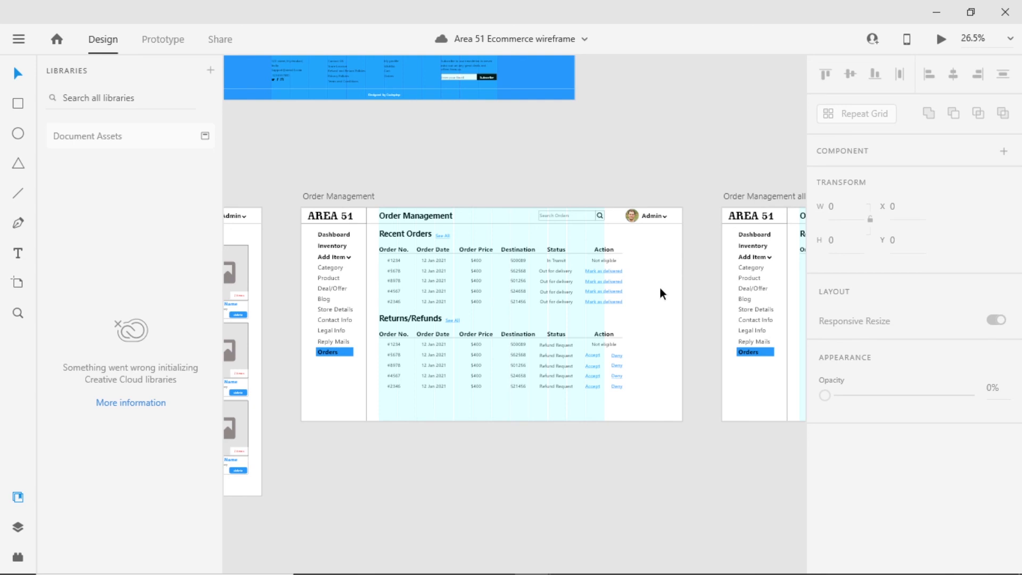
scroll(659, 286, "right", 10)
key("ctrl+0")
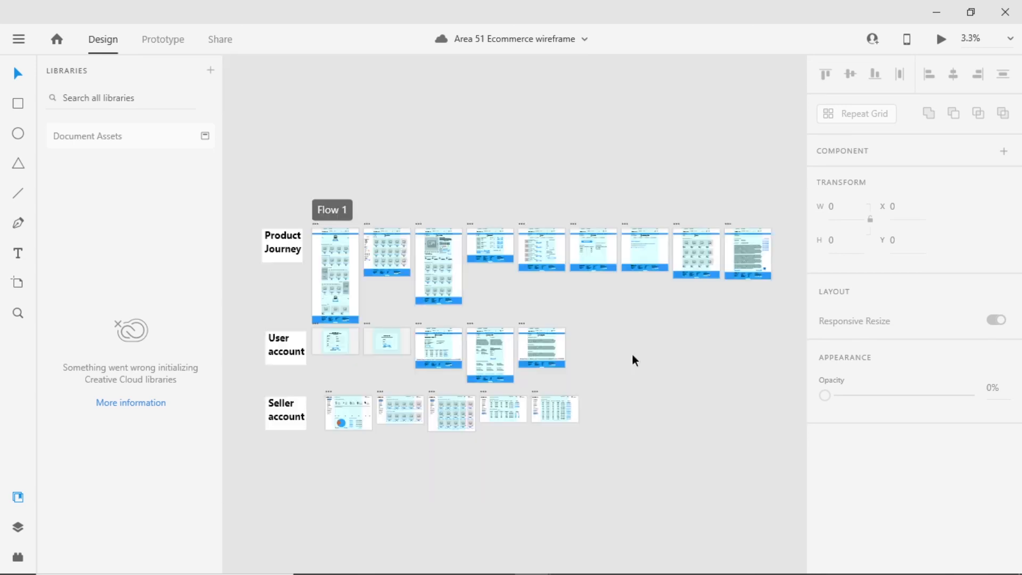